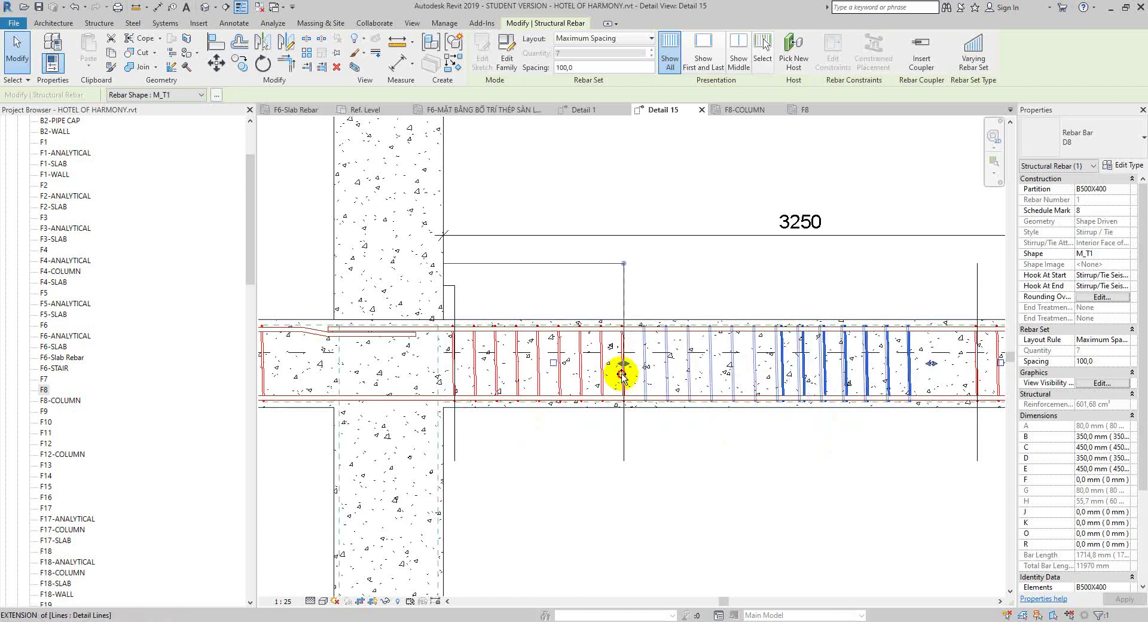
Step: Stretch the D8 stirrup set along the 3250 beam span to 16 bars at 100 spacing
{"action": "left_click_drag", "start_coordinate": [619, 374], "coordinate": [622, 373]}
{"action": "middle_click_drag", "start_coordinate": [854, 377], "coordinate": [740, 376]}
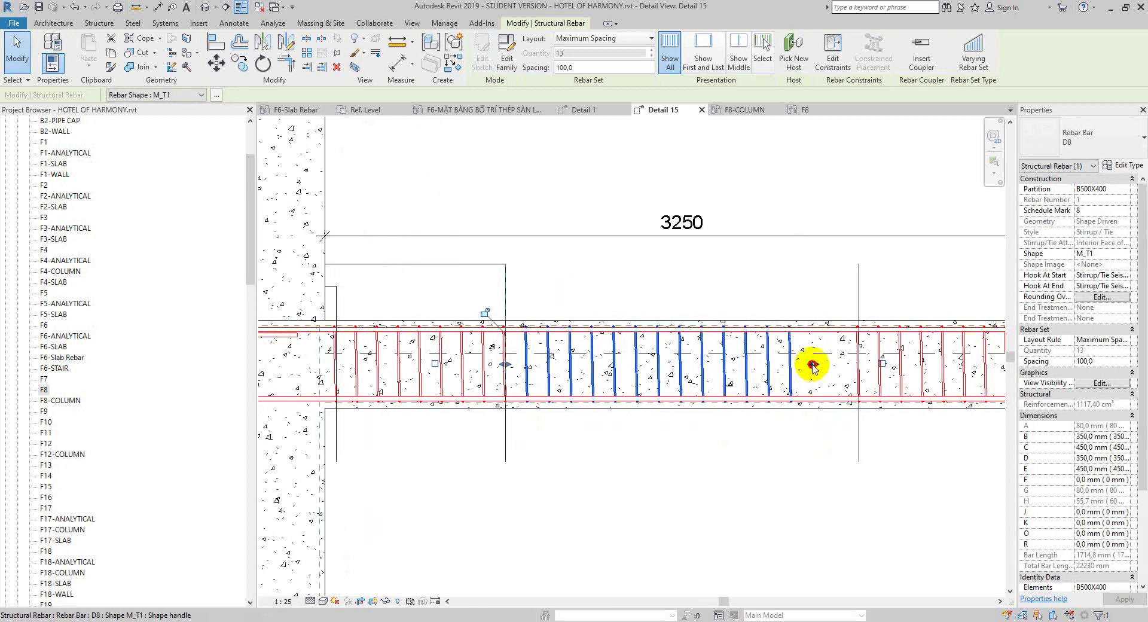
{"action": "left_click_drag", "start_coordinate": [814, 364], "coordinate": [860, 362]}
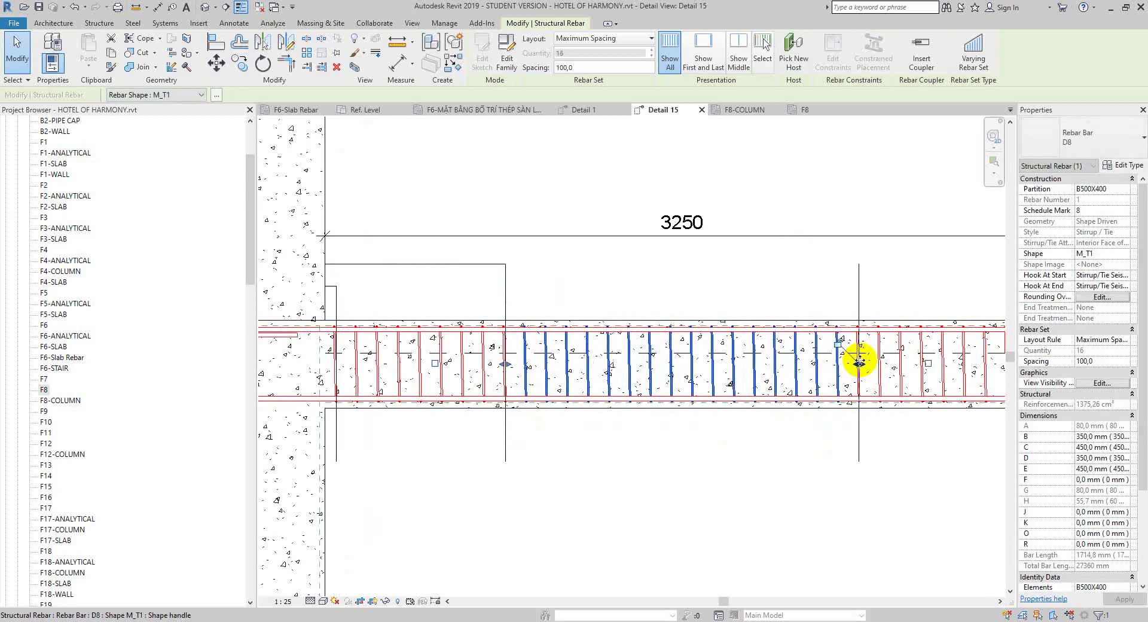
{"action": "key", "text": "Escape"}
{"action": "left_click_drag", "start_coordinate": [909, 269], "coordinate": [336, 290]}
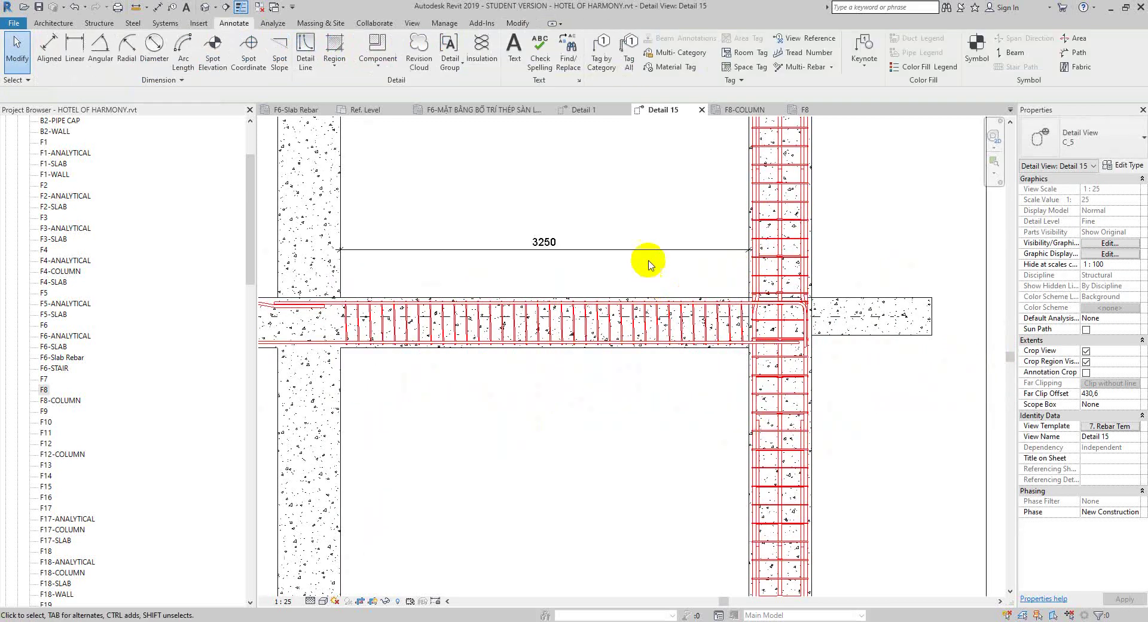
Step: Select the 3250 beam span dimension, discarding a first trial witness-line shift
{"action": "left_click", "coordinate": [643, 256]}
{"action": "scroll", "coordinate": [413, 320], "scroll_direction": "up", "scroll_amount": 2}
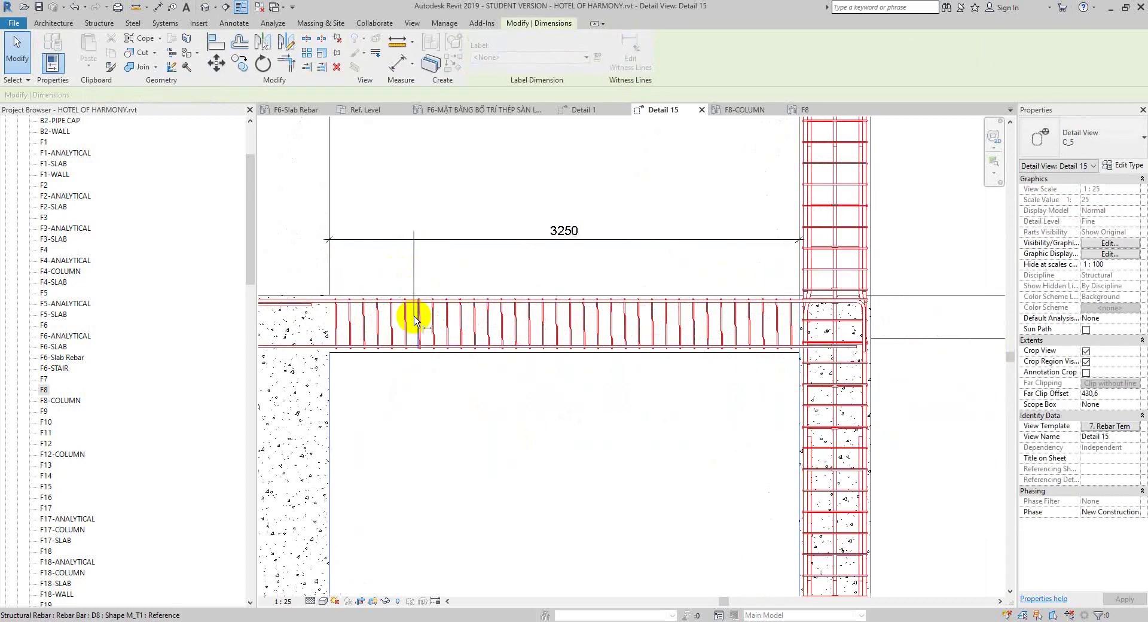
{"action": "left_click_drag", "start_coordinate": [442, 320], "coordinate": [479, 328]}
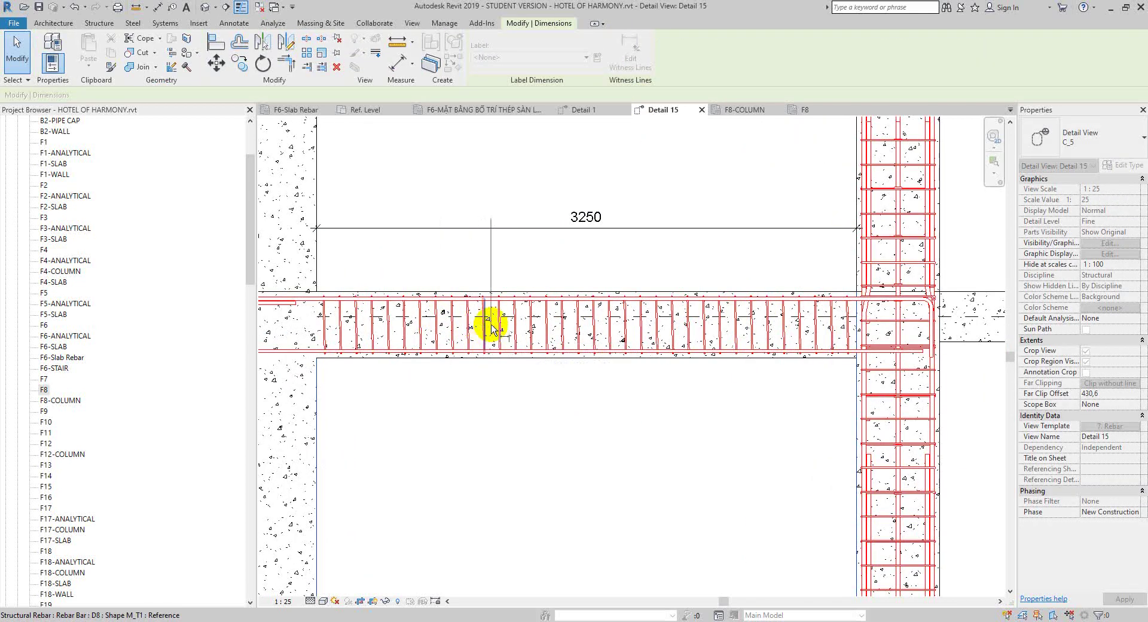
{"action": "key", "text": "Escape"}
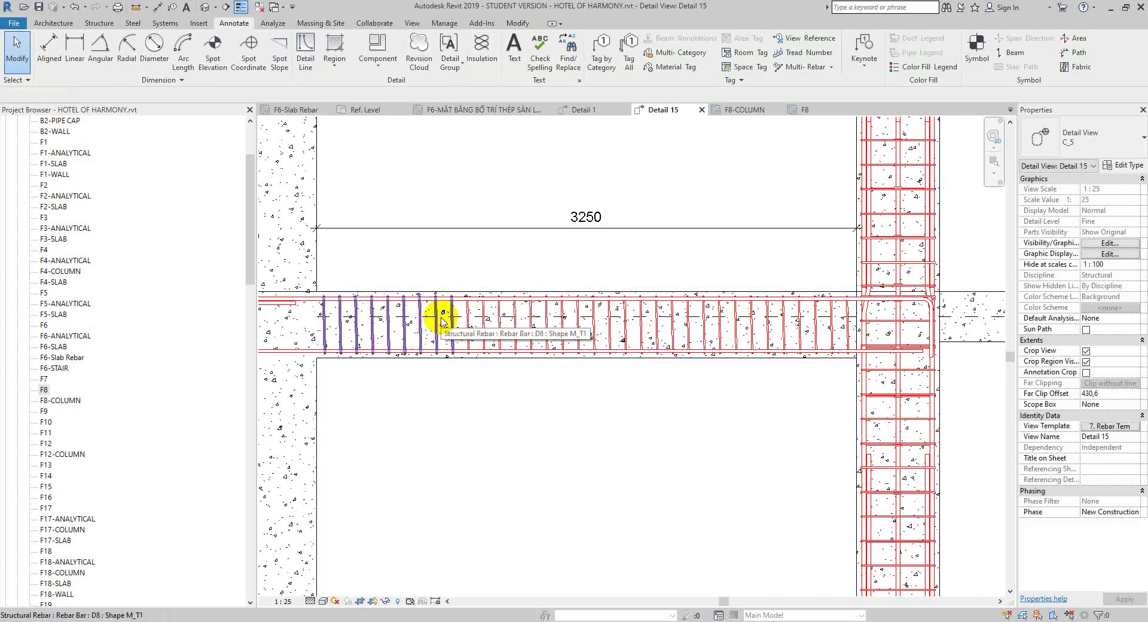
{"action": "scroll", "coordinate": [442, 320], "scroll_direction": "up", "scroll_amount": 2}
{"action": "middle_click_drag", "start_coordinate": [455, 309], "coordinate": [533, 368]}
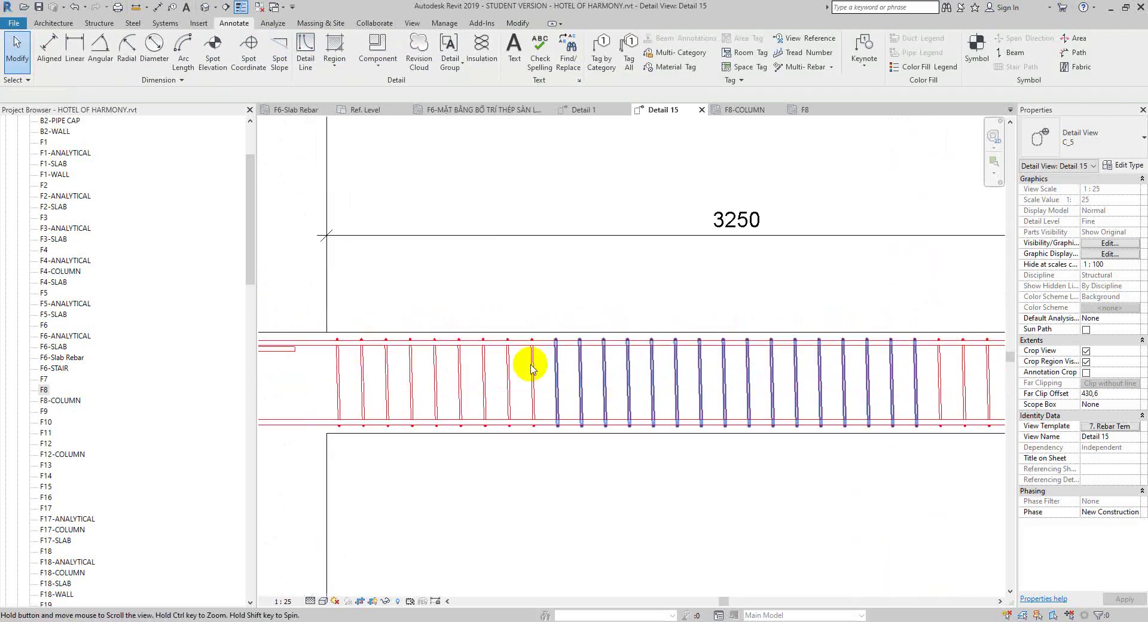
{"action": "left_click", "coordinate": [564, 235]}
{"action": "key", "text": "Escape"}
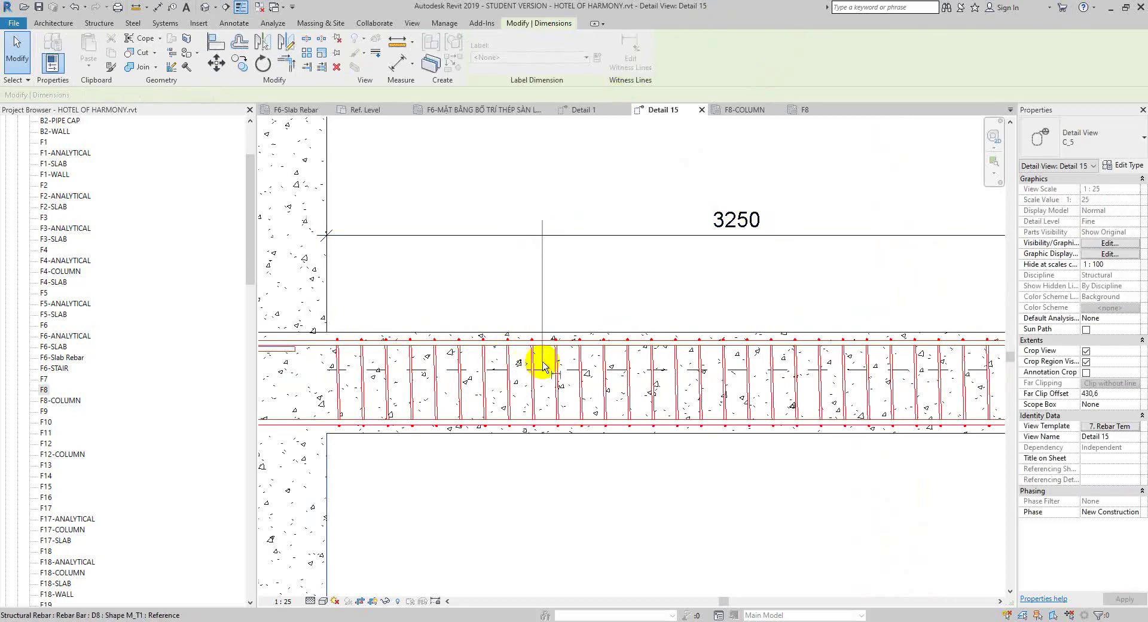
Step: Add a witness line at a stirrup and shift it so segments read 820, 1610 and 820
{"action": "scroll", "coordinate": [532, 365], "scroll_direction": "up", "scroll_amount": 1}
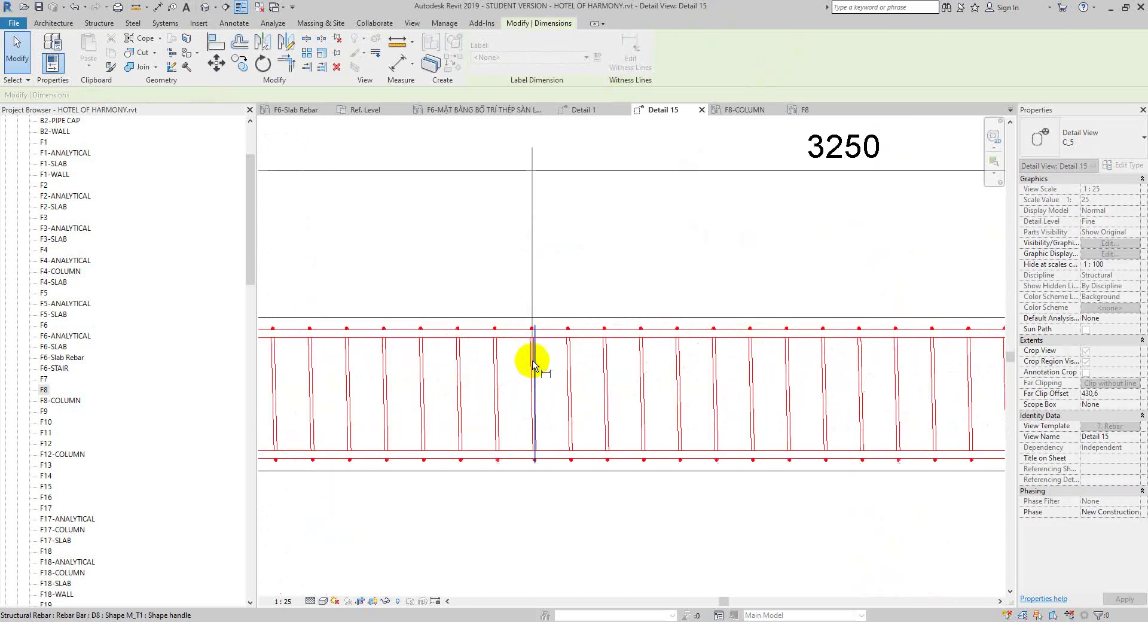
{"action": "scroll", "coordinate": [533, 366], "scroll_direction": "up", "scroll_amount": 1}
{"action": "scroll", "coordinate": [534, 367], "scroll_direction": "up", "scroll_amount": 1}
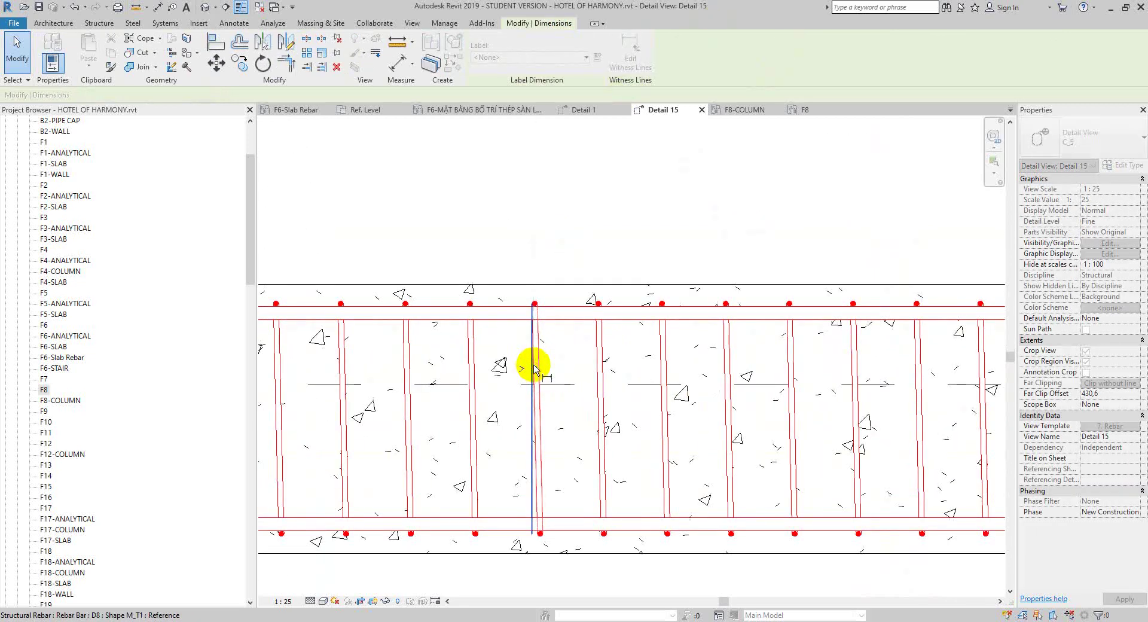
{"action": "scroll", "coordinate": [534, 367], "scroll_direction": "down", "scroll_amount": 3}
{"action": "scroll", "coordinate": [534, 367], "scroll_direction": "up", "scroll_amount": 4}
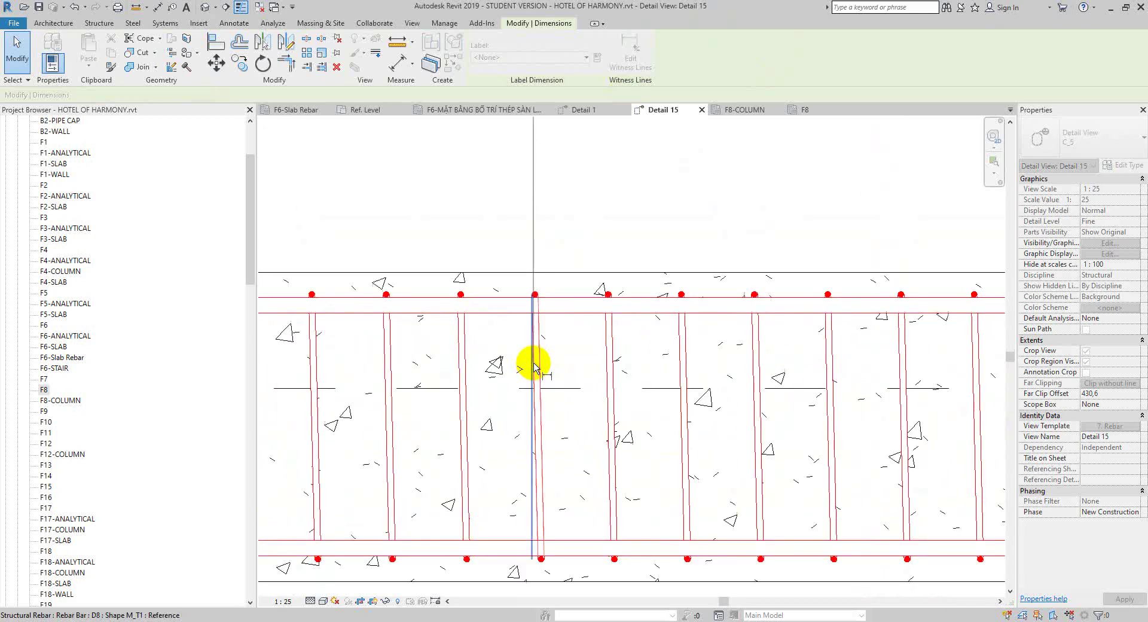
{"action": "scroll", "coordinate": [534, 368], "scroll_direction": "down", "scroll_amount": 1}
{"action": "scroll", "coordinate": [536, 366], "scroll_direction": "down", "scroll_amount": 1}
{"action": "scroll", "coordinate": [534, 361], "scroll_direction": "down", "scroll_amount": 1}
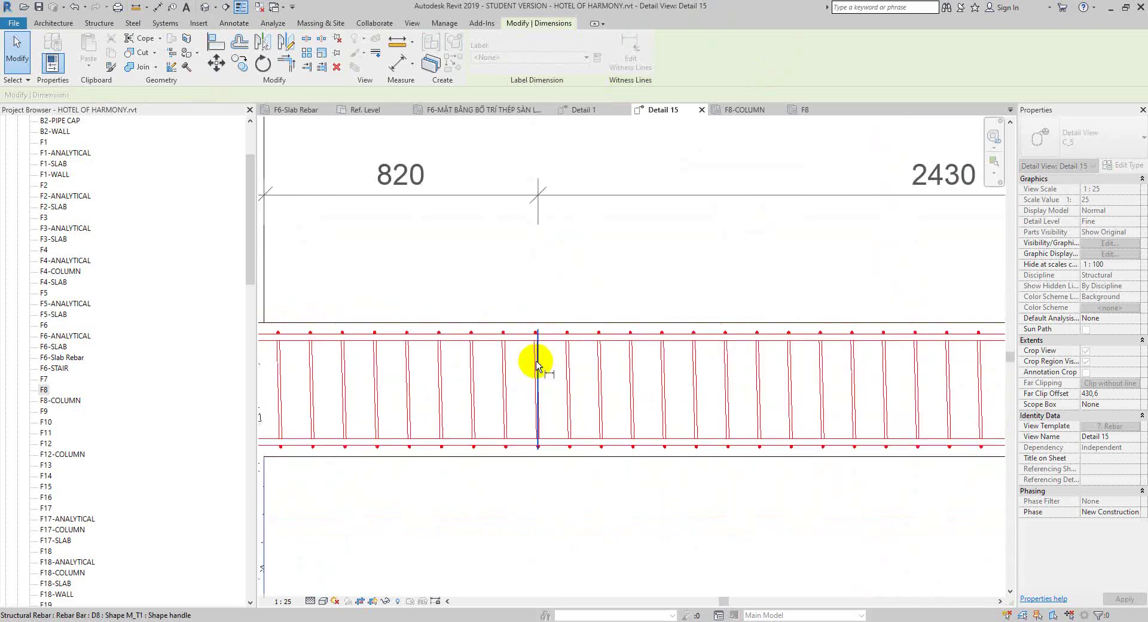
{"action": "scroll", "coordinate": [658, 363], "scroll_direction": "down", "scroll_amount": 2}
{"action": "scroll", "coordinate": [682, 368], "scroll_direction": "up", "scroll_amount": 3}
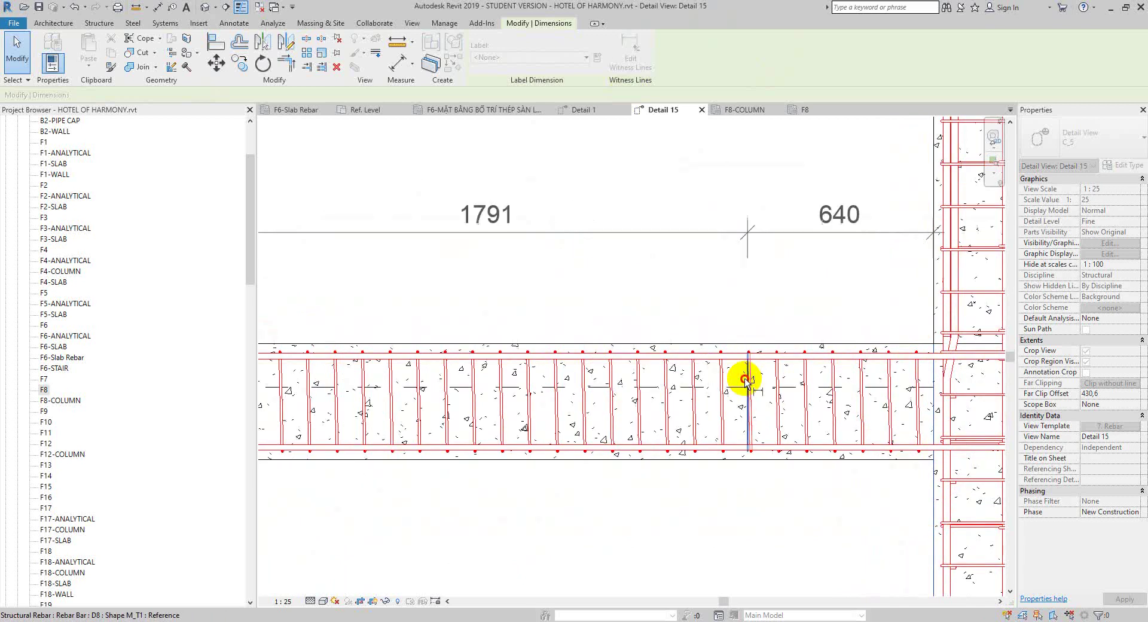
{"action": "left_click", "coordinate": [753, 381]}
{"action": "left_click_drag", "start_coordinate": [755, 382], "coordinate": [698, 388]}
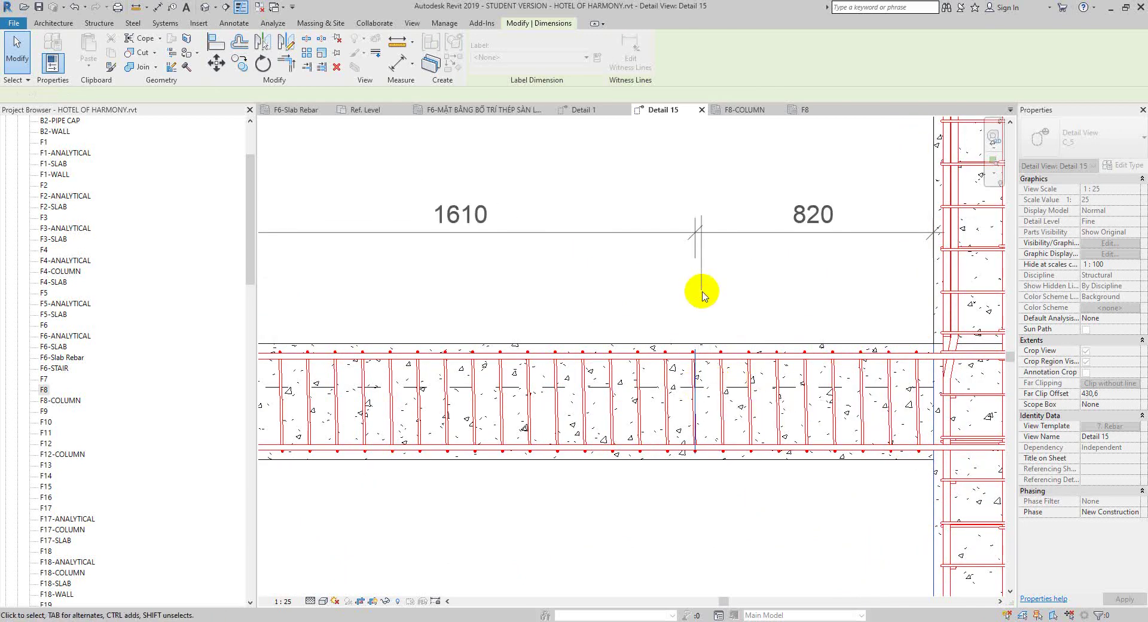
{"action": "scroll", "coordinate": [697, 287], "scroll_direction": "down", "scroll_amount": 2}
{"action": "key", "text": "Escape"}
{"action": "mouse_move", "coordinate": [697, 287]}
{"action": "middle_mouse_down"}
{"action": "mouse_move", "coordinate": [637, 308]}
{"action": "mouse_move", "coordinate": [557, 314]}
{"action": "middle_mouse_up"}
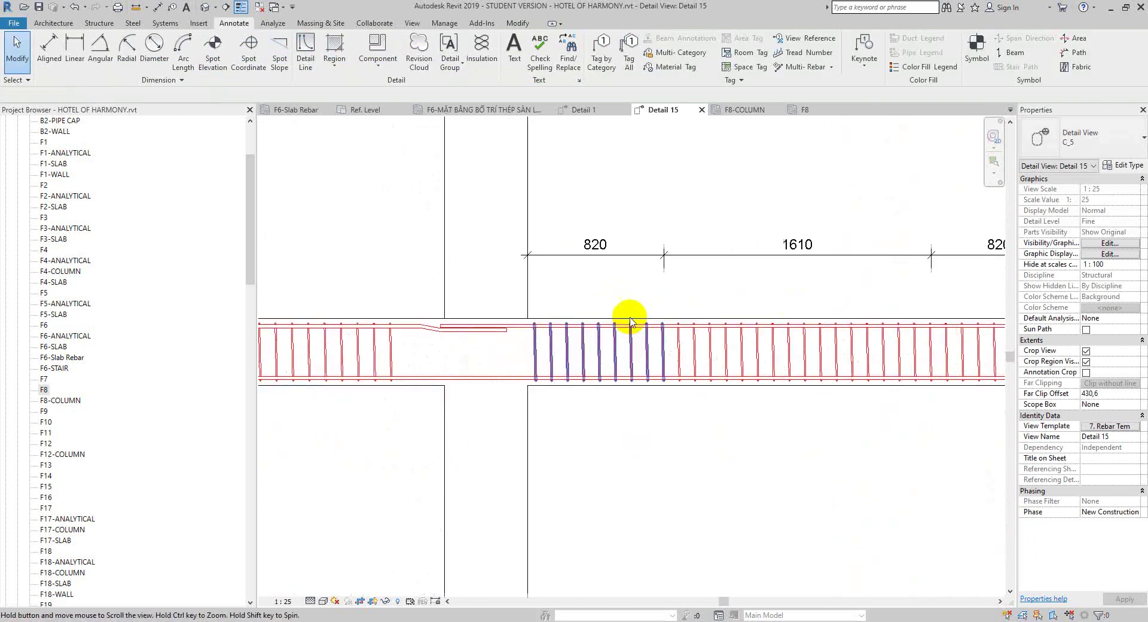
Step: Set the middle stirrup set's spacing to 200 for 8 bars, then switch to the reference PDF
{"action": "middle_click_drag", "start_coordinate": [474, 332], "coordinate": [610, 325]}
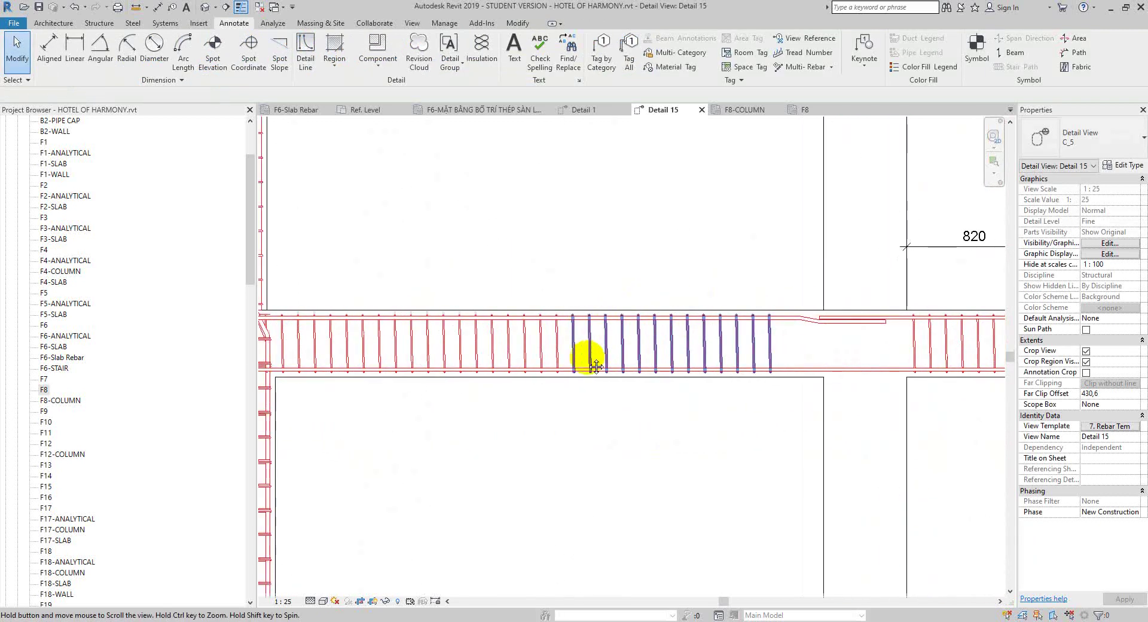
{"action": "scroll", "coordinate": [590, 359], "scroll_direction": "down", "scroll_amount": 2}
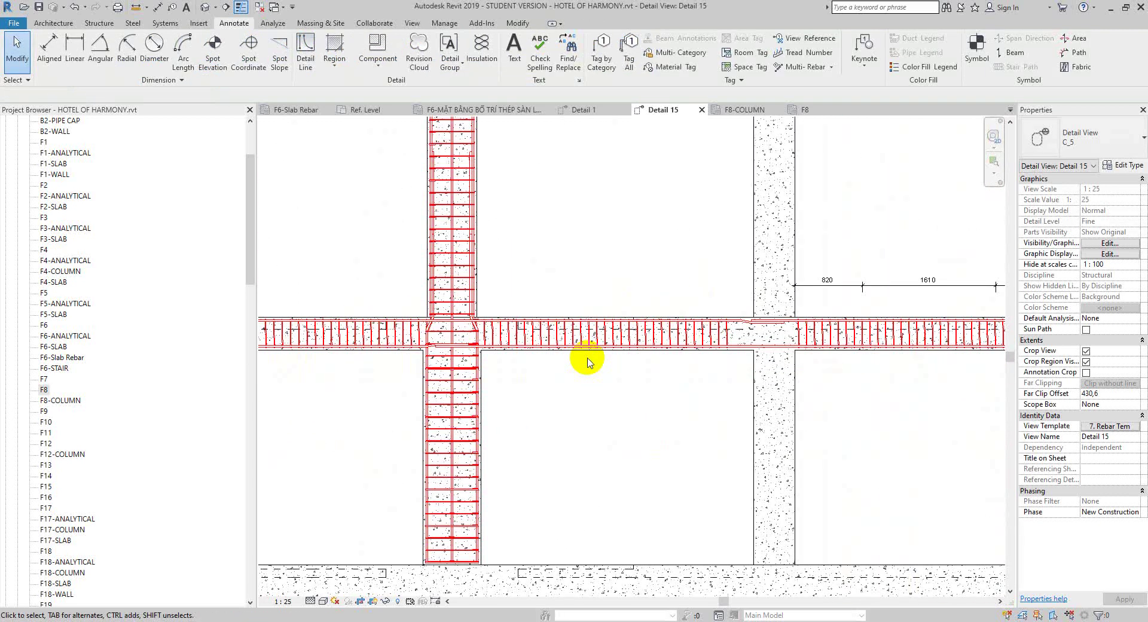
{"action": "middle_click_drag", "start_coordinate": [885, 392], "coordinate": [797, 356]}
{"action": "scroll", "coordinate": [797, 356], "scroll_direction": "up", "scroll_amount": 1}
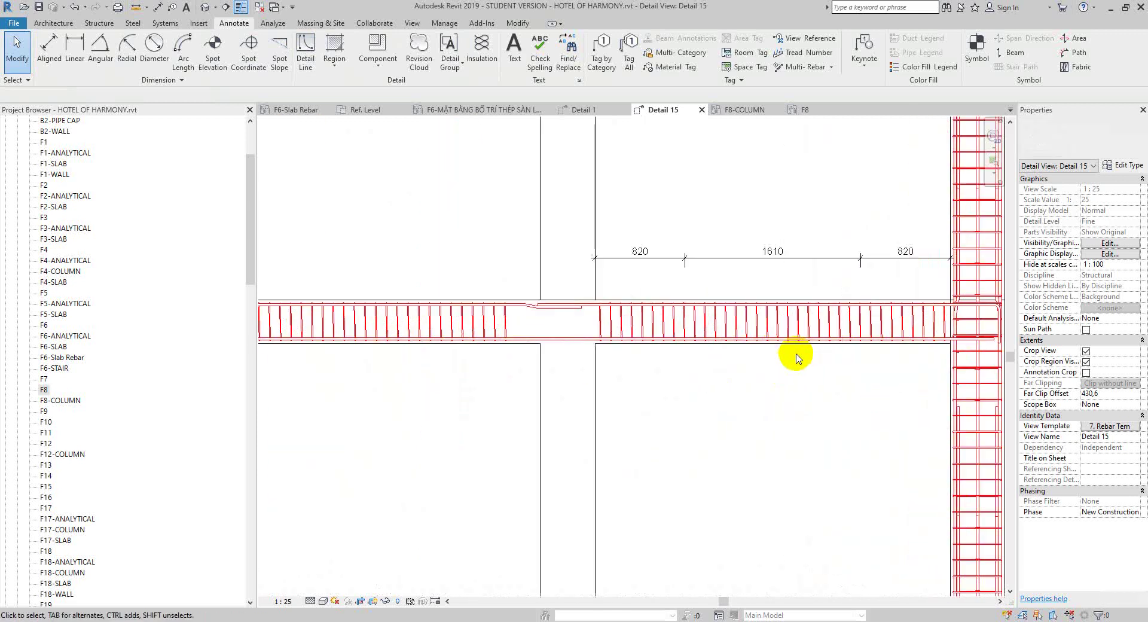
{"action": "left_click", "coordinate": [794, 319]}
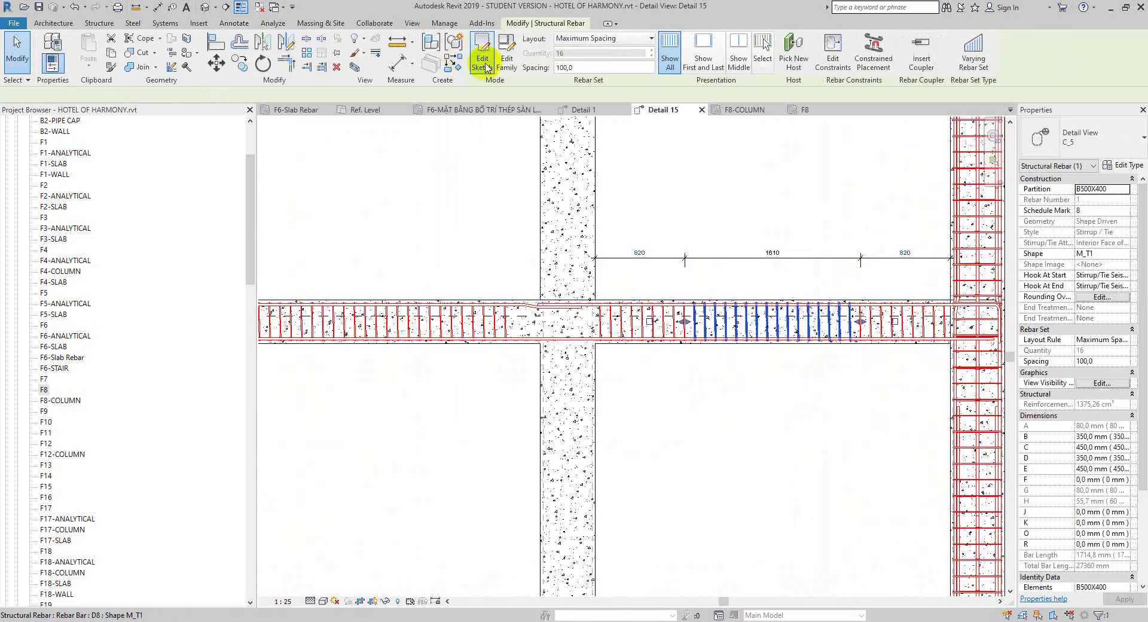
{"action": "double_click", "coordinate": [601, 67]}
{"action": "type", "text": "200"}
{"action": "key", "text": "Return"}
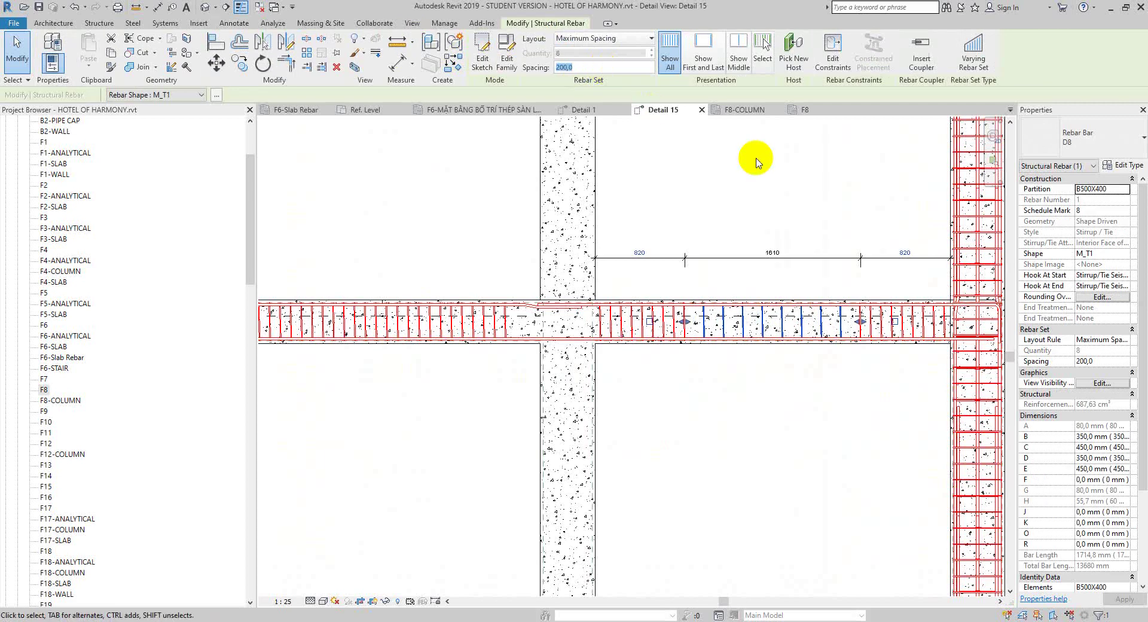
{"action": "left_click", "coordinate": [769, 190]}
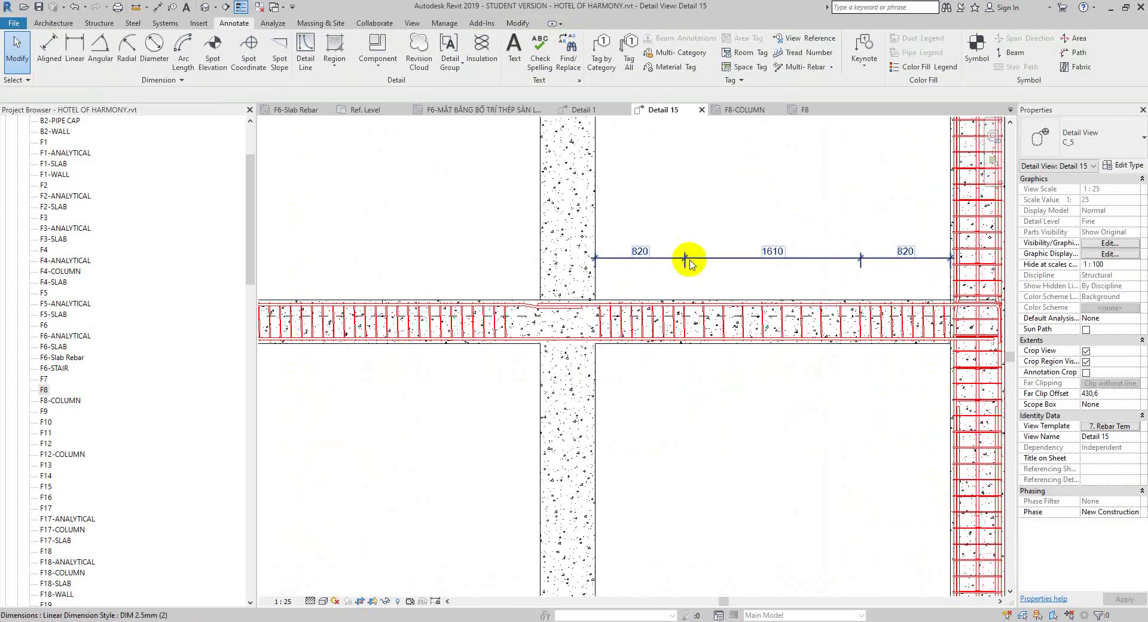
{"action": "key", "text": "alt+Tab"}
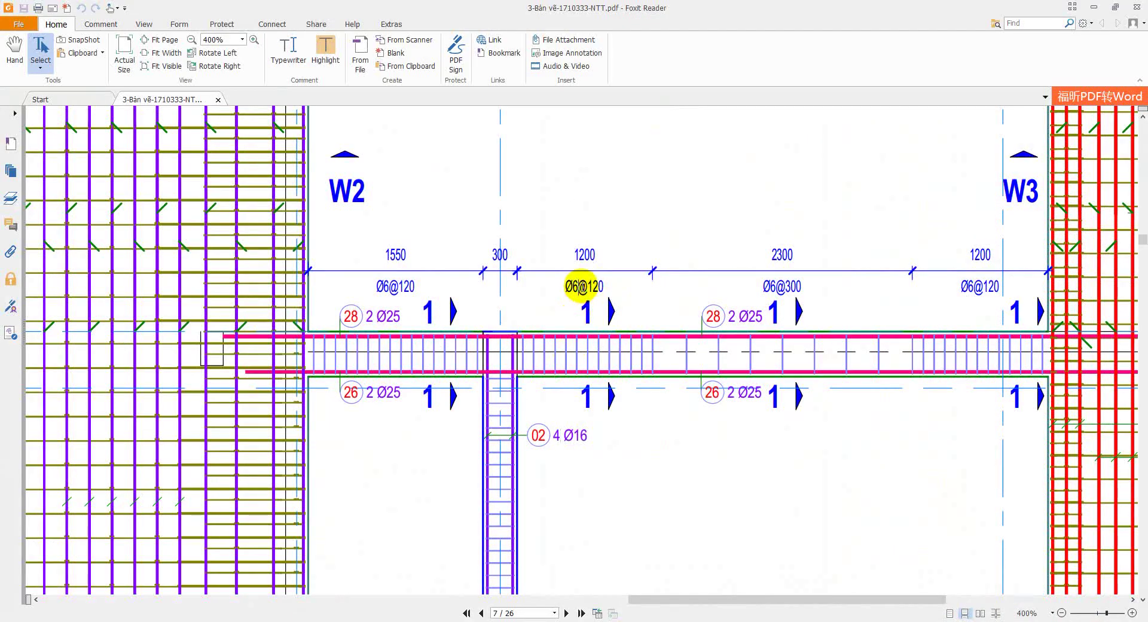
Step: Highlight the Ø6@120 stirrup label over the 1200 span, then return to Revit
{"action": "left_click_drag", "start_coordinate": [565, 287], "coordinate": [603, 286]}
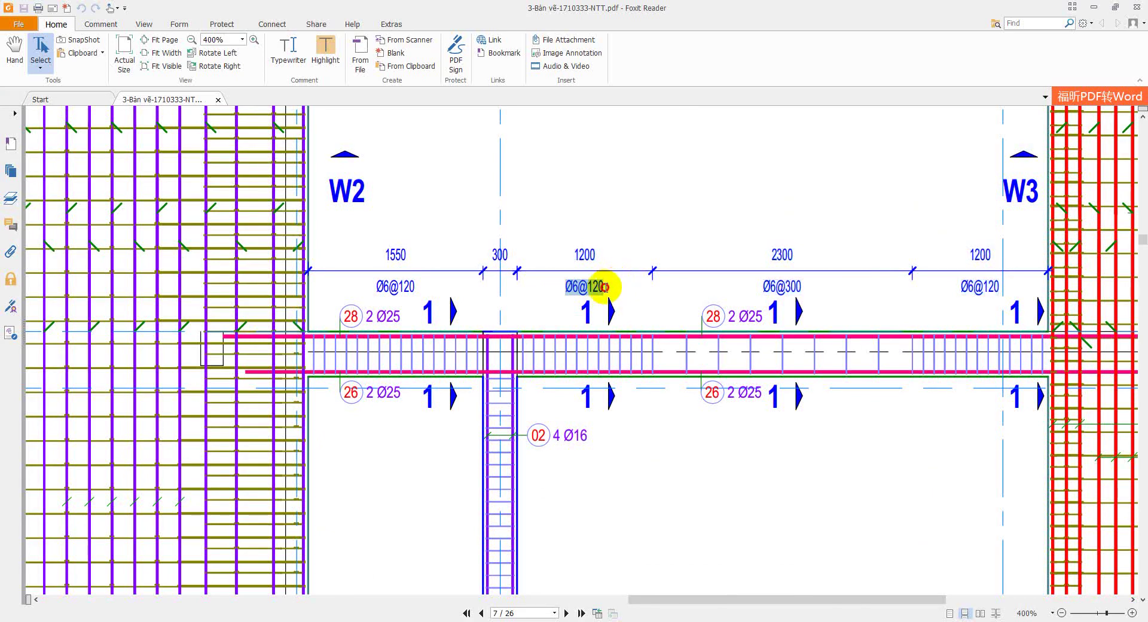
{"action": "key", "text": "alt+Tab"}
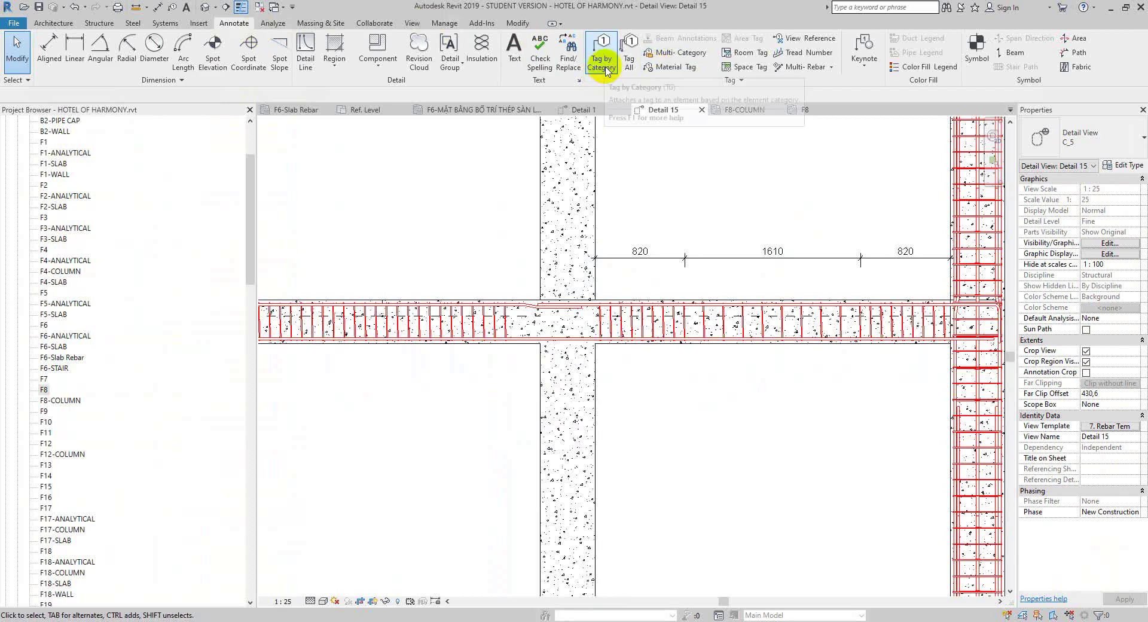
{"action": "left_click", "coordinate": [606, 69]}
{"action": "scroll", "coordinate": [682, 326], "scroll_direction": "up", "scroll_amount": 3}
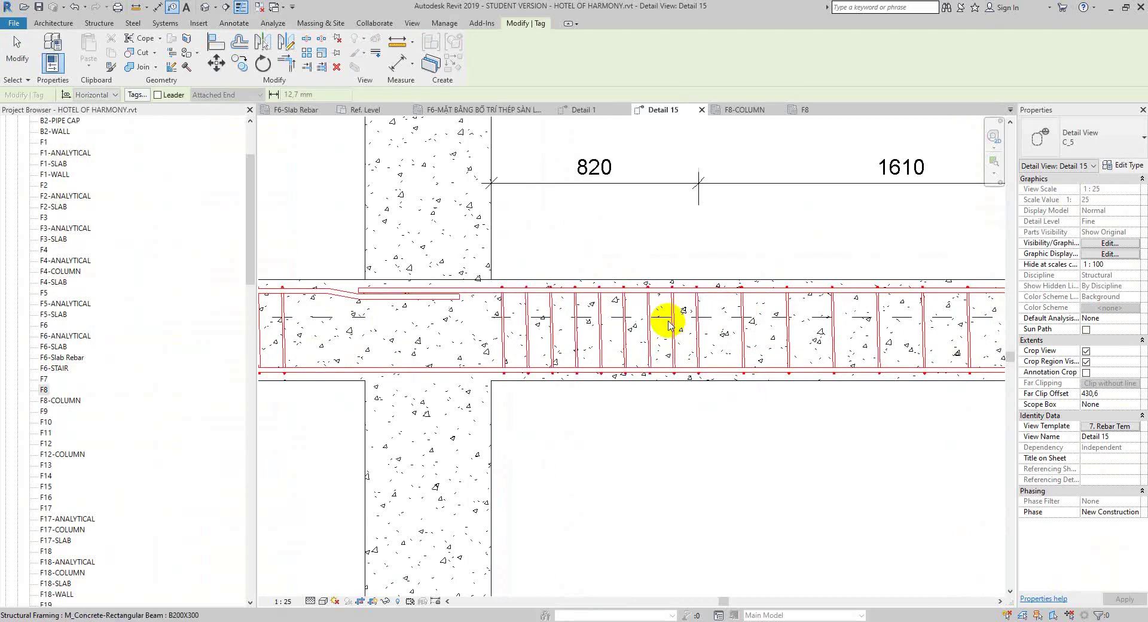
{"action": "left_click", "coordinate": [661, 333]}
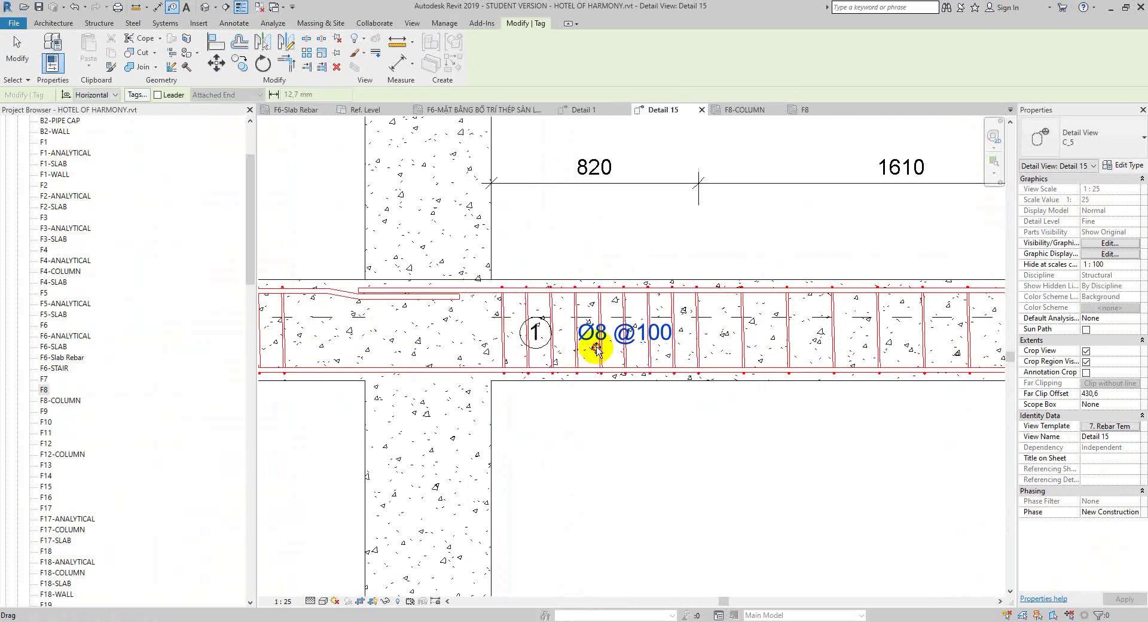
{"action": "left_click_drag", "start_coordinate": [598, 351], "coordinate": [595, 218]}
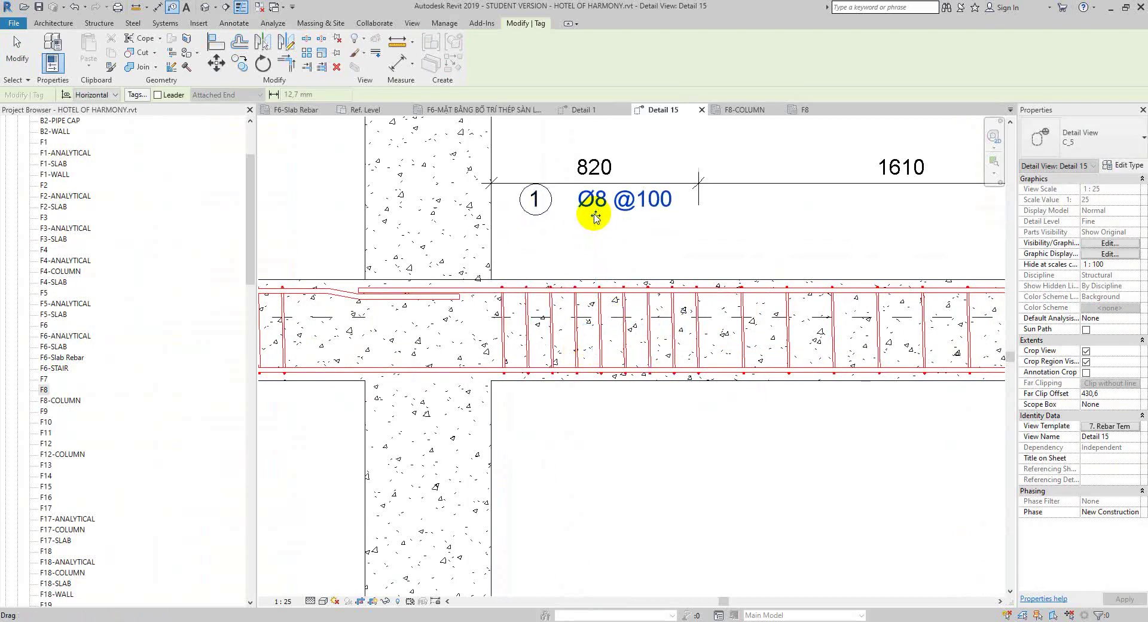
{"action": "key", "text": "Escape"}
{"action": "key", "text": "alt+Tab"}
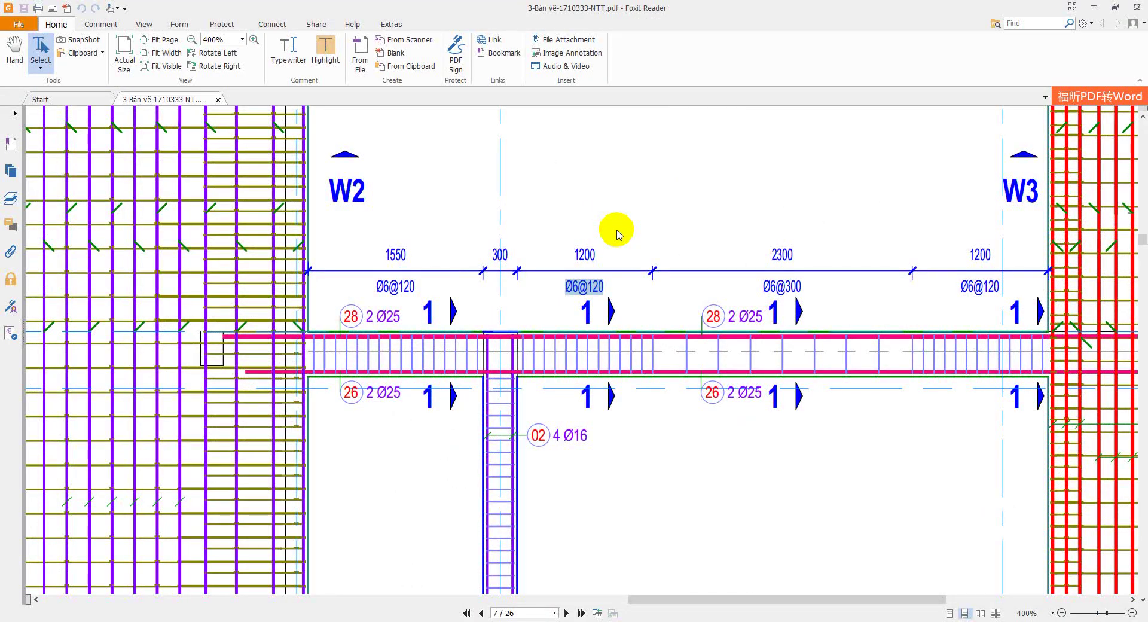
{"action": "left_click", "coordinate": [553, 293]}
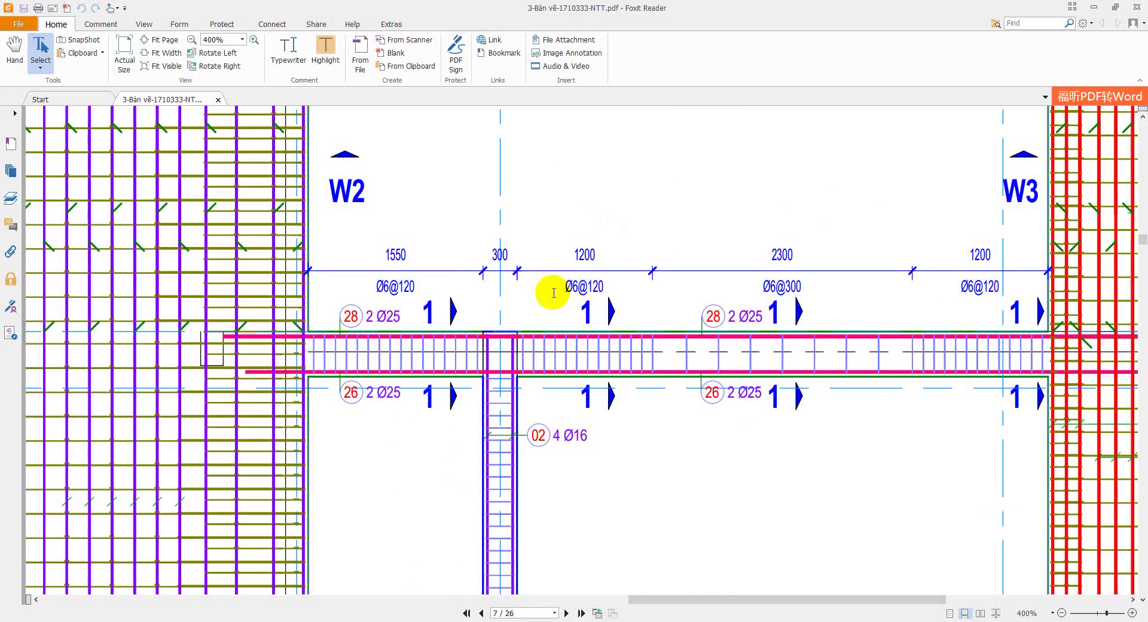
{"action": "left_click_drag", "start_coordinate": [559, 291], "coordinate": [610, 287]}
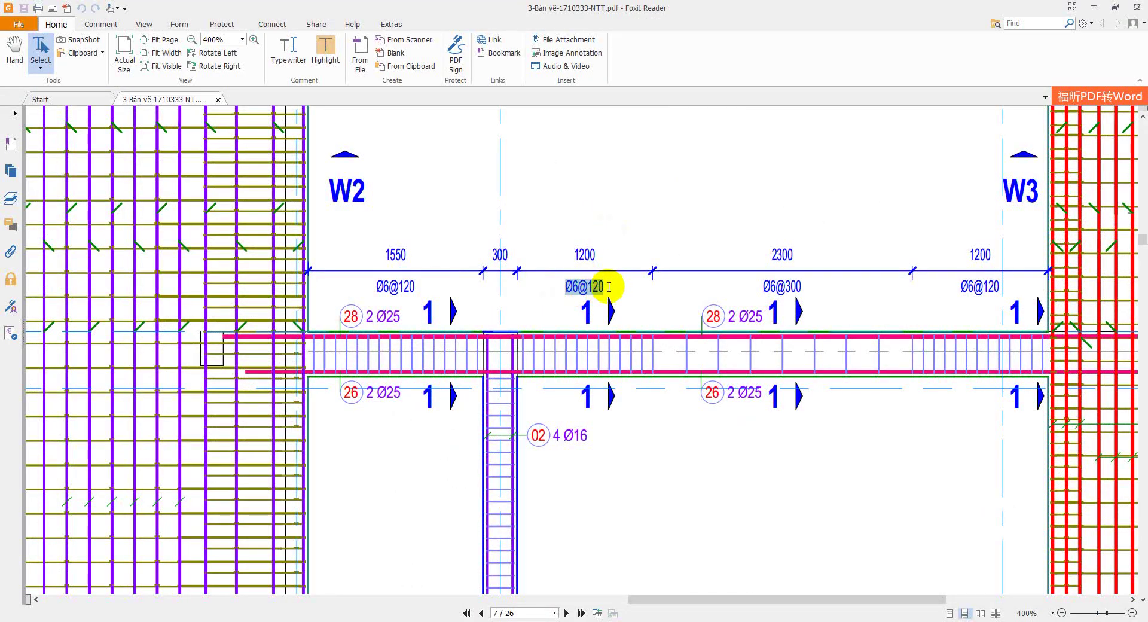
{"action": "key", "text": "alt+Tab"}
{"action": "key", "text": "alt+Tab"}
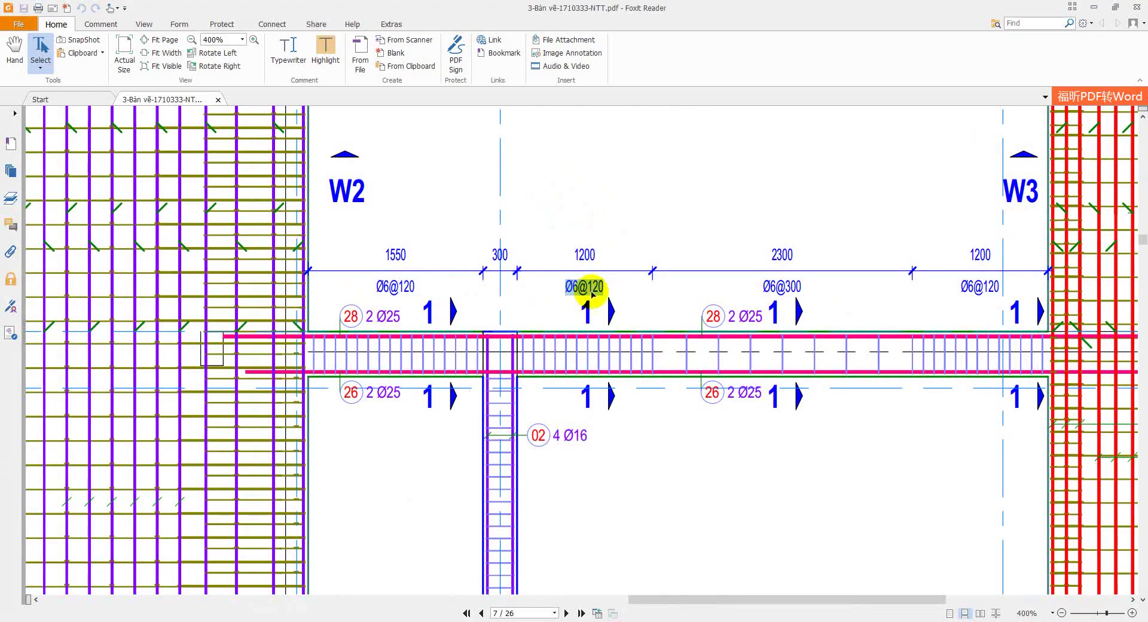
{"action": "key", "text": "alt+Tab"}
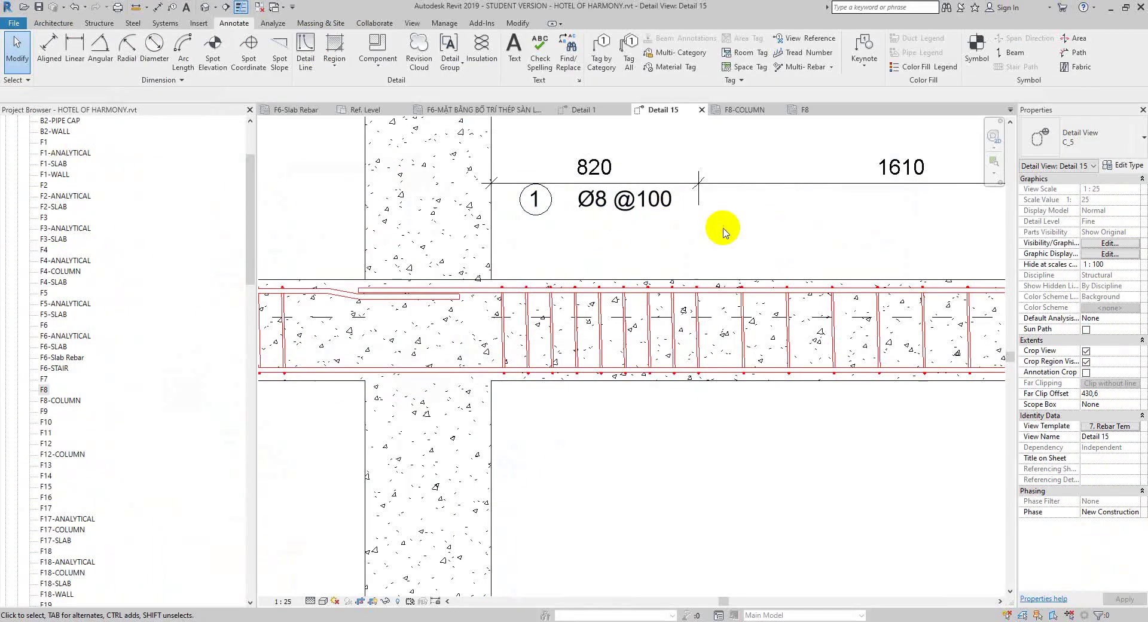
{"action": "left_click", "coordinate": [652, 205]}
{"action": "left_click", "coordinate": [482, 53]}
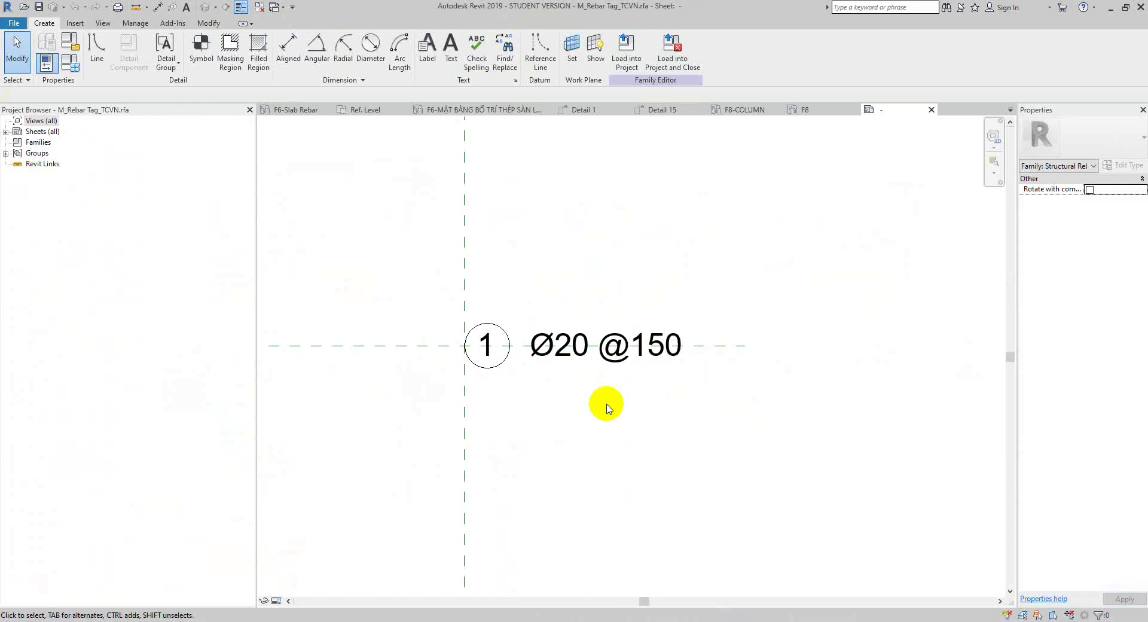
{"action": "left_click", "coordinate": [577, 366]}
{"action": "scroll", "coordinate": [654, 374], "scroll_direction": "down", "scroll_amount": 2}
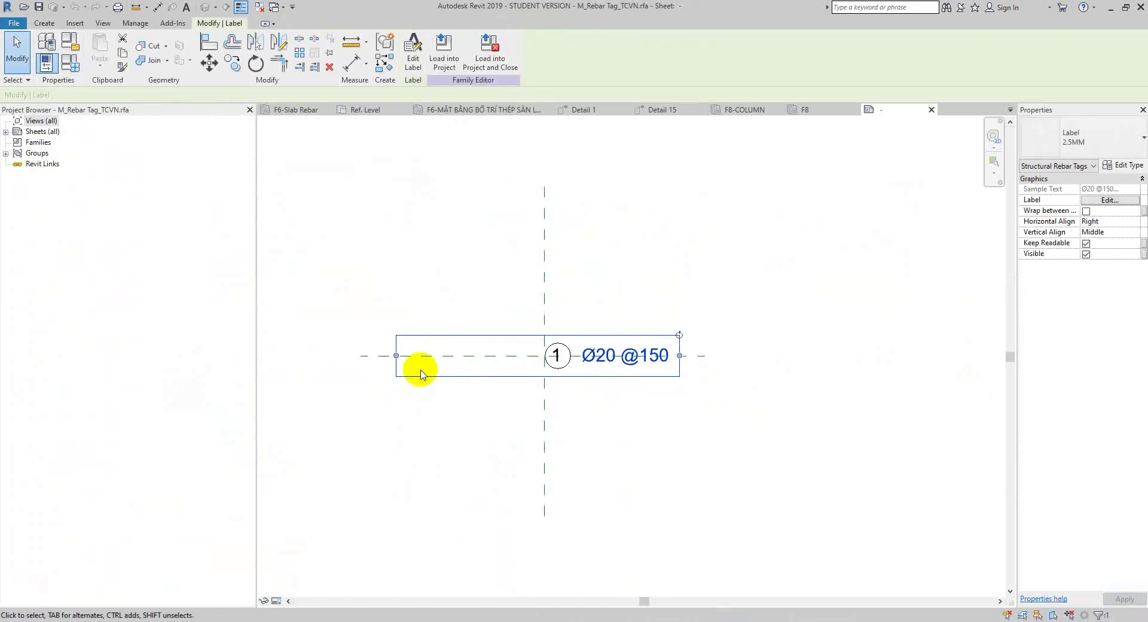
{"action": "left_click_drag", "start_coordinate": [396, 355], "coordinate": [571, 357]}
{"action": "scroll", "coordinate": [550, 400], "scroll_direction": "up", "scroll_amount": 2}
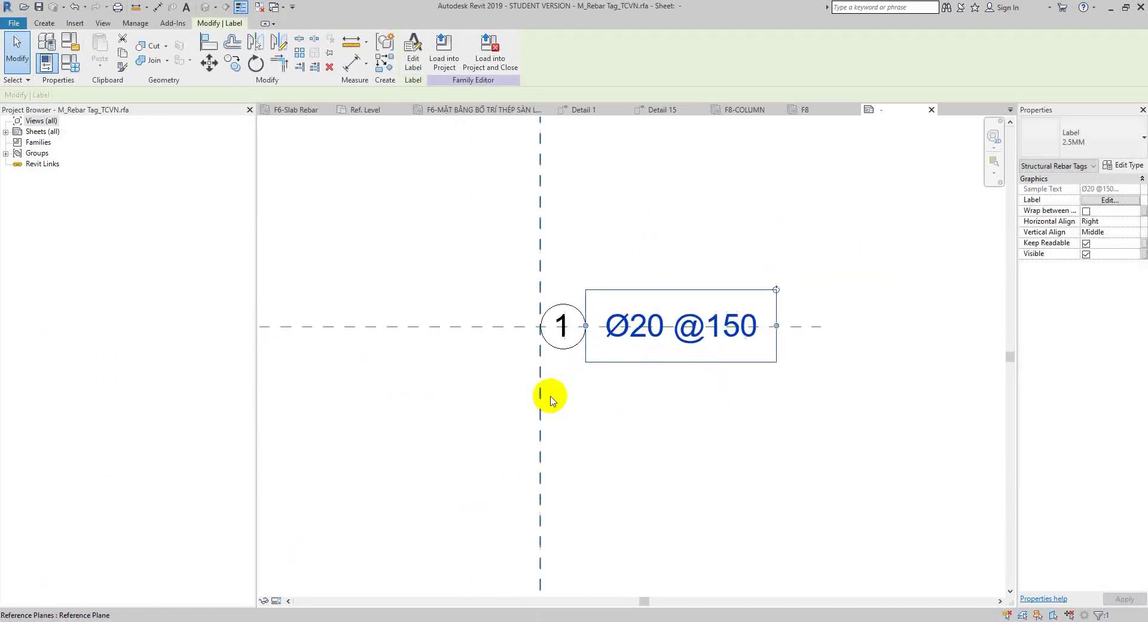
{"action": "key", "text": "Left"}
{"action": "key", "text": "Left"}
{"action": "key", "text": "Left"}
{"action": "key", "text": "Left"}
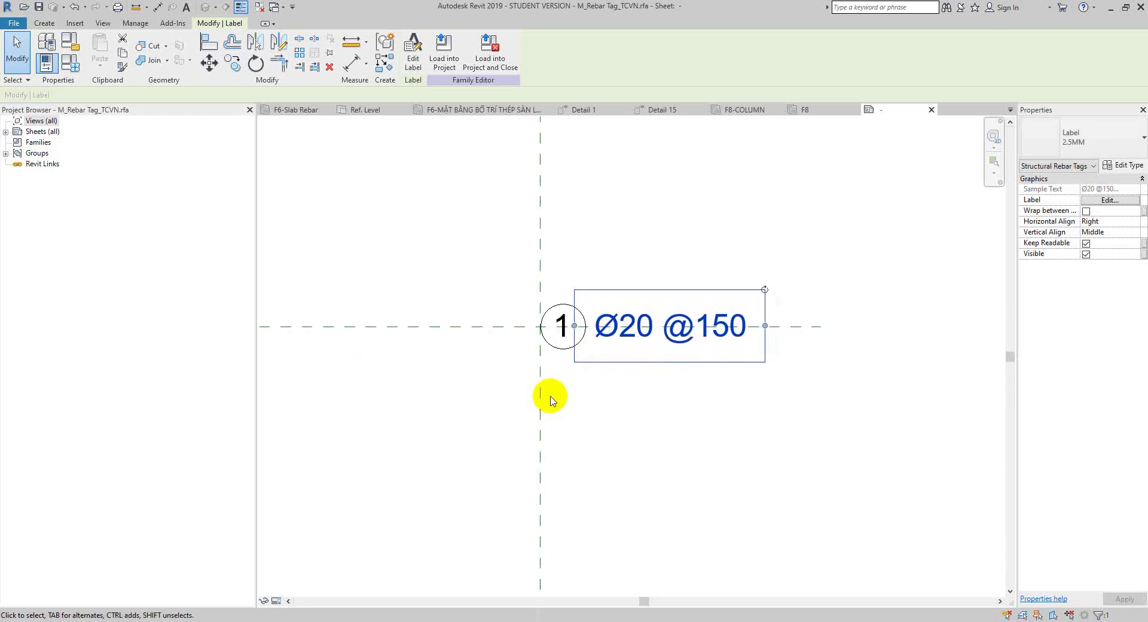
{"action": "left_click", "coordinate": [743, 206]}
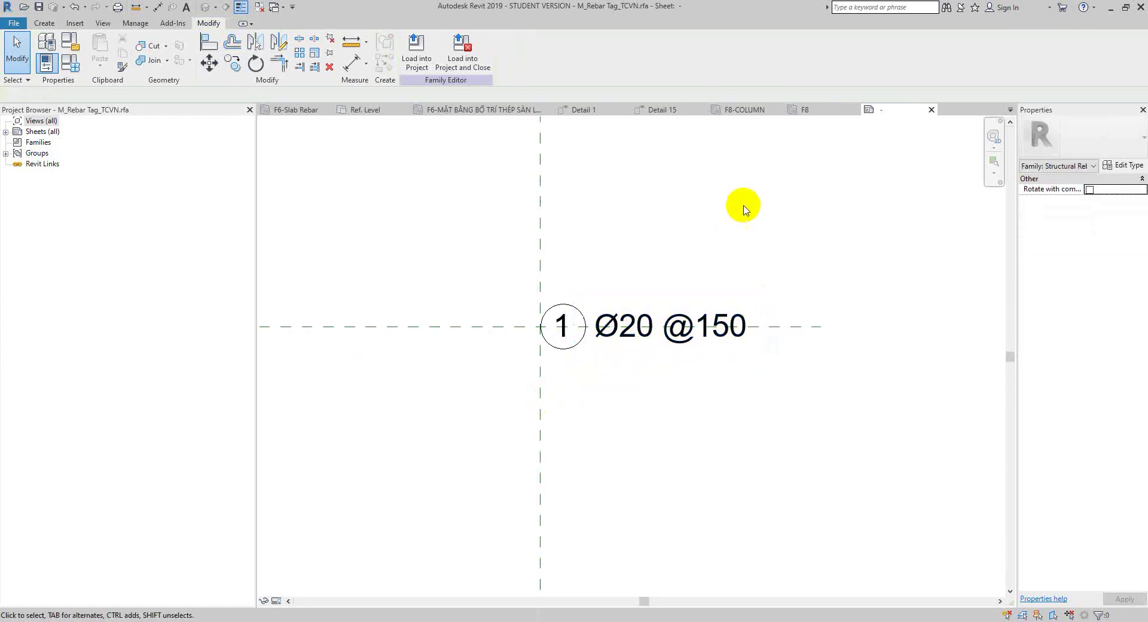
Step: Re-examine the Ø6@120 and span spacing labels on the PDF beam drawing
{"action": "left_click", "coordinate": [276, 619]}
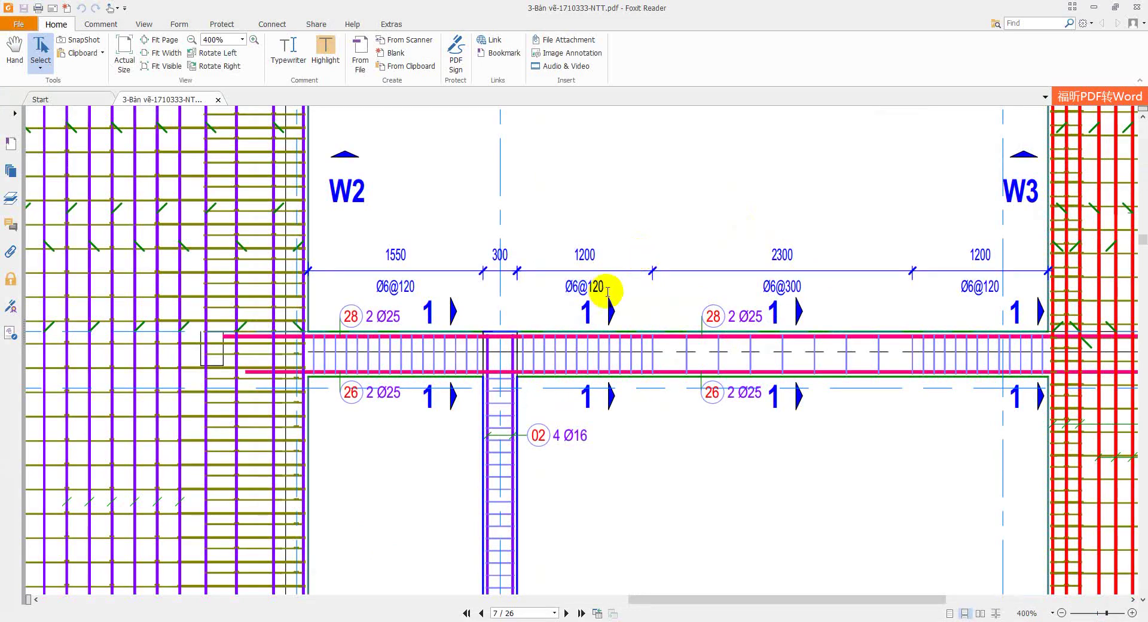
{"action": "left_click_drag", "start_coordinate": [608, 292], "coordinate": [561, 286]}
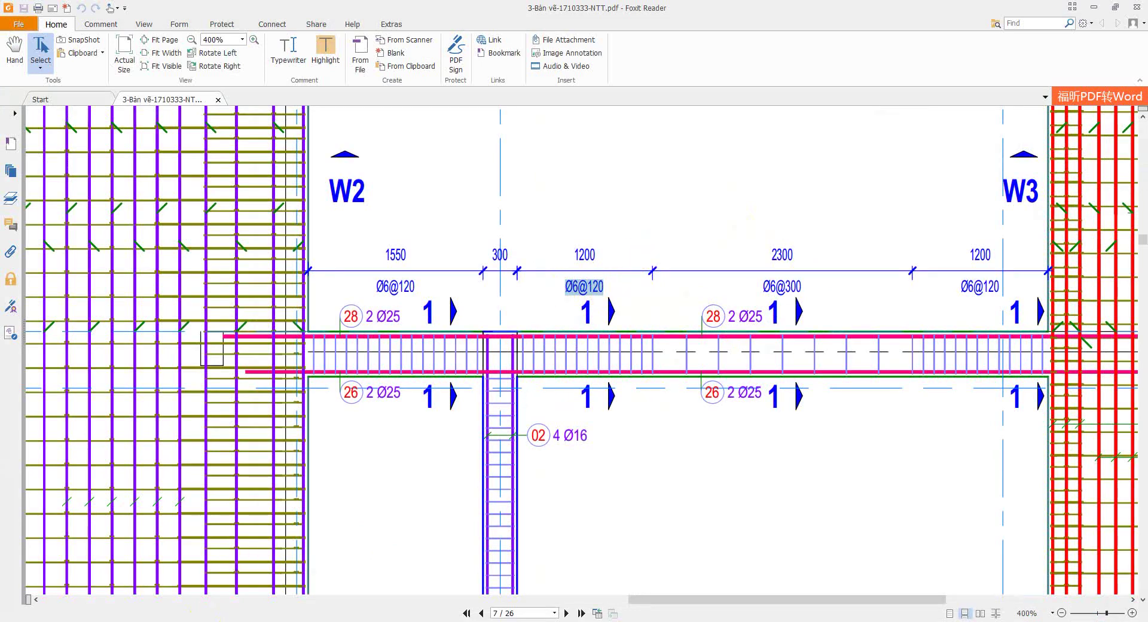
{"action": "scroll", "coordinate": [591, 357], "scroll_direction": "down", "scroll_amount": 5}
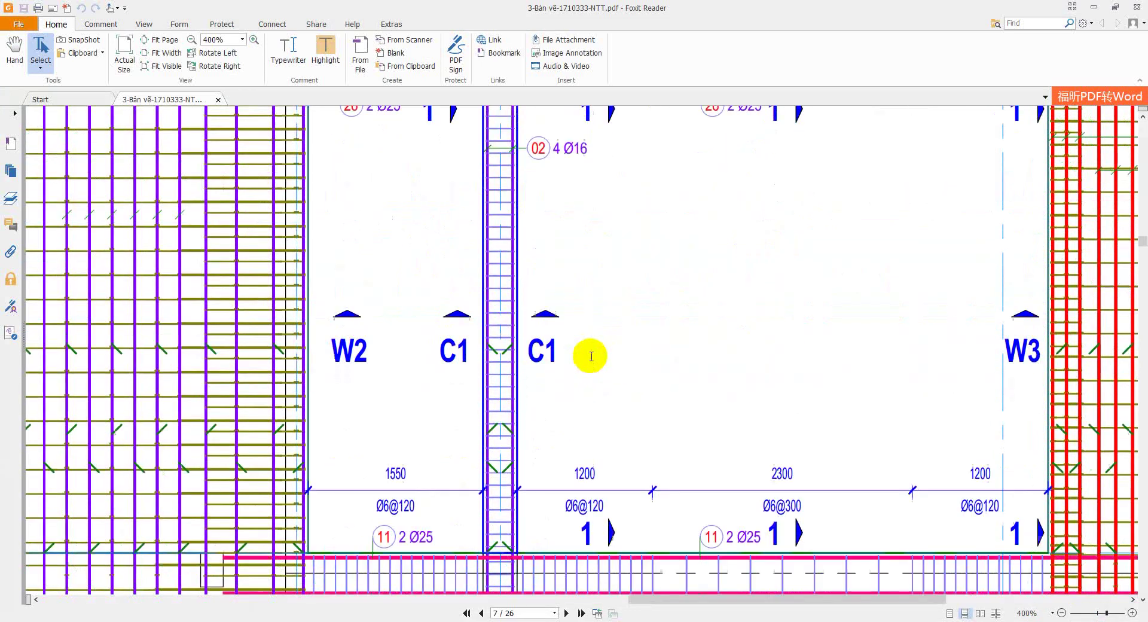
{"action": "scroll", "coordinate": [591, 356], "scroll_direction": "down", "scroll_amount": 4}
{"action": "scroll", "coordinate": [591, 359], "scroll_direction": "up", "scroll_amount": 4}
{"action": "scroll", "coordinate": [590, 363], "scroll_direction": "up", "scroll_amount": 4}
{"action": "scroll", "coordinate": [589, 281], "scroll_direction": "up", "scroll_amount": 1}
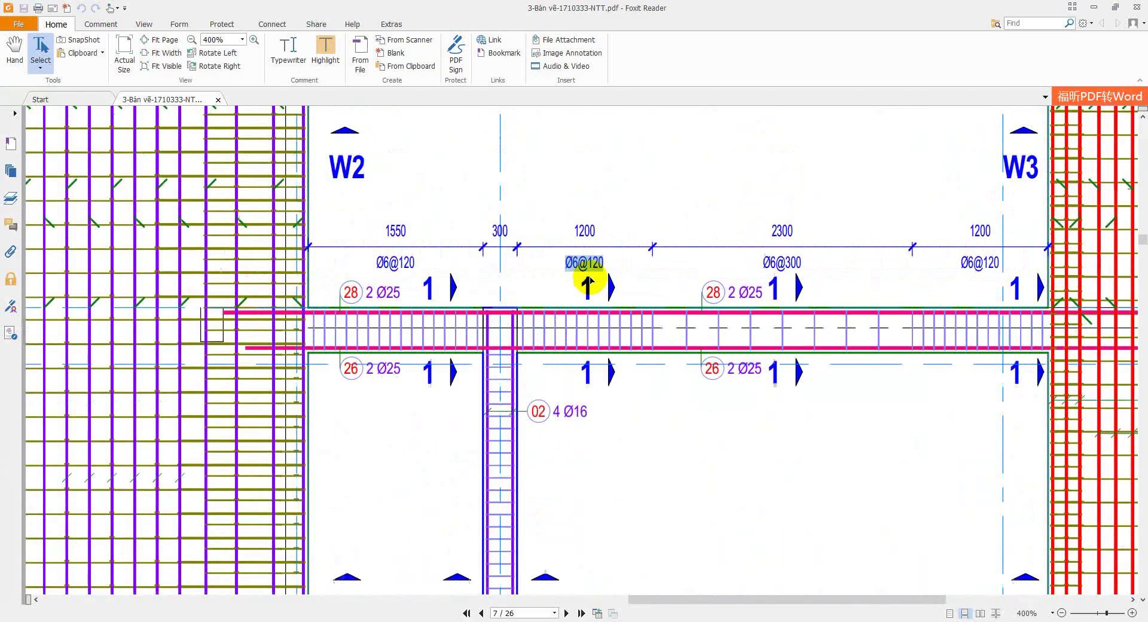
{"action": "left_click", "coordinate": [608, 265]}
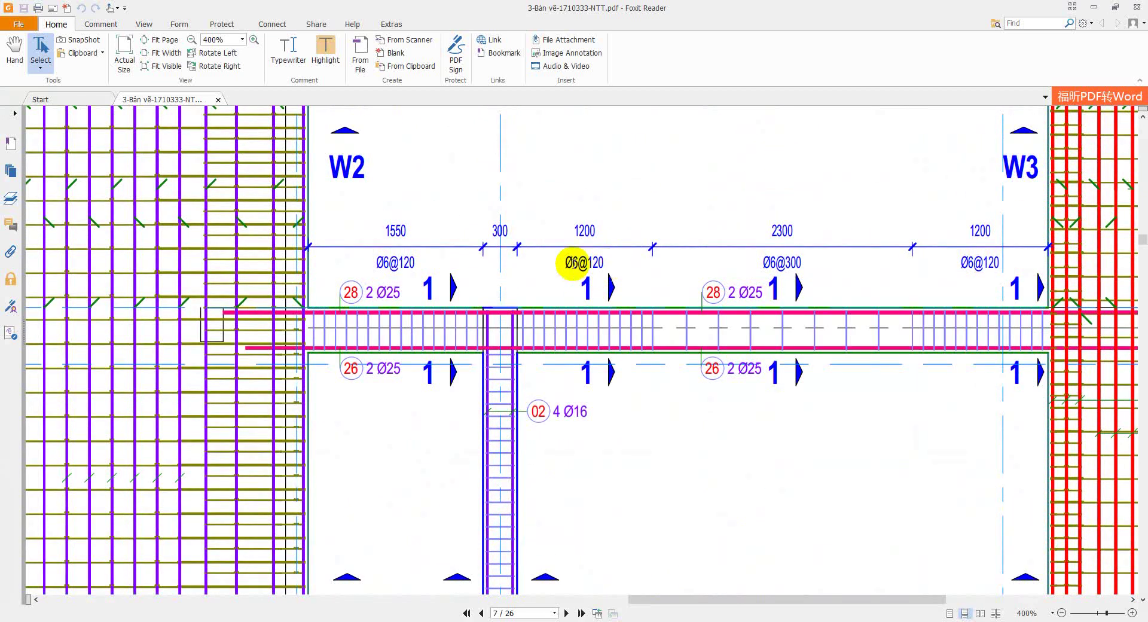
{"action": "left_click_drag", "start_coordinate": [564, 262], "coordinate": [550, 267]}
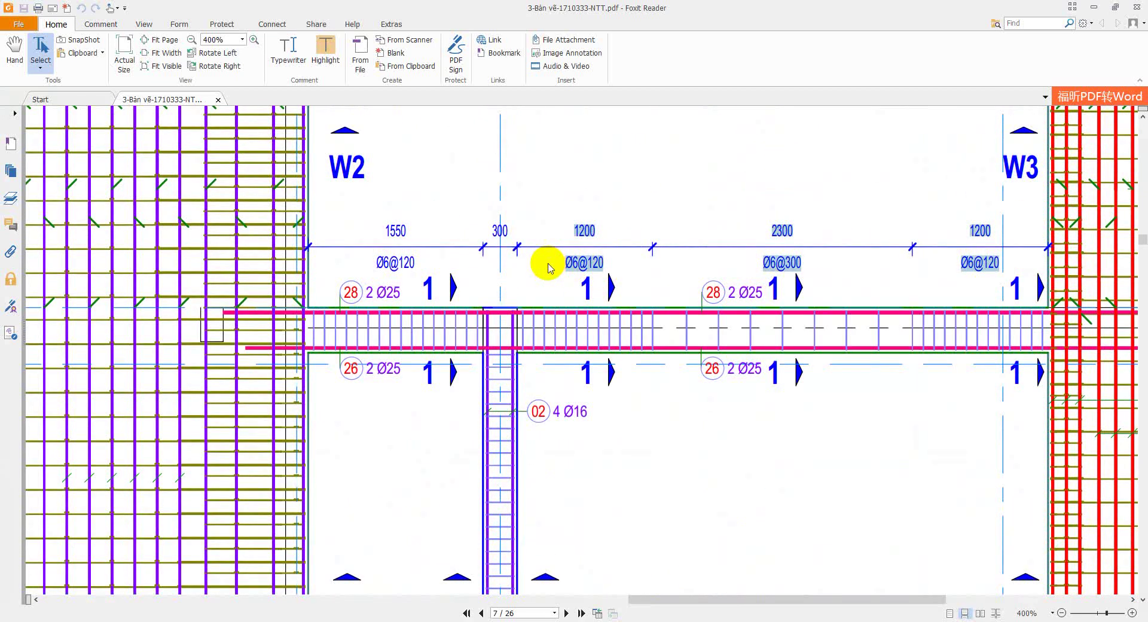
{"action": "left_click", "coordinate": [562, 263]}
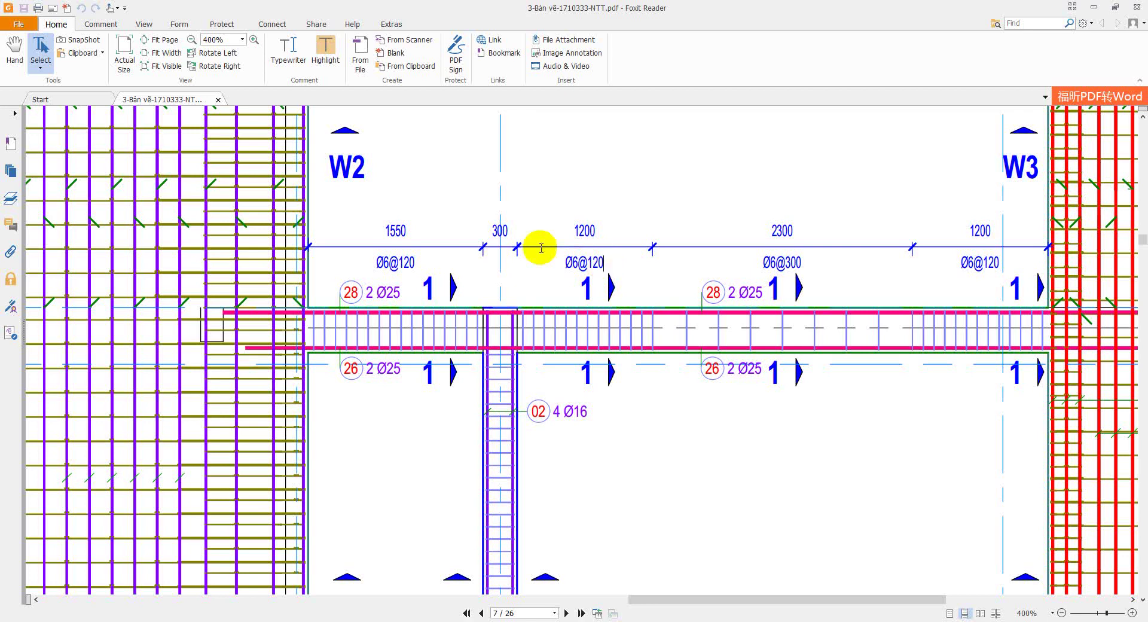
{"action": "left_click_drag", "start_coordinate": [559, 262], "coordinate": [605, 264]}
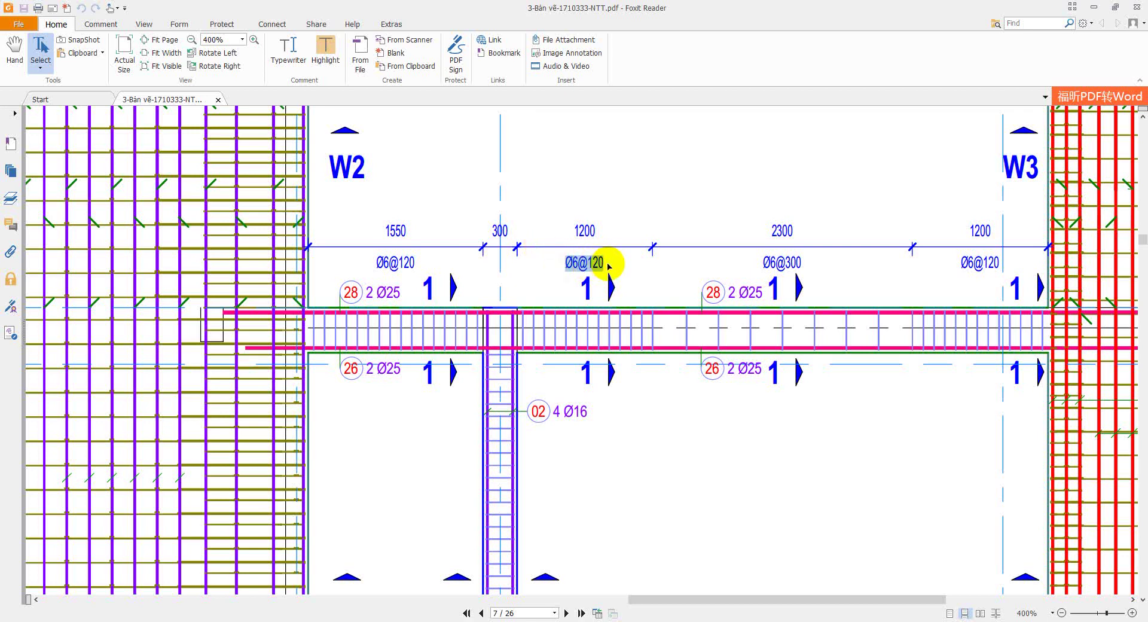
{"action": "left_click", "coordinate": [568, 263]}
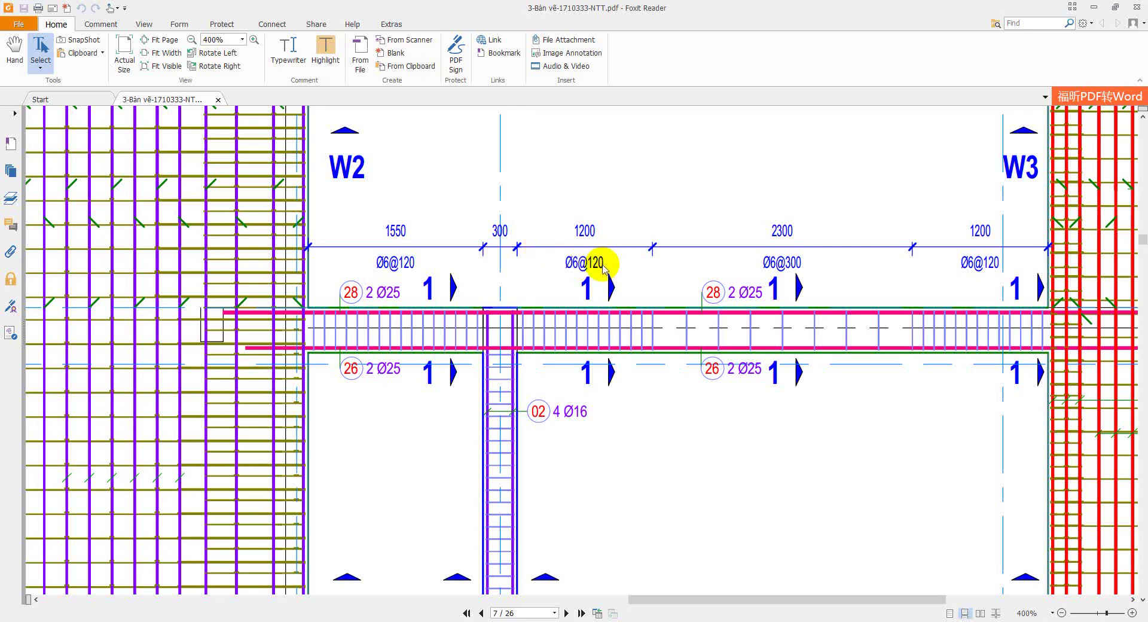
Step: Review sections B8-8 through B10-10 in the PDF, then return to the Revit tag family
{"action": "scroll", "coordinate": [602, 267], "scroll_direction": "down", "scroll_amount": 2}
{"action": "scroll", "coordinate": [603, 267], "scroll_direction": "down", "scroll_amount": 5}
{"action": "scroll", "coordinate": [603, 267], "scroll_direction": "down", "scroll_amount": 2}
{"action": "scroll", "coordinate": [603, 268], "scroll_direction": "down", "scroll_amount": 4}
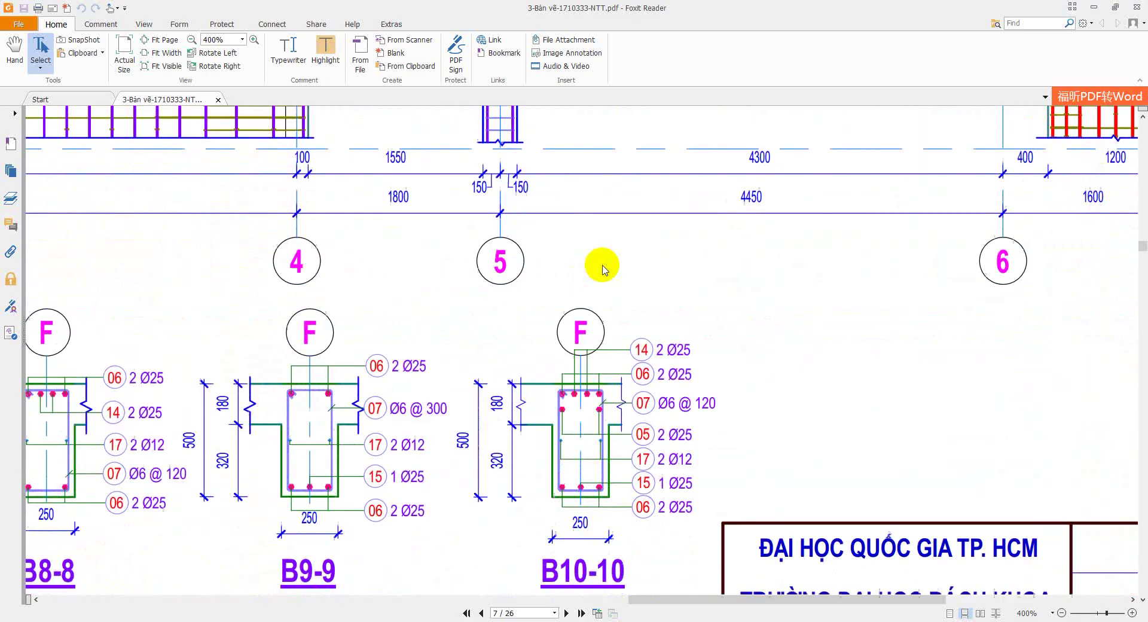
{"action": "scroll", "coordinate": [603, 269], "scroll_direction": "down", "scroll_amount": 1}
{"action": "left_click_drag", "start_coordinate": [697, 304], "coordinate": [657, 308]}
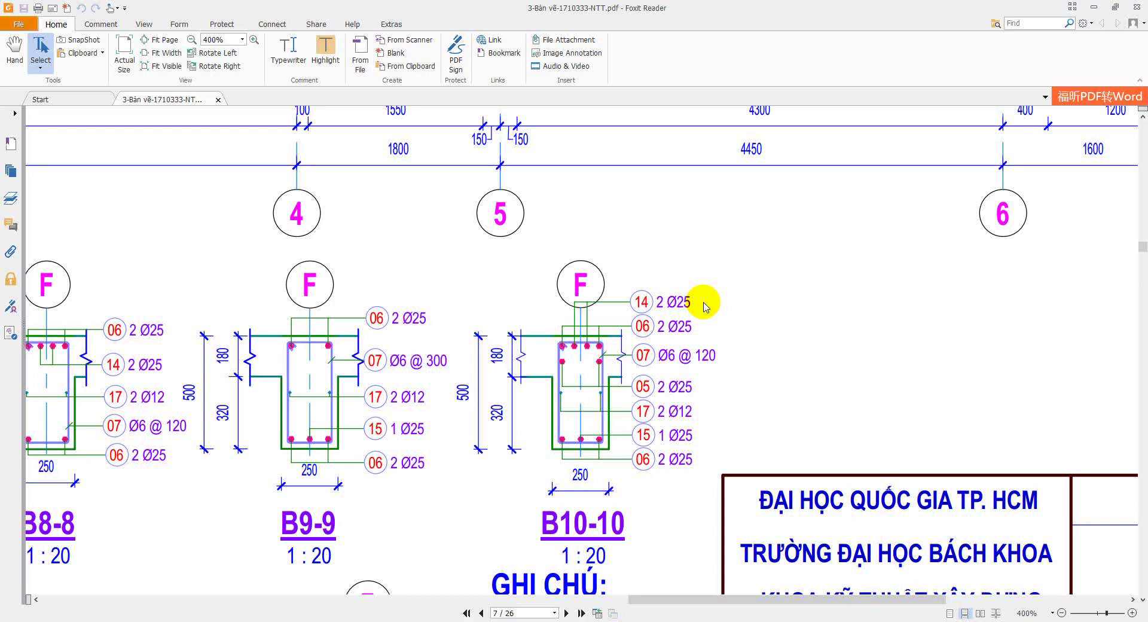
{"action": "key", "text": "alt+Tab"}
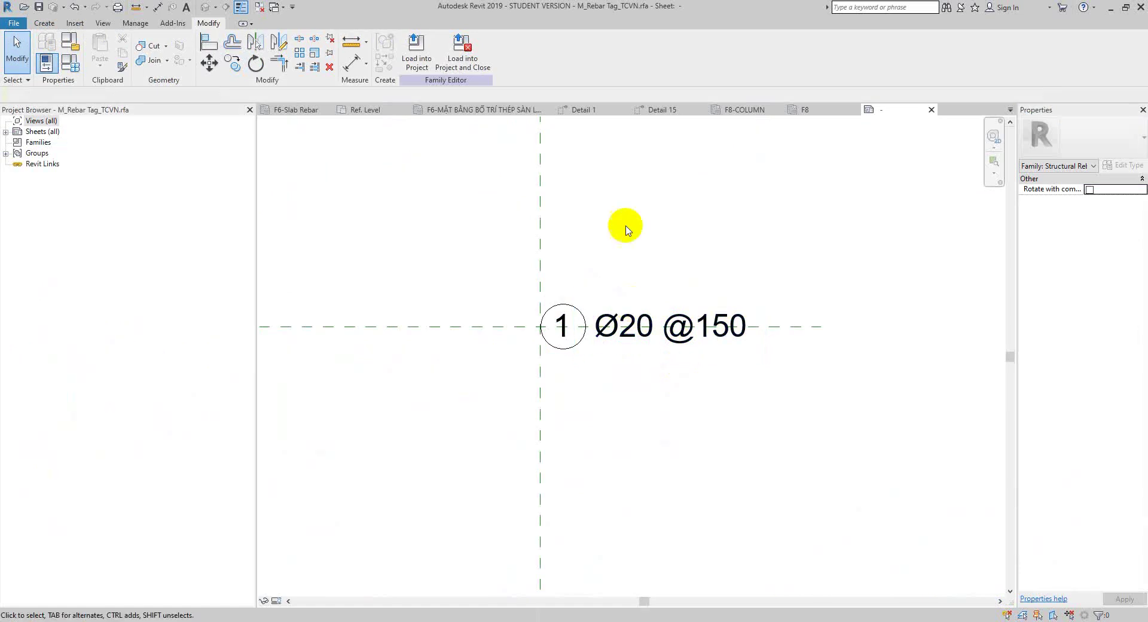
Step: Create a rebar tag family type named 'Number, Diameter and Spacing'
{"action": "scroll", "coordinate": [461, 317], "scroll_direction": "down", "scroll_amount": 3}
{"action": "middle_click_drag", "start_coordinate": [468, 323], "coordinate": [472, 330]}
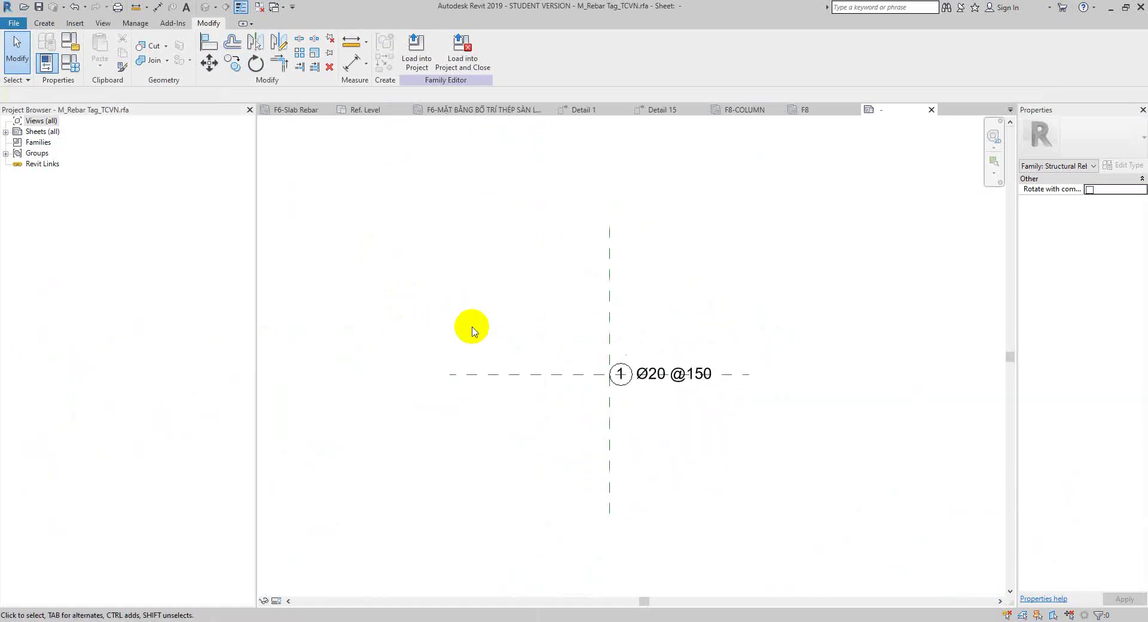
{"action": "left_click", "coordinate": [70, 63]}
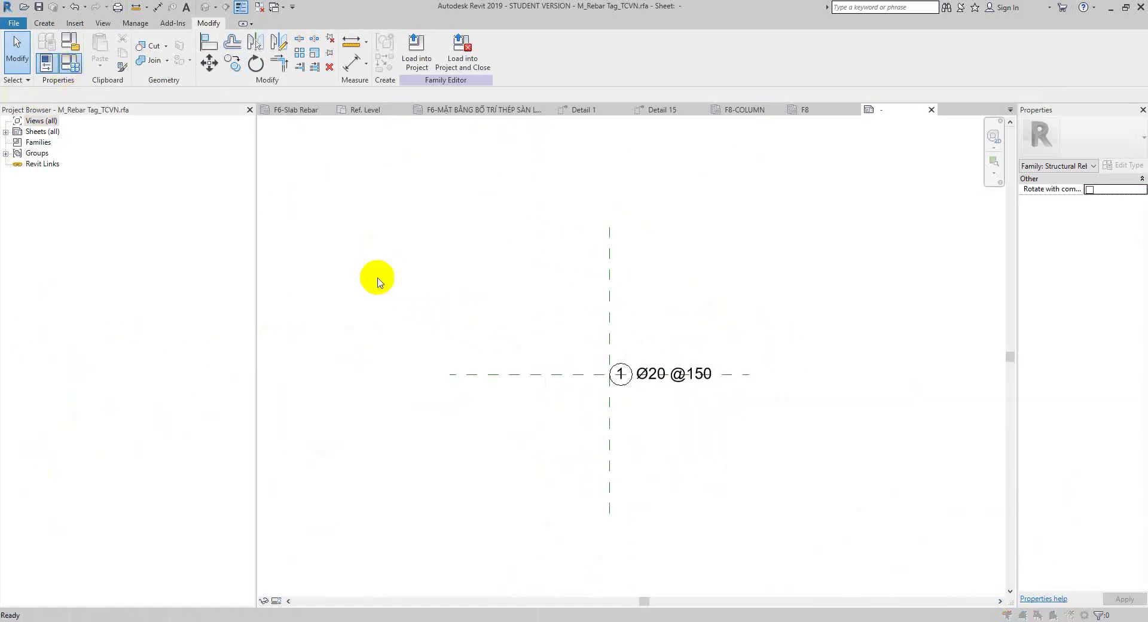
{"action": "left_click", "coordinate": [252, 139]}
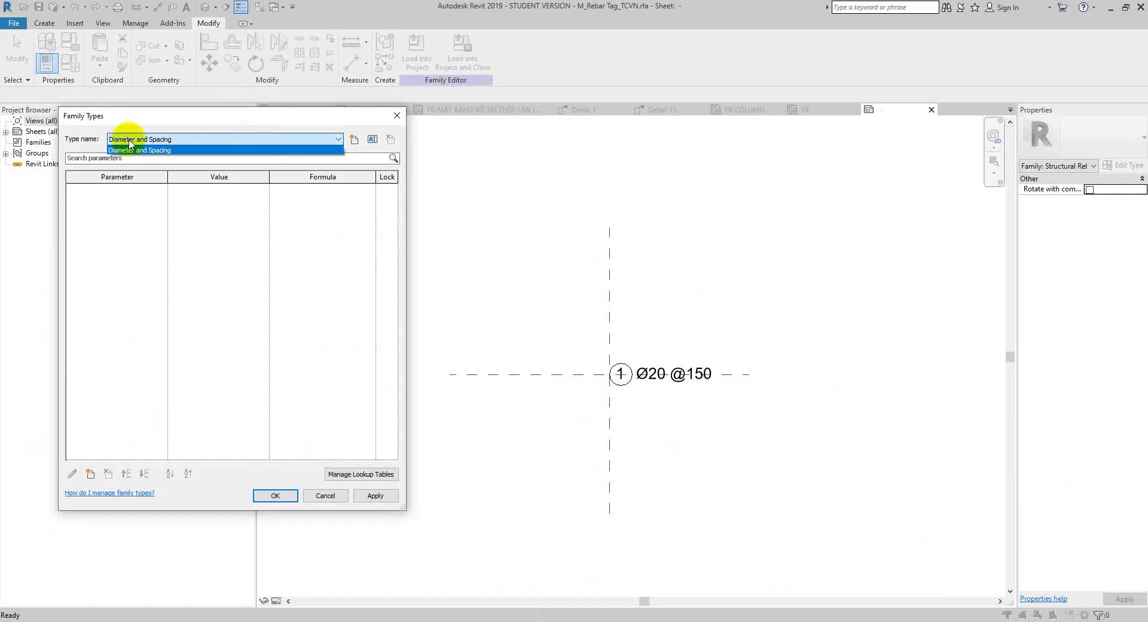
{"action": "left_click", "coordinate": [149, 141]}
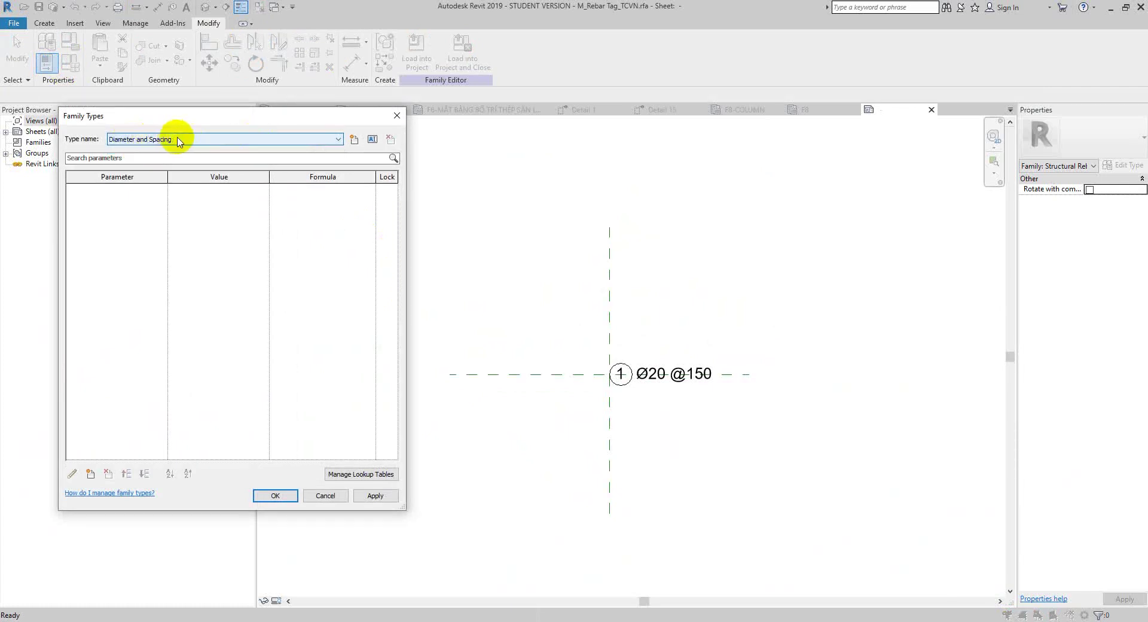
{"action": "left_click", "coordinate": [372, 140]}
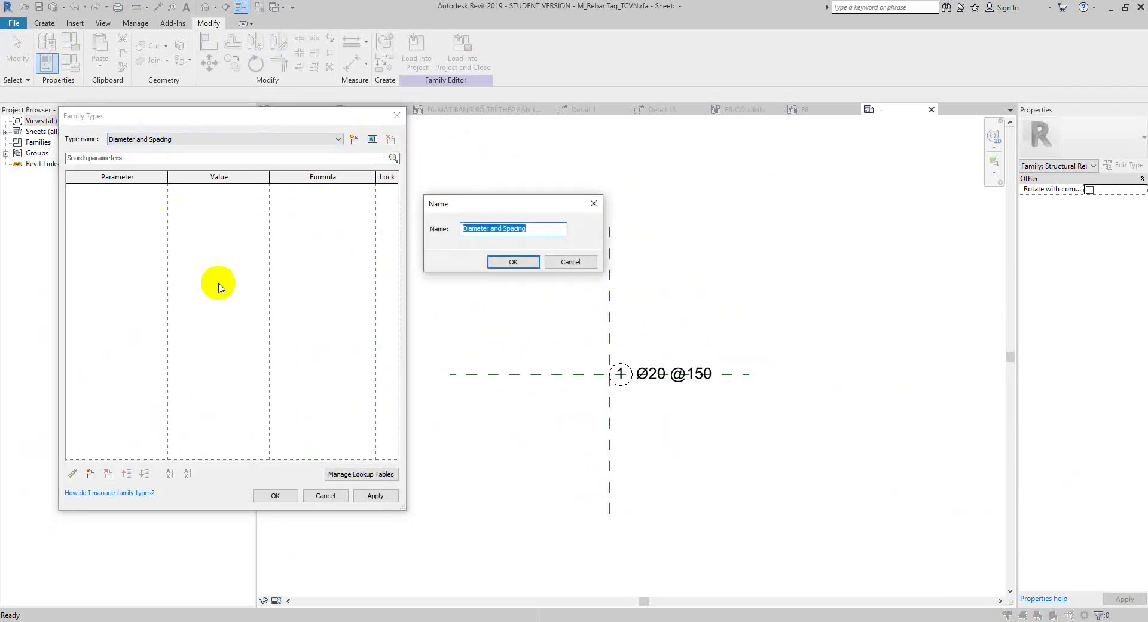
{"action": "left_click", "coordinate": [463, 228]}
{"action": "type", "text": "Number,"}
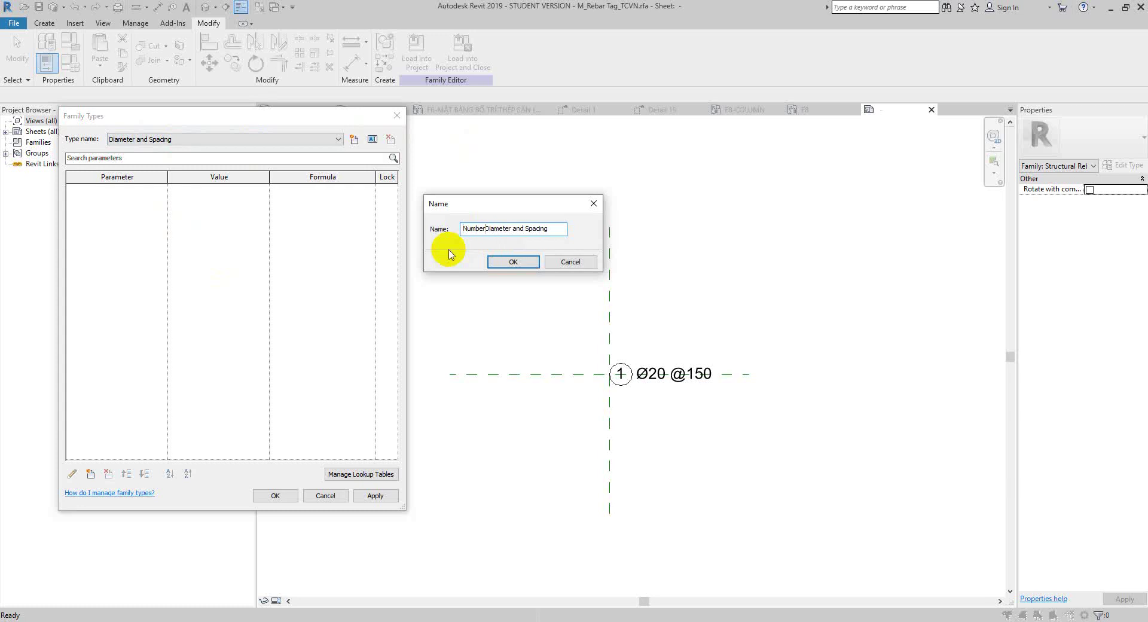
{"action": "left_click", "coordinate": [513, 261]}
Step: Add two more types: 'Diameter and Spacing' and 'Number, Quality and Diameter'
{"action": "left_click", "coordinate": [370, 141]}
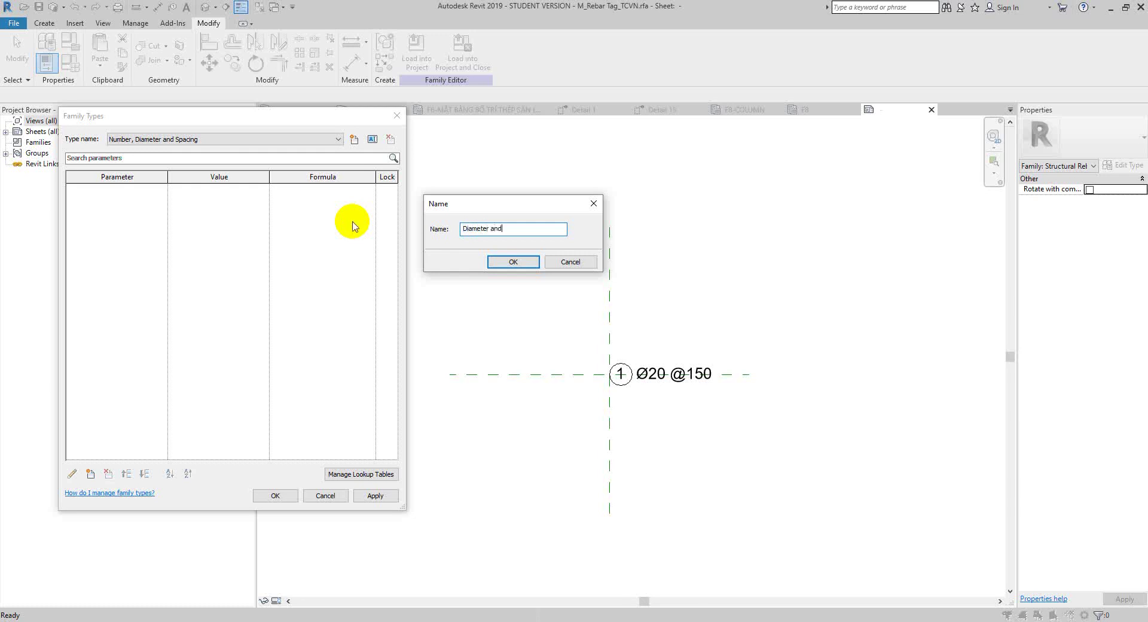
{"action": "type", "text": "Spacing"}
{"action": "key", "text": "Return"}
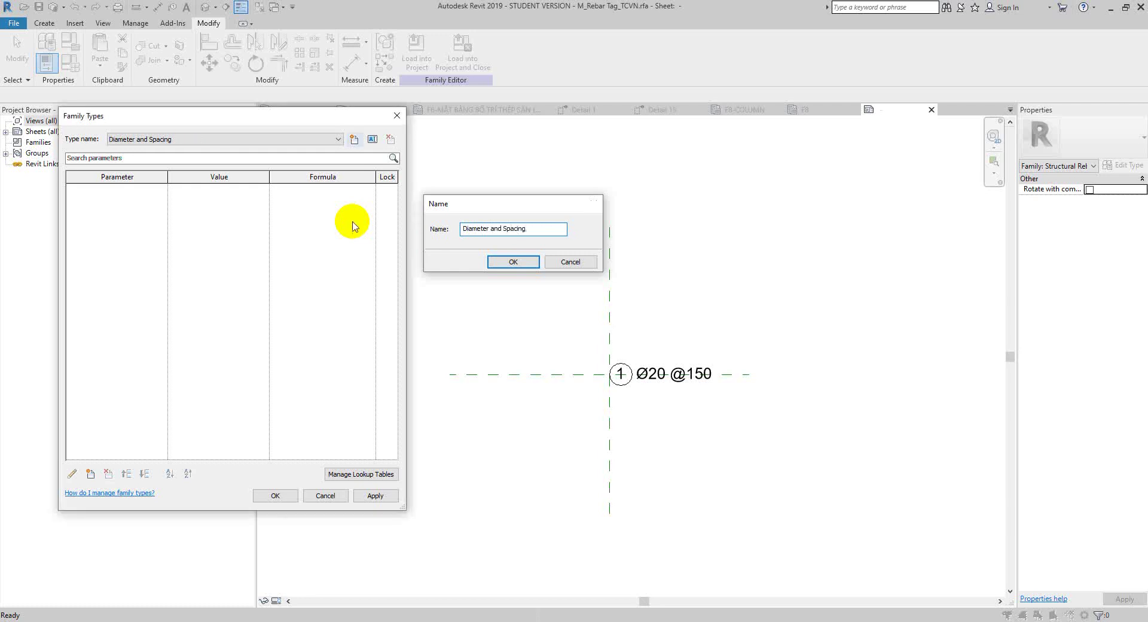
{"action": "left_click", "coordinate": [323, 143]}
{"action": "left_click", "coordinate": [323, 144]}
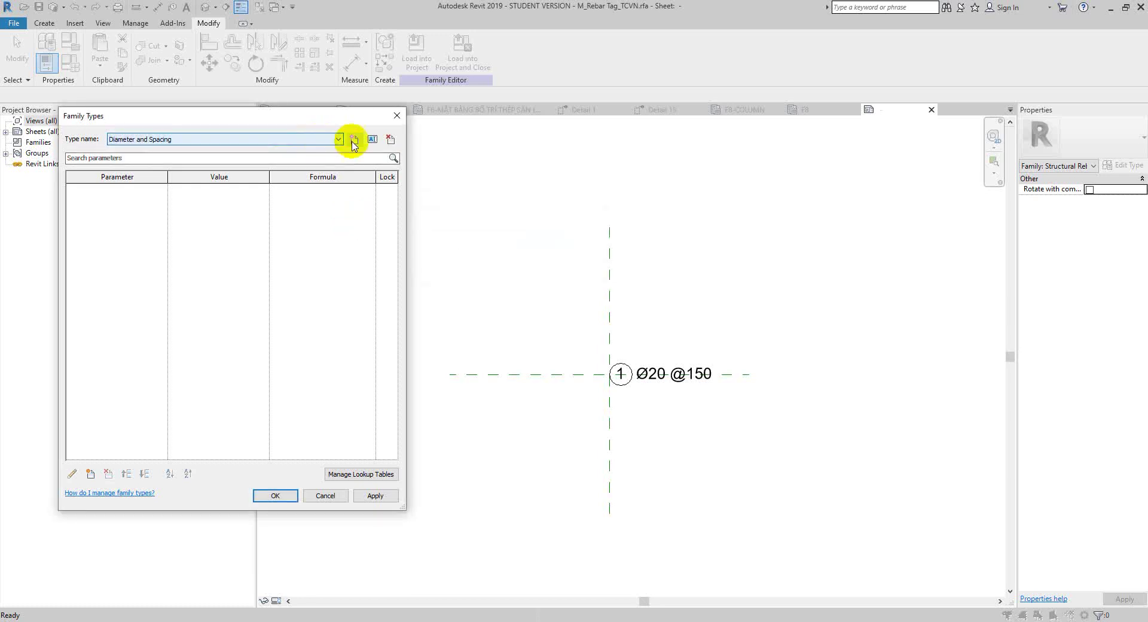
{"action": "left_click", "coordinate": [354, 139]}
{"action": "type", "text": "Number, Quality and Diameter"}
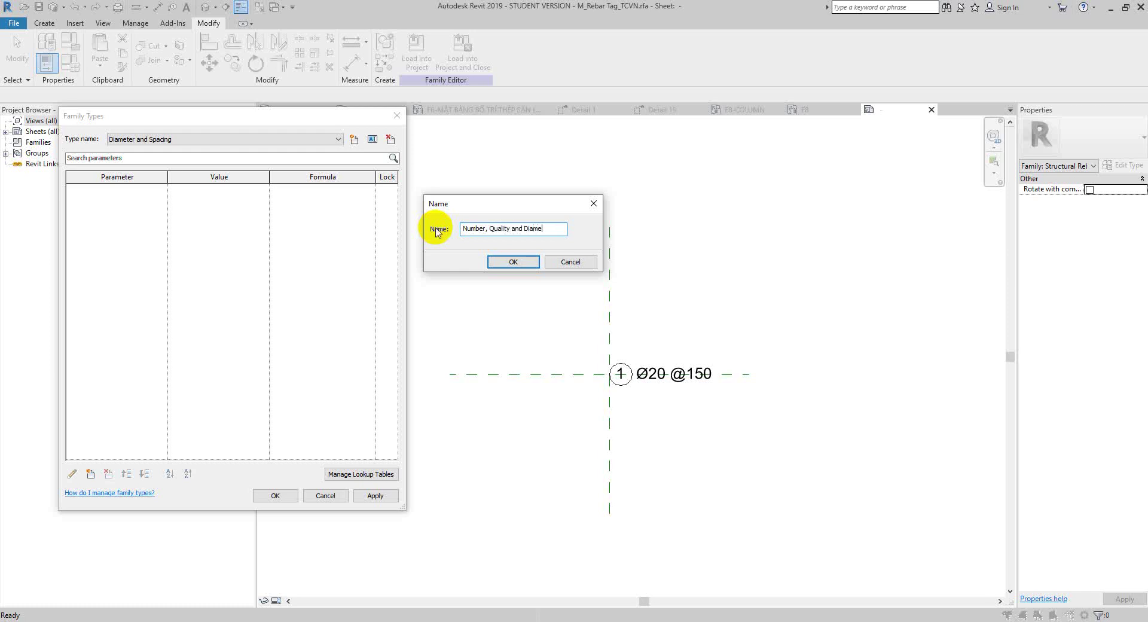
{"action": "left_click", "coordinate": [513, 261]}
Step: Select the circled 1 label and associate its Visible property with a family parameter
{"action": "left_click", "coordinate": [272, 495]}
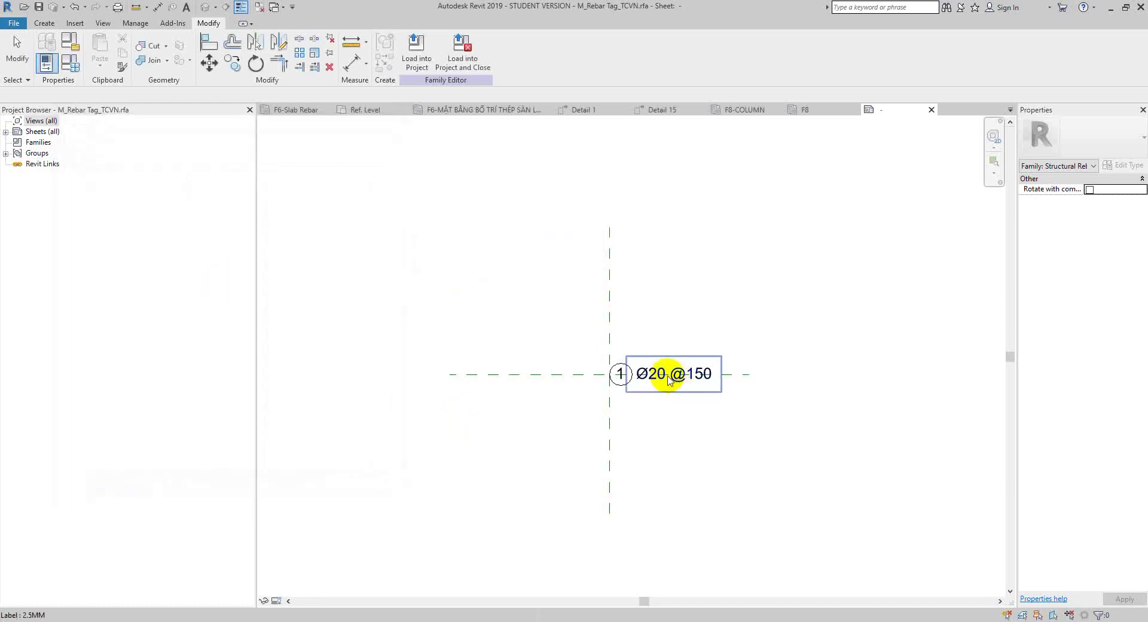
{"action": "scroll", "coordinate": [790, 388], "scroll_direction": "up", "scroll_amount": 2}
{"action": "scroll", "coordinate": [526, 353], "scroll_direction": "up", "scroll_amount": 2}
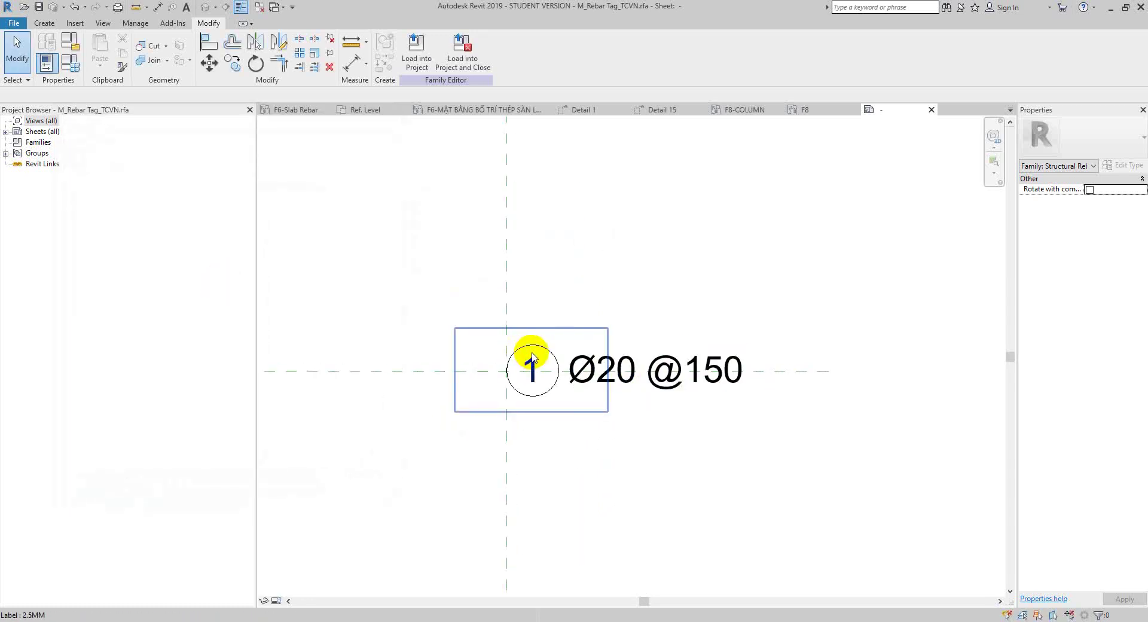
{"action": "left_click", "coordinate": [531, 366]}
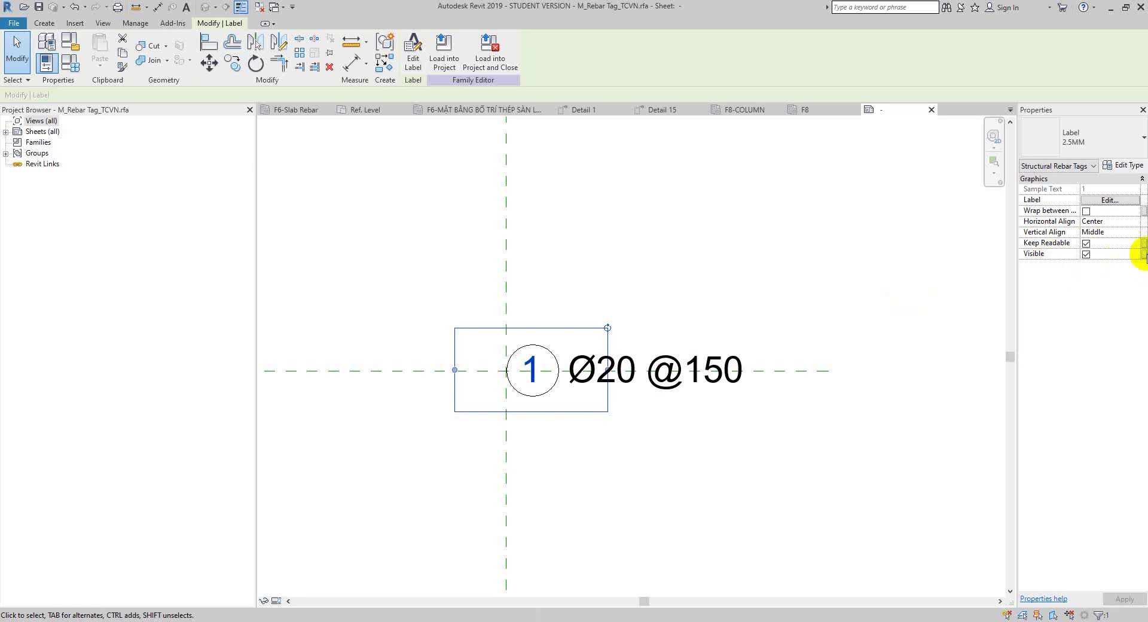
{"action": "left_click", "coordinate": [1143, 253]}
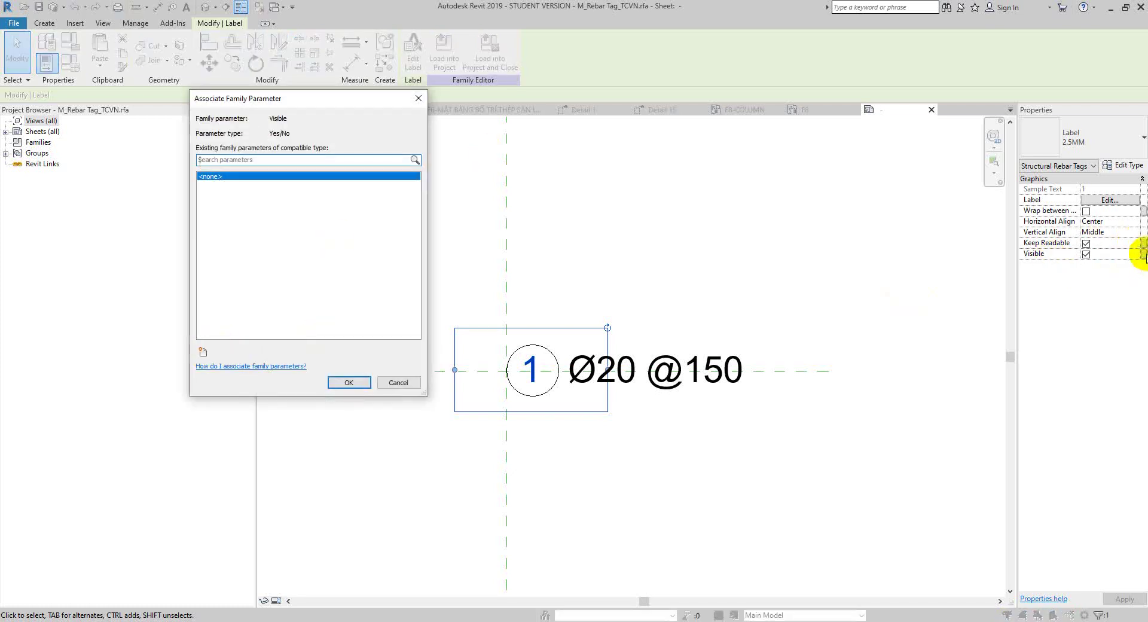
Step: Create the Yes/No type parameter 'Number' grouped under Visibility and confirm the link
{"action": "left_click", "coordinate": [203, 352]}
{"action": "type", "text": "Number"}
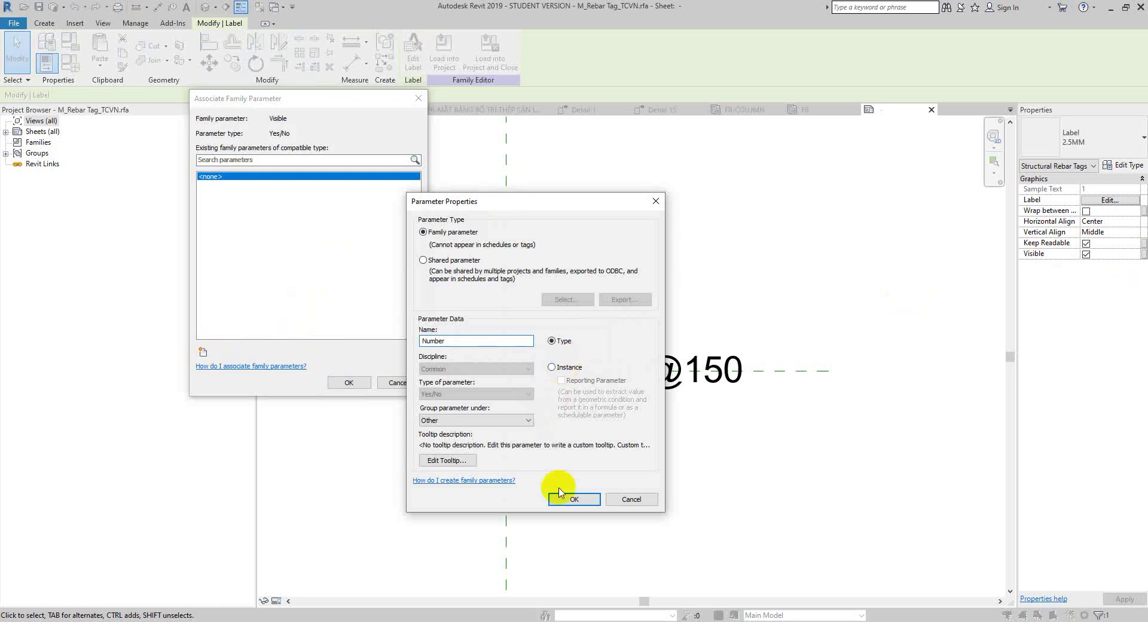
{"action": "left_click", "coordinate": [503, 420]}
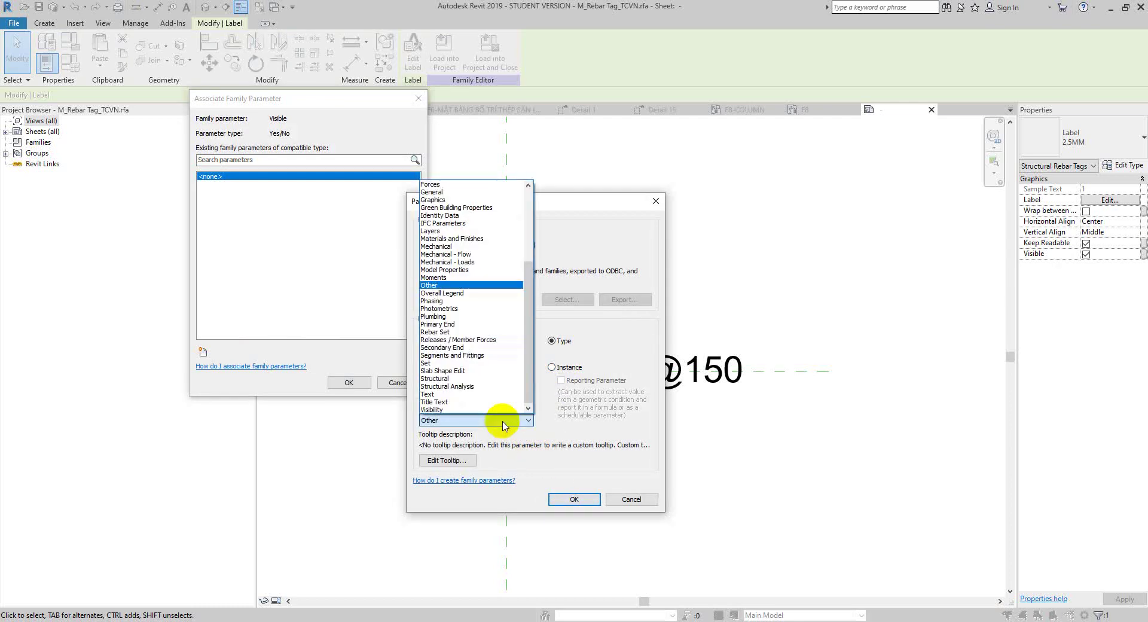
{"action": "left_click", "coordinate": [502, 422]}
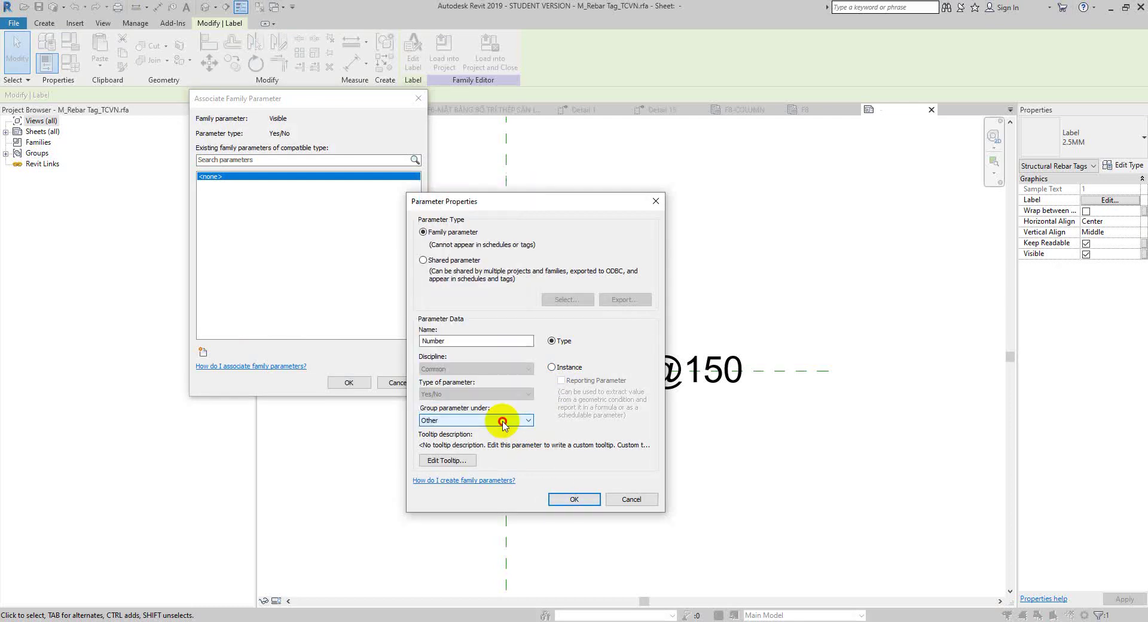
{"action": "left_click", "coordinate": [502, 423]}
{"action": "left_click", "coordinate": [487, 410]}
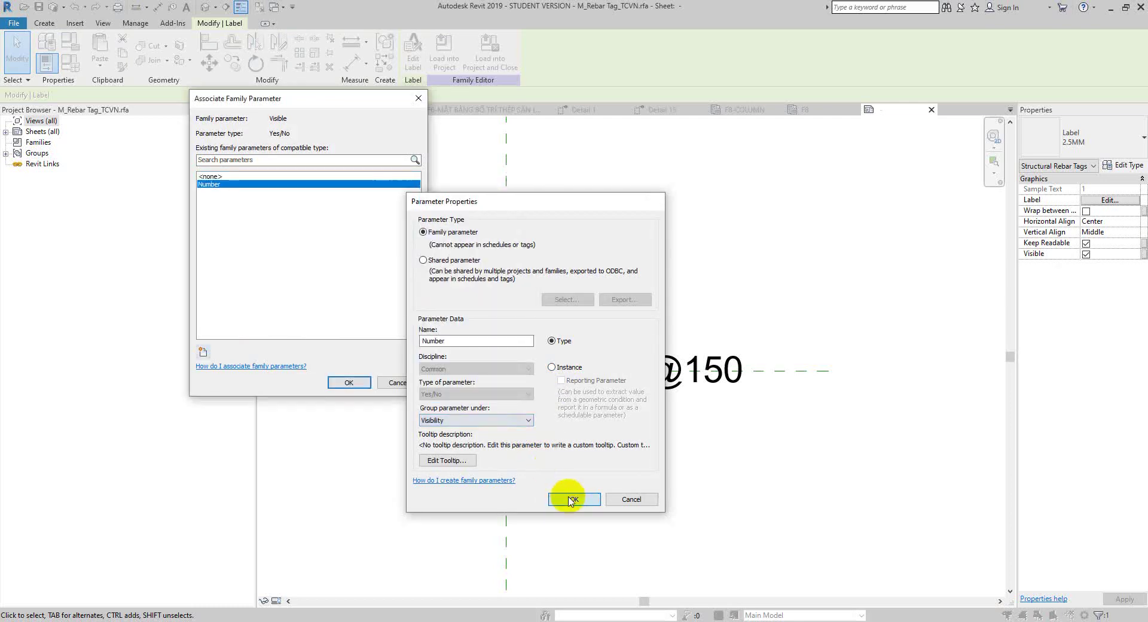
{"action": "left_click", "coordinate": [573, 499]}
{"action": "left_click", "coordinate": [341, 383]}
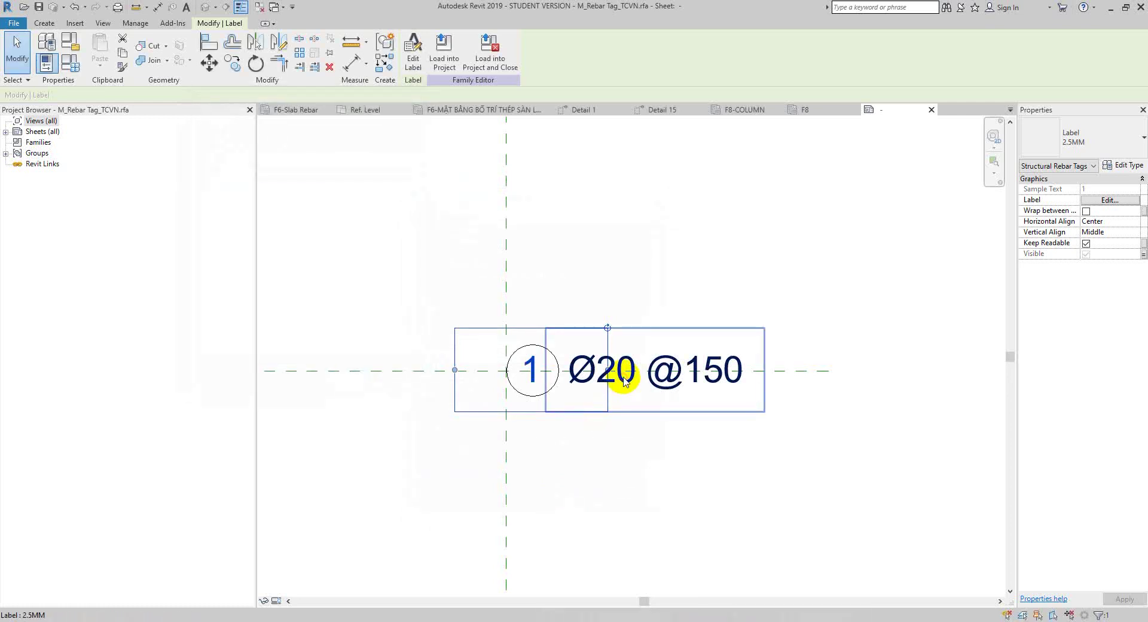
{"action": "left_click", "coordinate": [623, 378]}
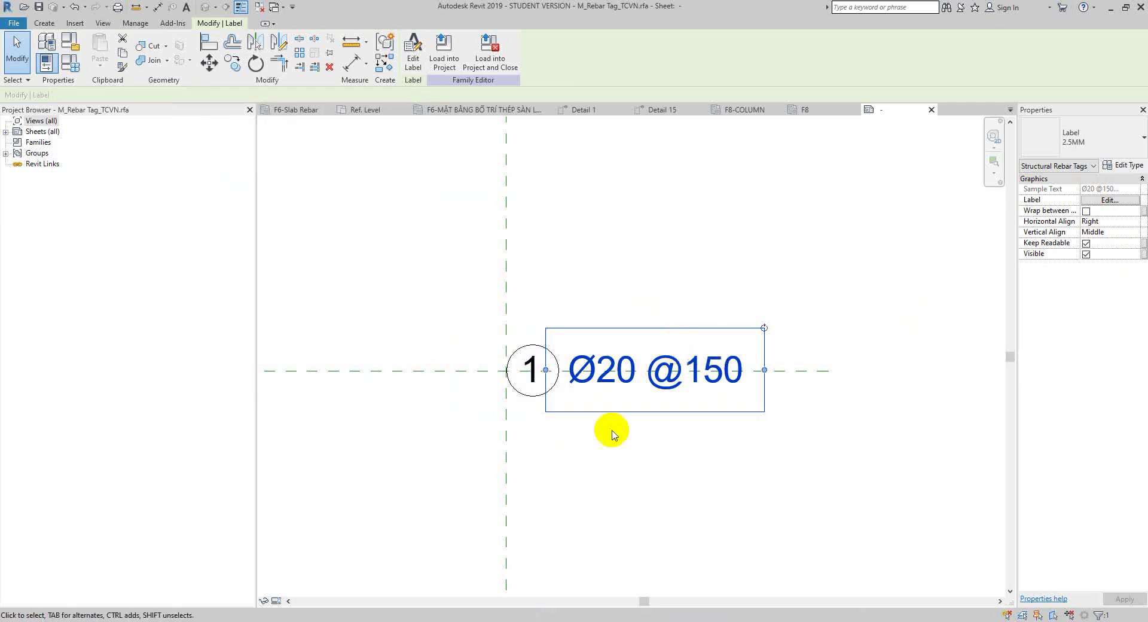
{"action": "left_click", "coordinate": [233, 62]}
{"action": "left_click", "coordinate": [477, 370]}
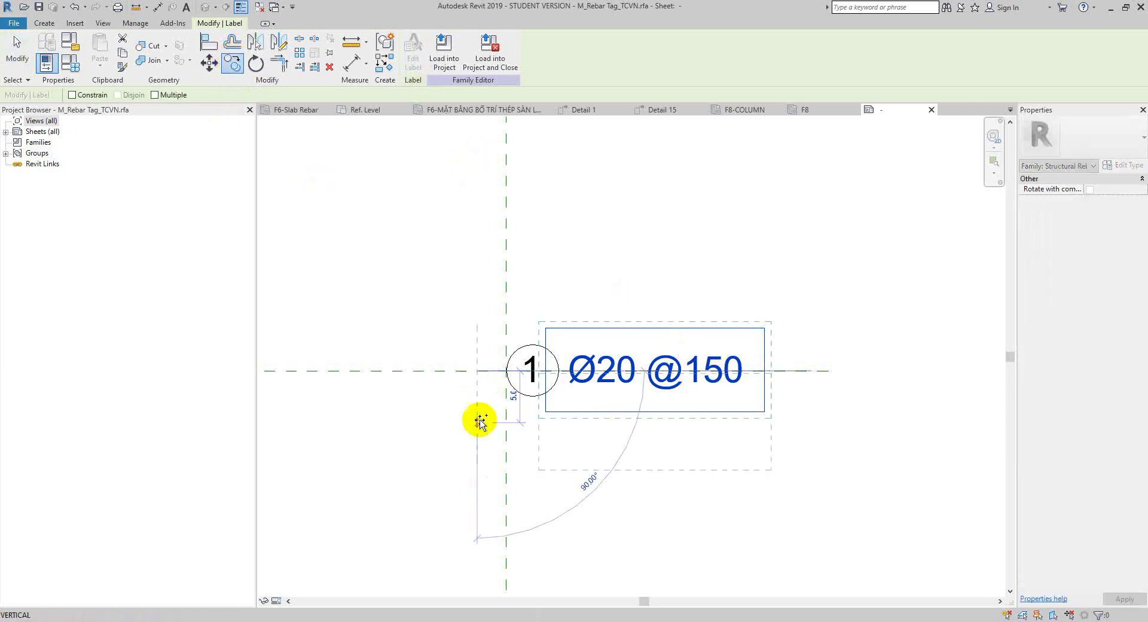
{"action": "left_click", "coordinate": [476, 474]}
{"action": "key", "text": "Escape"}
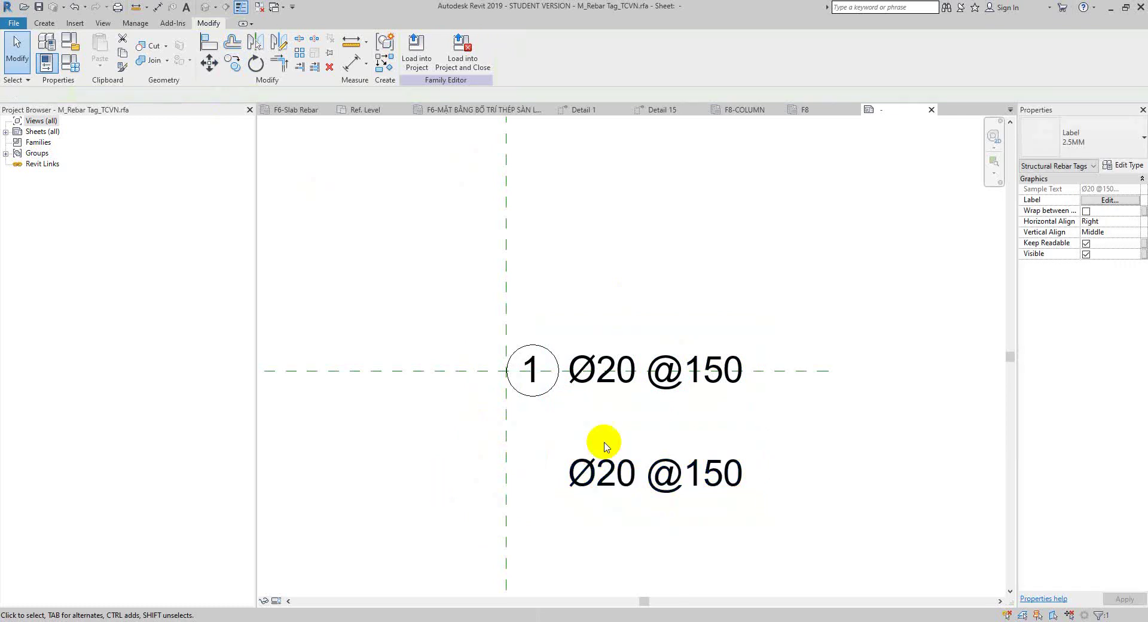
Step: Remove Spacing from the upper label so it shows only Ø20, left-aligned
{"action": "left_click", "coordinate": [723, 378]}
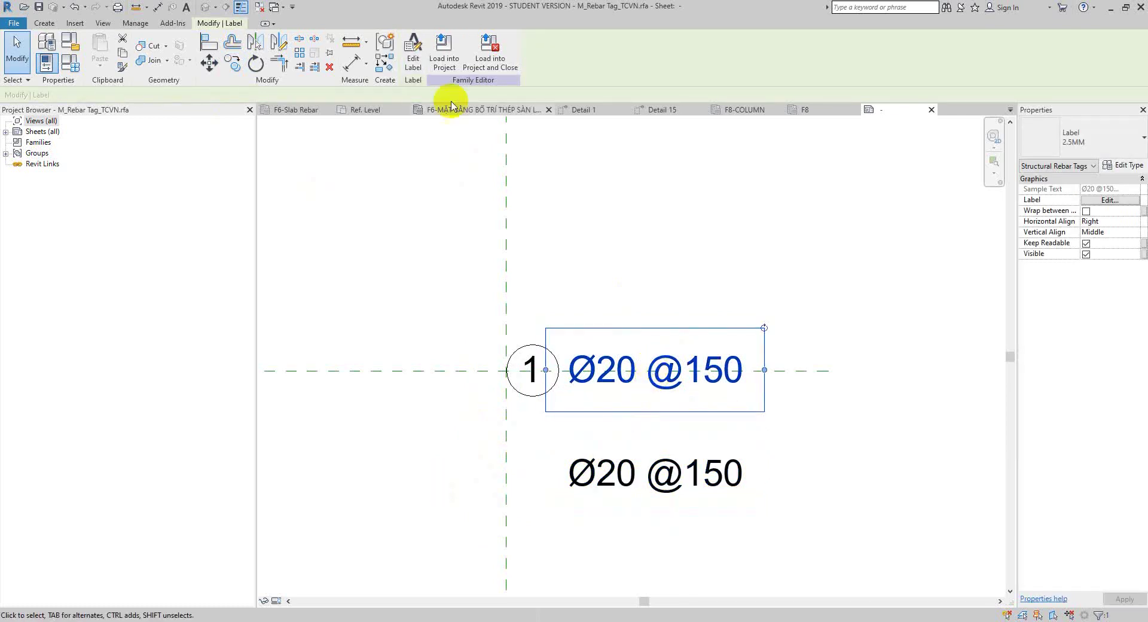
{"action": "left_click", "coordinate": [414, 51]}
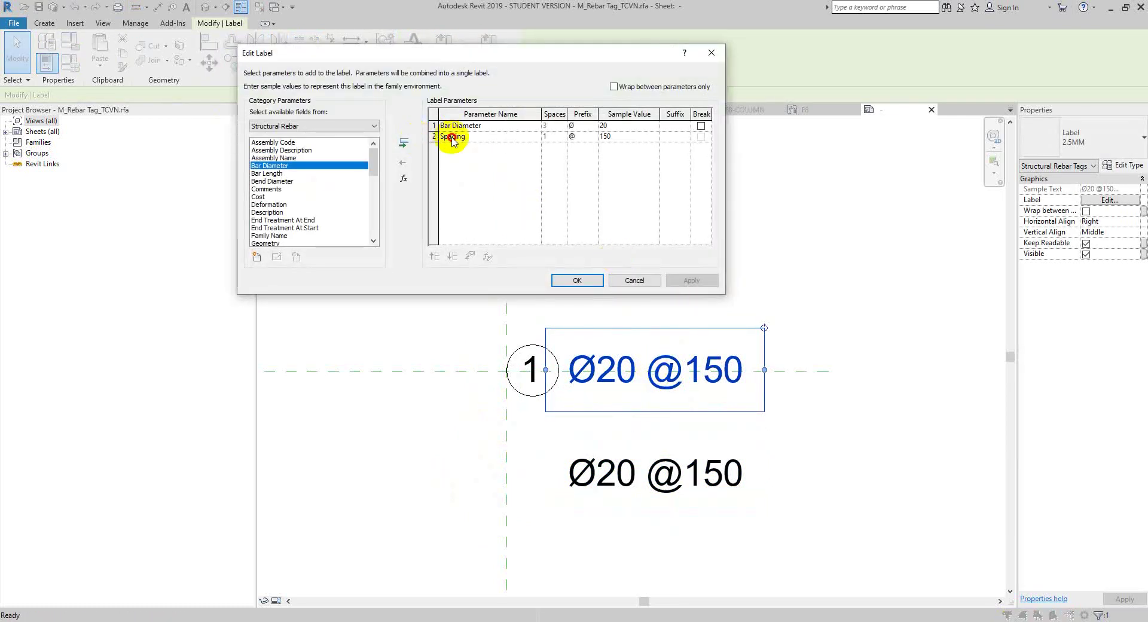
{"action": "left_click", "coordinate": [442, 136]}
{"action": "left_click", "coordinate": [403, 160]}
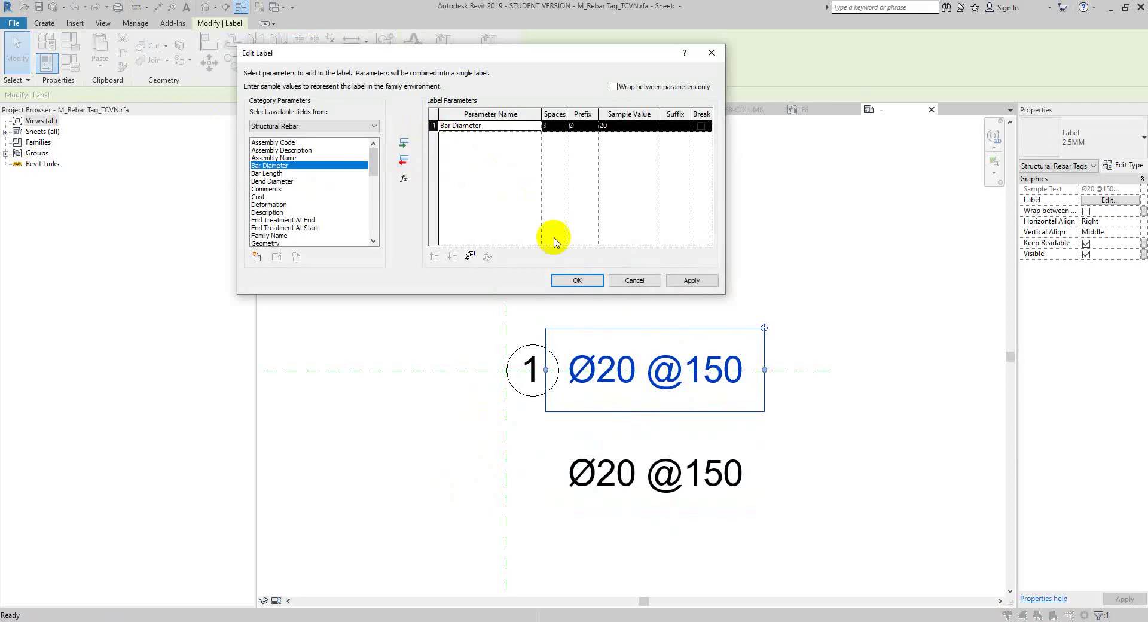
{"action": "left_click", "coordinate": [577, 281]}
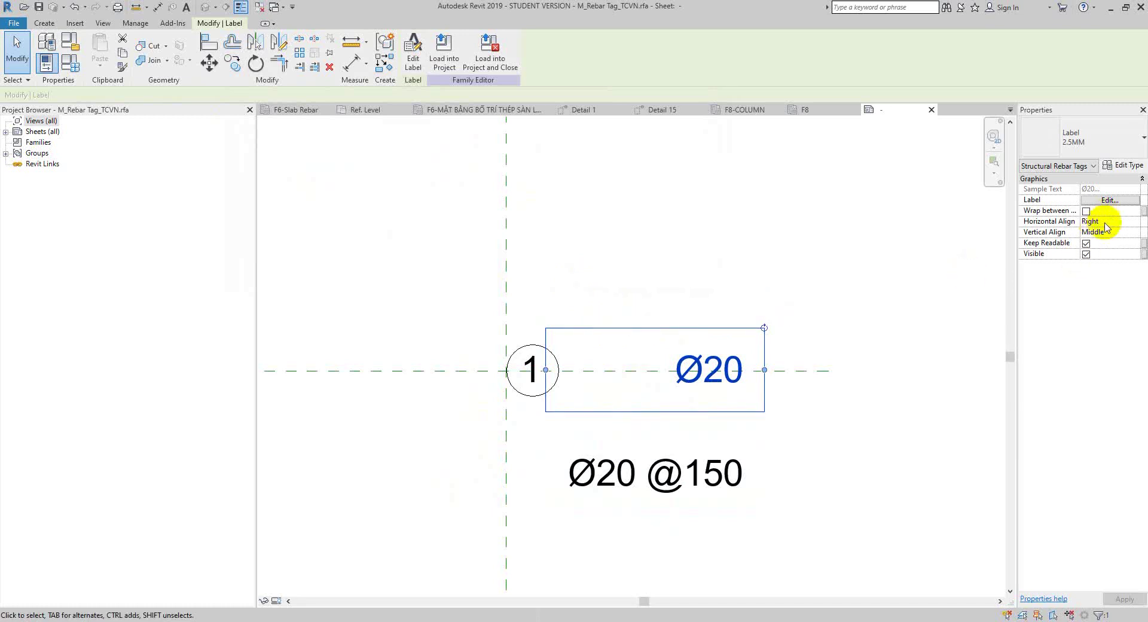
{"action": "left_click", "coordinate": [1140, 222]}
{"action": "left_click", "coordinate": [1112, 232]}
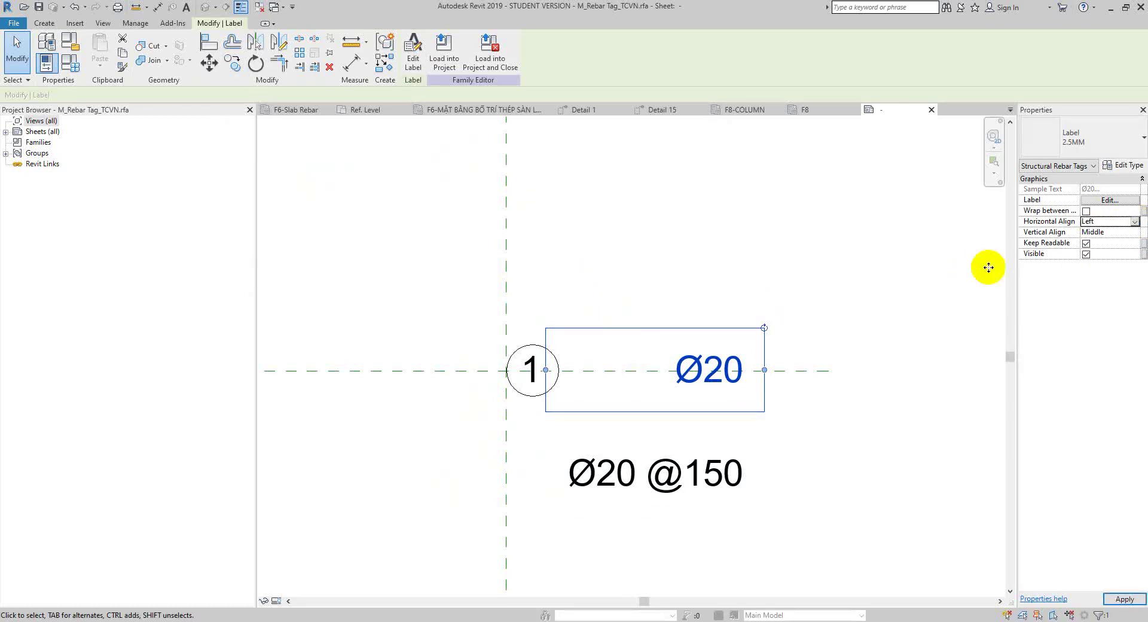
{"action": "mouse_move", "coordinate": [669, 328]}
{"action": "left_mouse_down"}
{"action": "mouse_move", "coordinate": [658, 332]}
{"action": "mouse_move", "coordinate": [716, 328]}
{"action": "mouse_move", "coordinate": [667, 336]}
{"action": "left_mouse_up"}
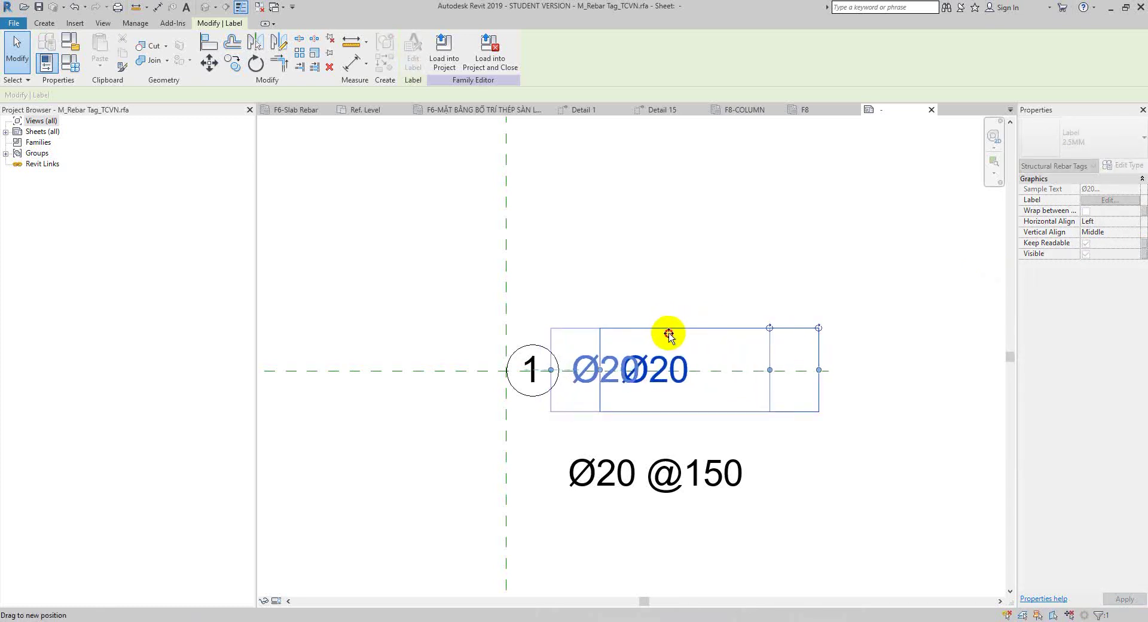
{"action": "key", "text": "Escape"}
{"action": "left_click", "coordinate": [661, 452]}
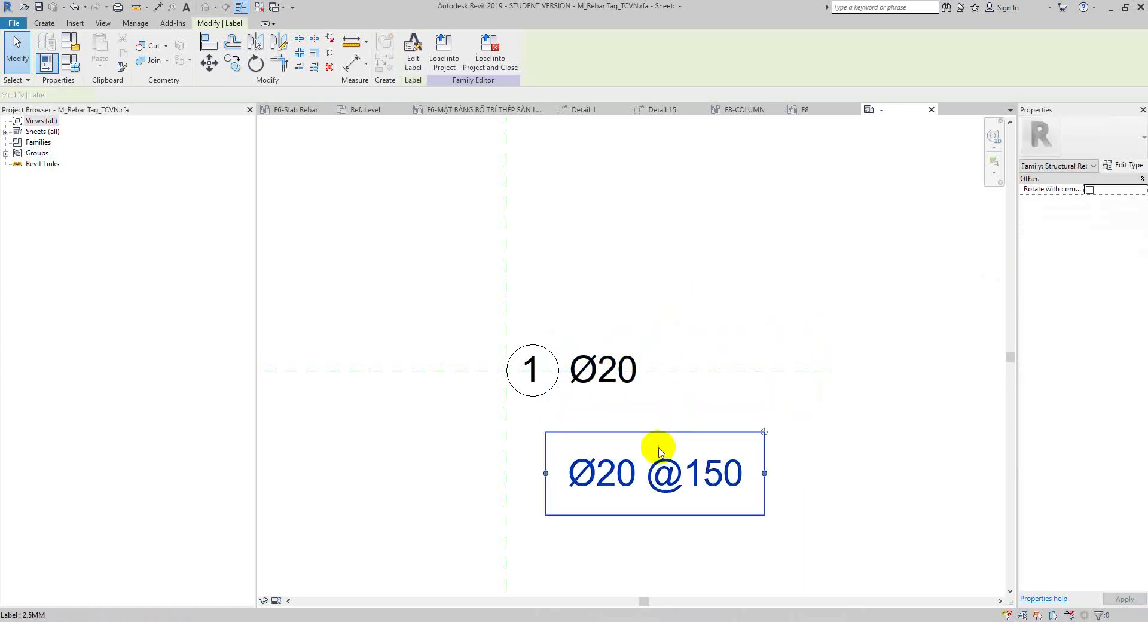
{"action": "left_click", "coordinate": [413, 53]}
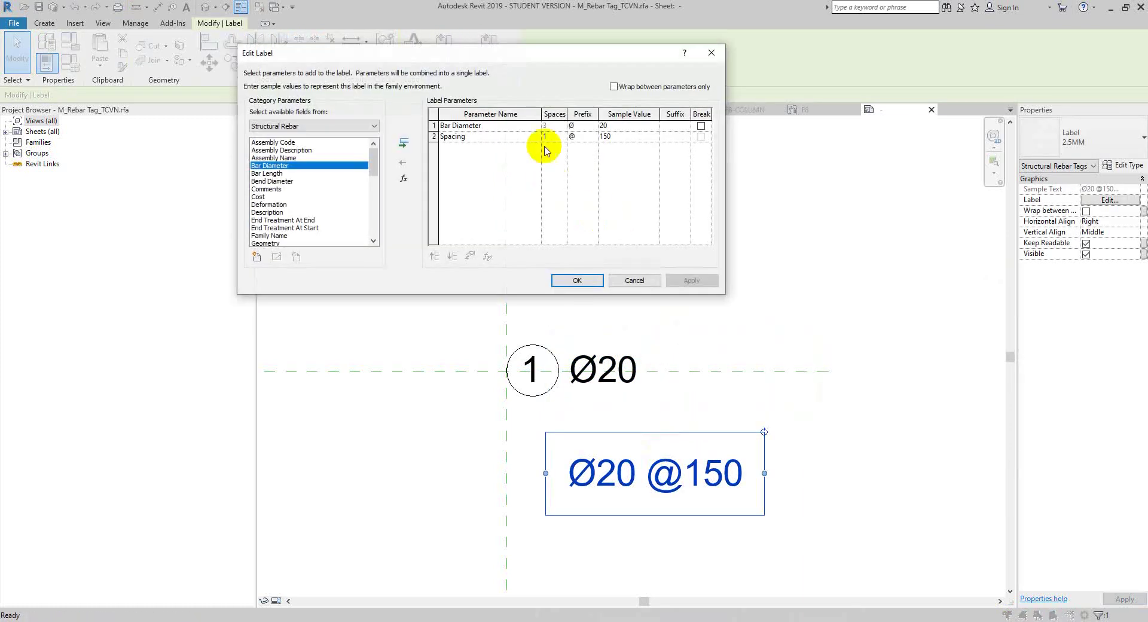
{"action": "left_click", "coordinate": [433, 124]}
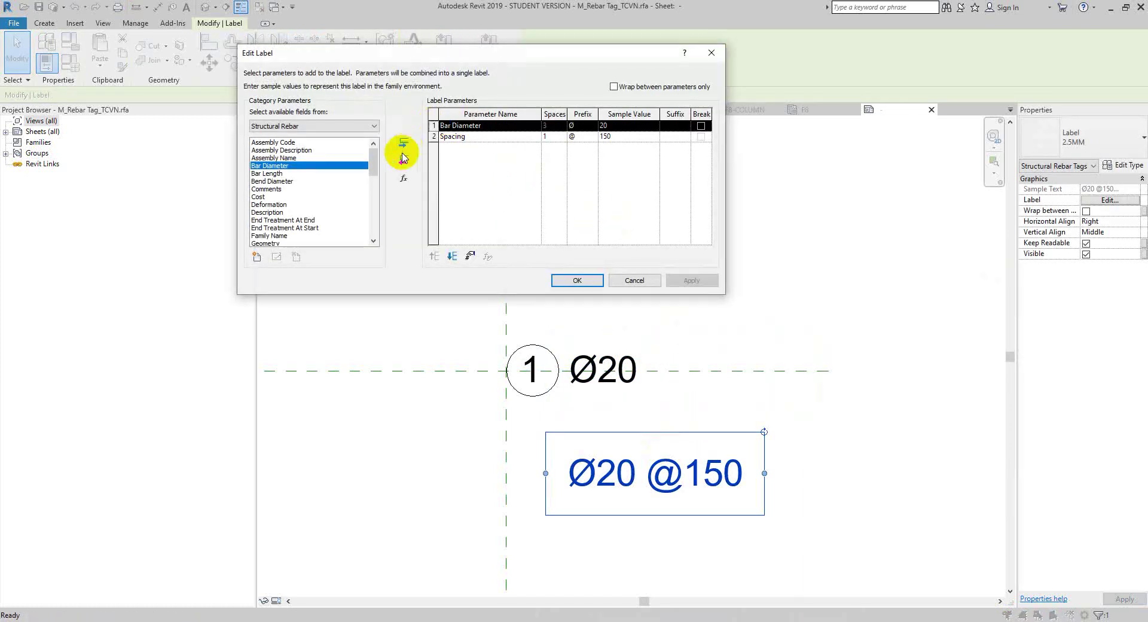
{"action": "left_click", "coordinate": [403, 160]}
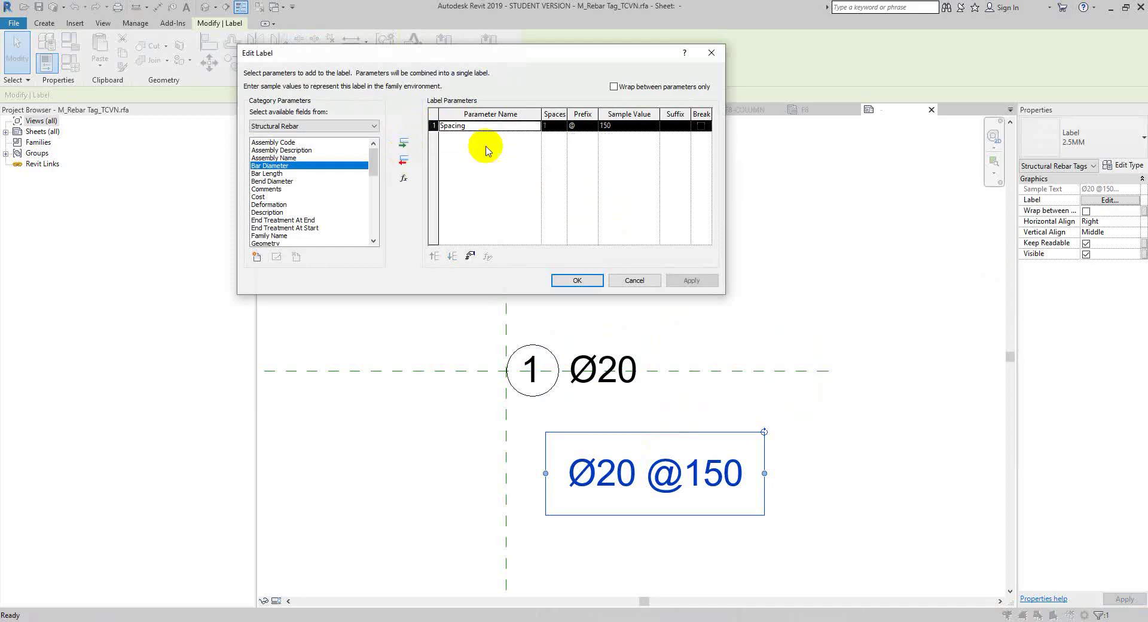
{"action": "left_click", "coordinate": [577, 280]}
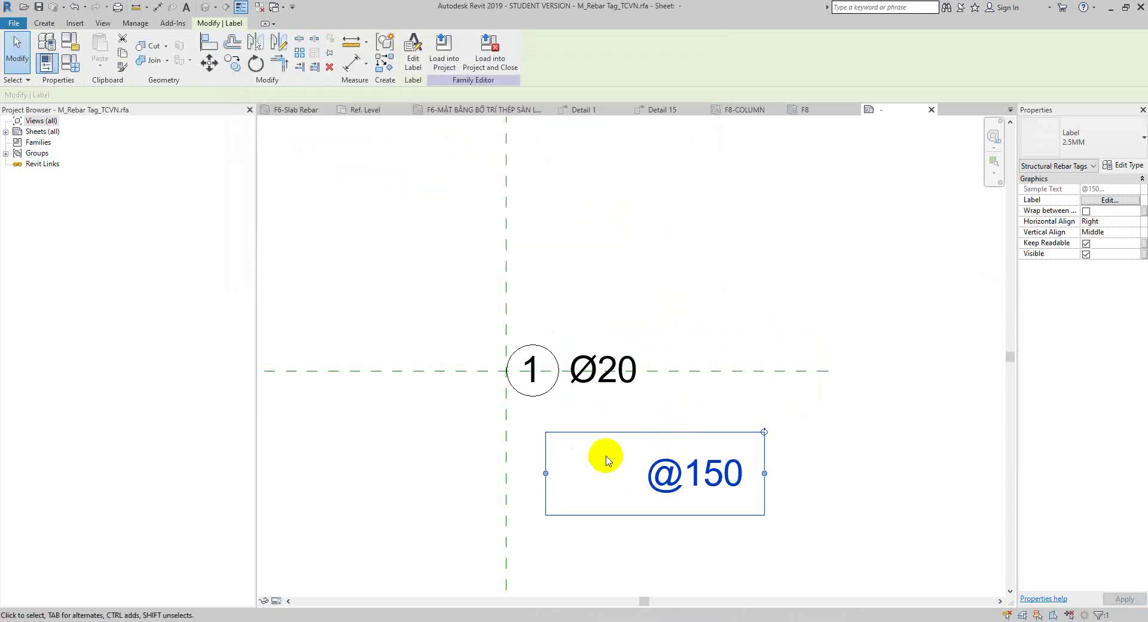
{"action": "left_click", "coordinate": [1105, 222]}
{"action": "left_click", "coordinate": [1105, 223]}
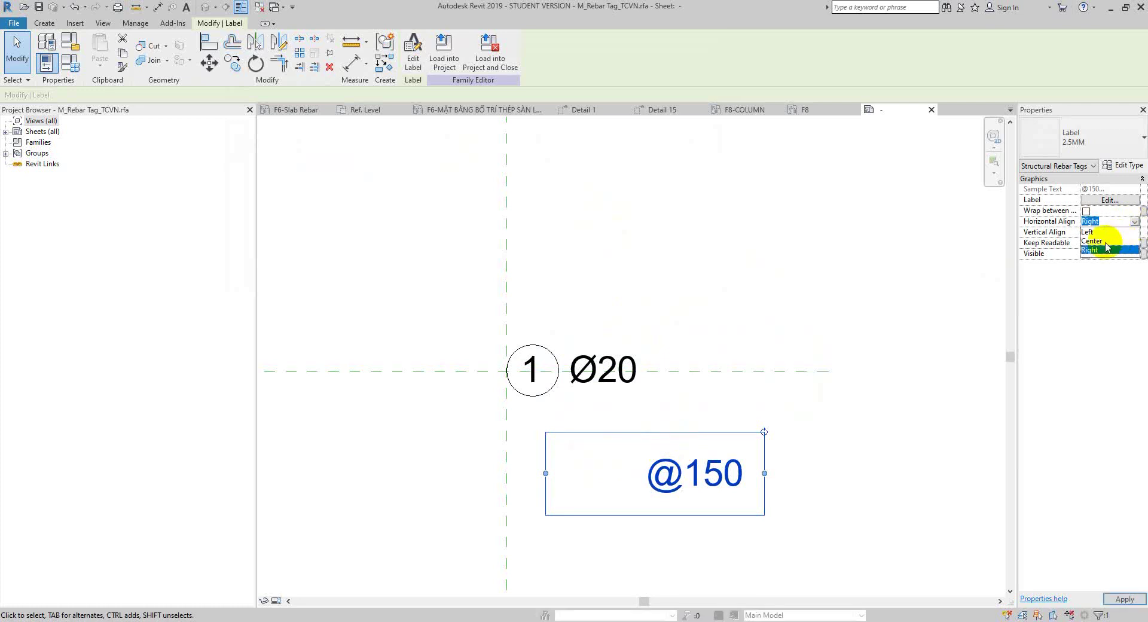
{"action": "left_click", "coordinate": [1095, 233]}
{"action": "left_click_drag", "start_coordinate": [643, 429], "coordinate": [721, 325]}
{"action": "left_click", "coordinate": [397, 311]}
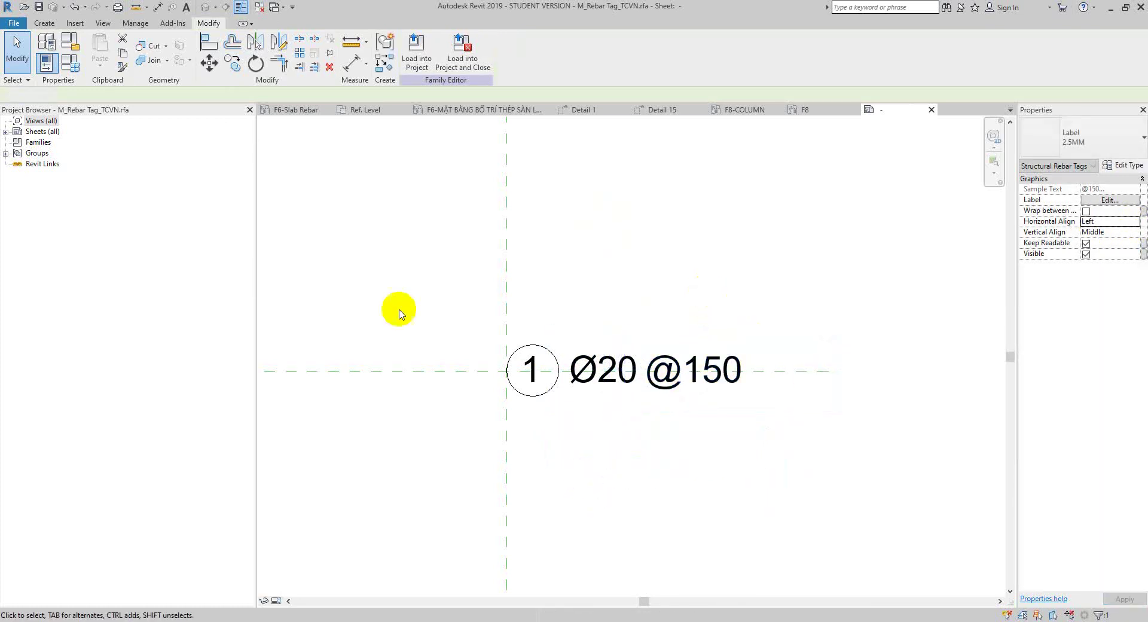
{"action": "left_click", "coordinate": [571, 366]}
{"action": "left_click", "coordinate": [654, 375]}
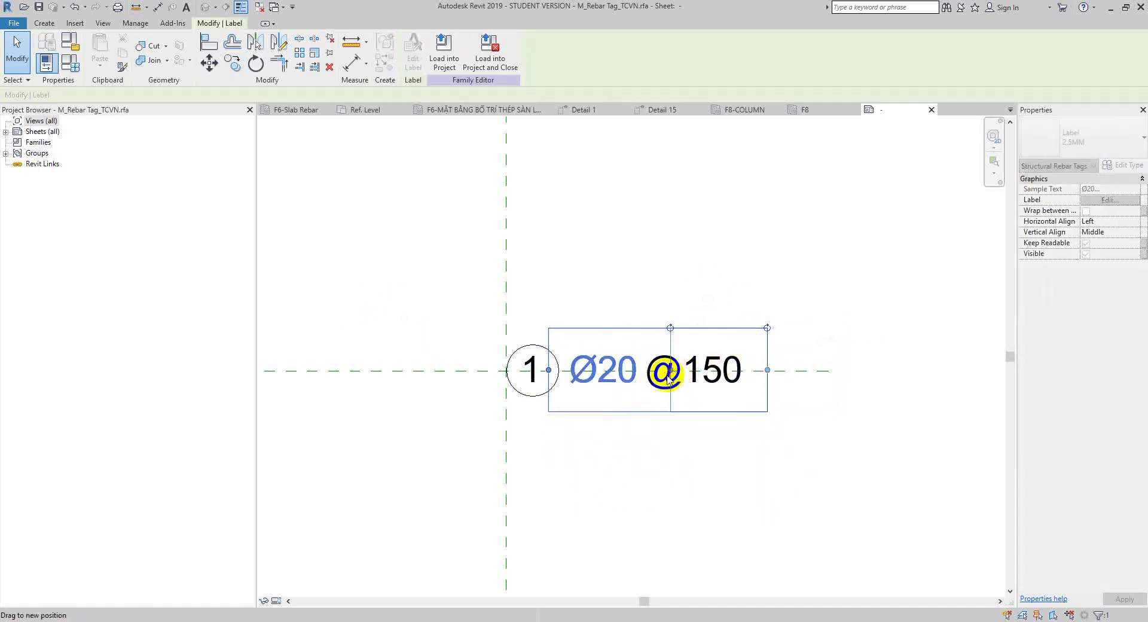
{"action": "left_click_drag", "start_coordinate": [844, 370], "coordinate": [794, 374]}
{"action": "left_click", "coordinate": [761, 300]}
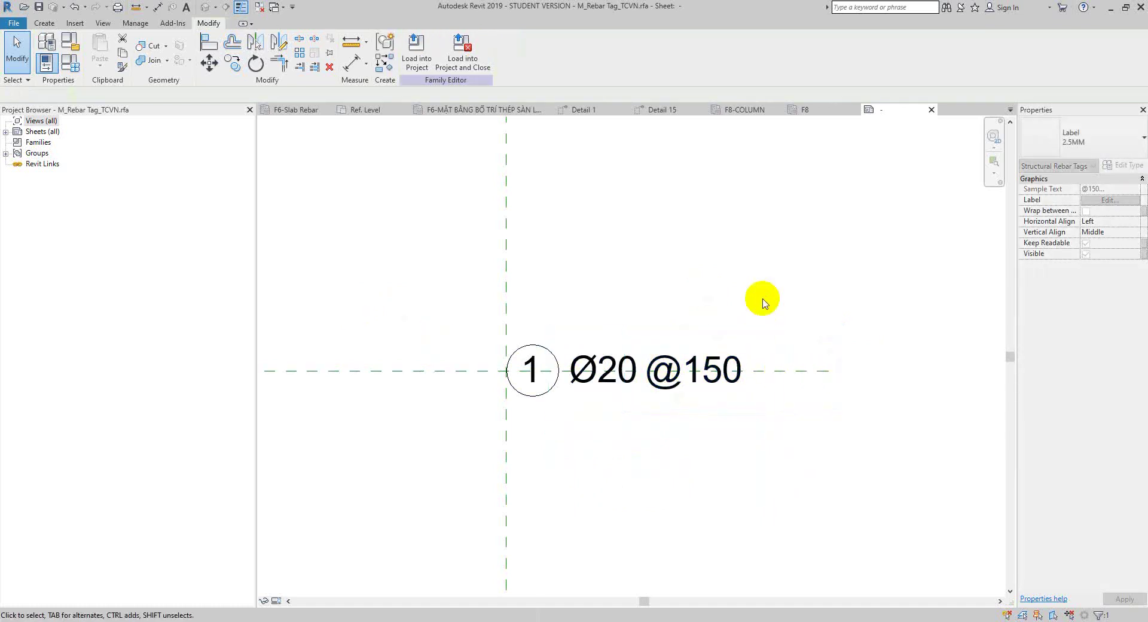
{"action": "left_click", "coordinate": [598, 353]}
{"action": "left_click", "coordinate": [705, 353]}
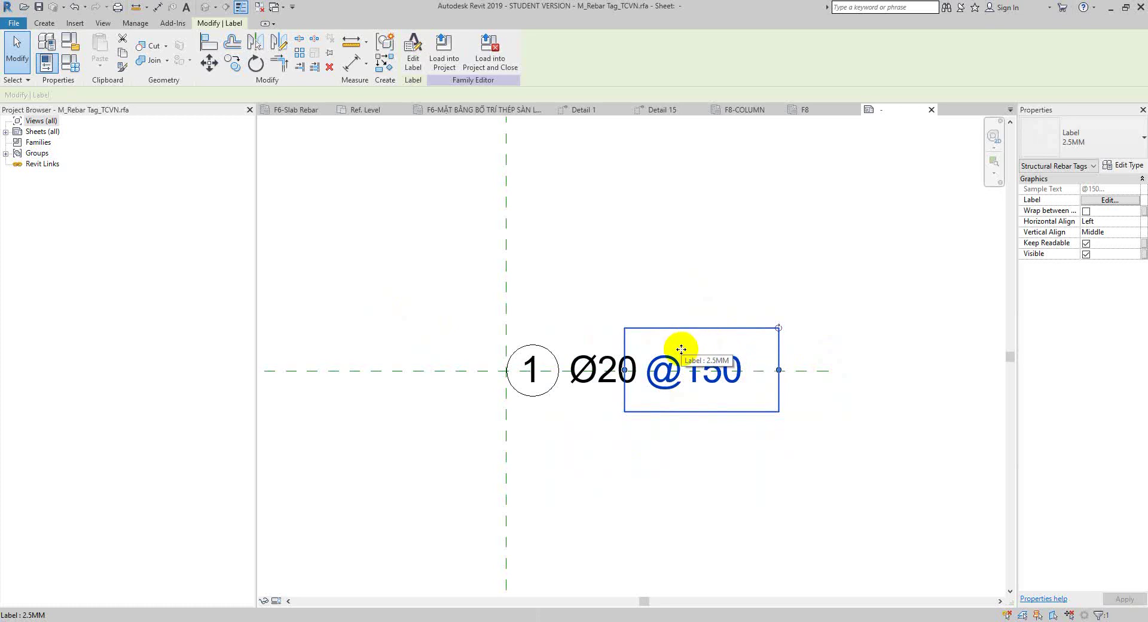
{"action": "key", "text": "alt+Tab"}
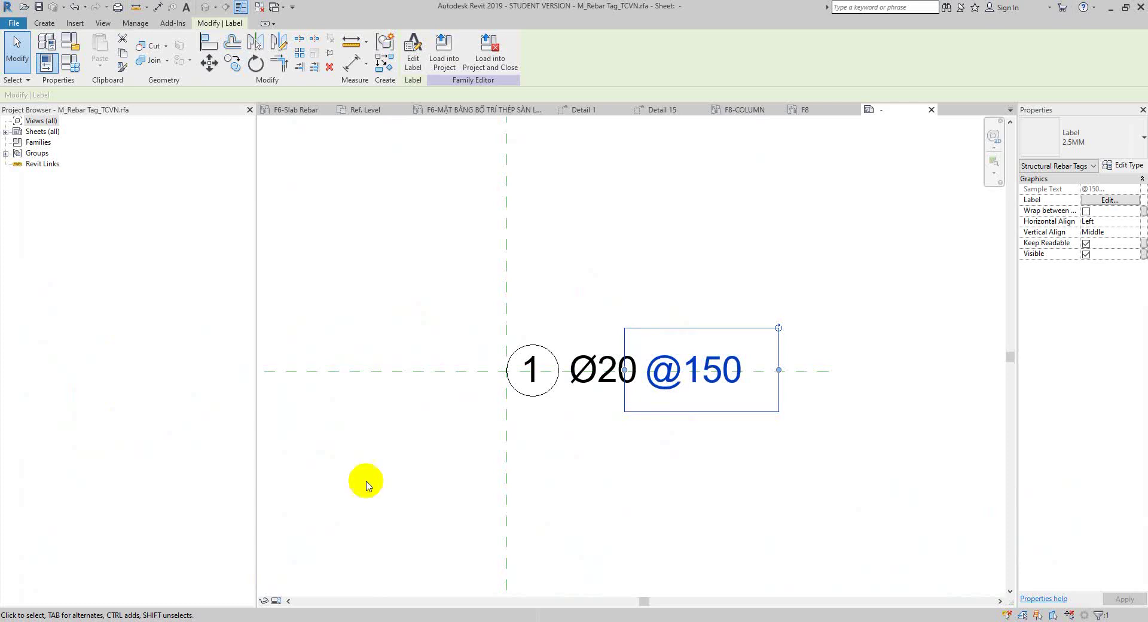
{"action": "left_click", "coordinate": [517, 453]}
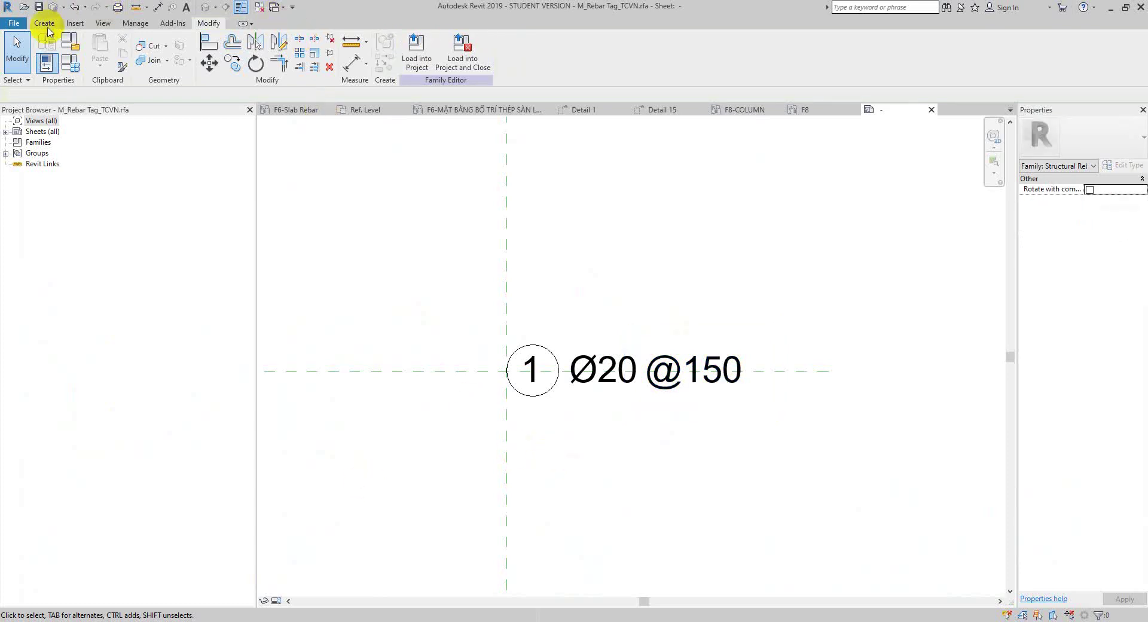
{"action": "left_click", "coordinate": [45, 27]}
Step: Place a new label below the tag using the Quantity parameter with sample value 2
{"action": "left_click", "coordinate": [438, 47]}
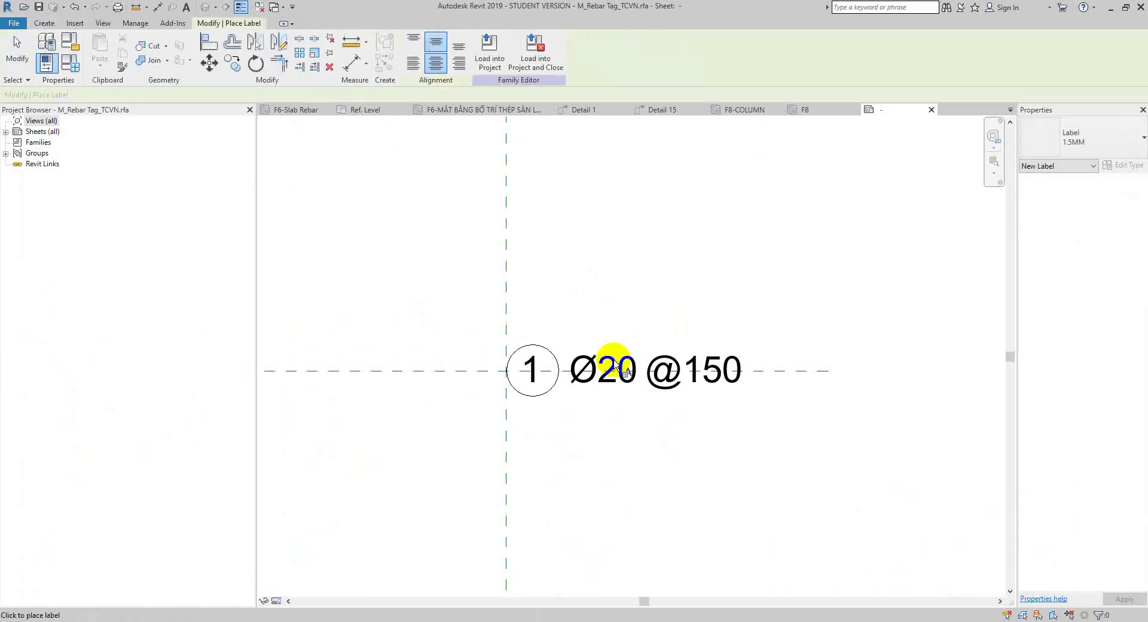
{"action": "left_click", "coordinate": [596, 428]}
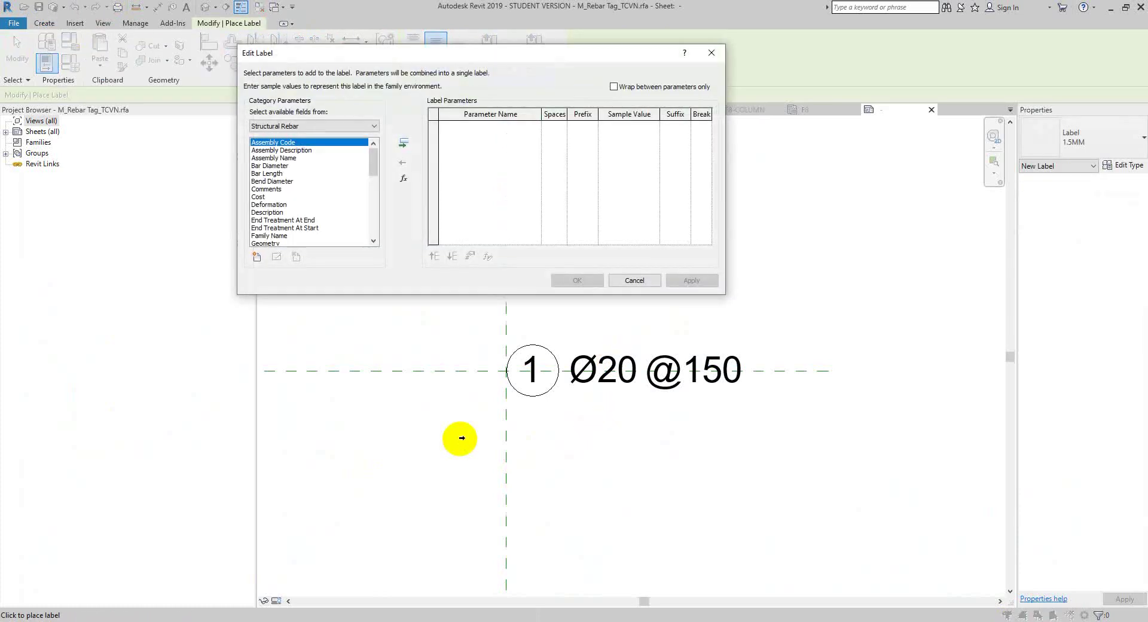
{"action": "scroll", "coordinate": [287, 194], "scroll_direction": "down", "scroll_amount": 3}
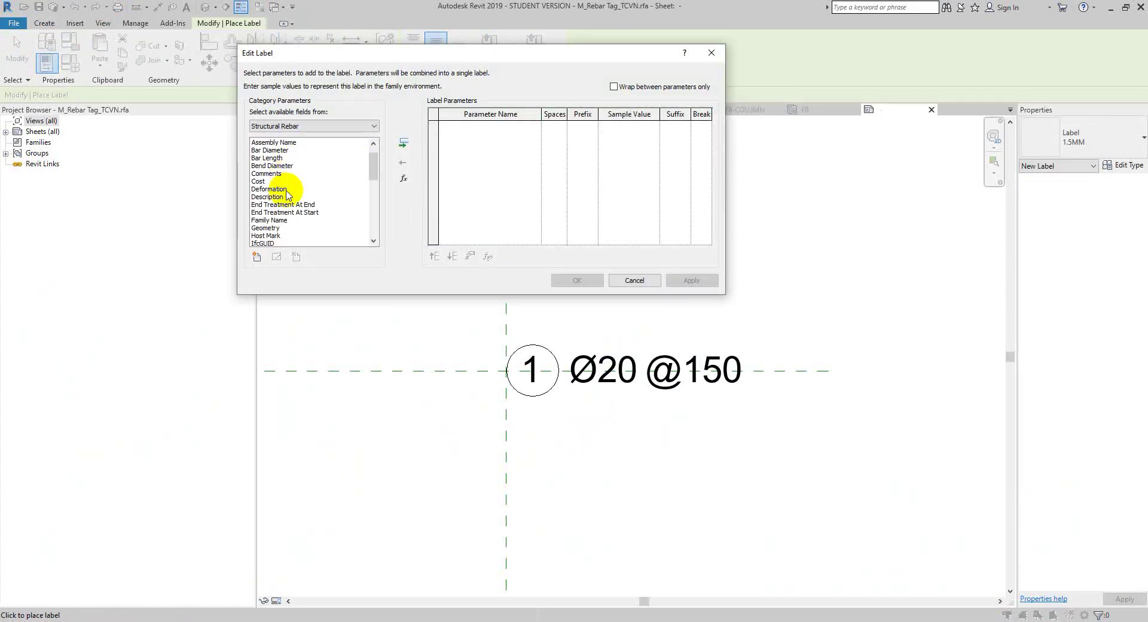
{"action": "scroll", "coordinate": [288, 195], "scroll_direction": "down", "scroll_amount": 2}
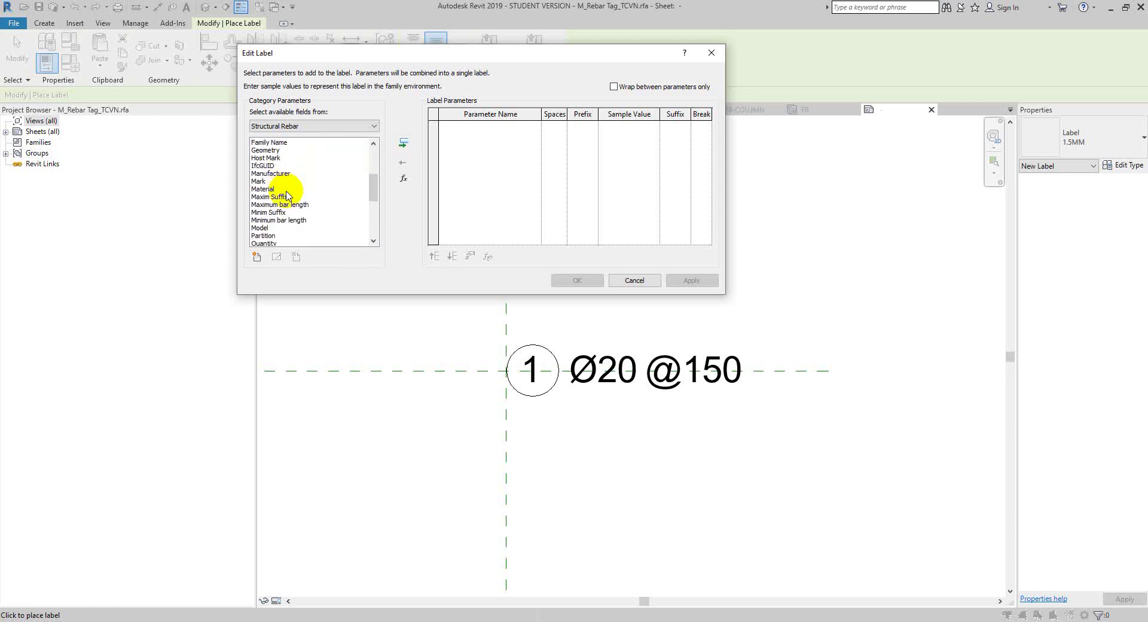
{"action": "left_click", "coordinate": [281, 228]}
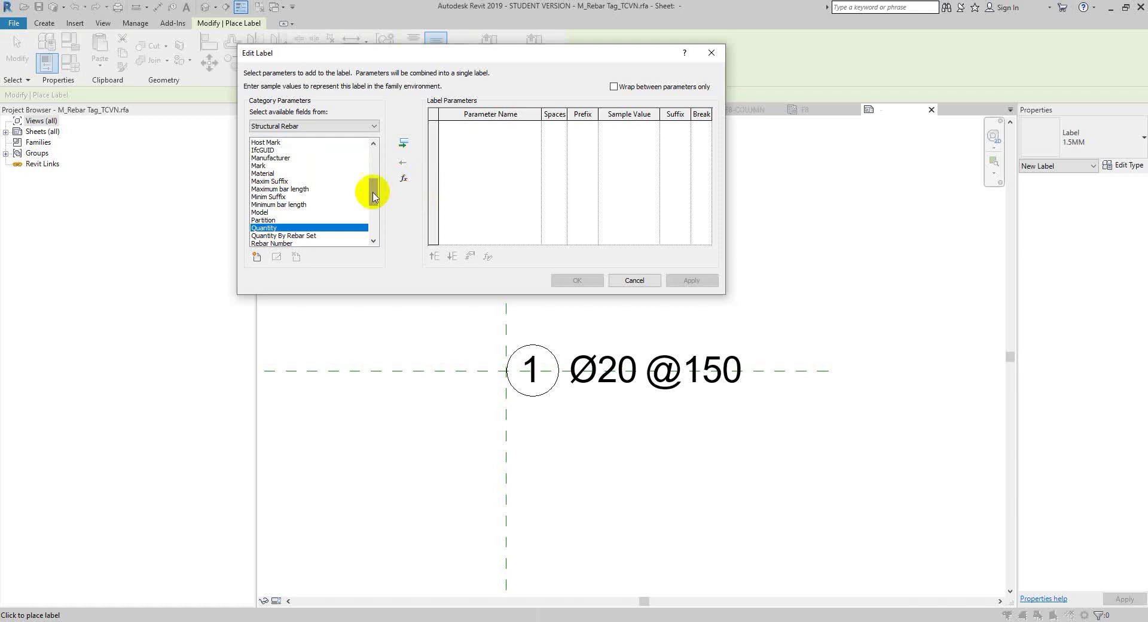
{"action": "left_click_drag", "start_coordinate": [377, 197], "coordinate": [373, 152]}
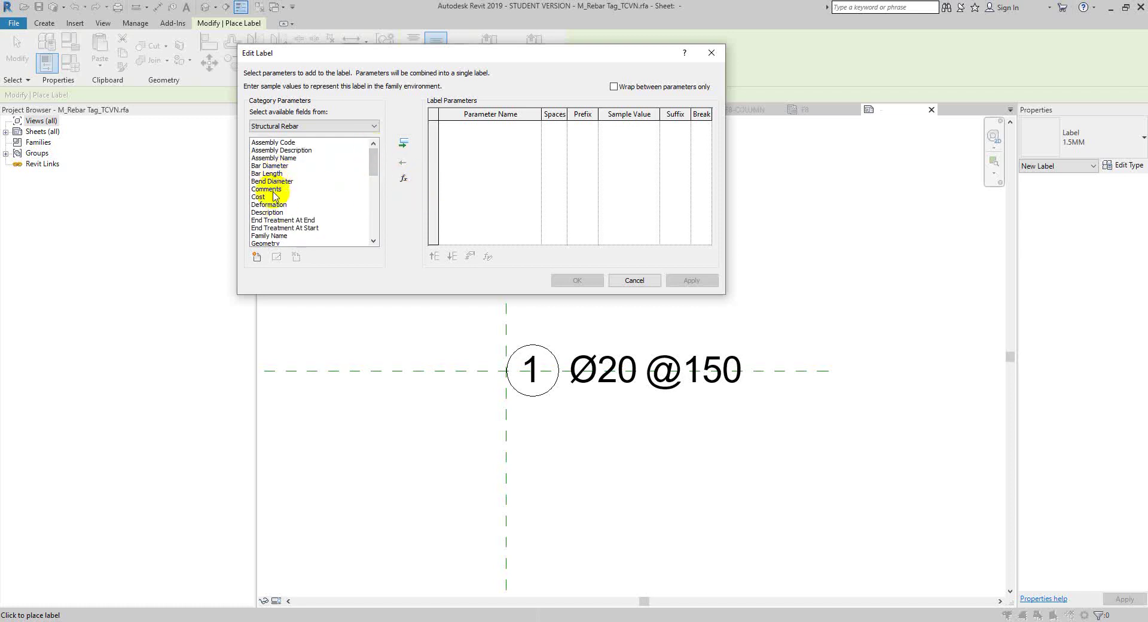
{"action": "left_click", "coordinate": [403, 142]}
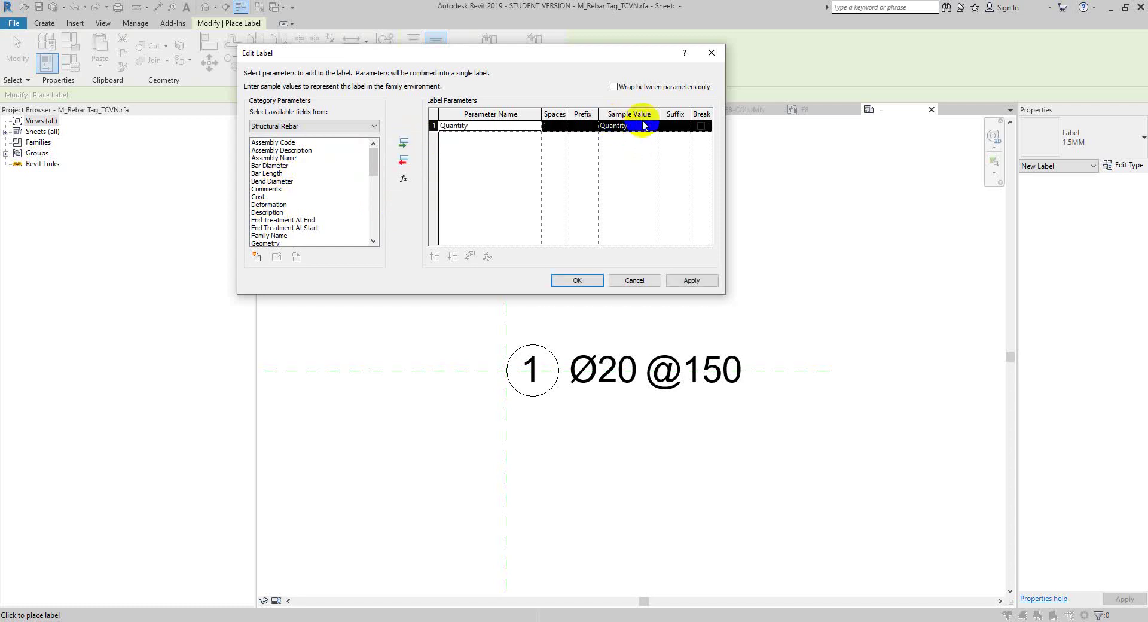
{"action": "left_click", "coordinate": [642, 127]}
{"action": "type", "text": "2"}
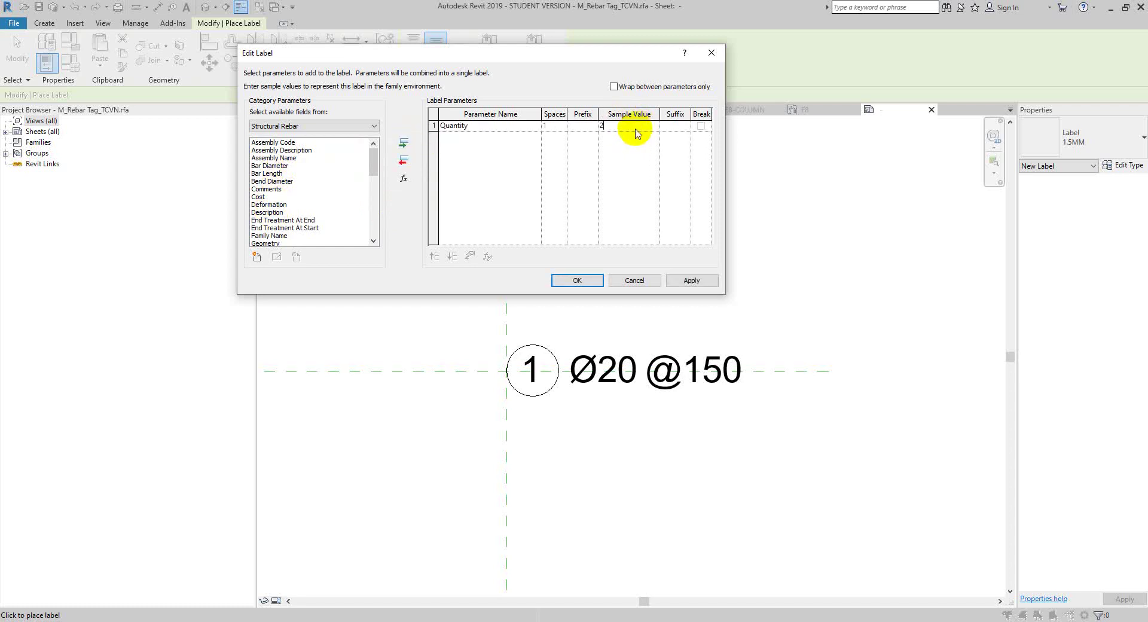
{"action": "left_click", "coordinate": [580, 281]}
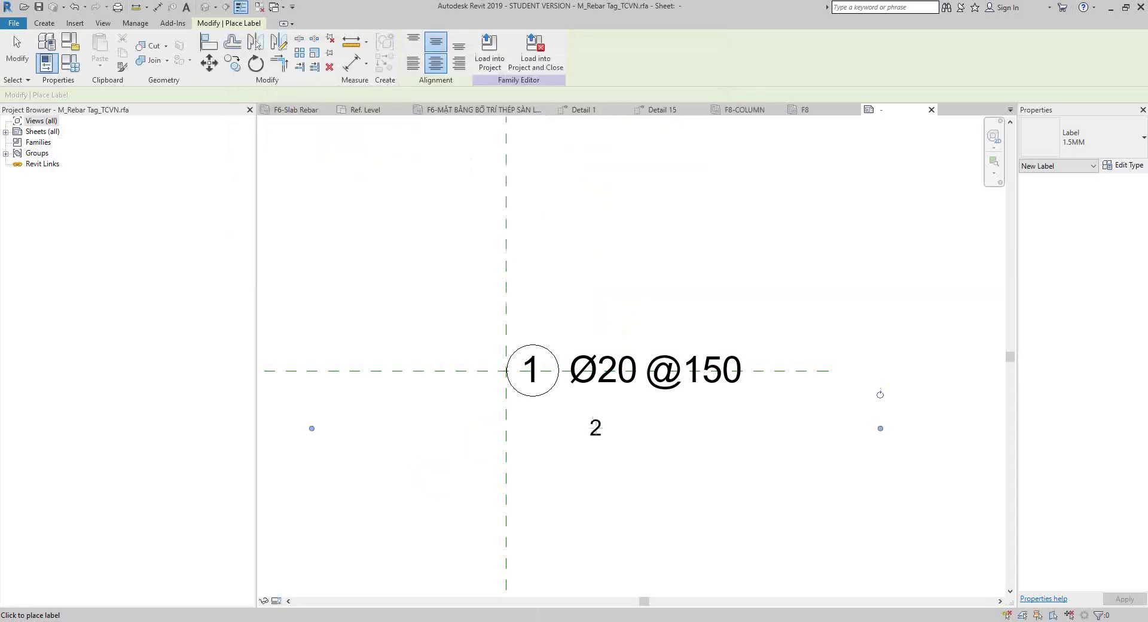
Step: Set the Quantity label to Label 2.5MM, narrow its box and left-align it
{"action": "key", "text": "alt+Tab"}
{"action": "key", "text": "alt+Tab"}
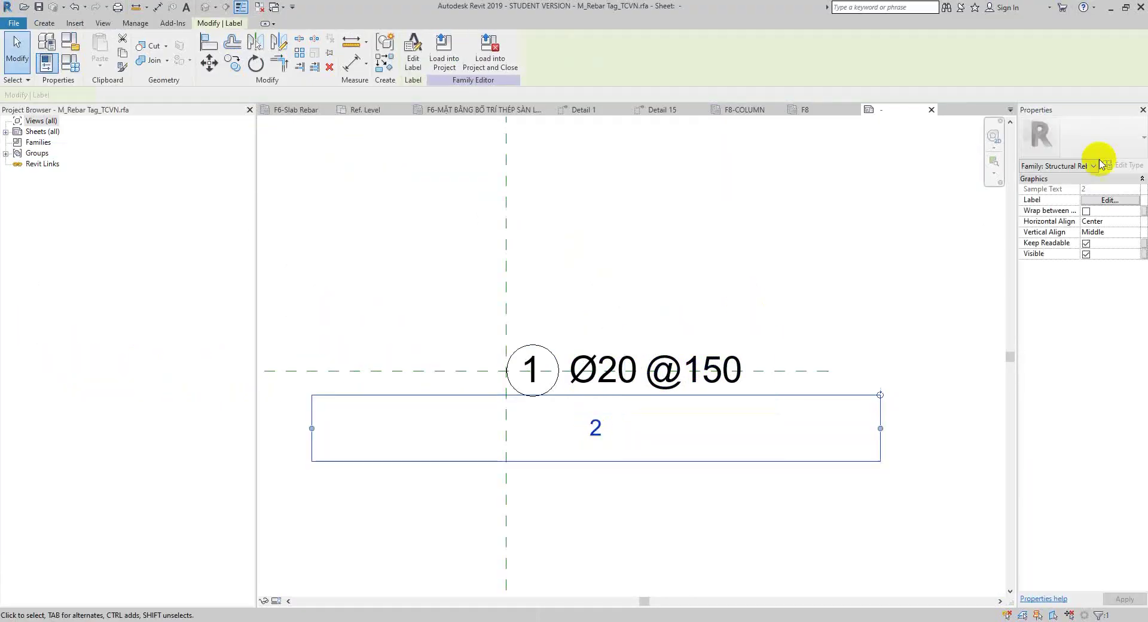
{"action": "left_click", "coordinate": [1089, 144]}
{"action": "left_click", "coordinate": [1051, 213]}
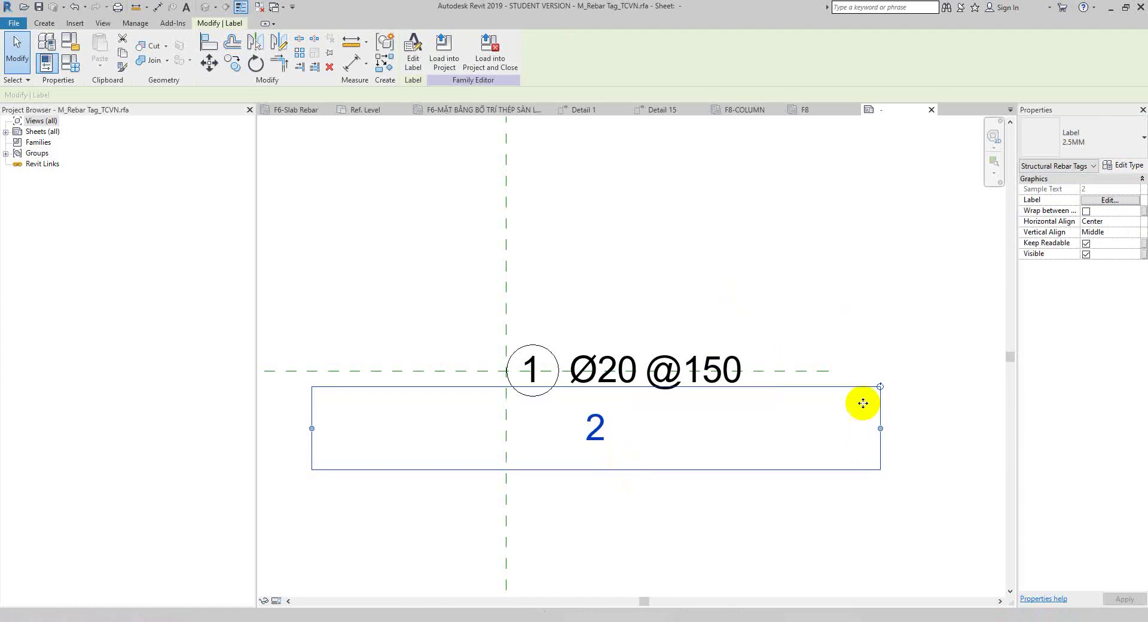
{"action": "left_click_drag", "start_coordinate": [880, 429], "coordinate": [640, 428]}
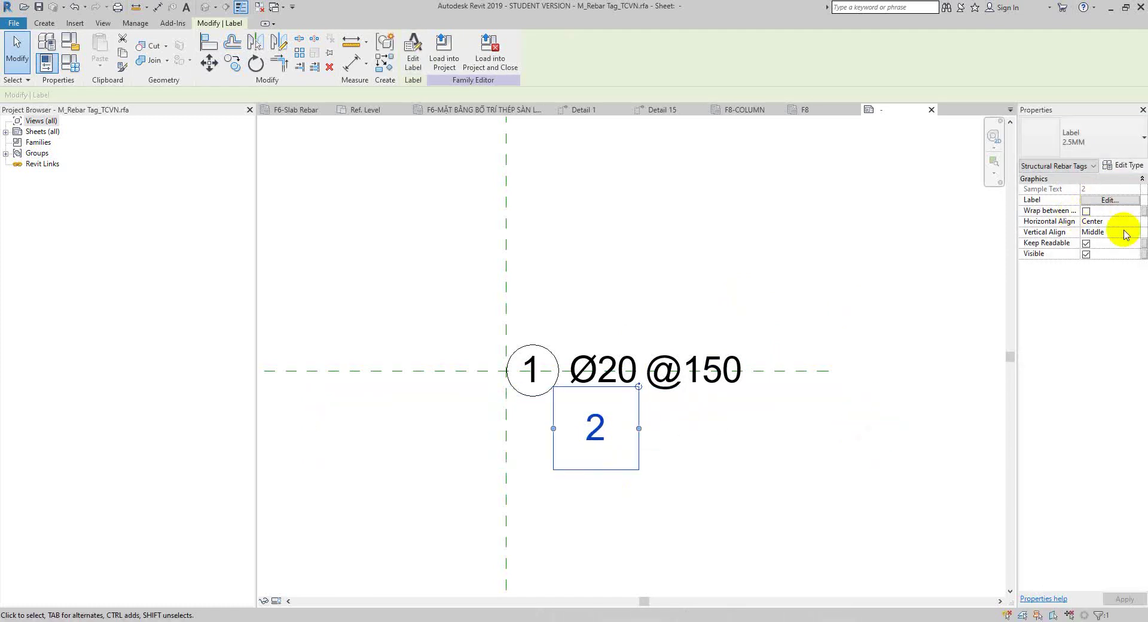
{"action": "left_click", "coordinate": [1138, 228]}
{"action": "left_click", "coordinate": [1094, 232]}
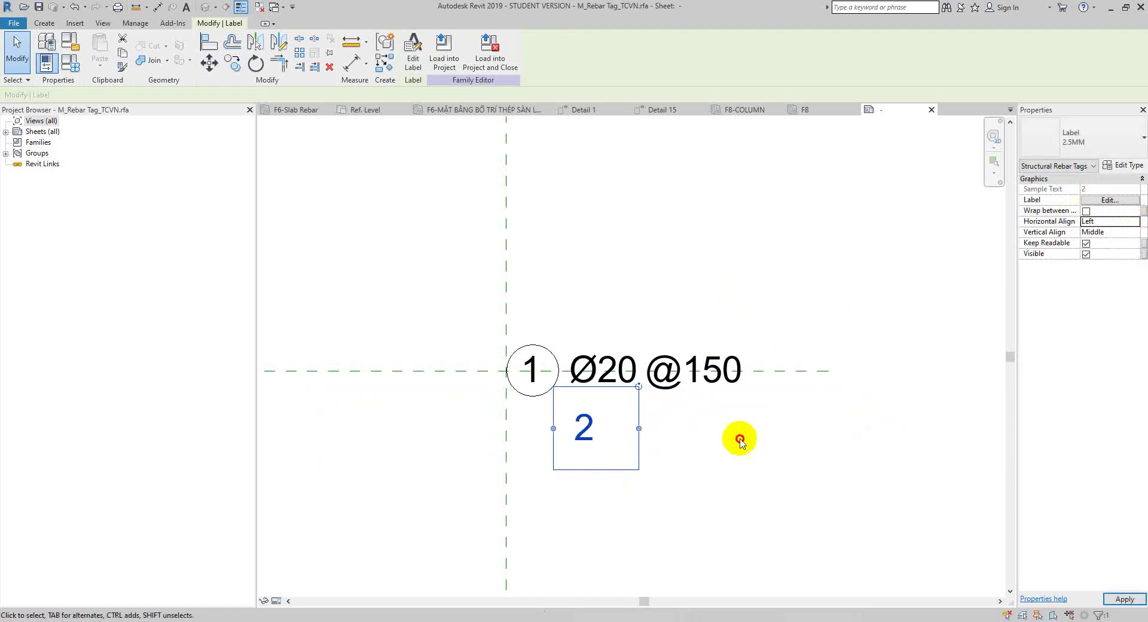
{"action": "key", "text": "Escape"}
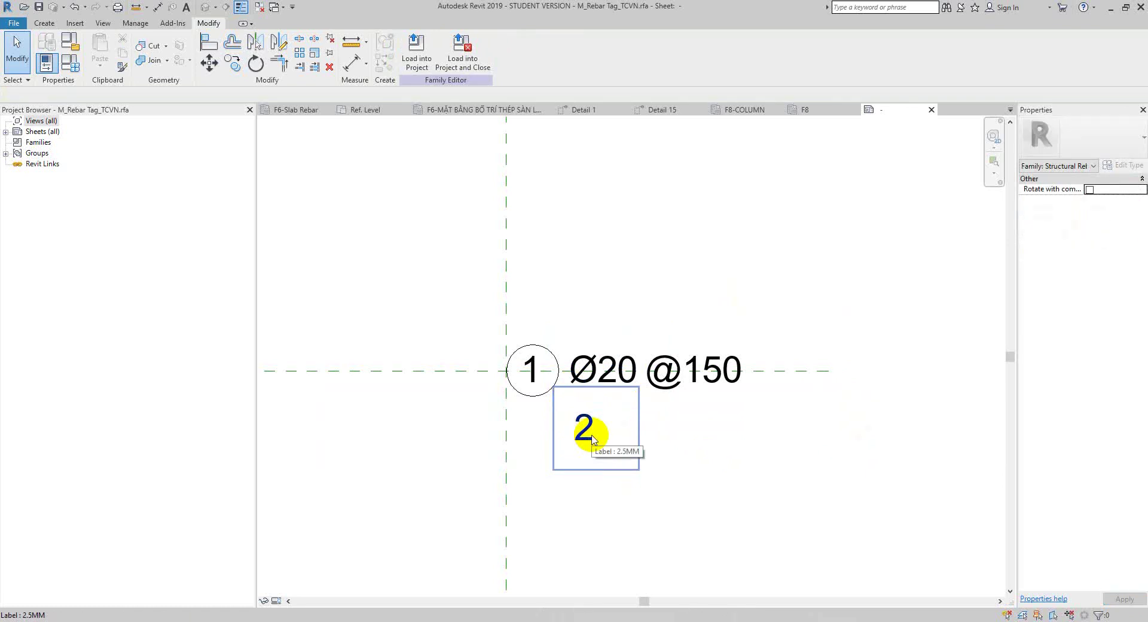
Step: Move the Quantity label to the lower left of the numbered circle
{"action": "left_click", "coordinate": [592, 429]}
{"action": "left_click_drag", "start_coordinate": [585, 422], "coordinate": [372, 469]}
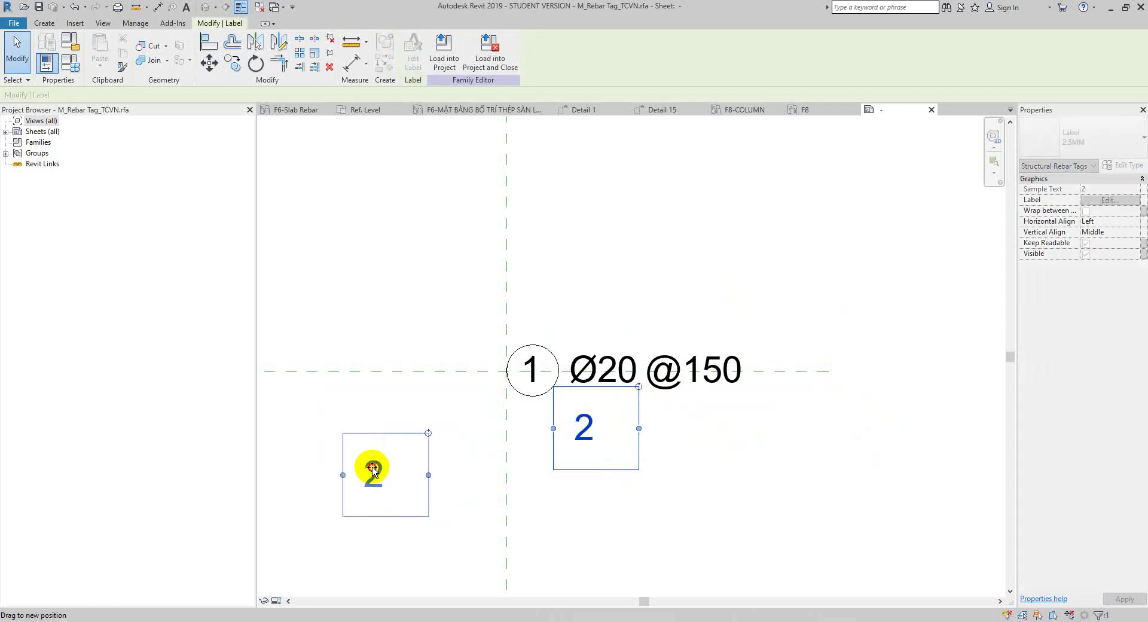
{"action": "middle_click_drag", "start_coordinate": [647, 319], "coordinate": [557, 313]}
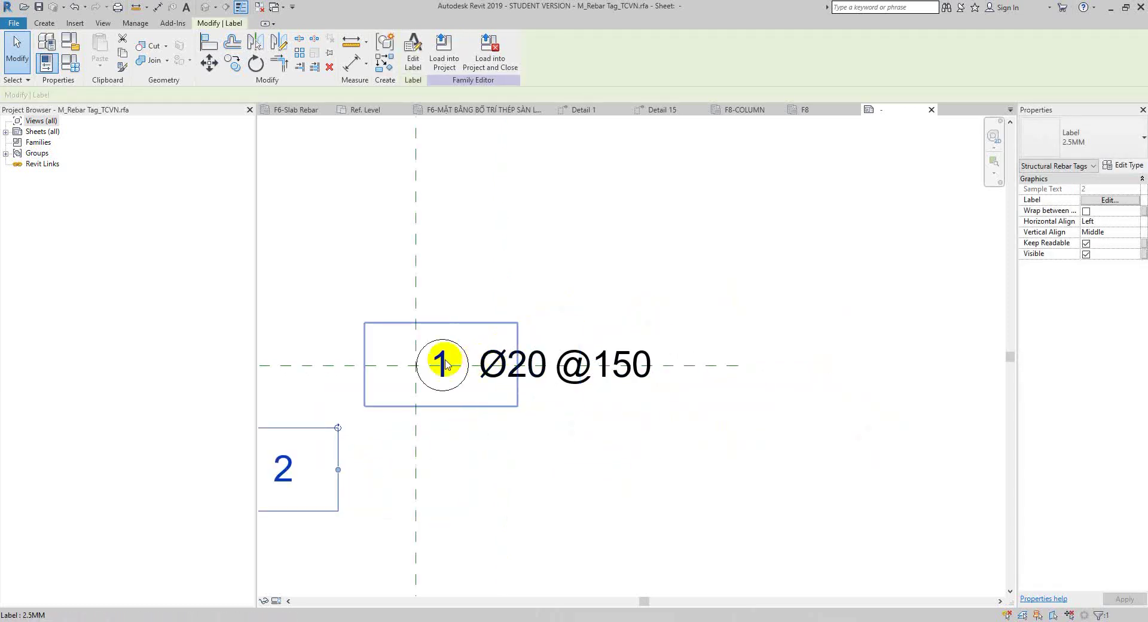
Step: Link the Ø20 label's visibility to a new Yes/No parameter, Diameter 1
{"action": "left_click", "coordinate": [445, 365]}
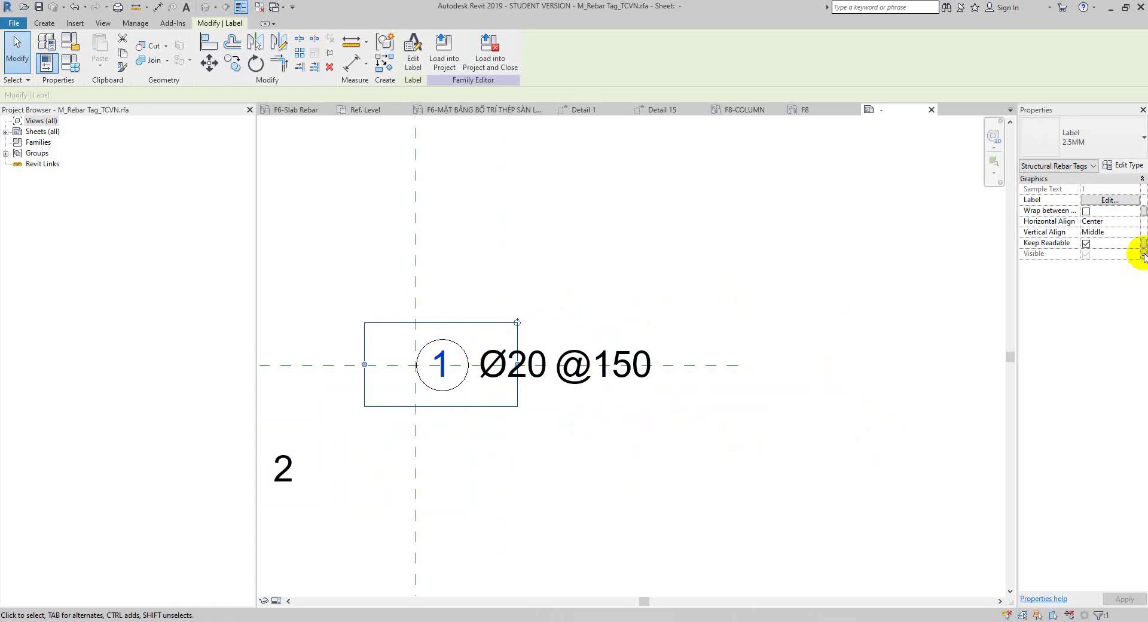
{"action": "left_click", "coordinate": [496, 353]}
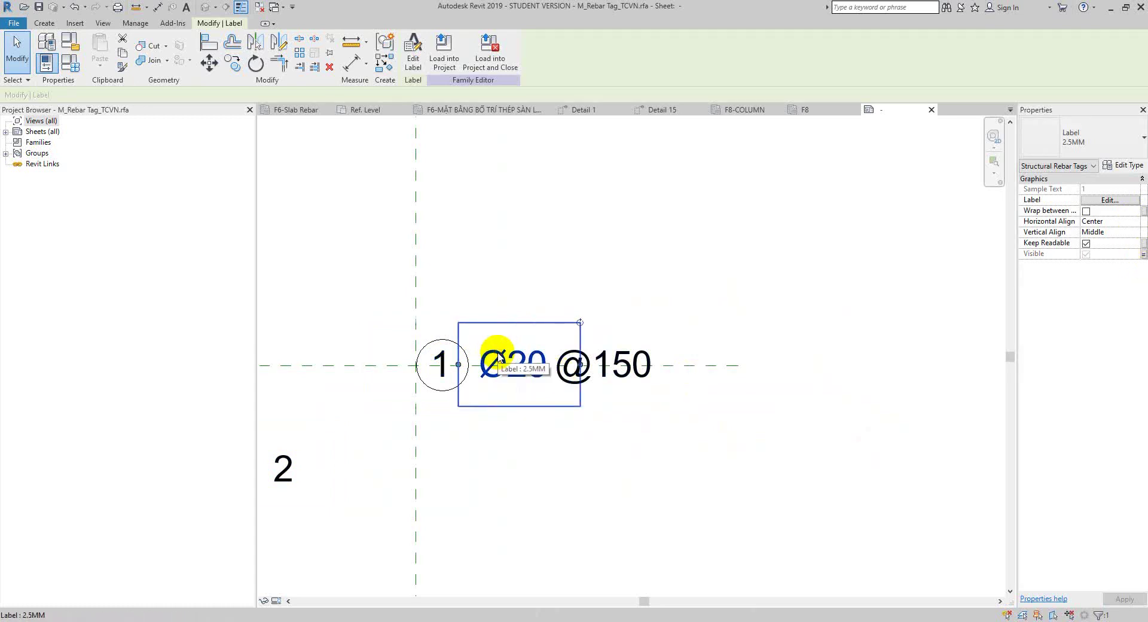
{"action": "left_click", "coordinate": [1143, 254]}
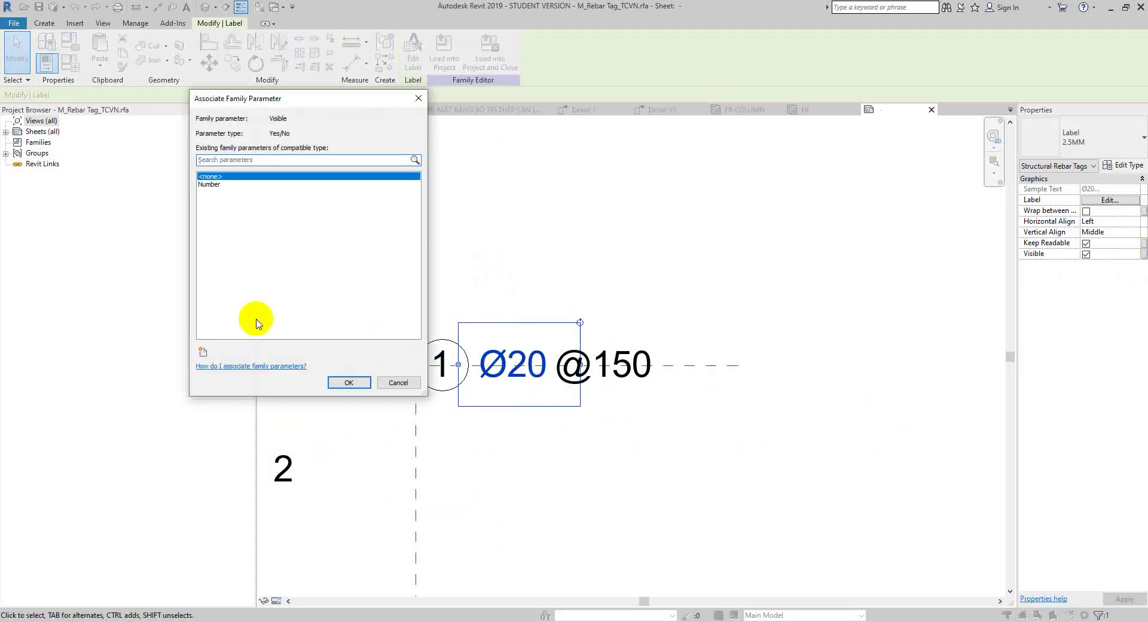
{"action": "left_click", "coordinate": [199, 351]}
{"action": "type", "text": "Diameter 1"}
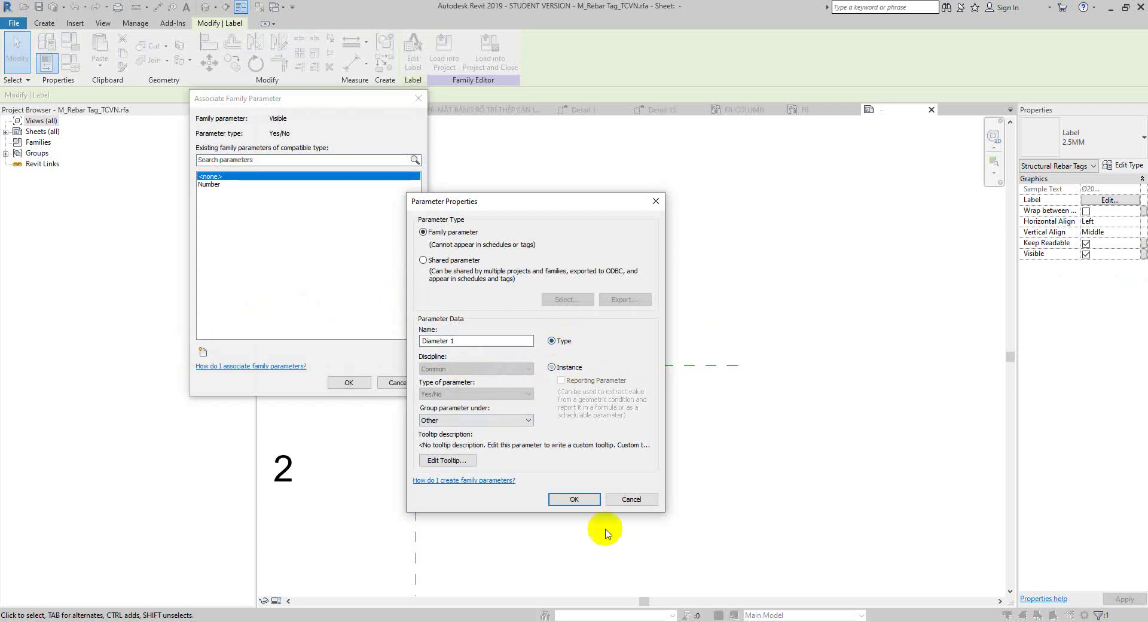
{"action": "left_click", "coordinate": [574, 498]}
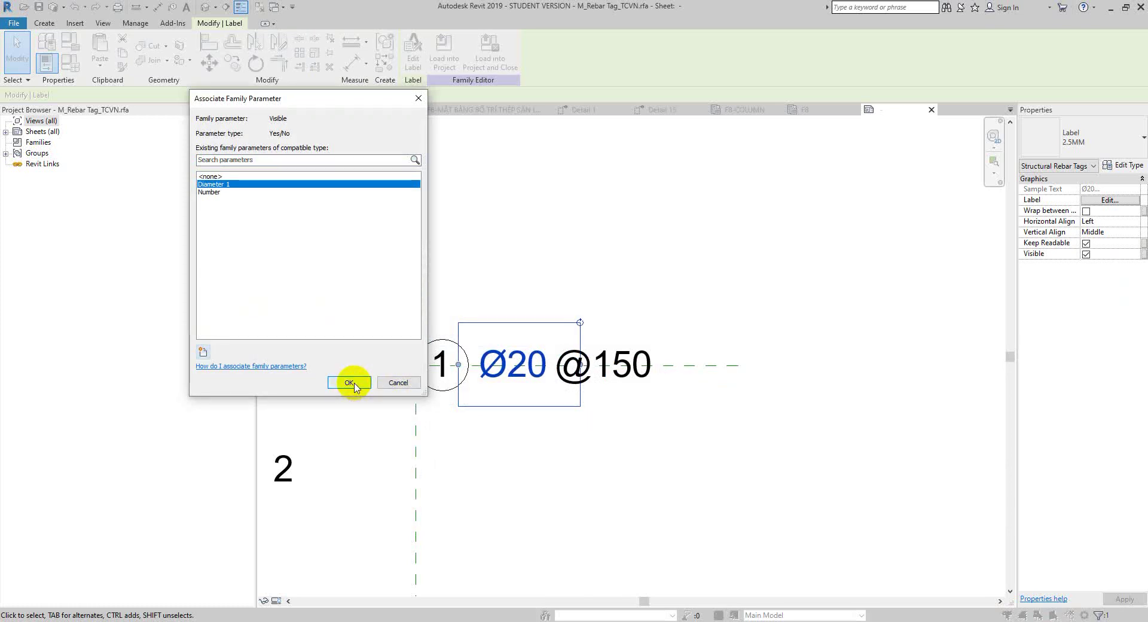
{"action": "left_click", "coordinate": [353, 384]}
{"action": "left_click", "coordinate": [627, 370]}
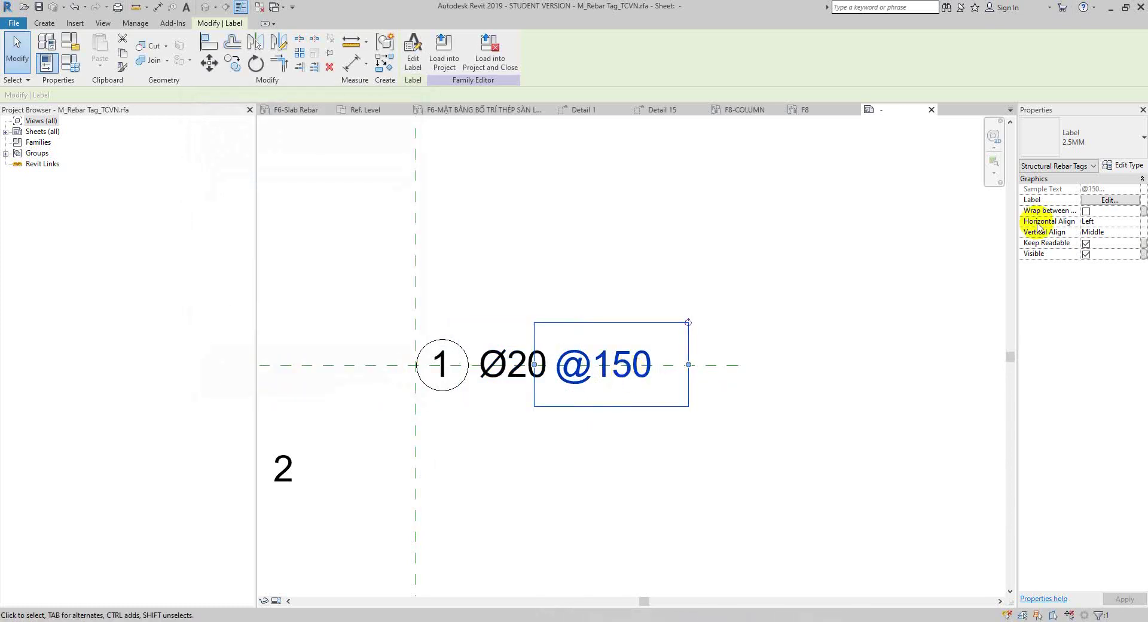
{"action": "left_click", "coordinate": [1124, 166]}
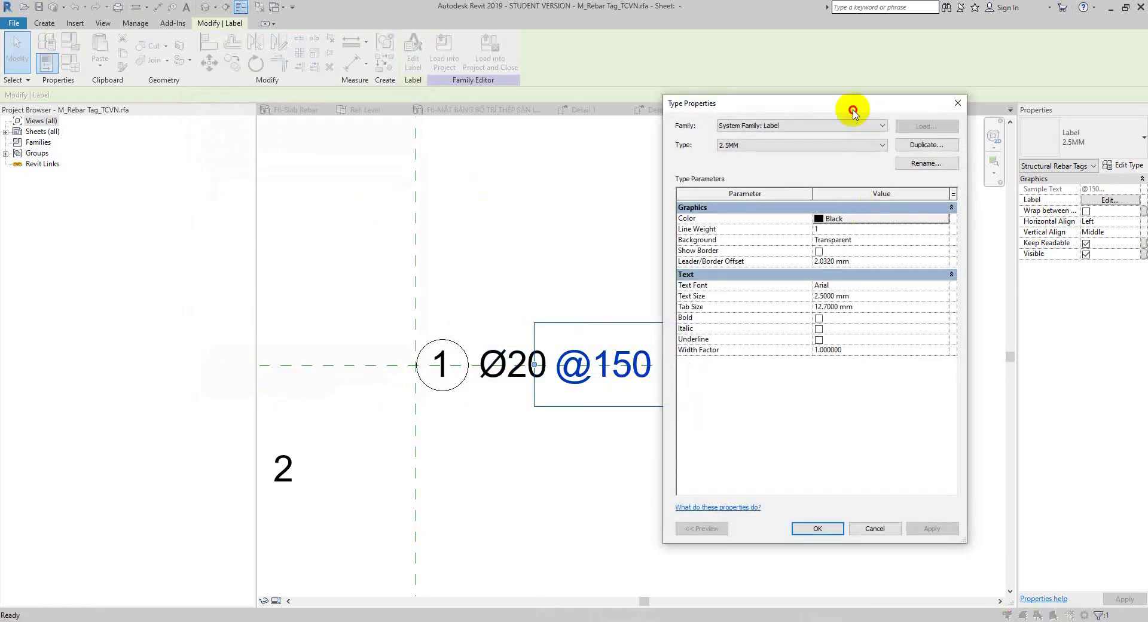
{"action": "left_click_drag", "start_coordinate": [851, 108], "coordinate": [474, 110]}
{"action": "key", "text": "Escape"}
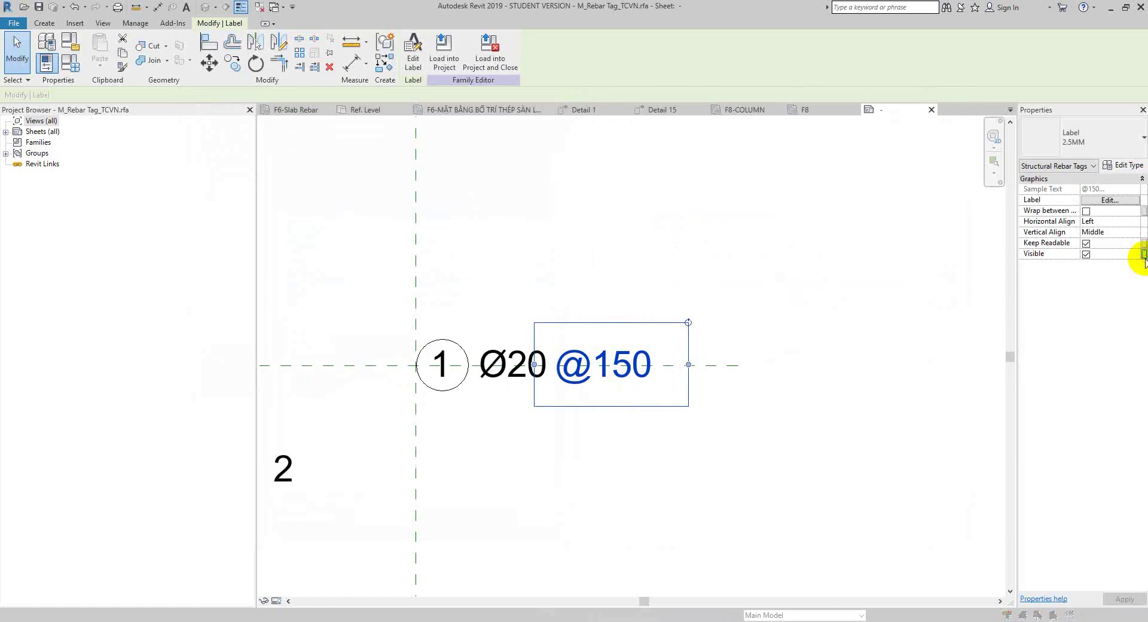
{"action": "left_click", "coordinate": [1144, 254]}
{"action": "left_click", "coordinate": [202, 351]}
{"action": "type", "text": "Spacing"}
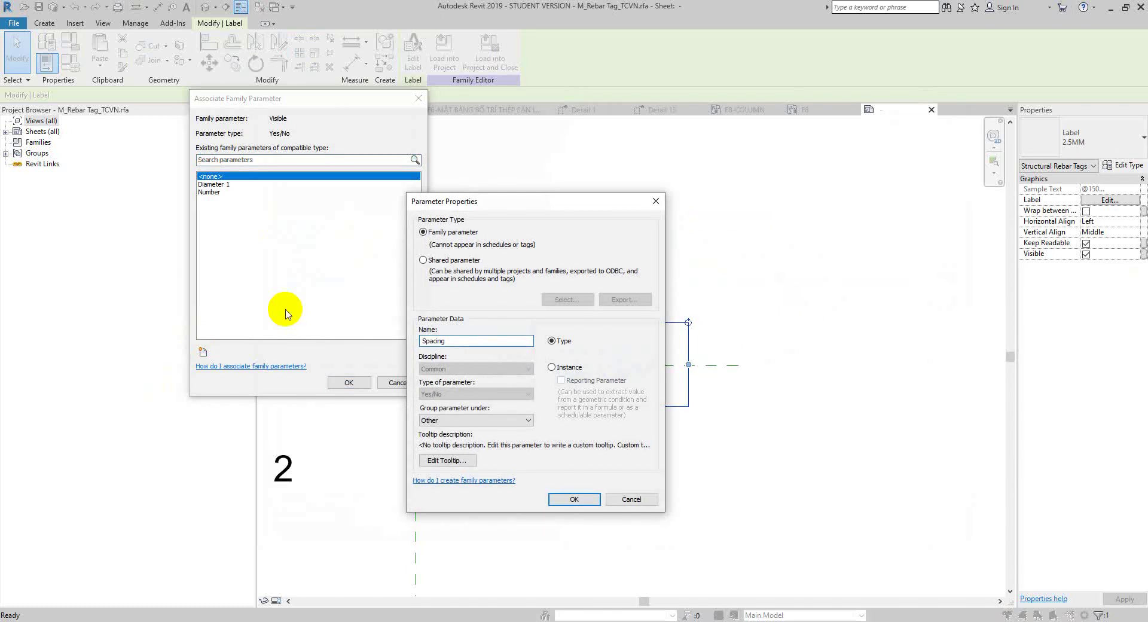
{"action": "left_click", "coordinate": [551, 367]}
{"action": "left_click", "coordinate": [461, 420]}
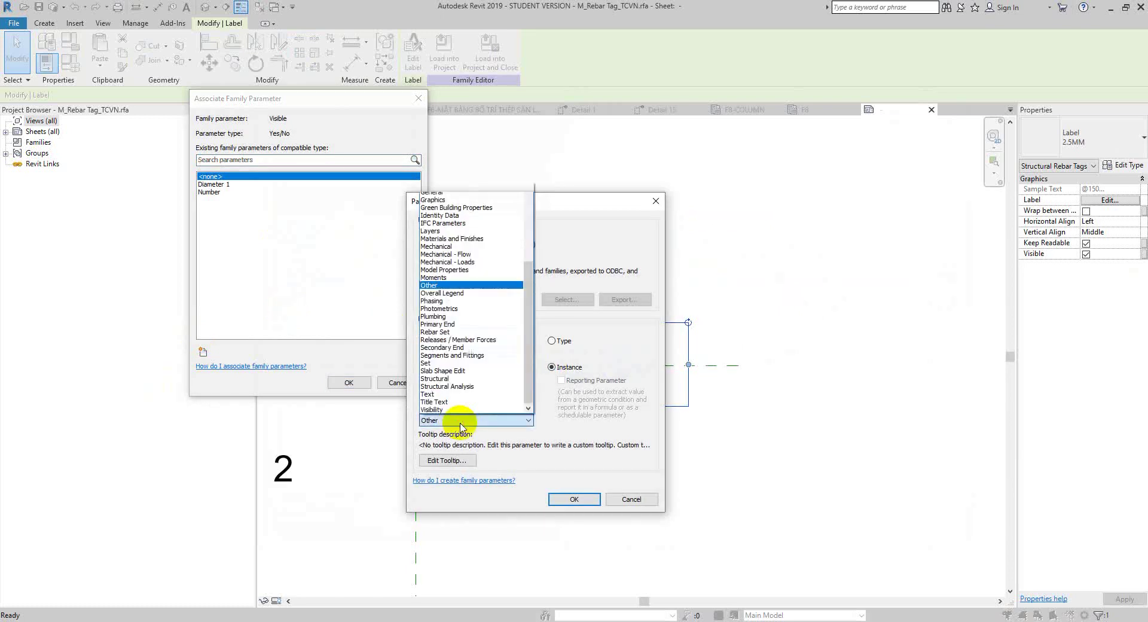
{"action": "left_click", "coordinate": [461, 410]}
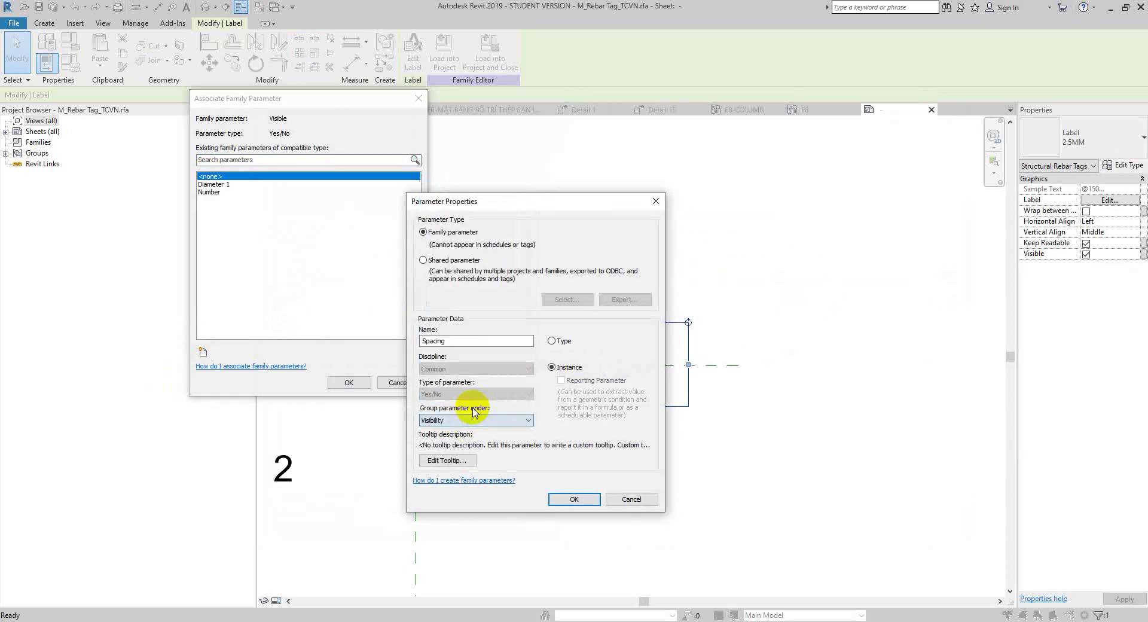
{"action": "left_click", "coordinate": [575, 499]}
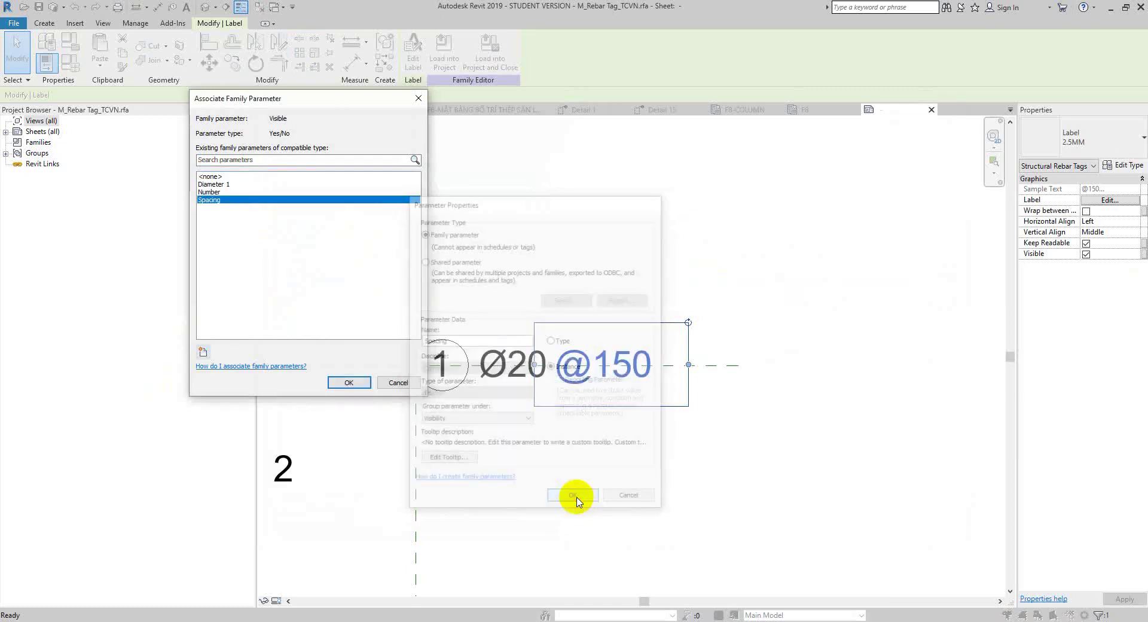
{"action": "left_click", "coordinate": [349, 383]}
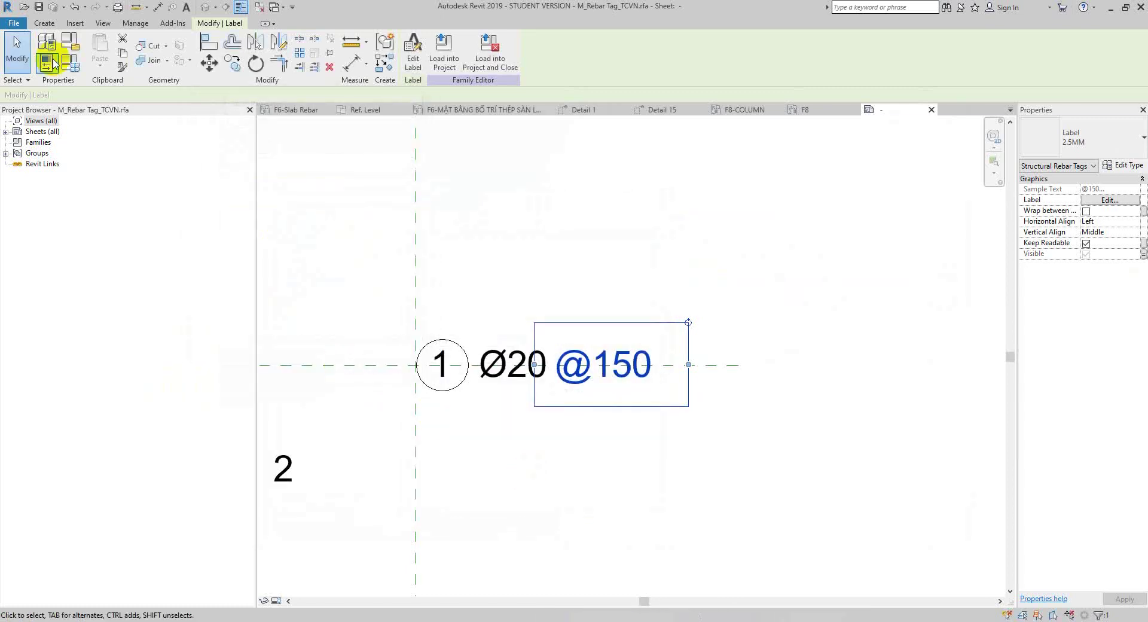
Step: Regroup Diameter 1 under Visibility in Family Types, then switch to the Diameter and Spacing type
{"action": "left_click", "coordinate": [45, 60]}
{"action": "left_click", "coordinate": [114, 237]}
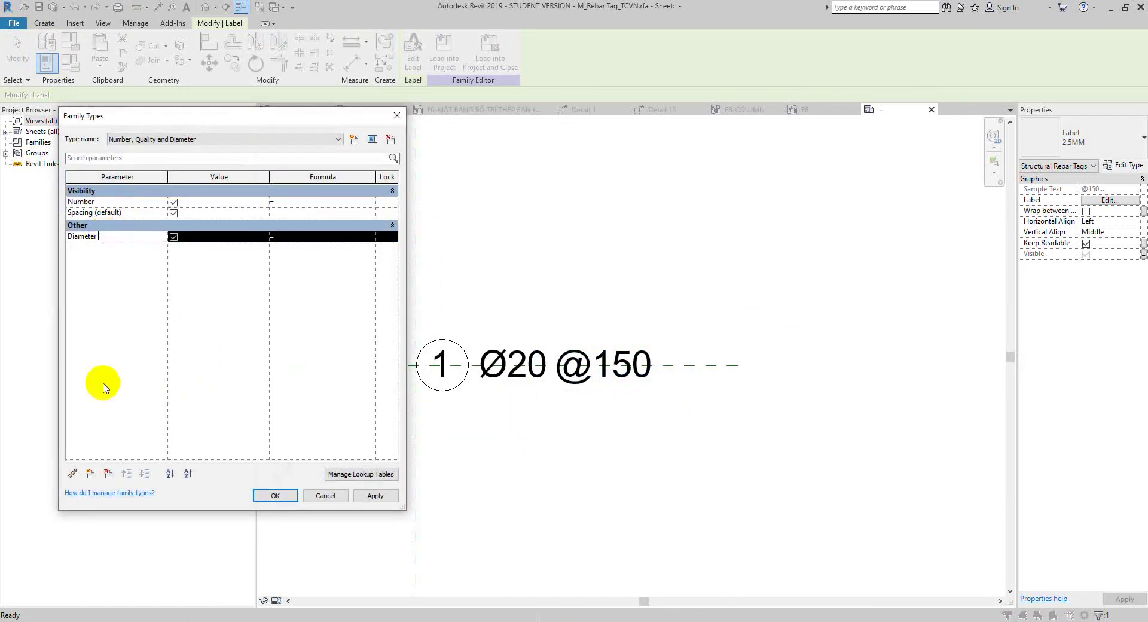
{"action": "left_click", "coordinate": [72, 474]}
{"action": "left_click", "coordinate": [449, 420]}
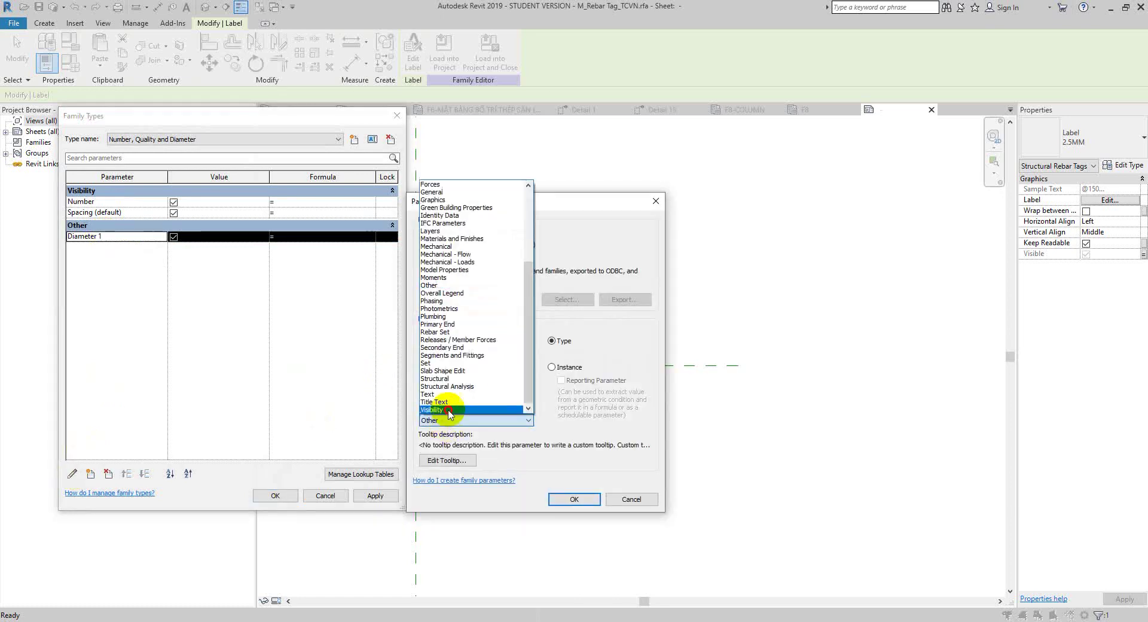
{"action": "left_click", "coordinate": [452, 479]}
{"action": "left_click", "coordinate": [573, 500]}
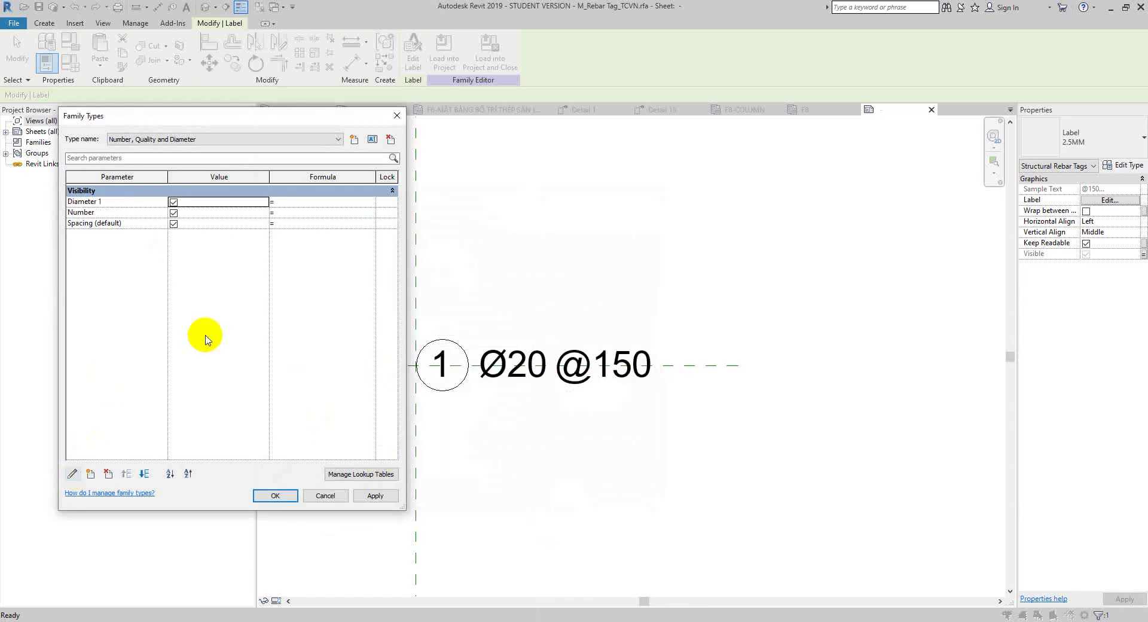
{"action": "left_click", "coordinate": [167, 139]}
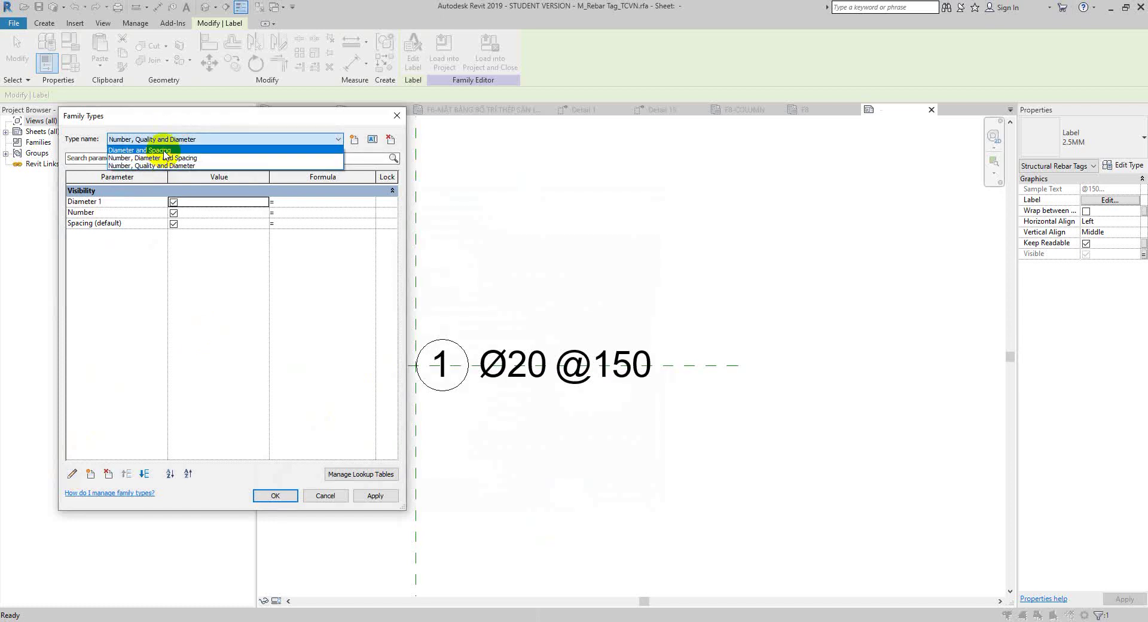
{"action": "left_click", "coordinate": [165, 150]}
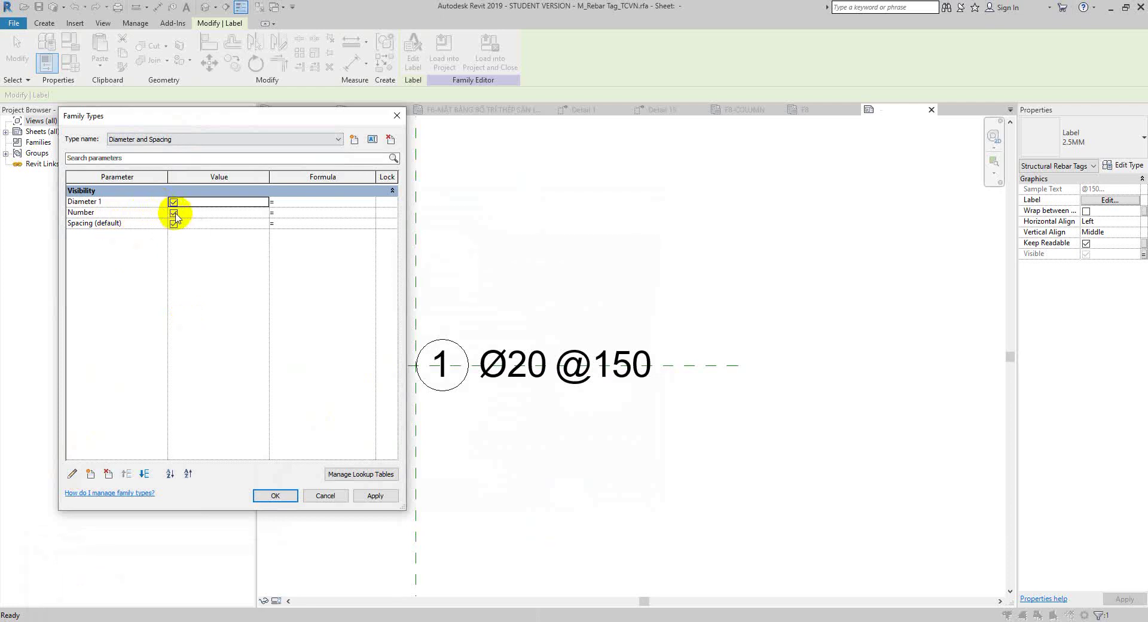
Step: Move Number to the top of Visibility and hide it in Diameter and Spacing
{"action": "left_click", "coordinate": [132, 213]}
{"action": "left_click", "coordinate": [128, 473]}
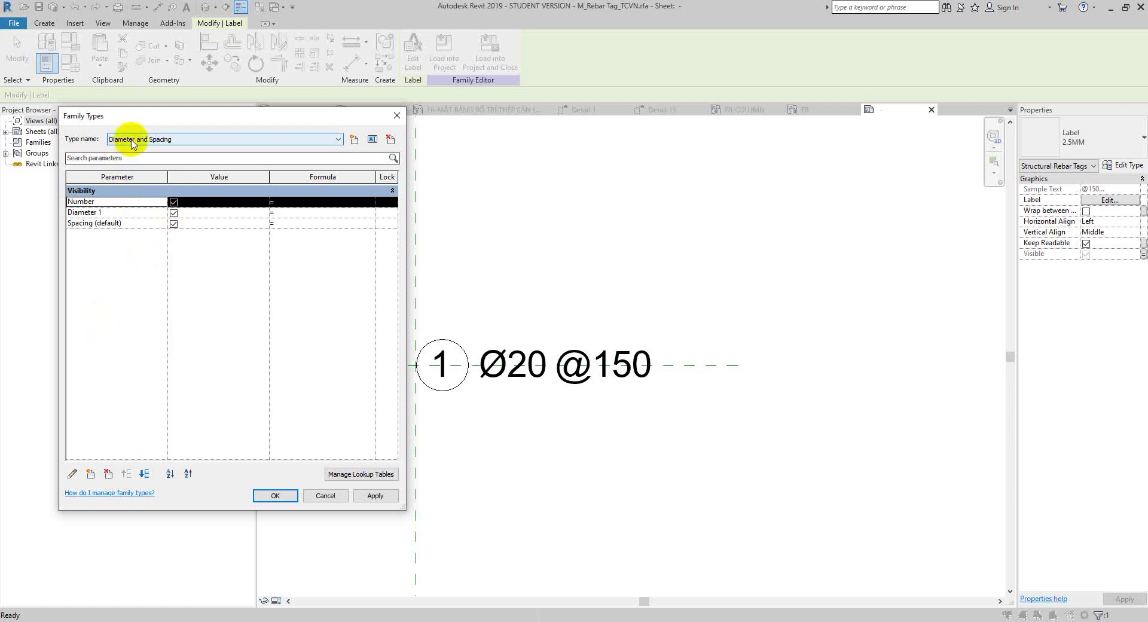
{"action": "left_click", "coordinate": [174, 202]}
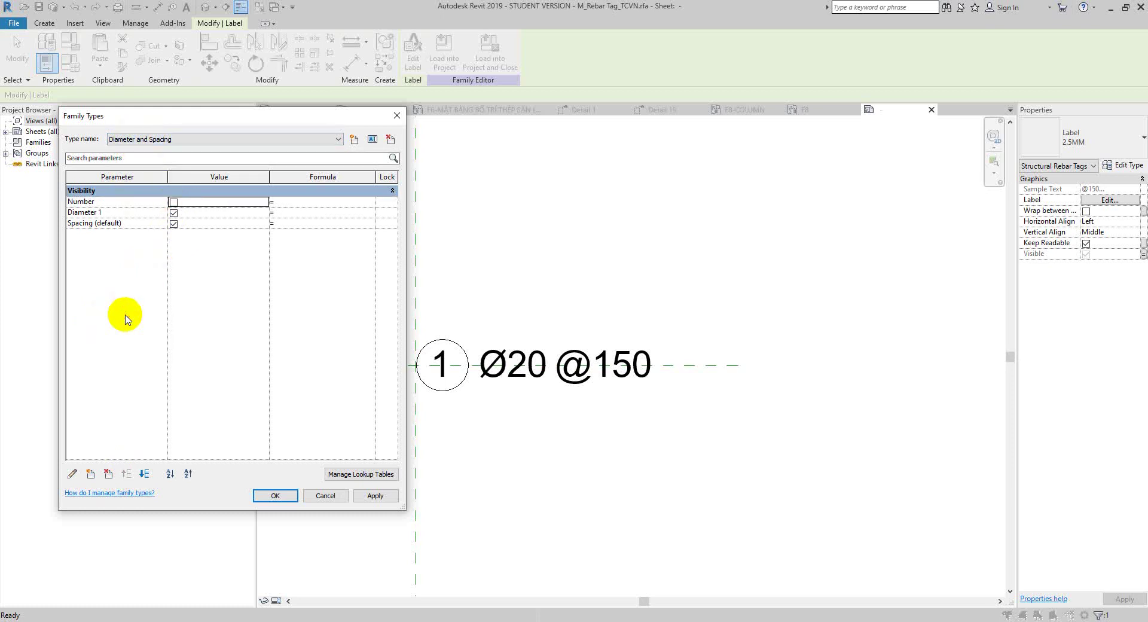
Step: Hide Spacing in the Number, Quality and Diameter type and close Family Types
{"action": "left_click", "coordinate": [180, 139]}
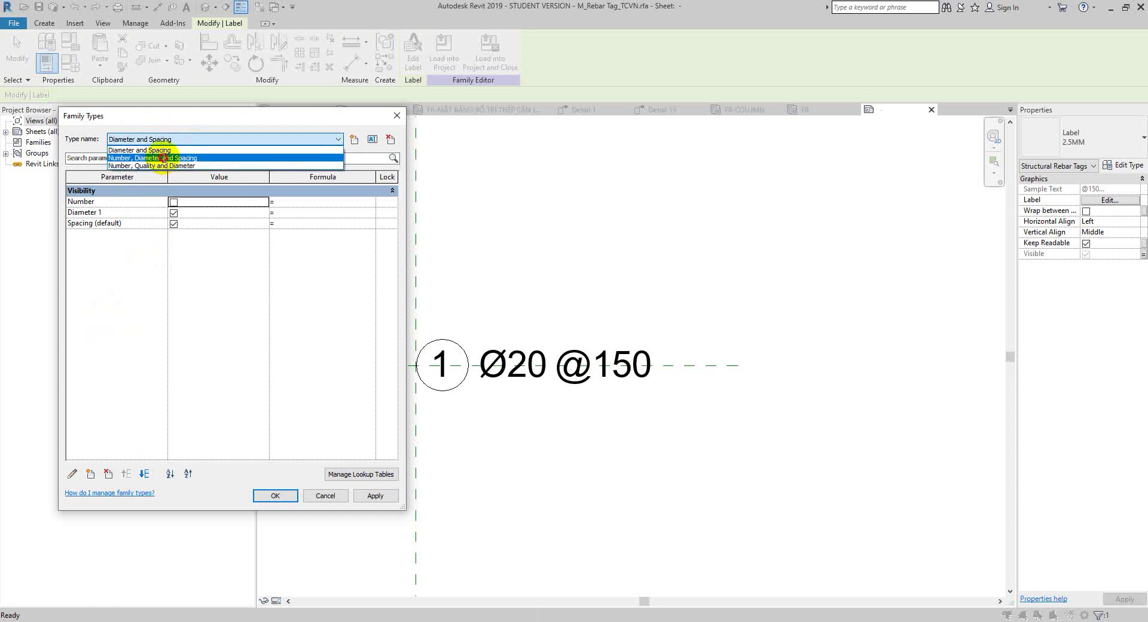
{"action": "left_click", "coordinate": [164, 158]}
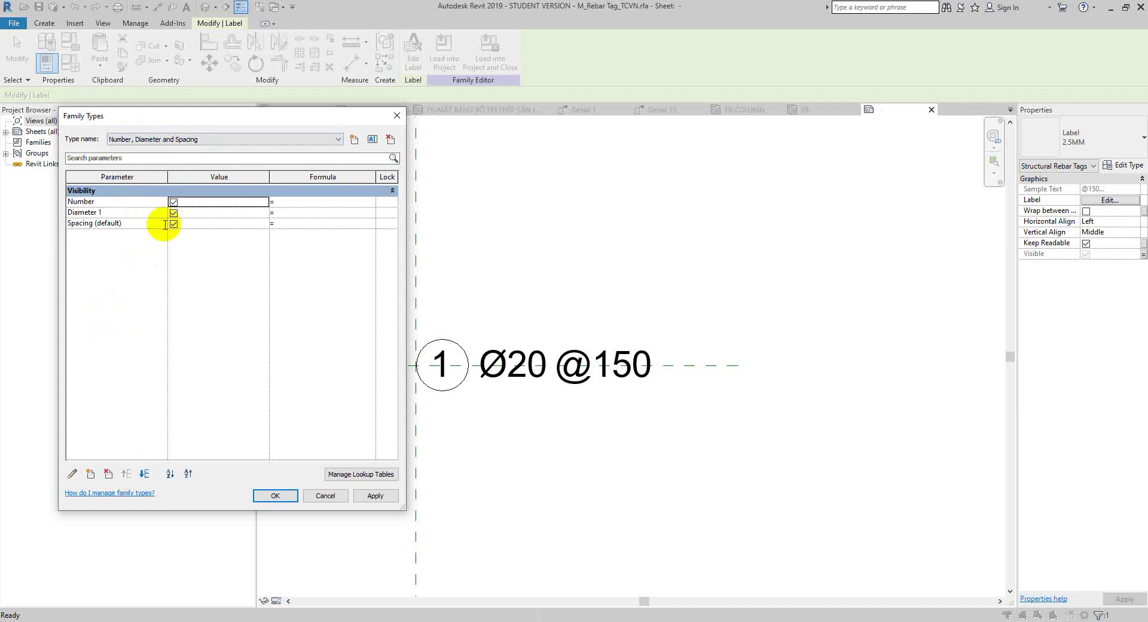
{"action": "left_click", "coordinate": [182, 145]}
{"action": "left_click", "coordinate": [158, 163]}
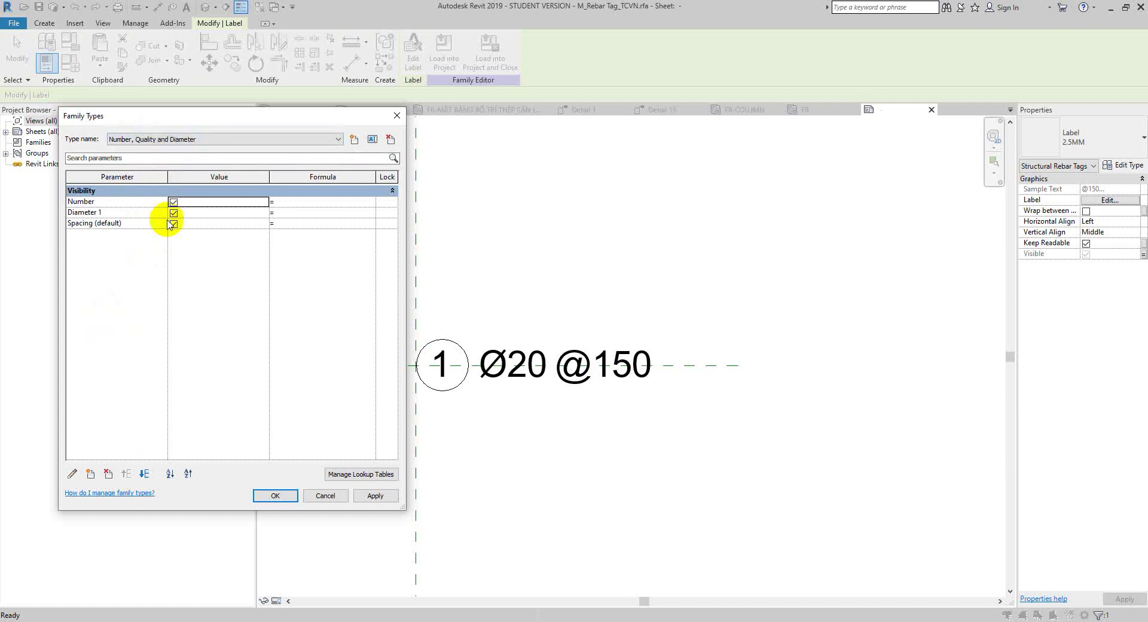
{"action": "left_click_drag", "start_coordinate": [198, 117], "coordinate": [905, 94]}
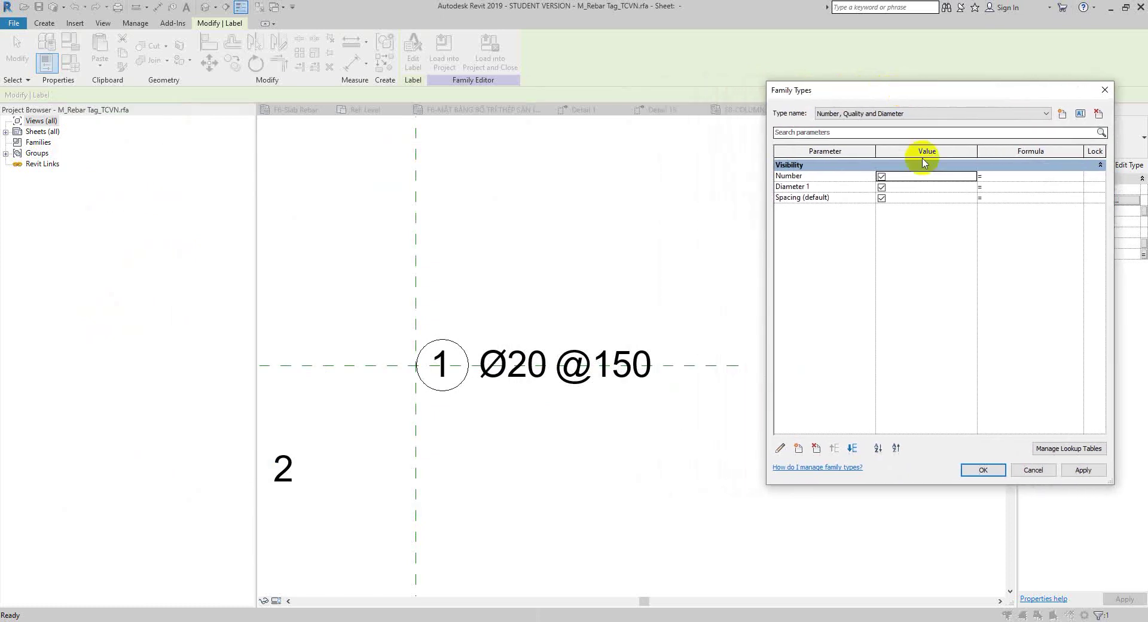
{"action": "left_click", "coordinate": [881, 198]}
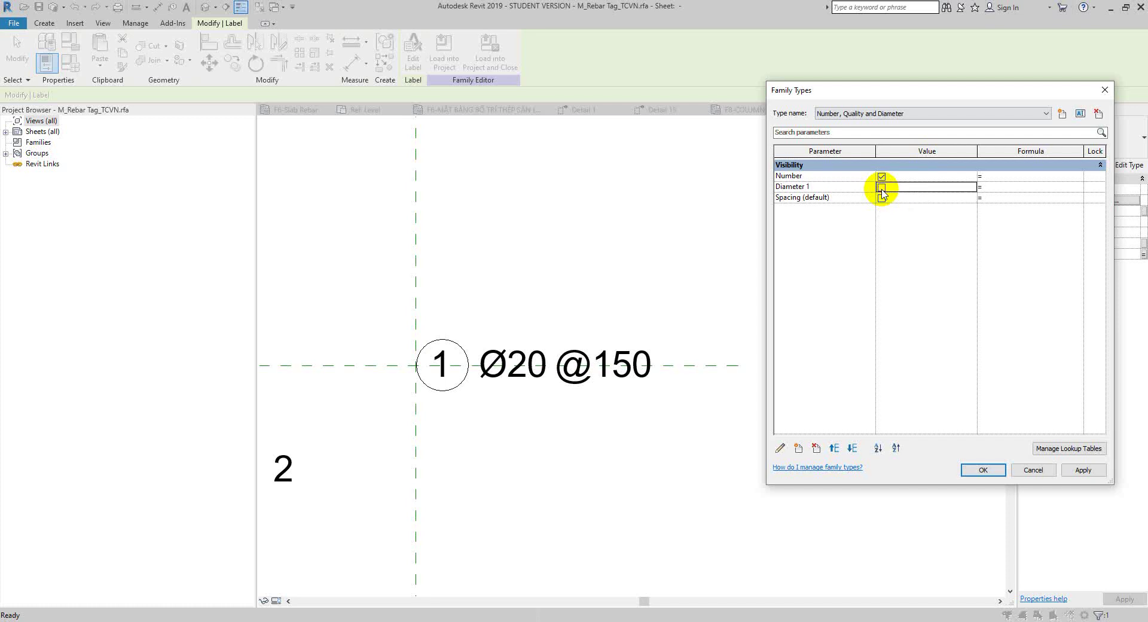
{"action": "left_click", "coordinate": [979, 469]}
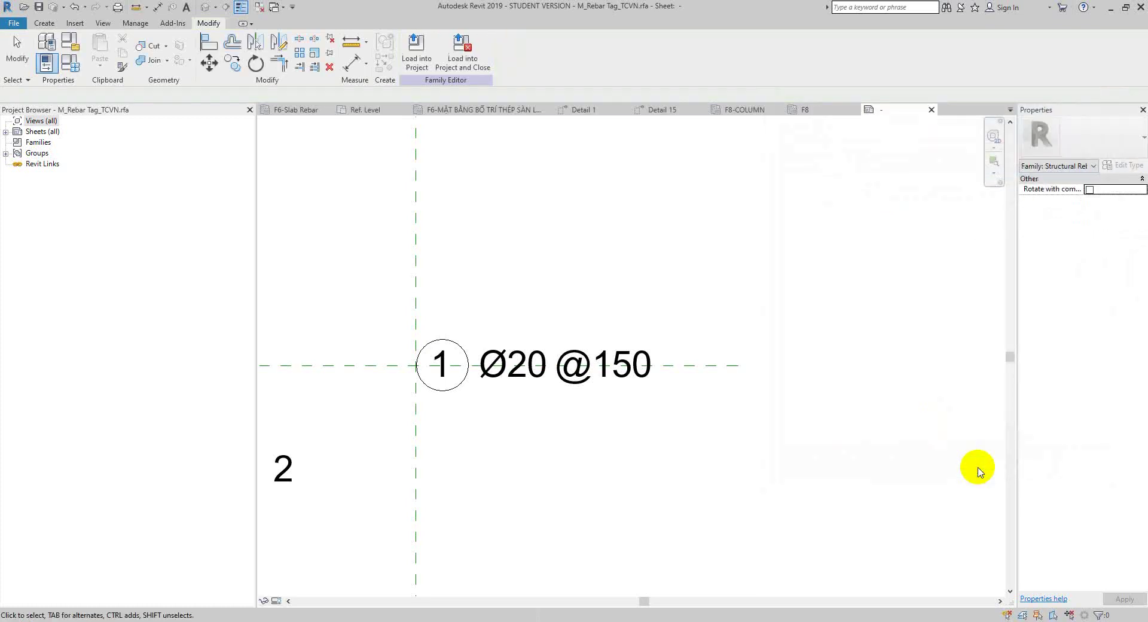
{"action": "left_click", "coordinate": [496, 366]}
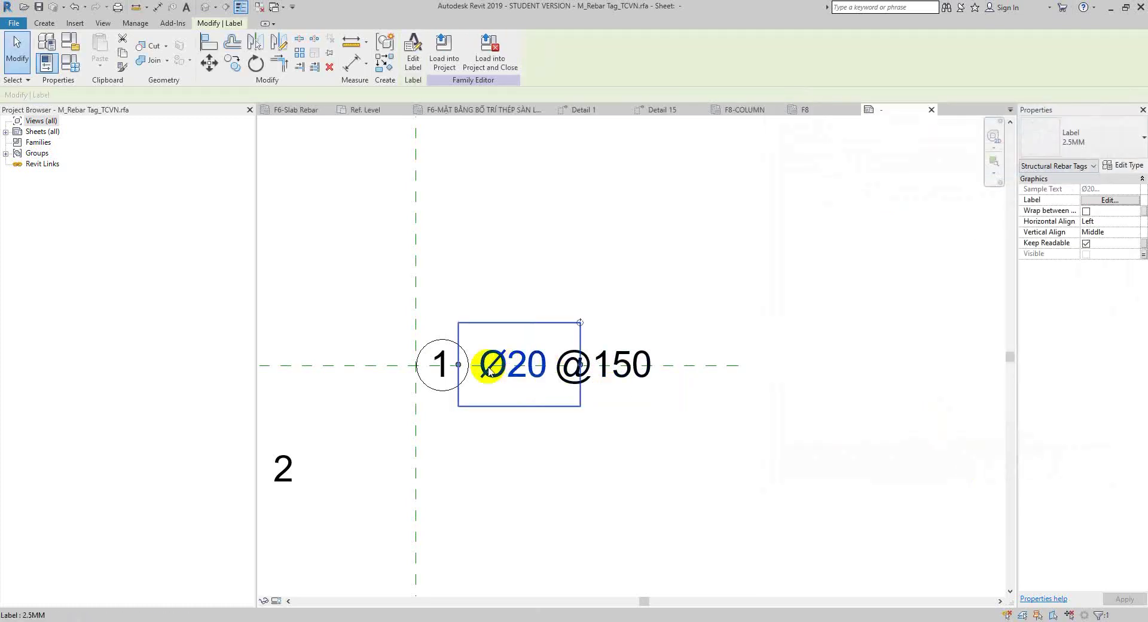
Step: Copy the Ø20 label to a spot below the original
{"action": "left_click", "coordinate": [232, 67]}
{"action": "left_click", "coordinate": [389, 366]}
{"action": "left_click", "coordinate": [387, 446]}
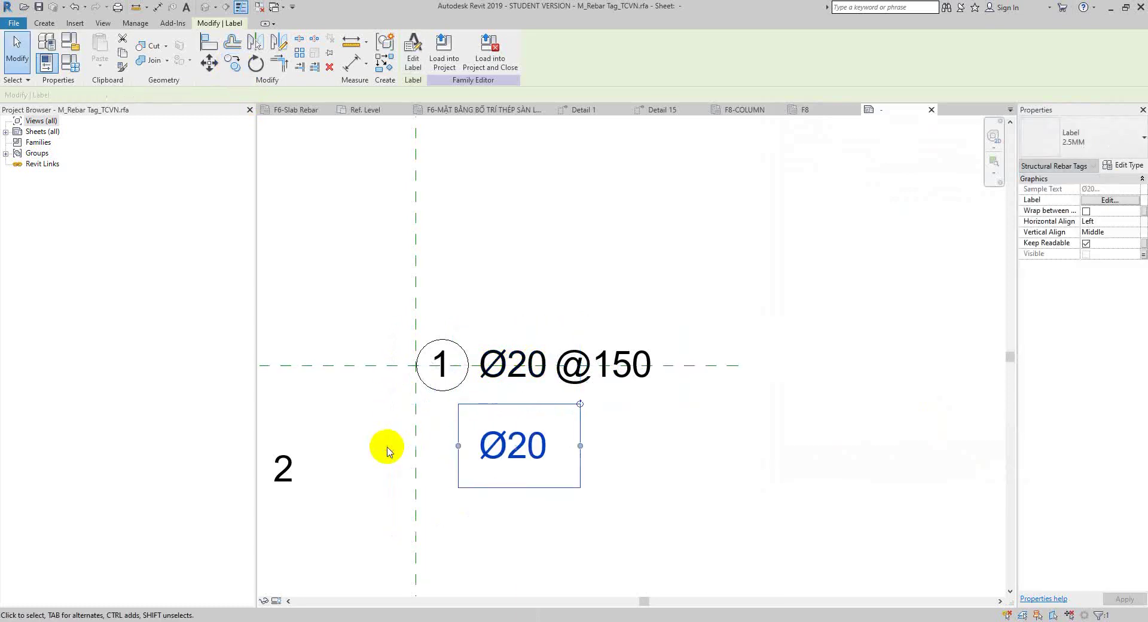
{"action": "left_click", "coordinate": [503, 287]}
{"action": "left_click", "coordinate": [526, 447]}
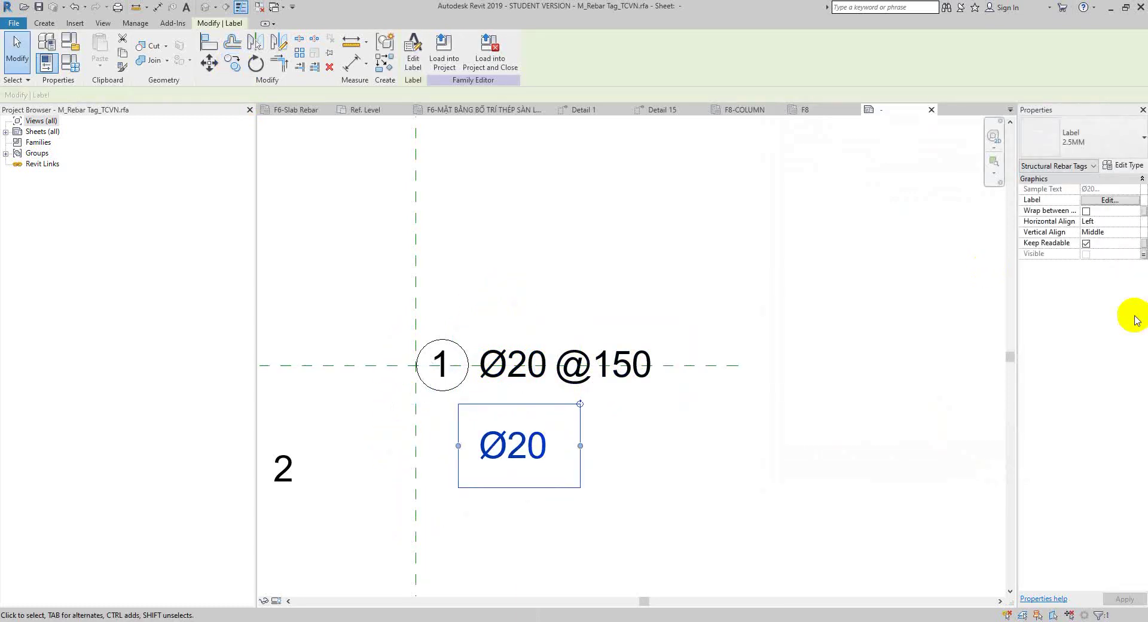
Step: Link the copy's visibility to a new Diameter 2 parameter grouped under Visibility
{"action": "left_click", "coordinate": [1143, 253]}
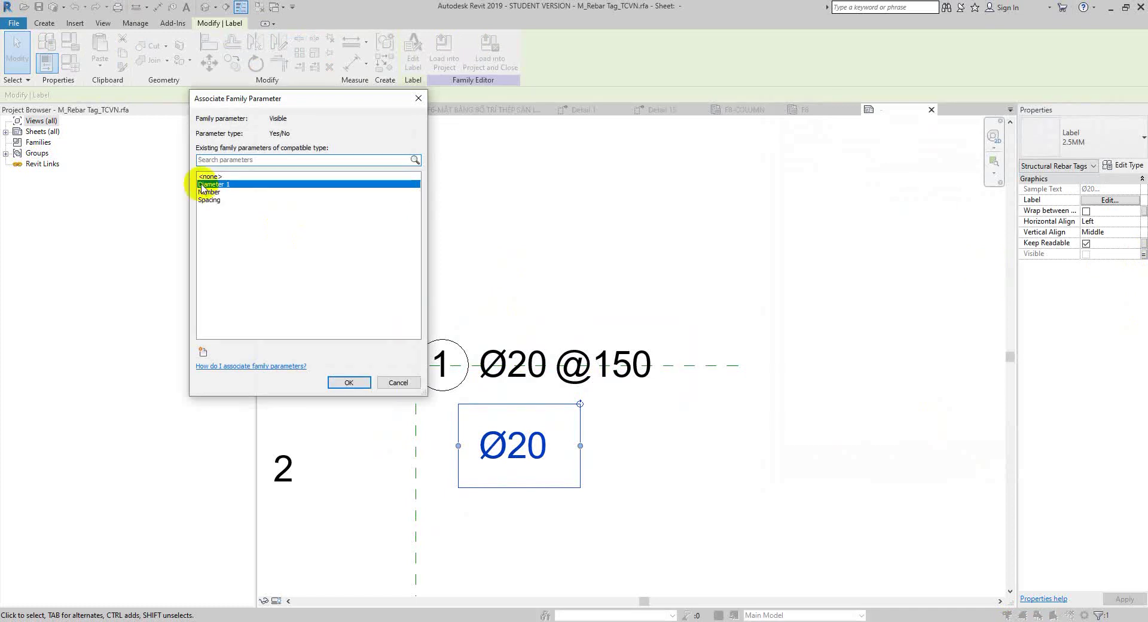
{"action": "left_click", "coordinate": [202, 353]}
{"action": "type", "text": "Diameter 2"}
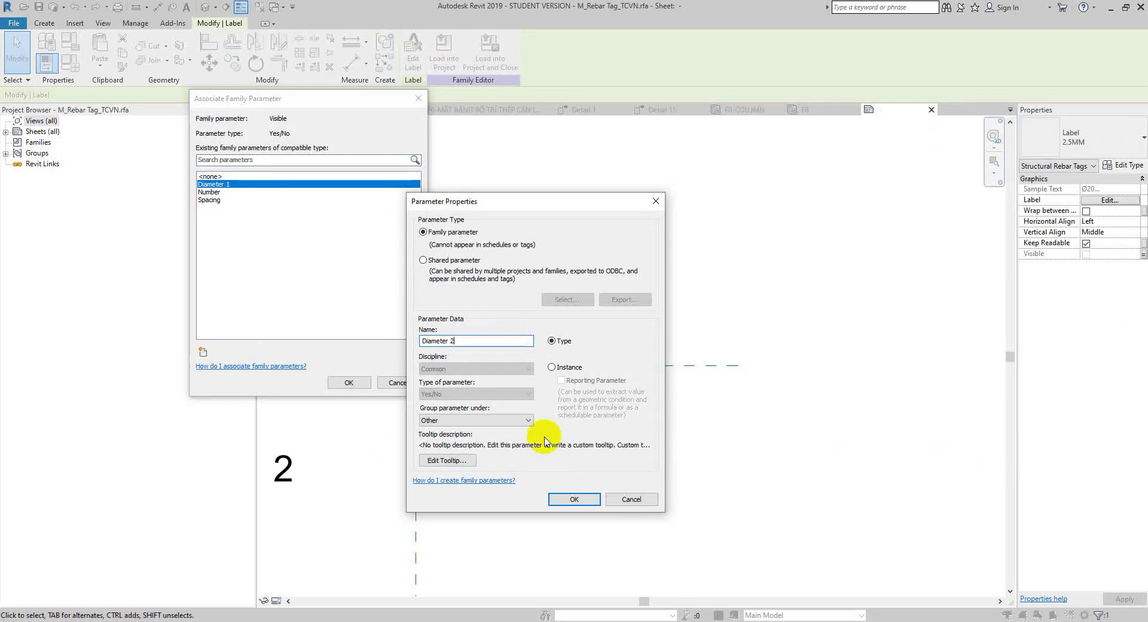
{"action": "left_click", "coordinate": [487, 421]}
{"action": "left_click", "coordinate": [515, 461]}
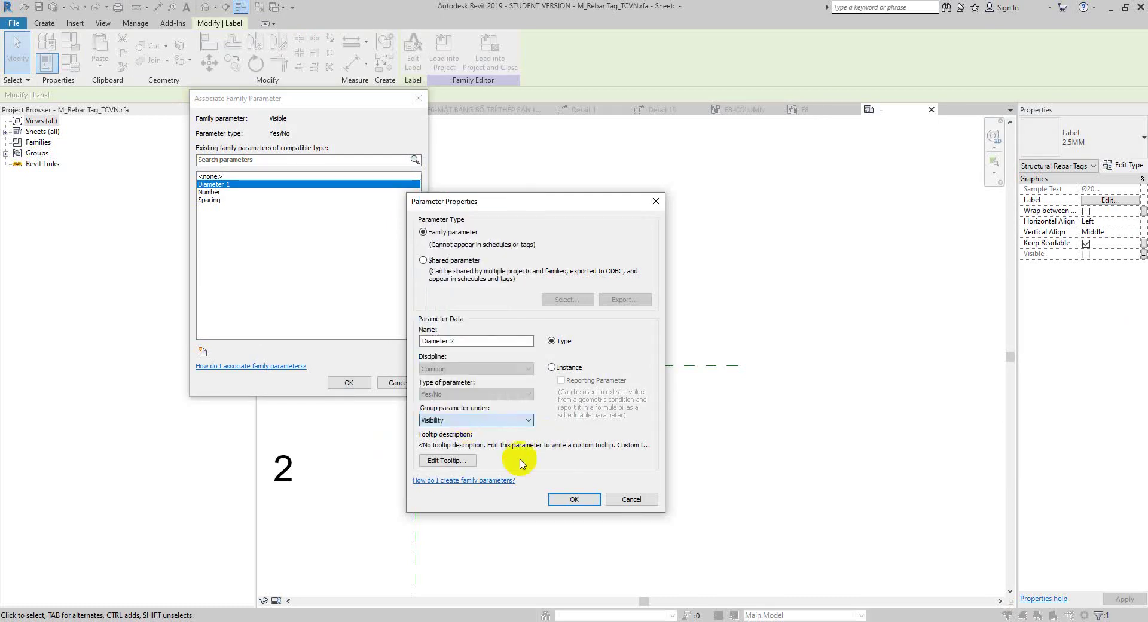
{"action": "left_click", "coordinate": [574, 499]}
{"action": "left_click", "coordinate": [348, 382]}
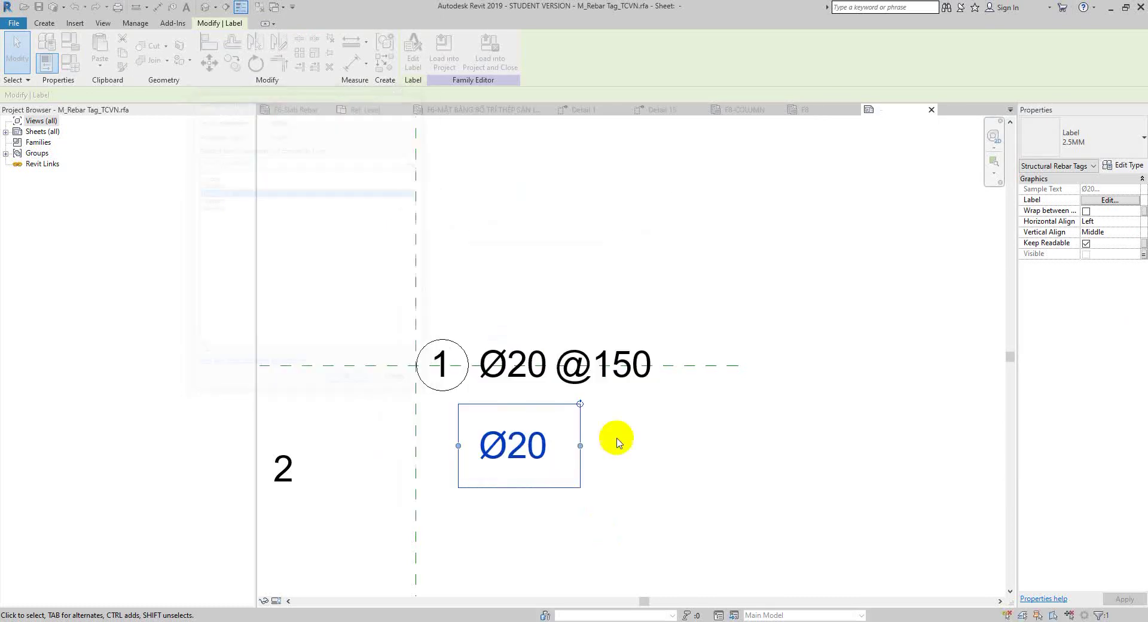
{"action": "left_click", "coordinate": [291, 461]}
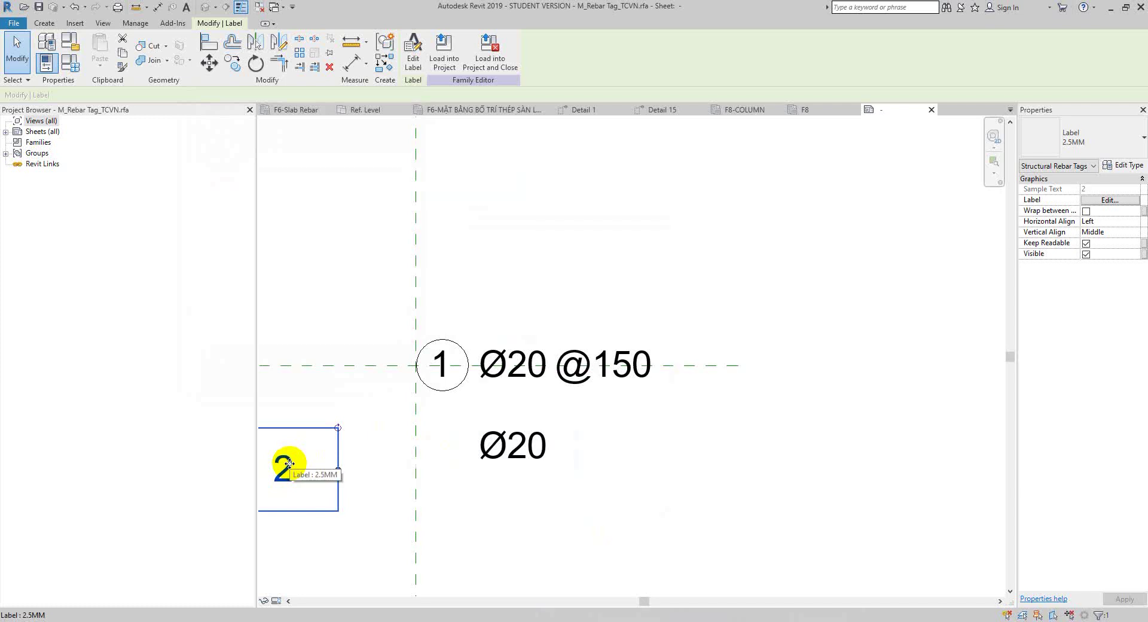
Step: Draw a vertical line beside the 2 quantity label and shift it sideways
{"action": "middle_click_drag", "start_coordinate": [346, 410], "coordinate": [397, 401]}
{"action": "left_click", "coordinate": [42, 24]}
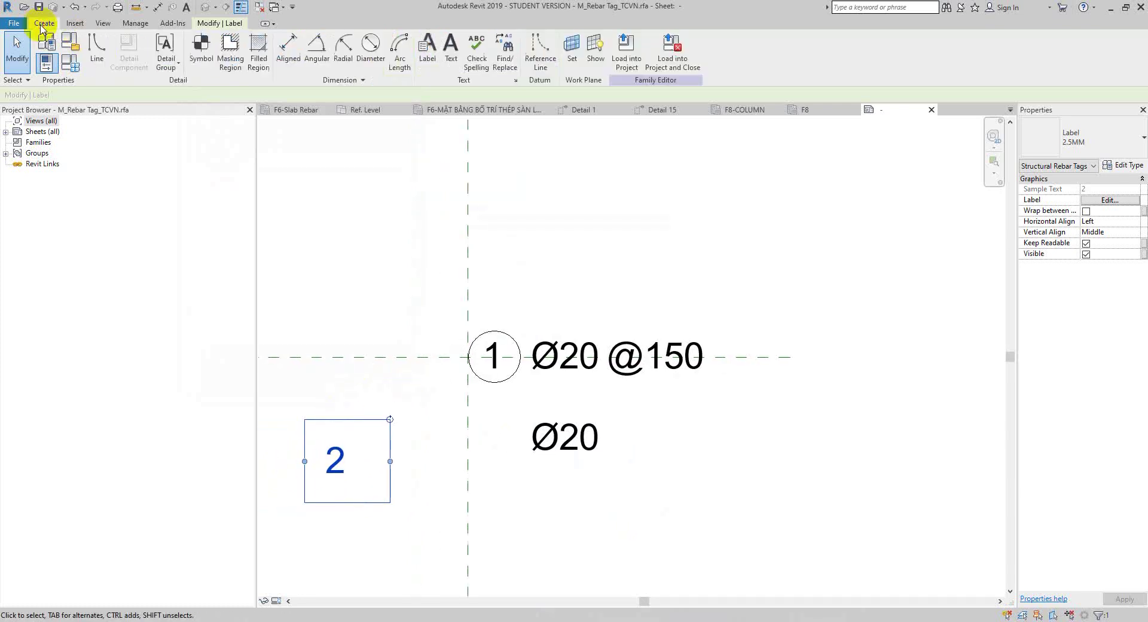
{"action": "left_click", "coordinate": [97, 48]}
{"action": "left_click", "coordinate": [340, 457]}
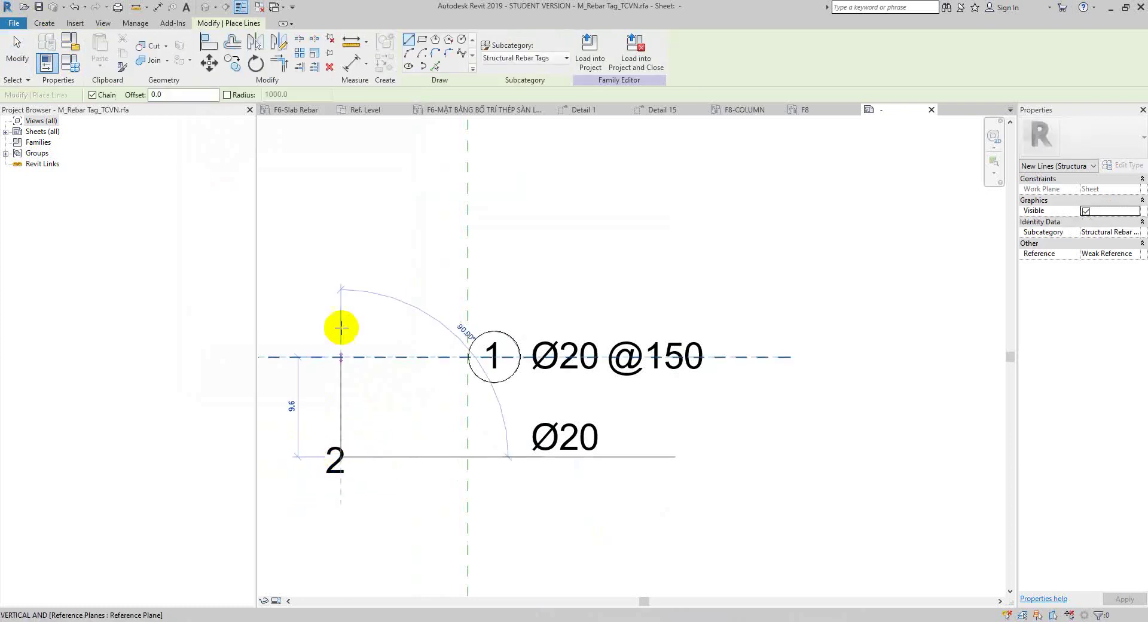
{"action": "left_click", "coordinate": [338, 283]}
{"action": "left_click", "coordinate": [16, 53]}
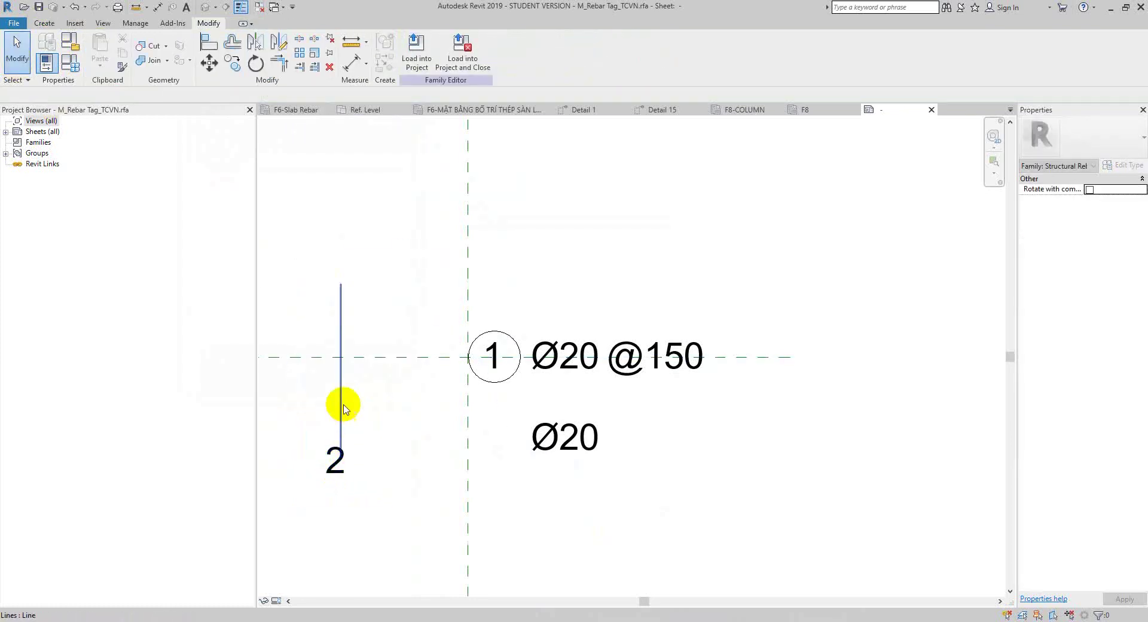
{"action": "left_click", "coordinate": [338, 476]}
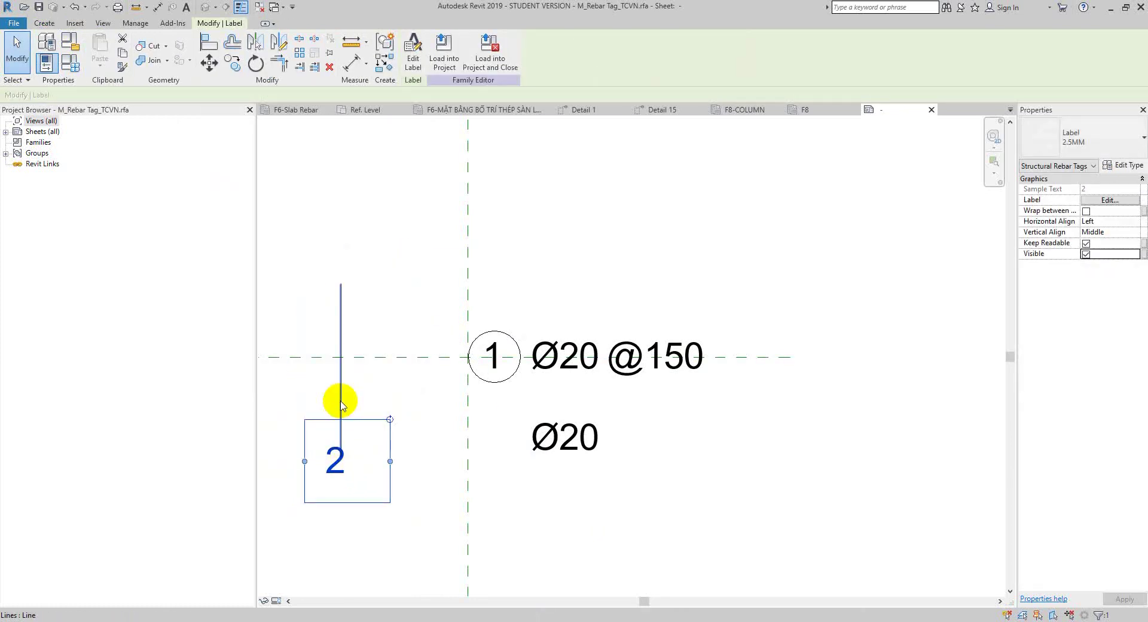
{"action": "middle_click_drag", "start_coordinate": [355, 375], "coordinate": [461, 341]}
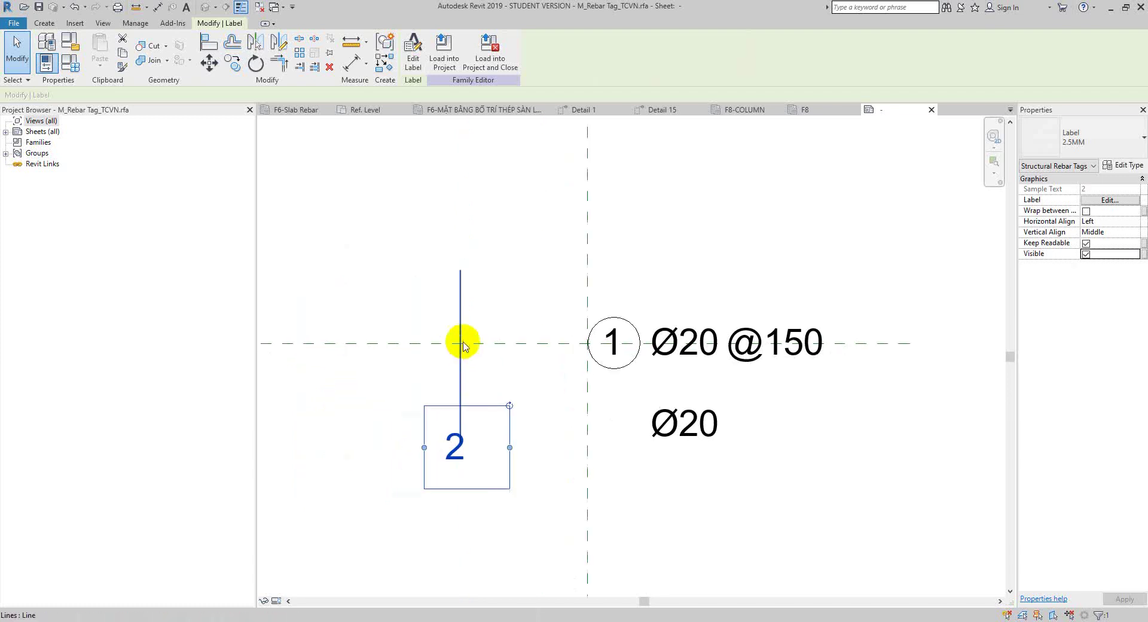
{"action": "left_click", "coordinate": [459, 307]}
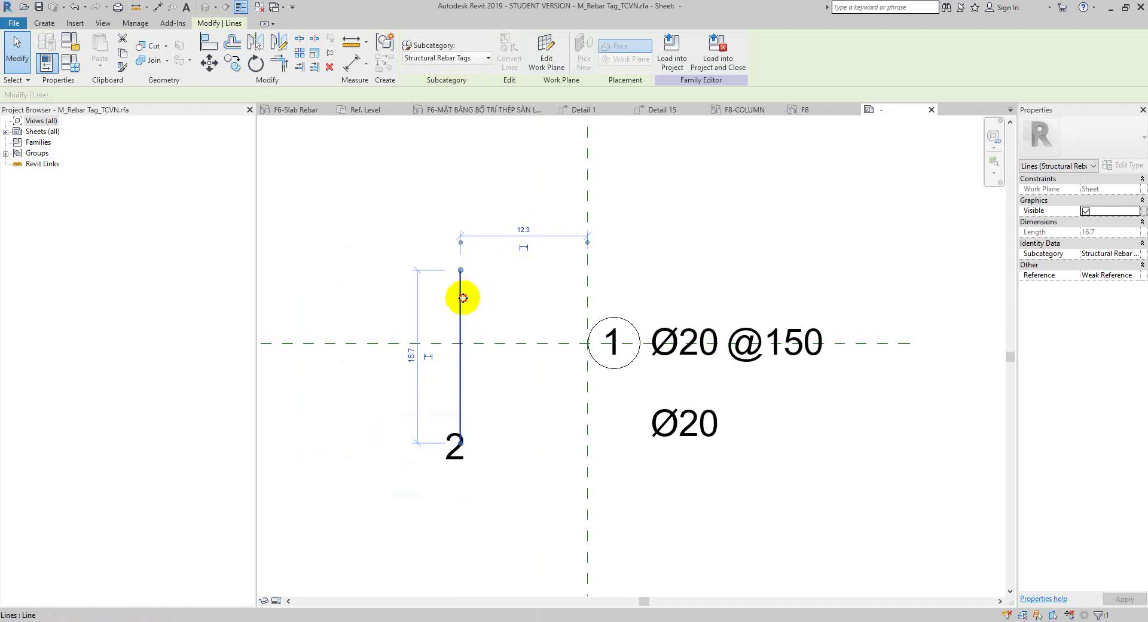
{"action": "mouse_move", "coordinate": [460, 297]}
{"action": "left_mouse_down"}
{"action": "mouse_move", "coordinate": [469, 303]}
{"action": "mouse_move", "coordinate": [417, 303]}
{"action": "left_mouse_up"}
{"action": "left_click", "coordinate": [687, 422]}
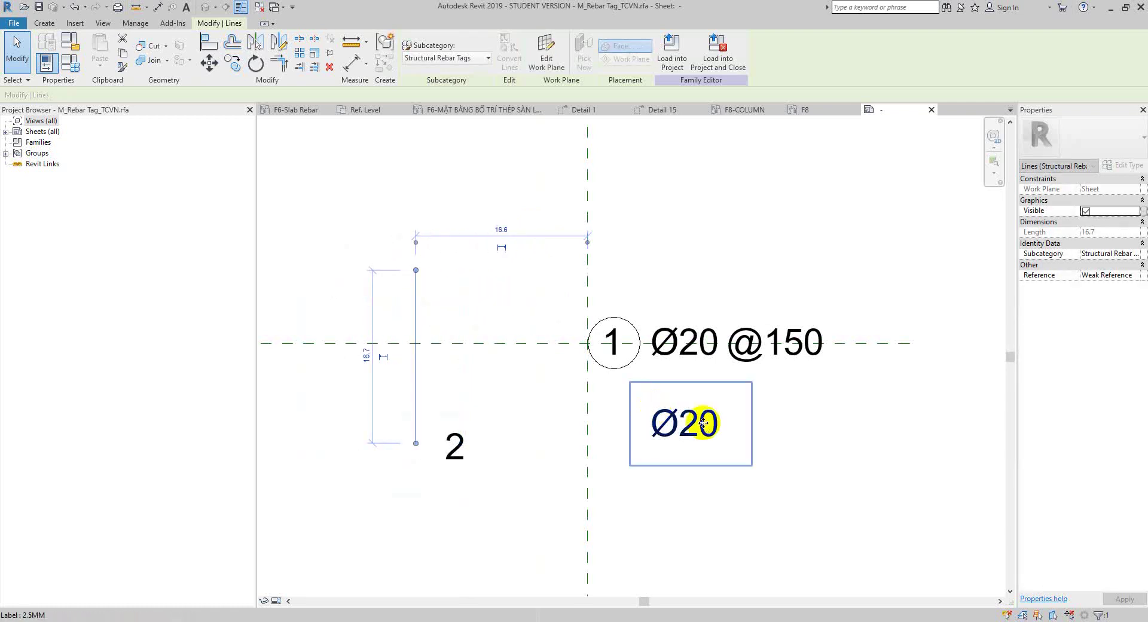
{"action": "left_click", "coordinate": [416, 311]}
{"action": "left_click", "coordinate": [636, 385]}
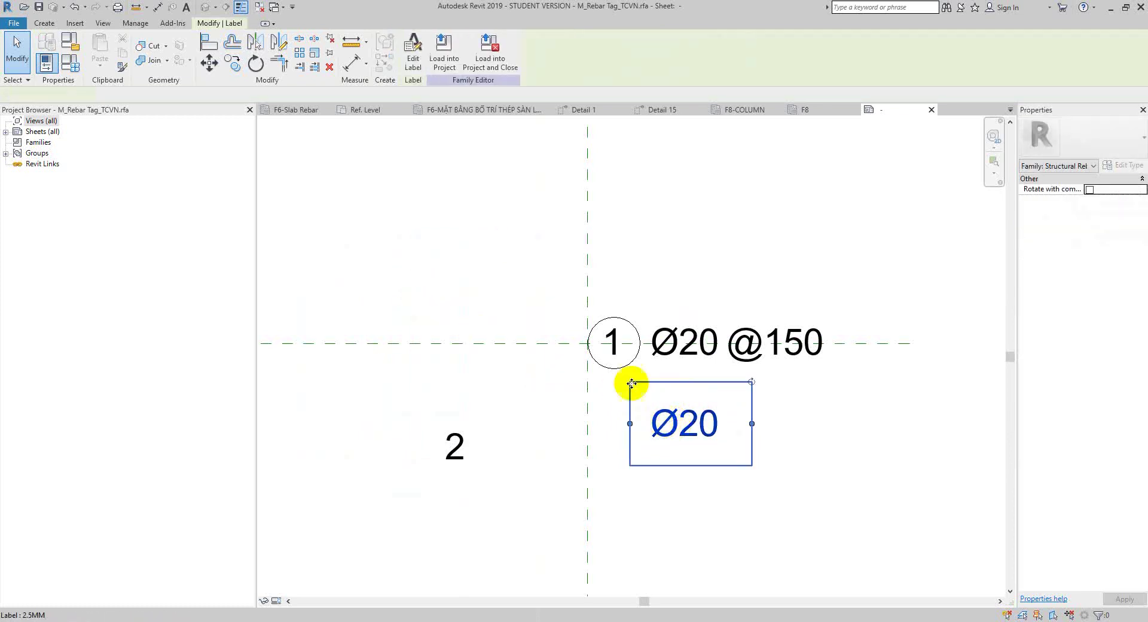
{"action": "left_click", "coordinate": [459, 444]}
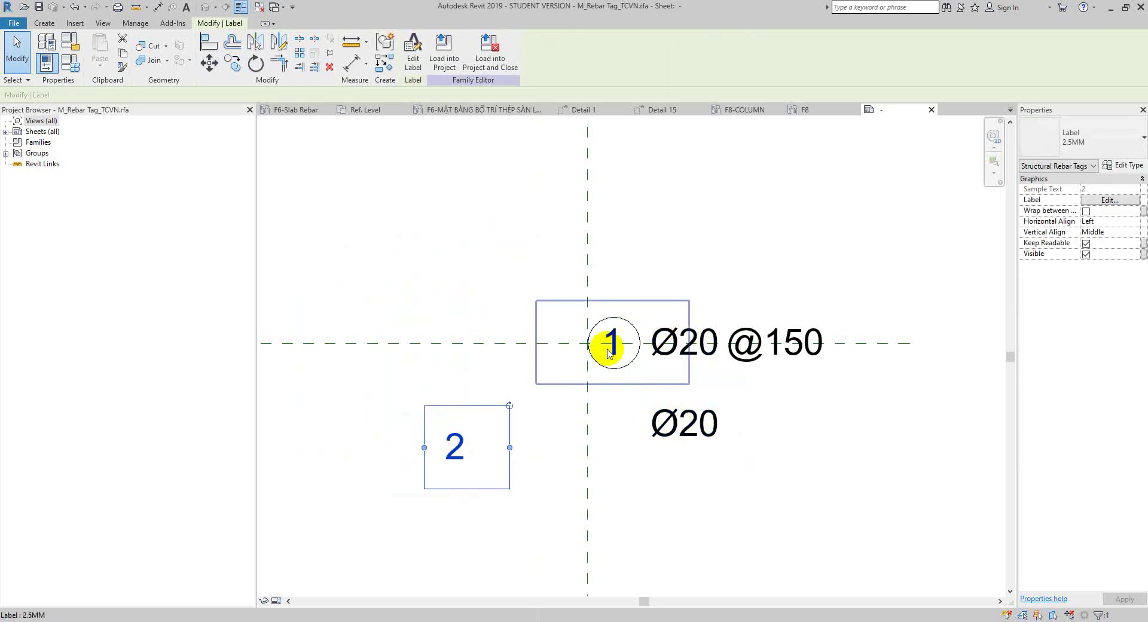
{"action": "mouse_move", "coordinate": [458, 445]}
{"action": "left_mouse_down"}
{"action": "mouse_move", "coordinate": [525, 437]}
{"action": "mouse_move", "coordinate": [660, 345]}
{"action": "left_mouse_up"}
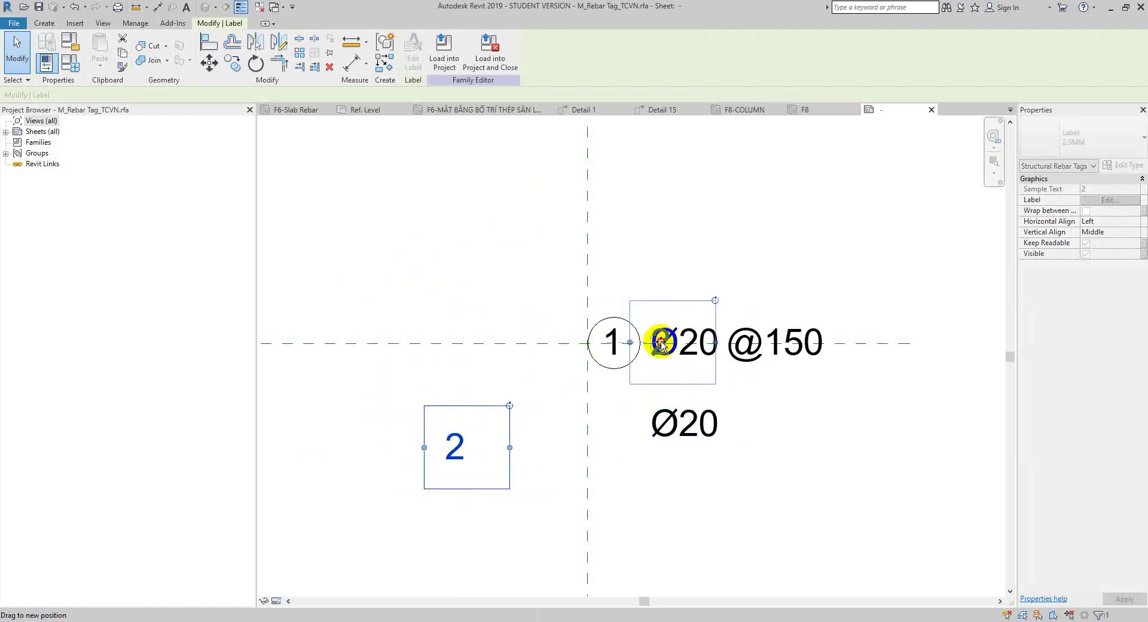
{"action": "left_click", "coordinate": [680, 424]}
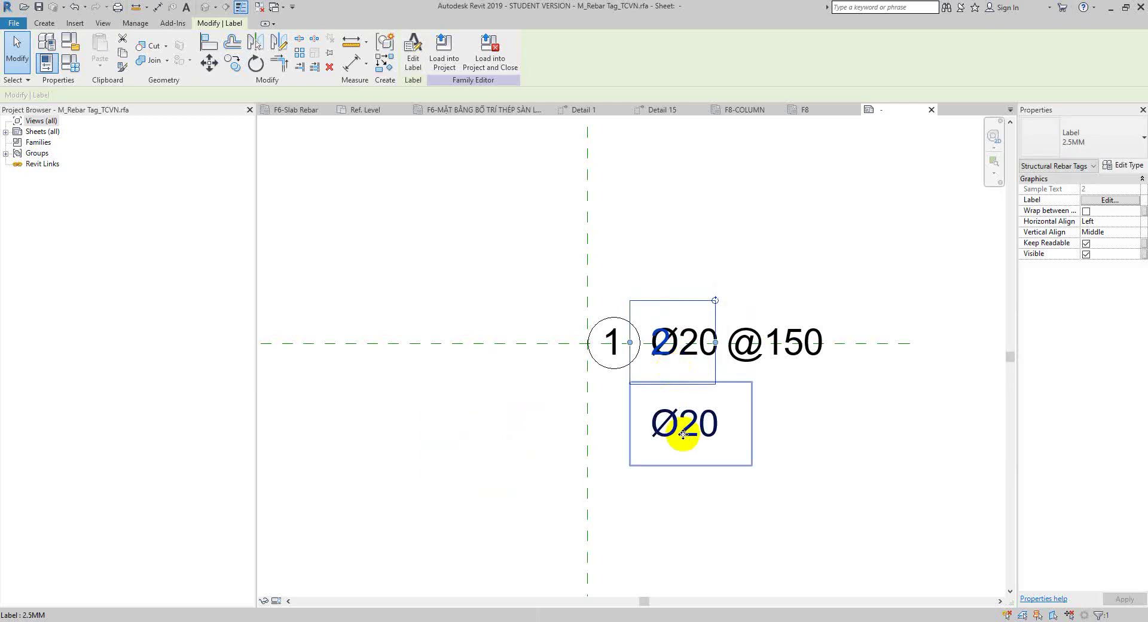
{"action": "mouse_move", "coordinate": [682, 422]}
{"action": "left_mouse_down"}
{"action": "mouse_move", "coordinate": [724, 354]}
{"action": "mouse_move", "coordinate": [711, 354]}
{"action": "left_mouse_up"}
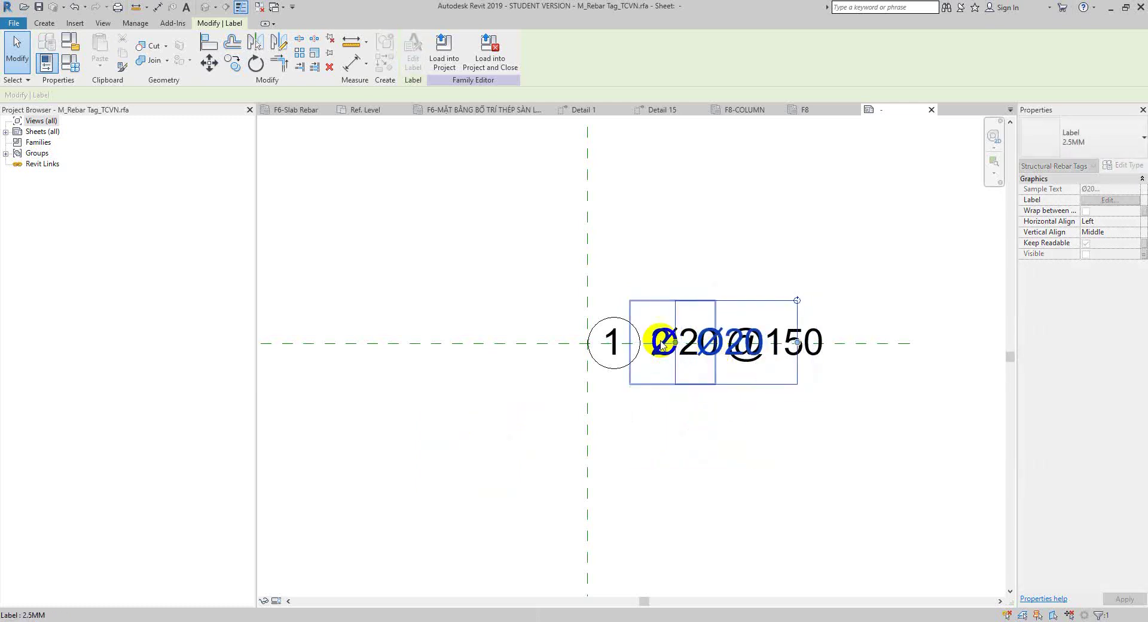
{"action": "left_click", "coordinate": [648, 342]}
{"action": "left_click", "coordinate": [1142, 254]}
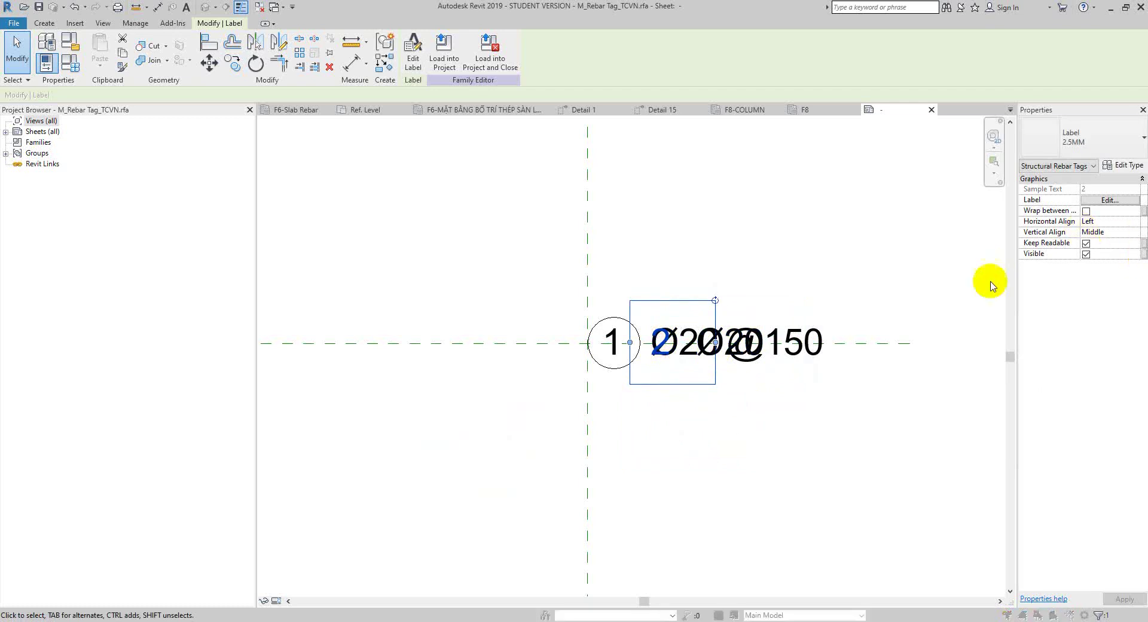
Step: Create Quality as a Yes/No type parameter under Visibility and tie the Quantity label to it
{"action": "left_click", "coordinate": [204, 351]}
{"action": "type", "text": "Quality"}
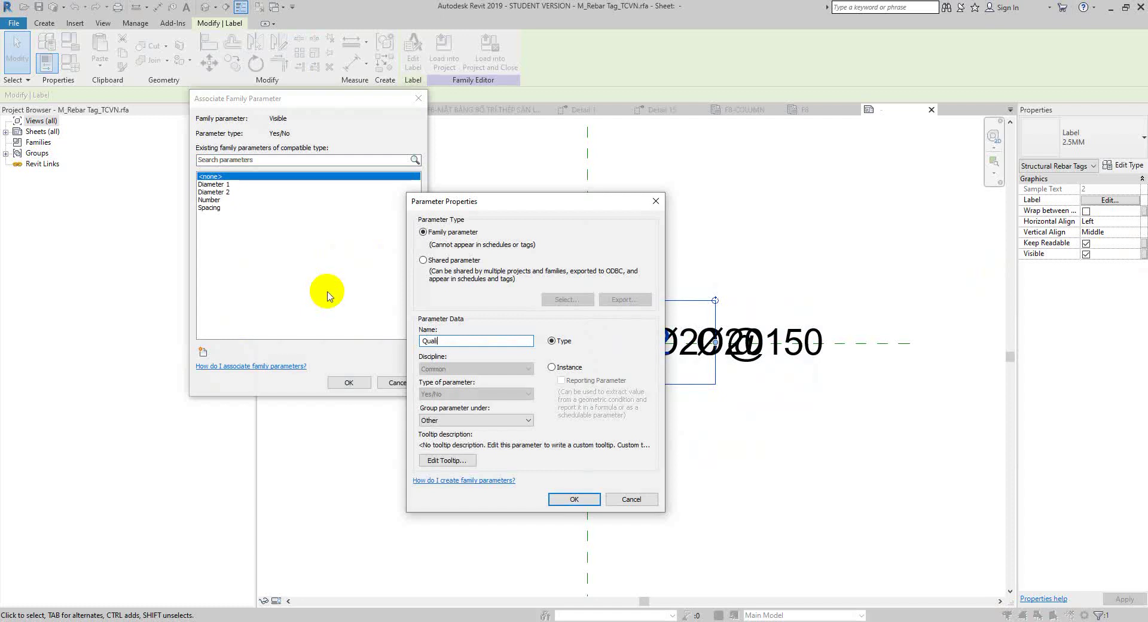
{"action": "left_click", "coordinate": [514, 420]}
{"action": "left_click", "coordinate": [485, 411]}
{"action": "left_click", "coordinate": [573, 498]}
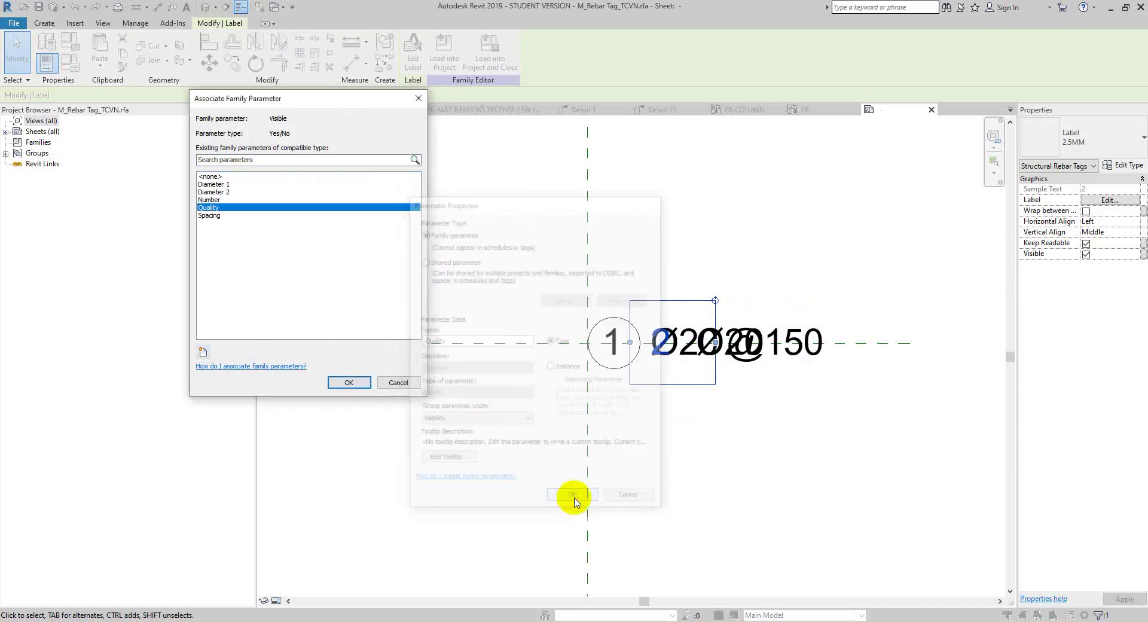
{"action": "left_click", "coordinate": [345, 382]}
{"action": "left_click", "coordinate": [447, 268]}
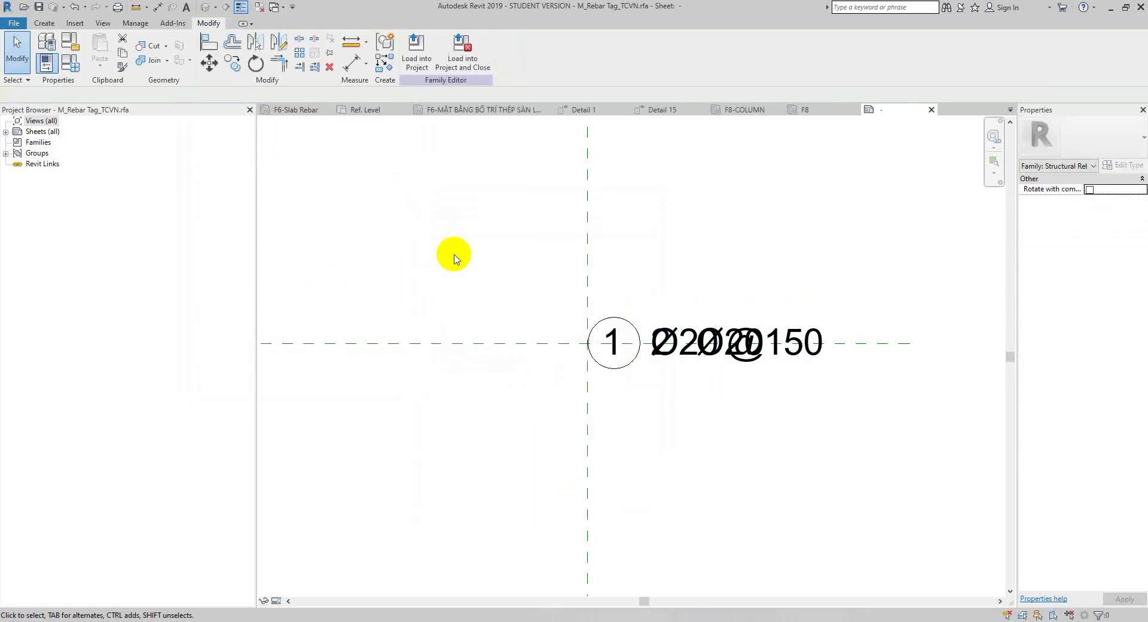
Step: In Family Types, turn off the Quality label for the Diameter and Spacing type
{"action": "key", "text": "f"}
{"action": "key", "text": "t"}
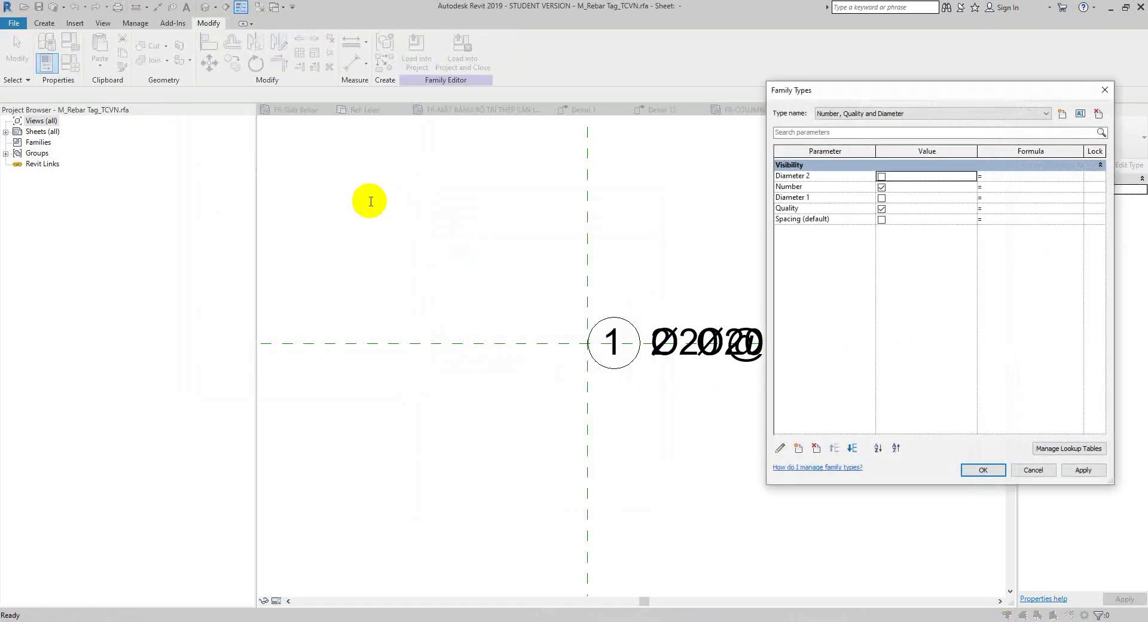
{"action": "left_click_drag", "start_coordinate": [861, 110], "coordinate": [157, 113]}
{"action": "left_click", "coordinate": [148, 130]}
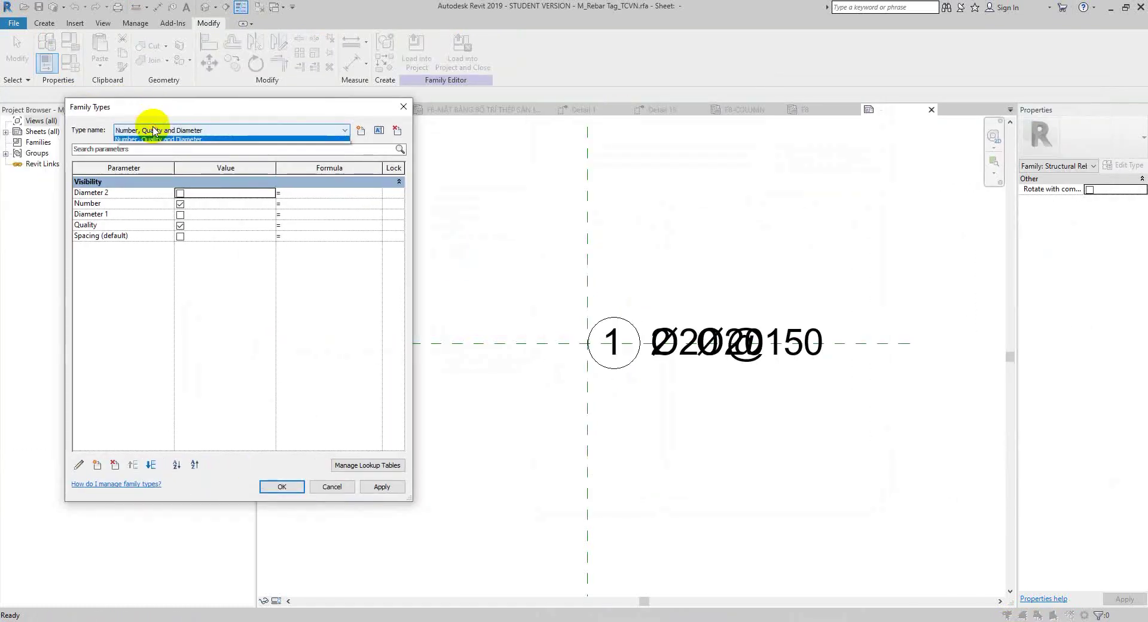
{"action": "left_click", "coordinate": [145, 145]}
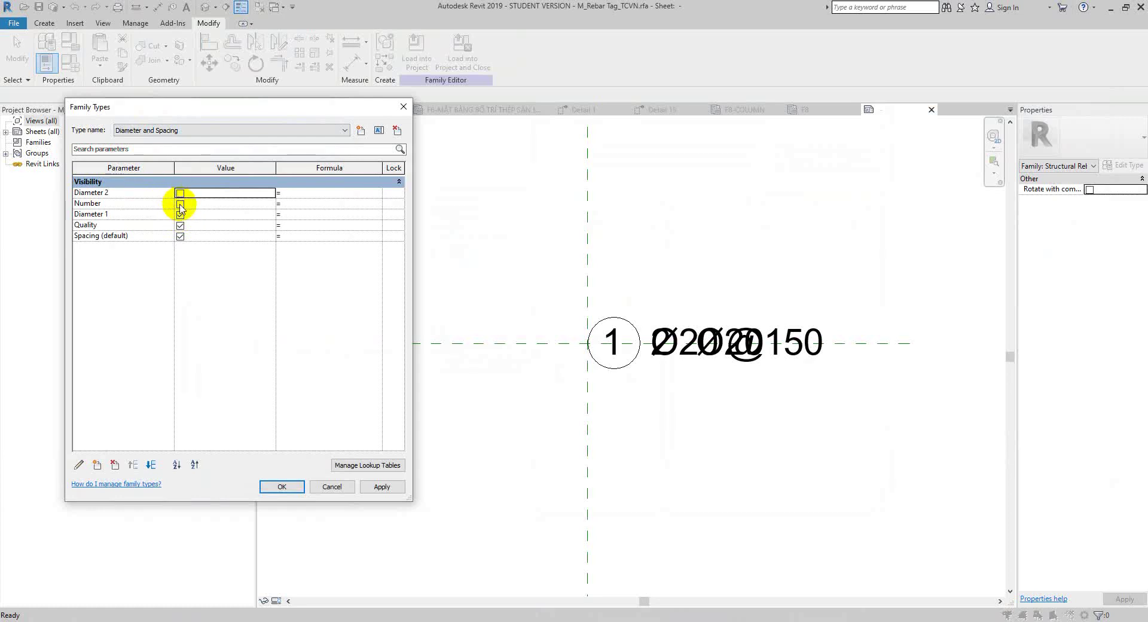
{"action": "left_click", "coordinate": [116, 204]}
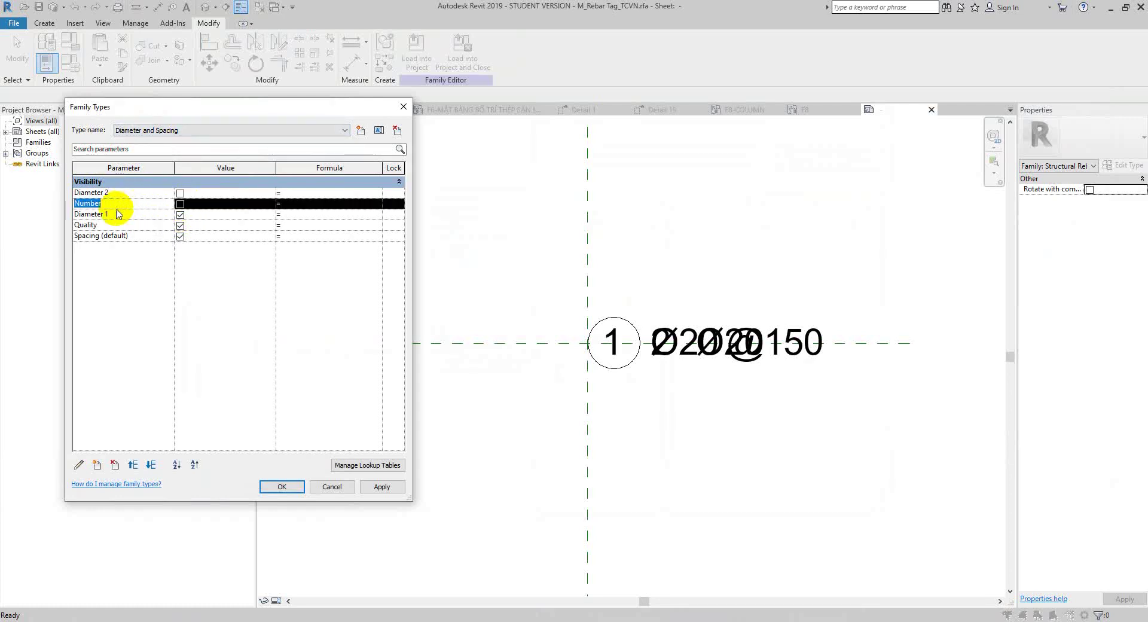
{"action": "left_click", "coordinate": [116, 214]}
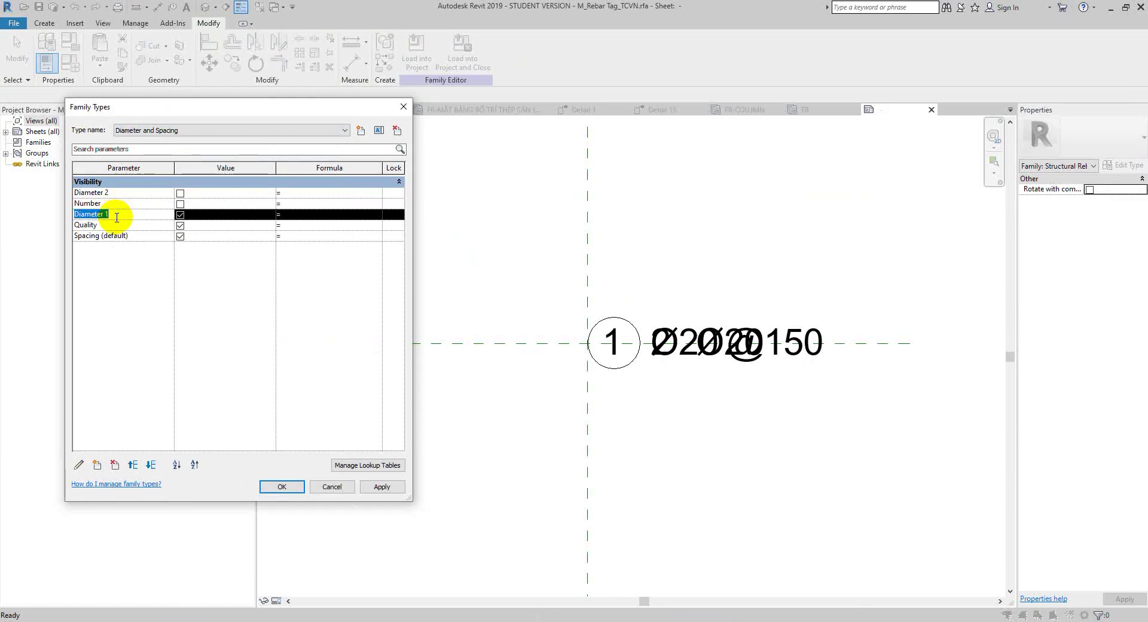
{"action": "left_click_drag", "start_coordinate": [117, 217], "coordinate": [120, 229]}
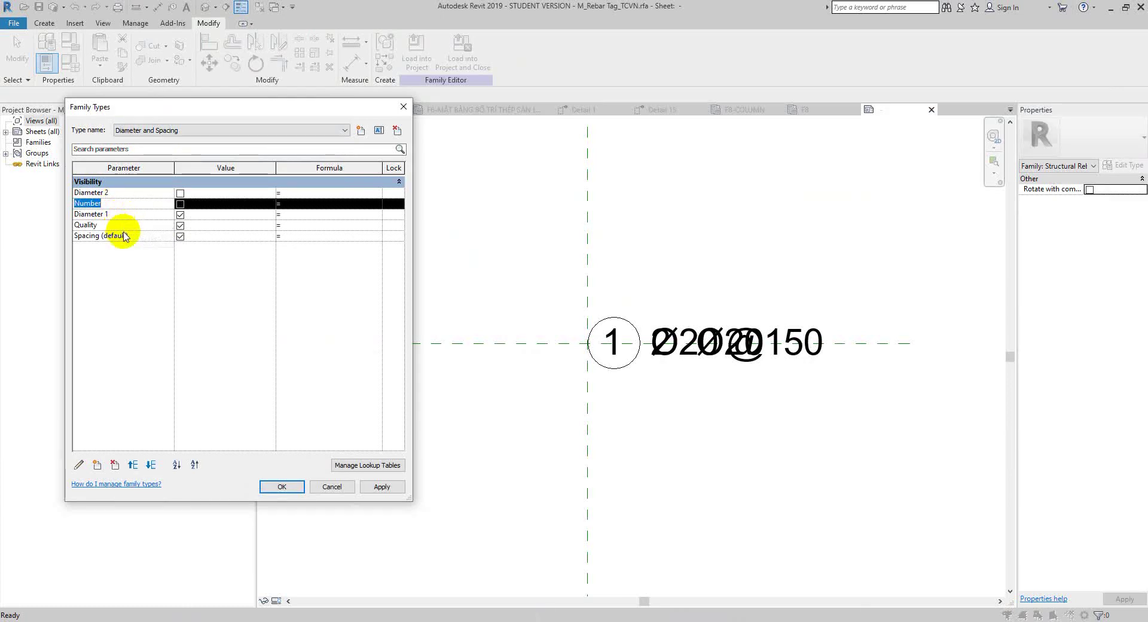
{"action": "left_click", "coordinate": [180, 225]}
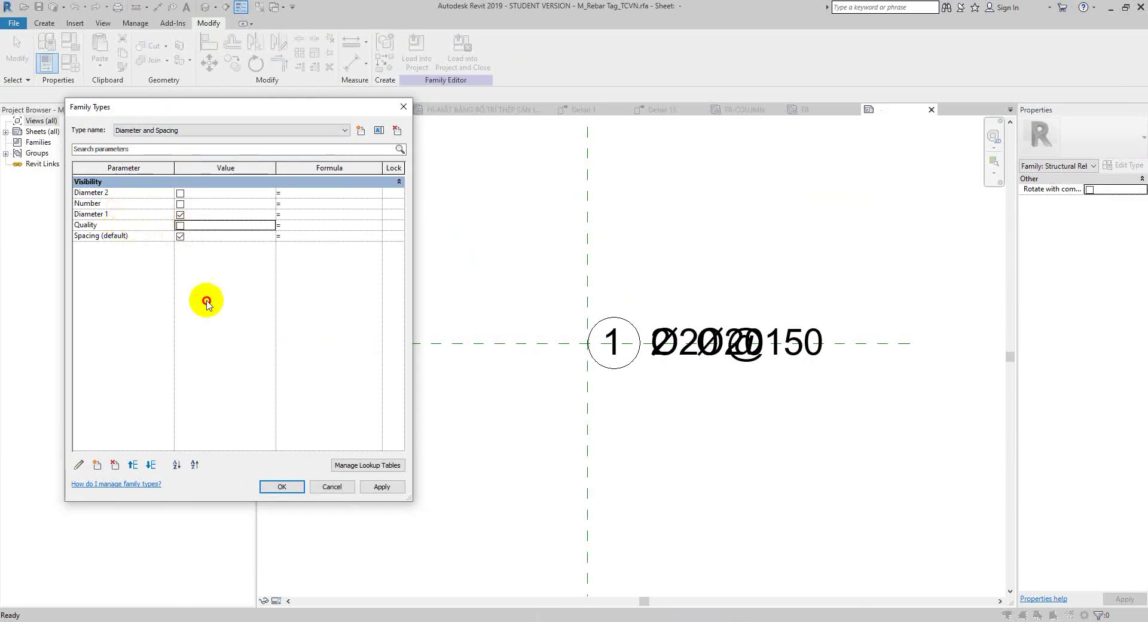
Step: Turn off Quality for the Number, Diameter and Spacing type, then review Number, Quality and Diameter and confirm
{"action": "left_click", "coordinate": [171, 131]}
{"action": "left_click", "coordinate": [167, 146]}
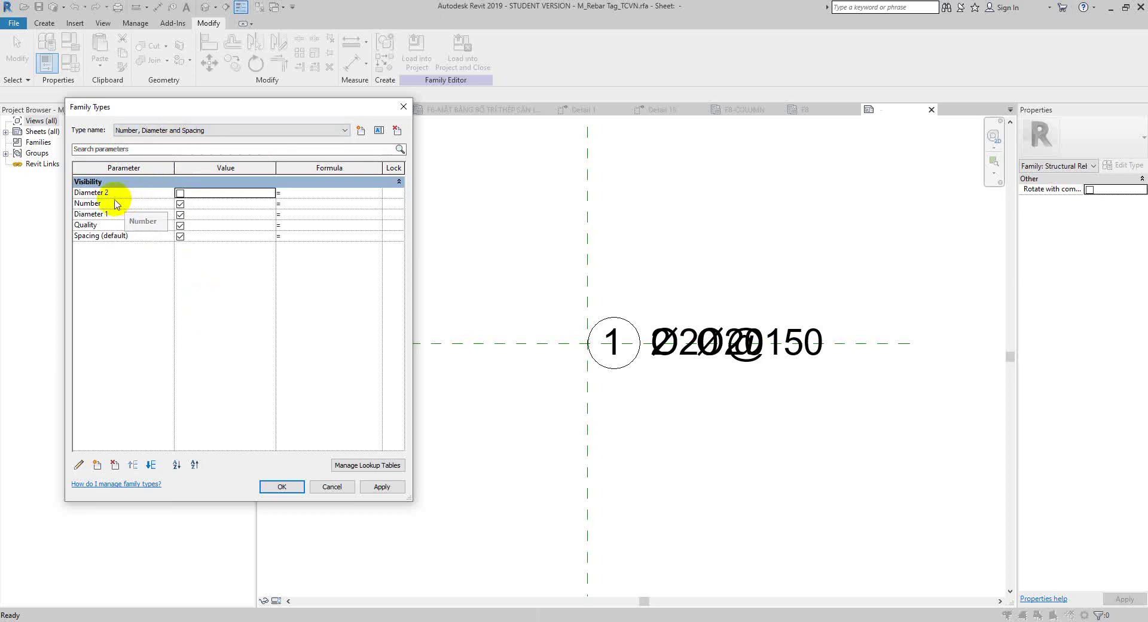
{"action": "left_click", "coordinate": [152, 204]}
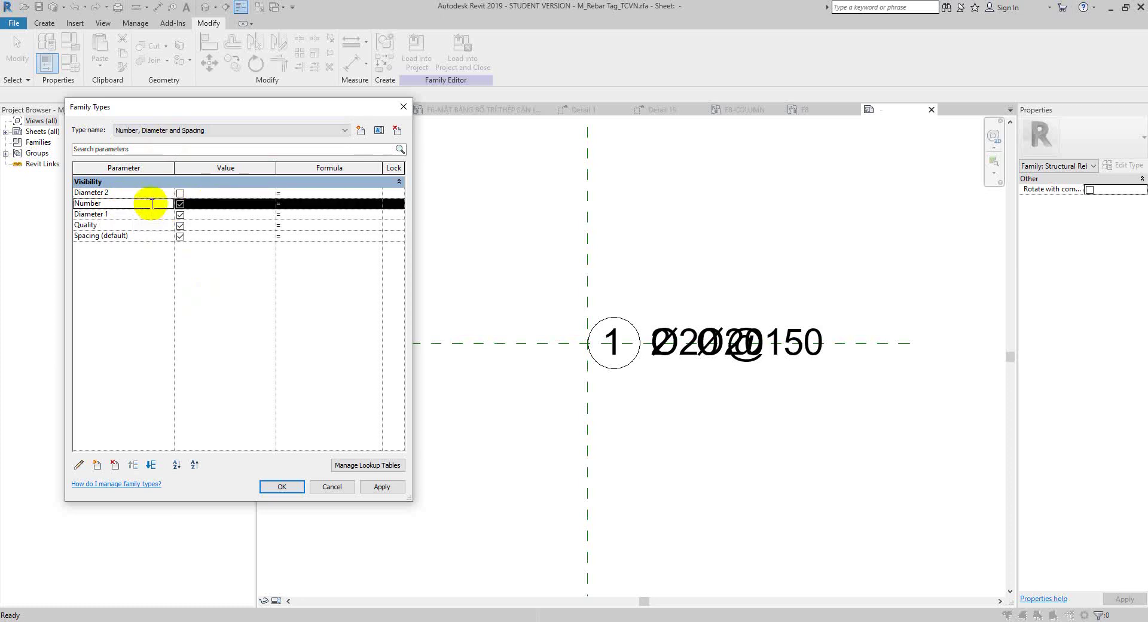
{"action": "left_click", "coordinate": [138, 213]}
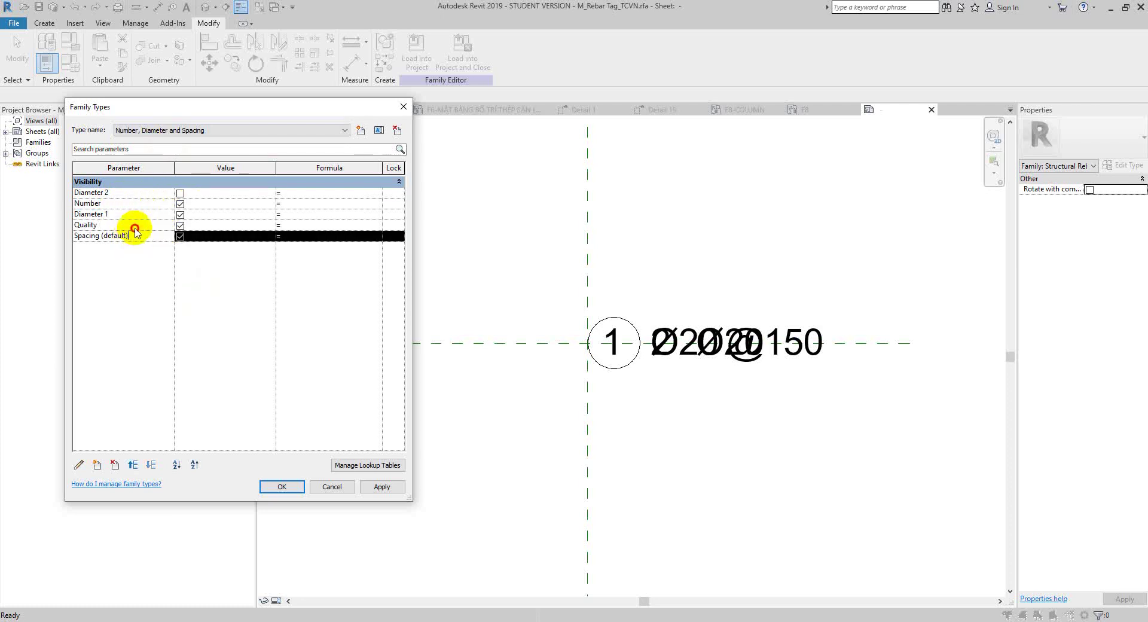
{"action": "left_click", "coordinate": [180, 225]}
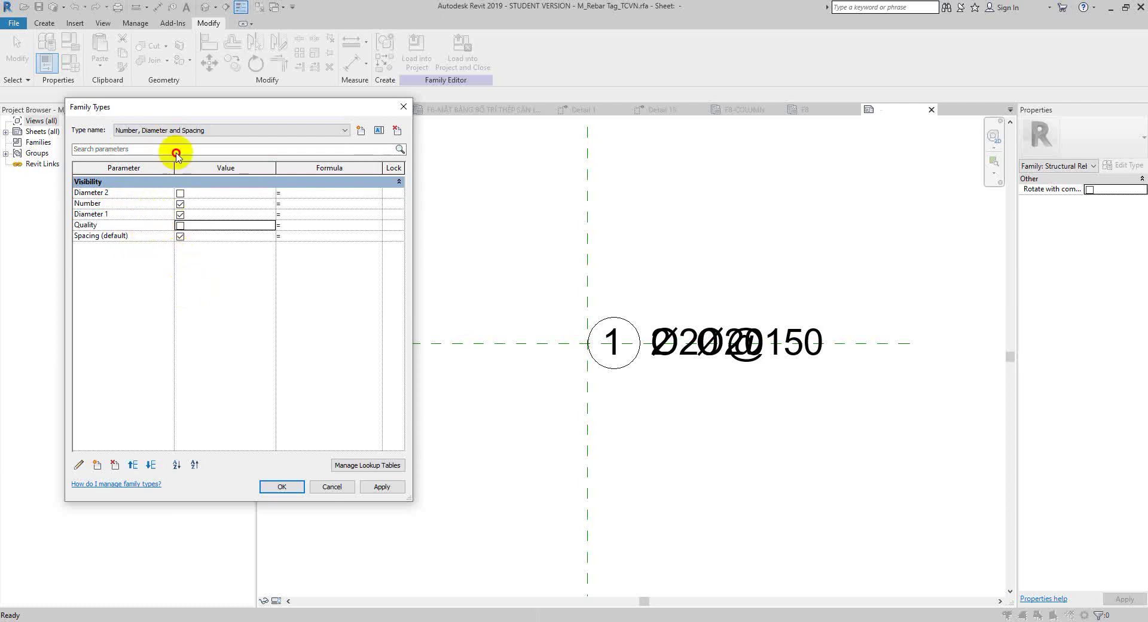
{"action": "left_click", "coordinate": [174, 130]}
{"action": "left_click", "coordinate": [176, 149]}
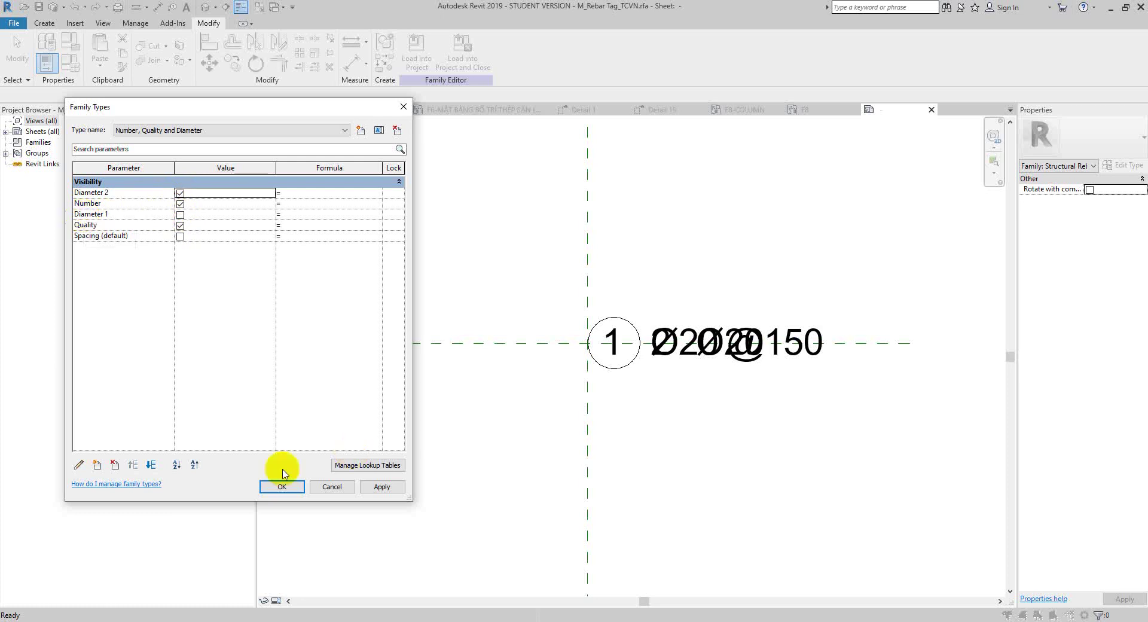
{"action": "left_click", "coordinate": [278, 490]}
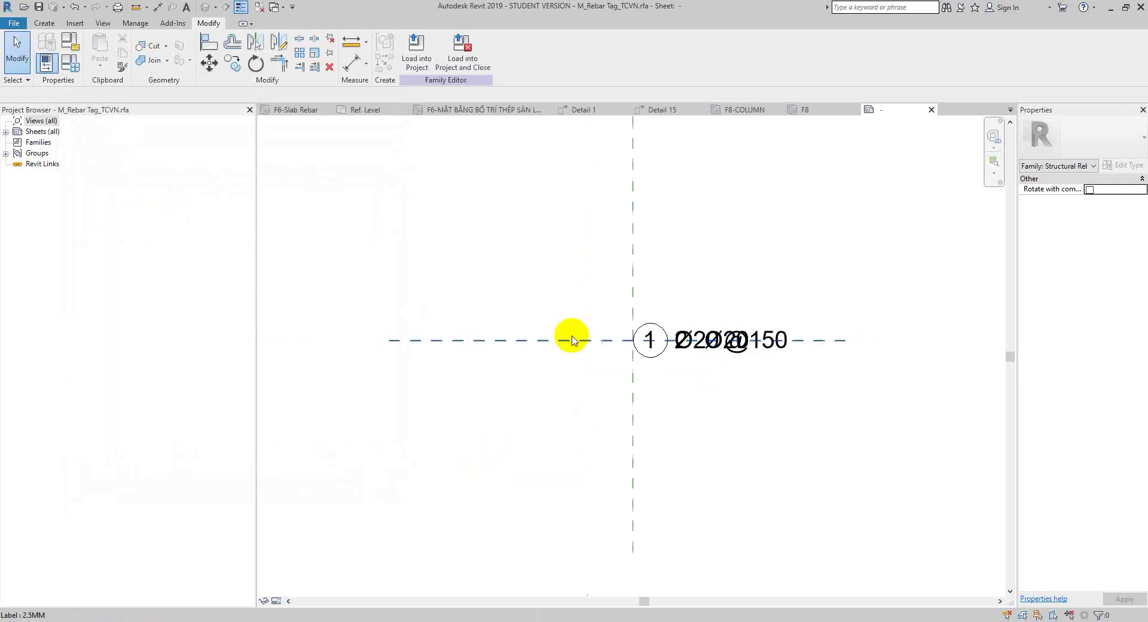
{"action": "scroll", "coordinate": [574, 335], "scroll_direction": "down", "scroll_amount": 2}
{"action": "middle_click_drag", "start_coordinate": [583, 378], "coordinate": [461, 300]}
{"action": "scroll", "coordinate": [461, 300], "scroll_direction": "up", "scroll_amount": 2}
{"action": "scroll", "coordinate": [397, 290], "scroll_direction": "down", "scroll_amount": 2}
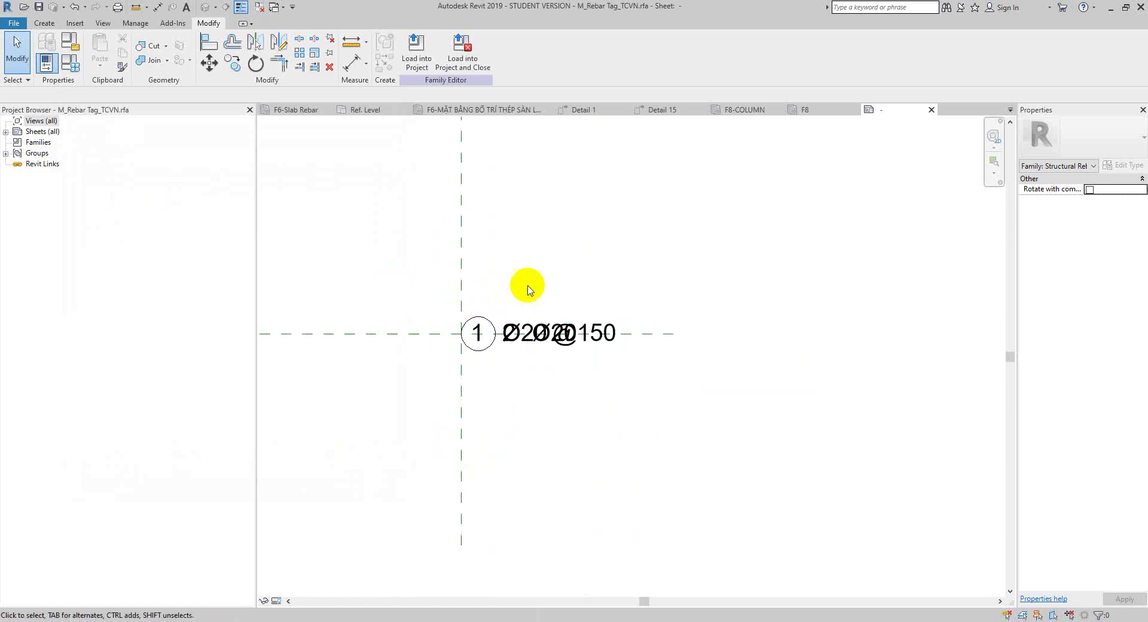
{"action": "left_click", "coordinate": [442, 286]}
{"action": "left_click_drag", "start_coordinate": [442, 286], "coordinate": [657, 373]}
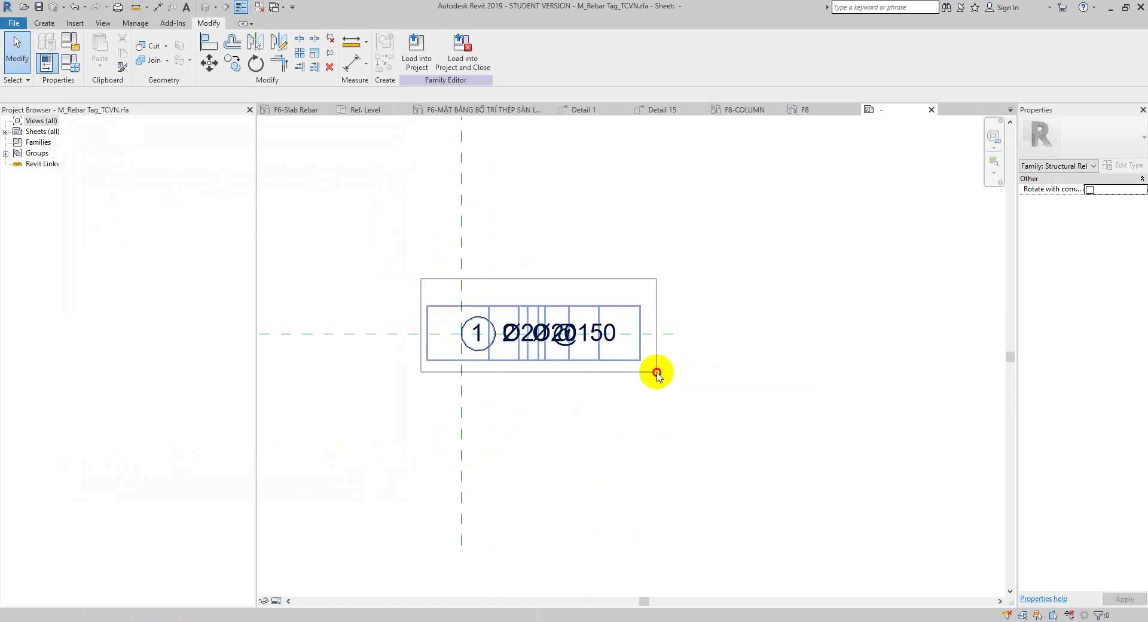
{"action": "left_click", "coordinate": [70, 63]}
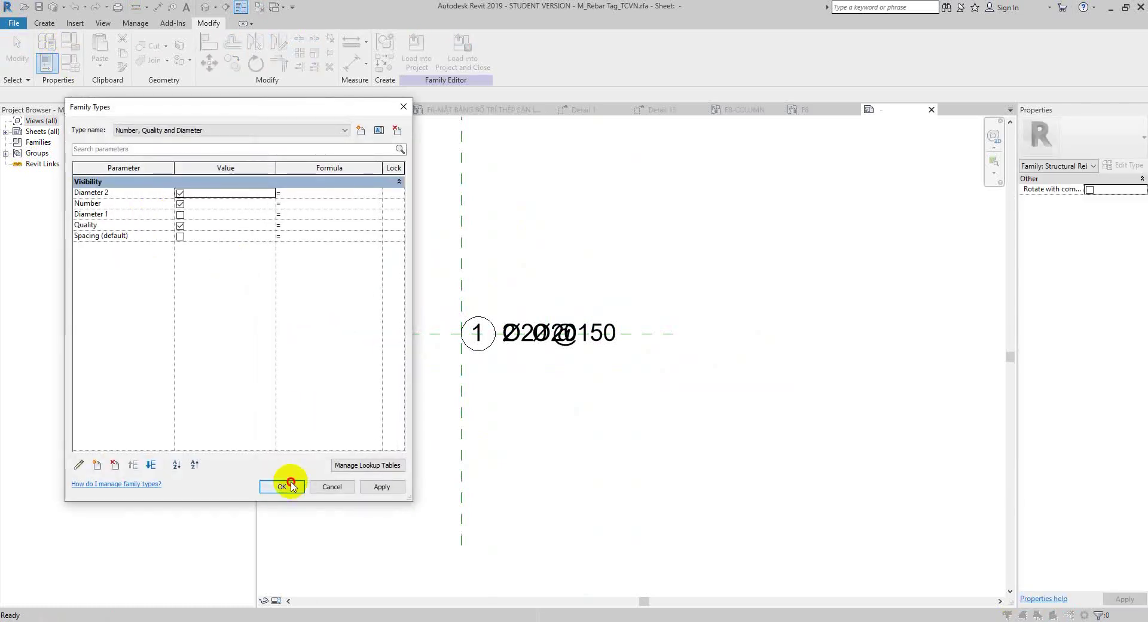
{"action": "left_click", "coordinate": [290, 484]}
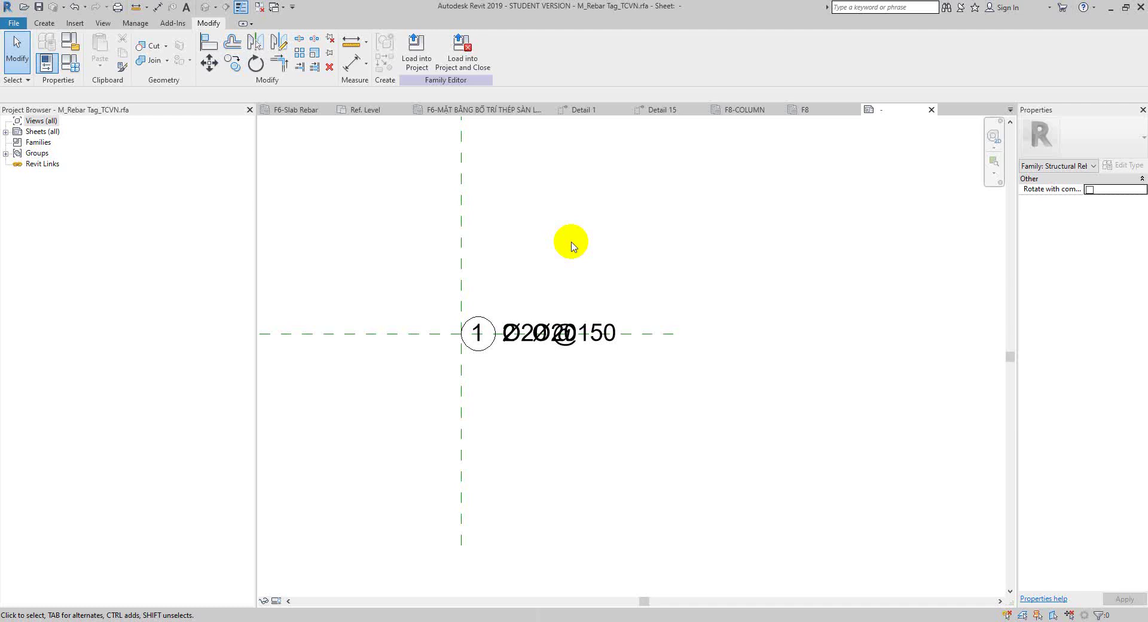
{"action": "left_click", "coordinate": [416, 59]}
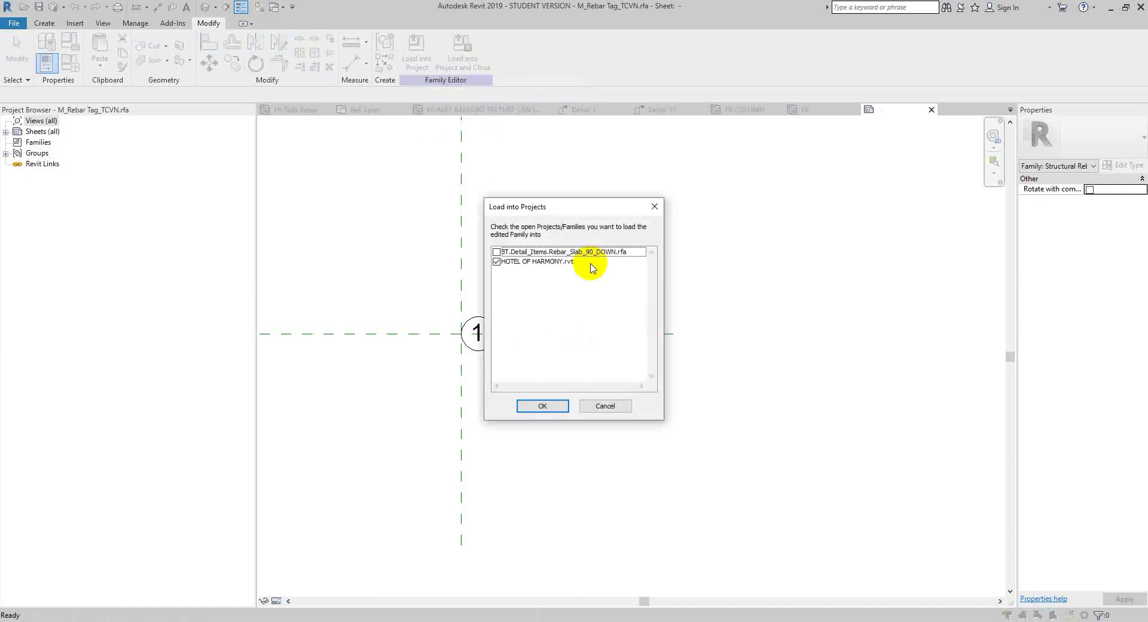
{"action": "left_click", "coordinate": [543, 407]}
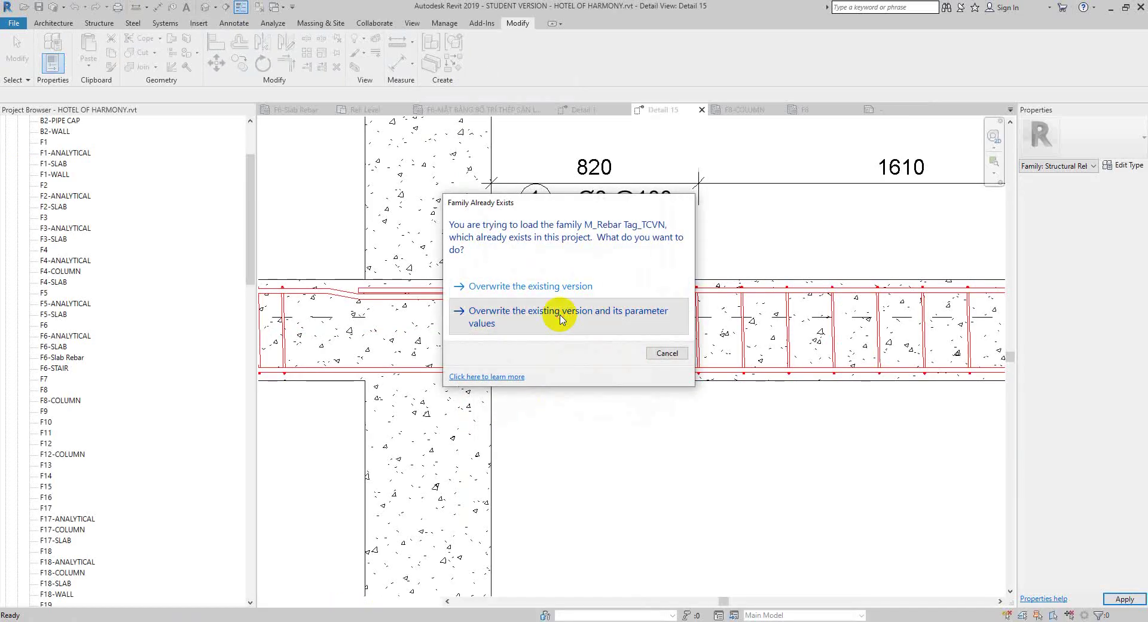
{"action": "left_click", "coordinate": [555, 316]}
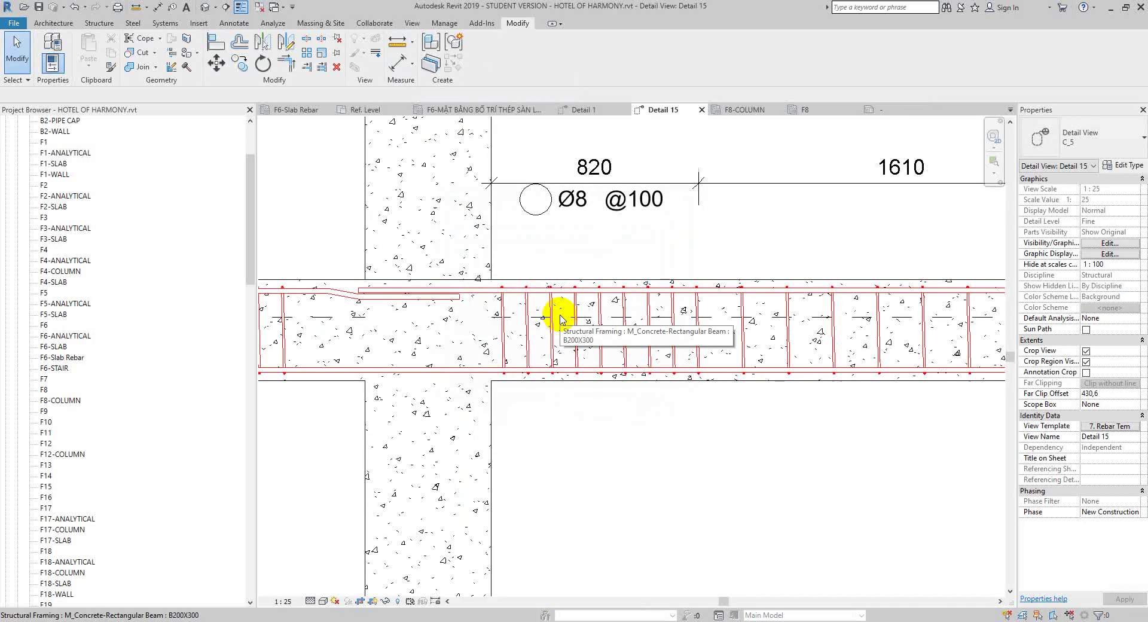
{"action": "left_click", "coordinate": [556, 199]}
{"action": "left_click", "coordinate": [1098, 143]}
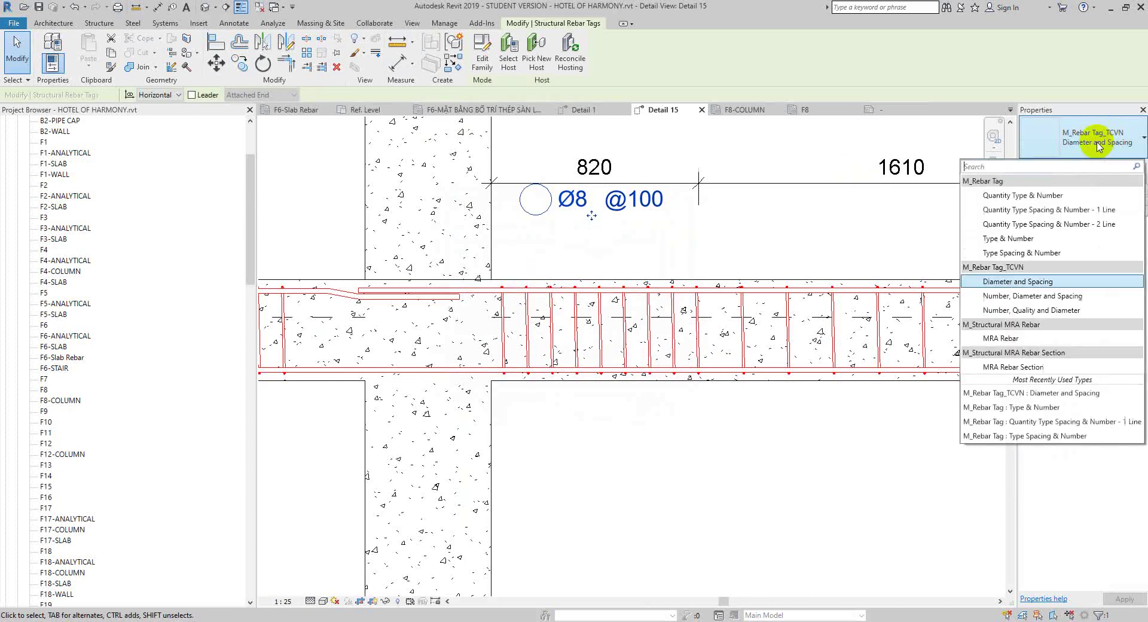
{"action": "left_click", "coordinate": [1035, 282]}
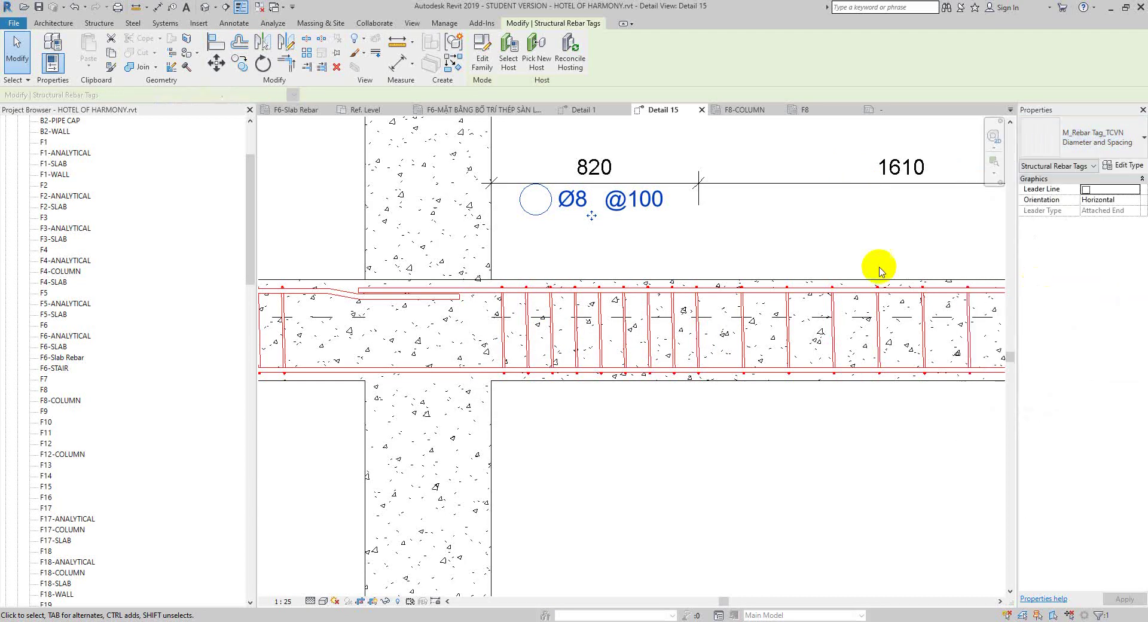
{"action": "left_click", "coordinate": [723, 232]}
{"action": "left_click", "coordinate": [521, 193]}
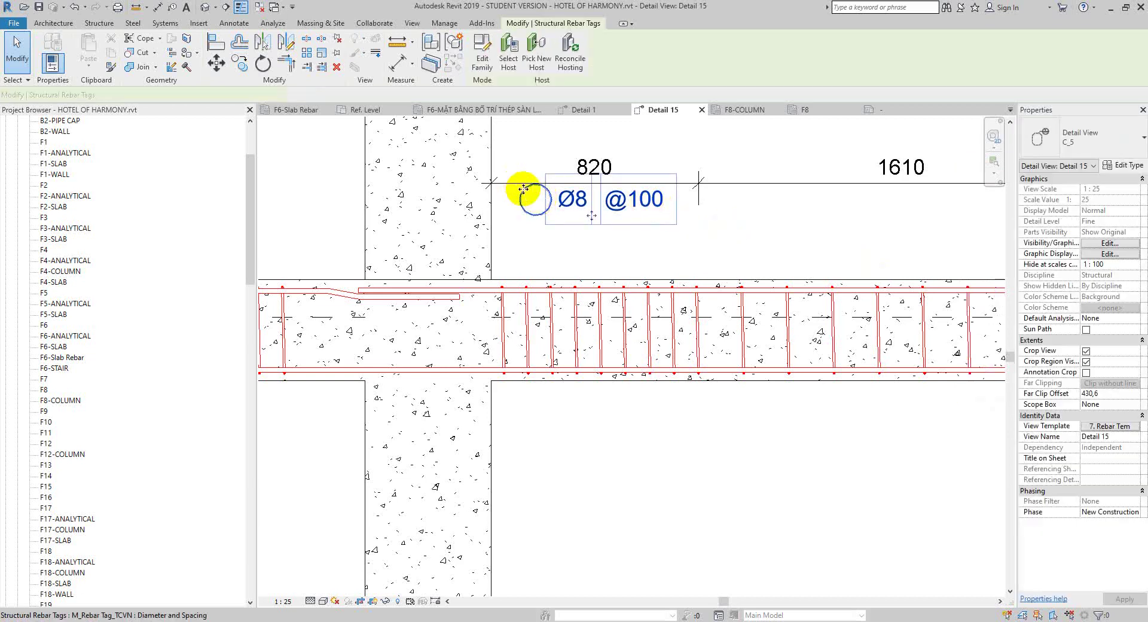
{"action": "left_click", "coordinate": [522, 203]}
{"action": "left_click", "coordinate": [482, 51]}
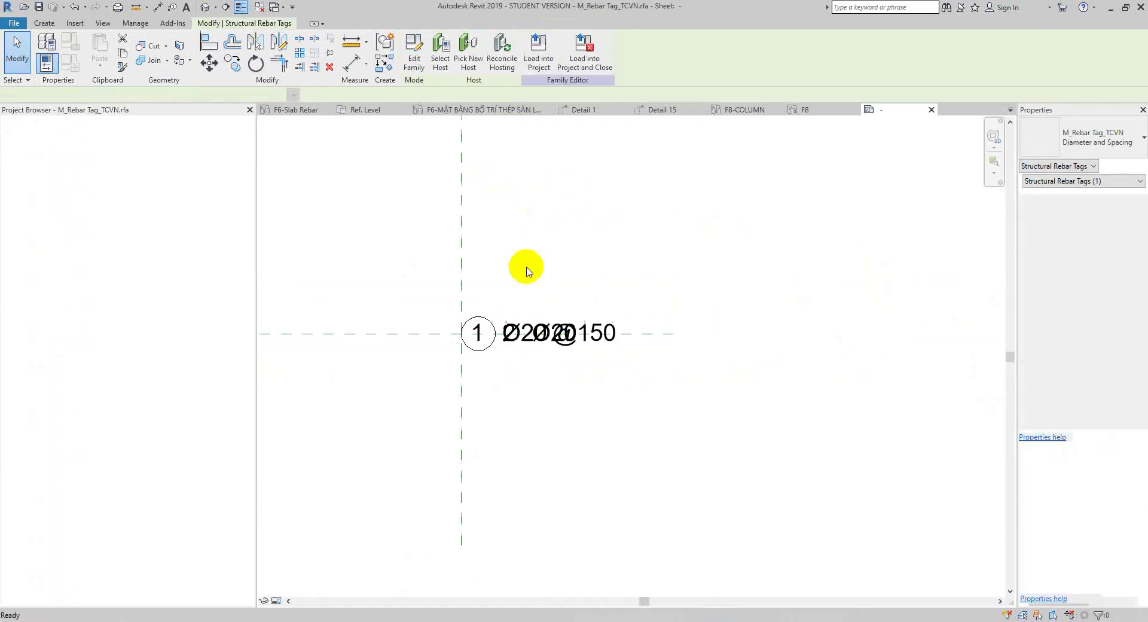
Step: Link the circle outline's Visible property to the existing Number family parameter
{"action": "left_click", "coordinate": [481, 318]}
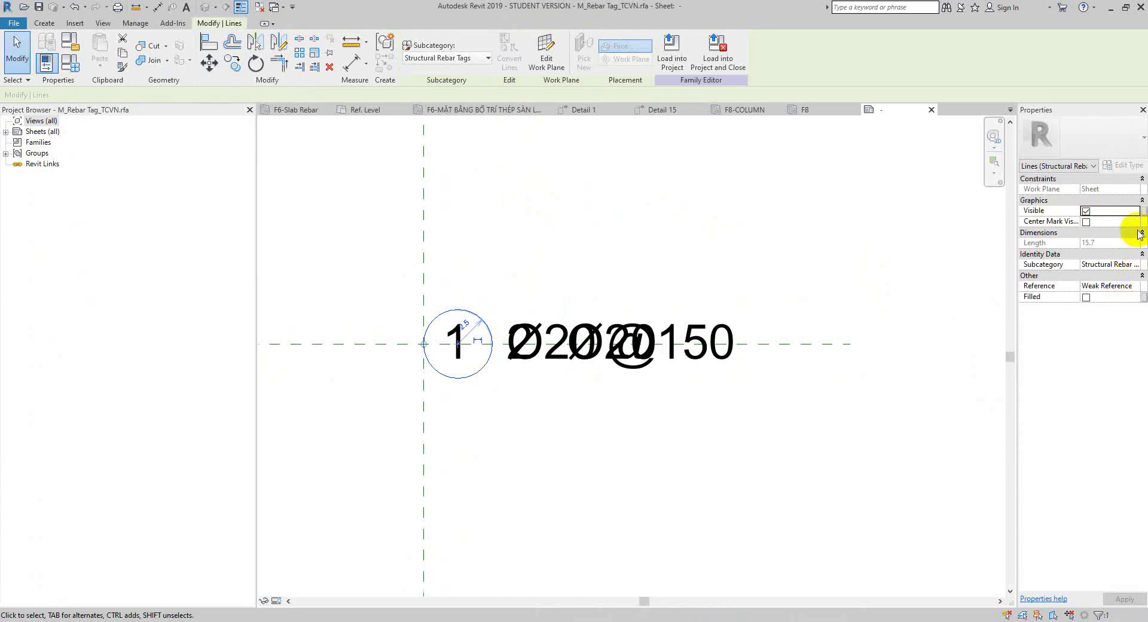
{"action": "left_click", "coordinate": [1142, 213]}
{"action": "type", "text": "Circle"}
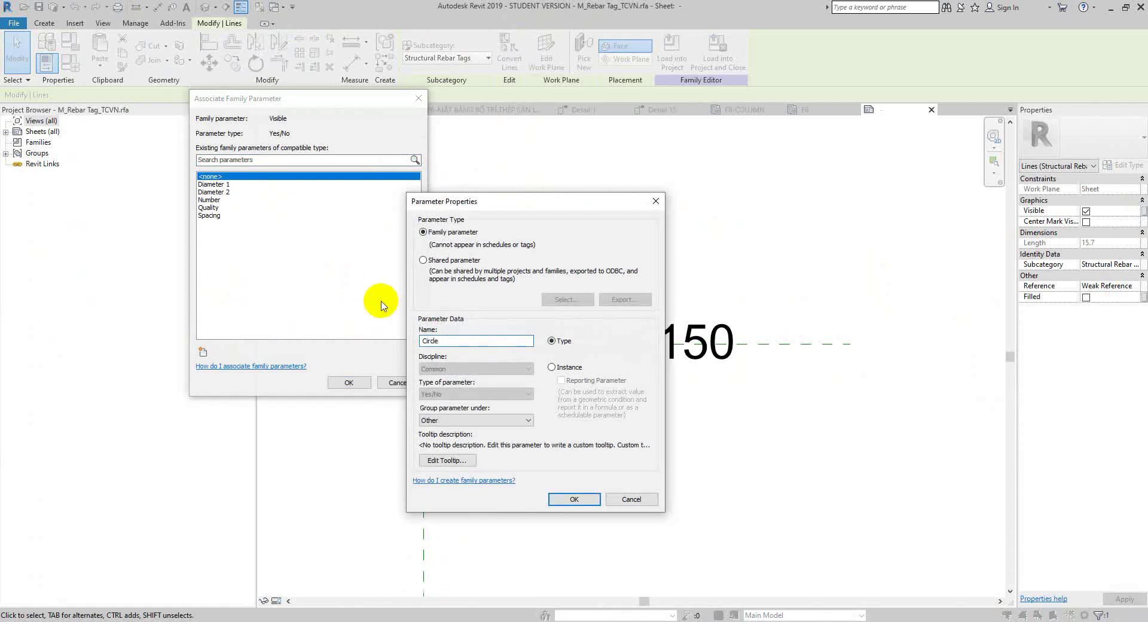
{"action": "key", "text": "Escape"}
{"action": "left_click", "coordinate": [209, 200]}
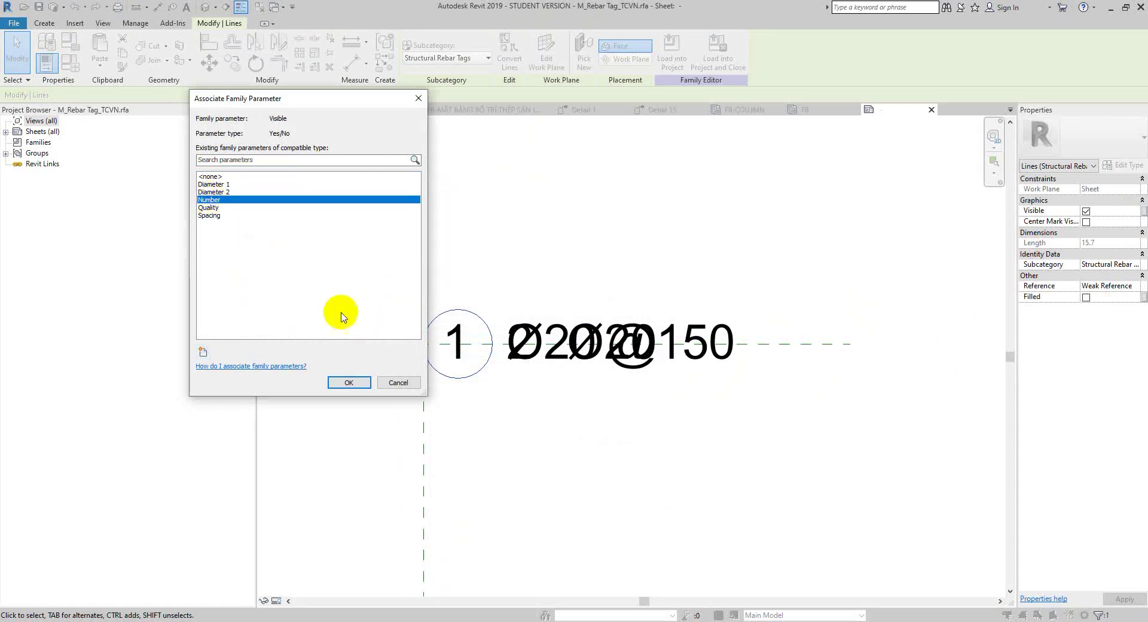
{"action": "left_click", "coordinate": [346, 384]}
{"action": "left_click", "coordinate": [341, 440]}
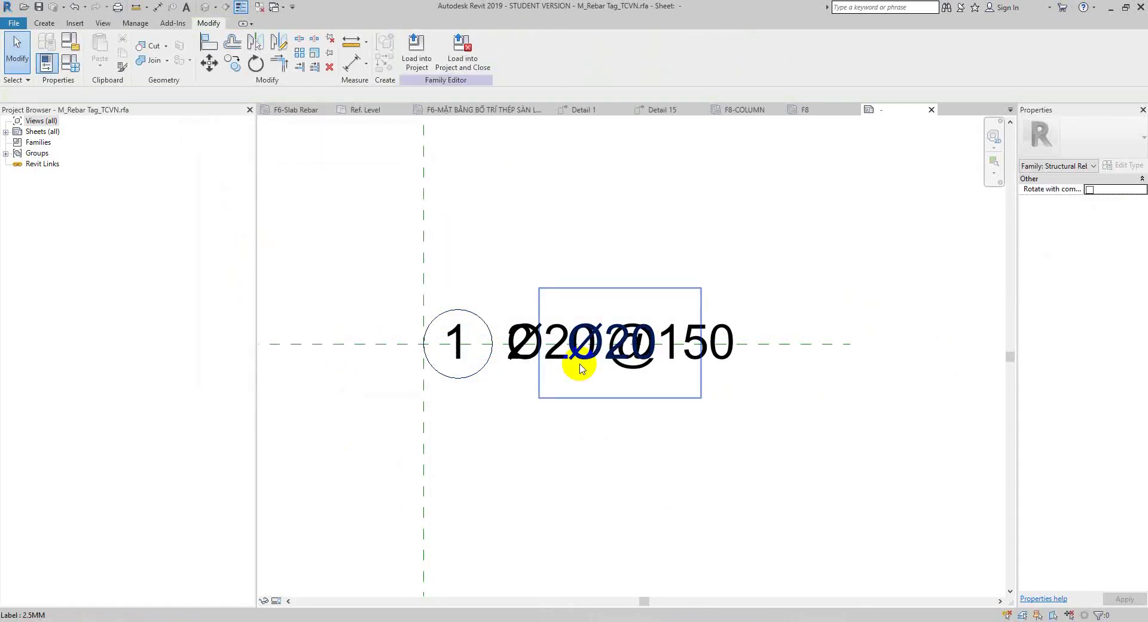
Step: Move the Ø20 and quantity labels down a row and nudge Ø20 to the left
{"action": "left_click", "coordinate": [535, 354]}
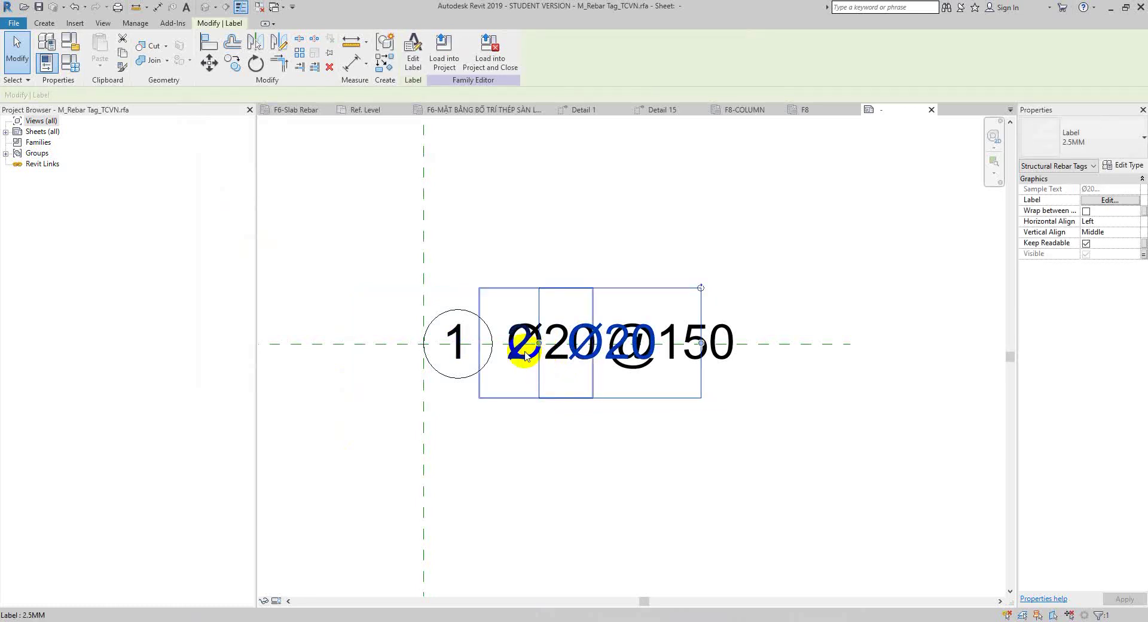
{"action": "left_click", "coordinate": [526, 354]}
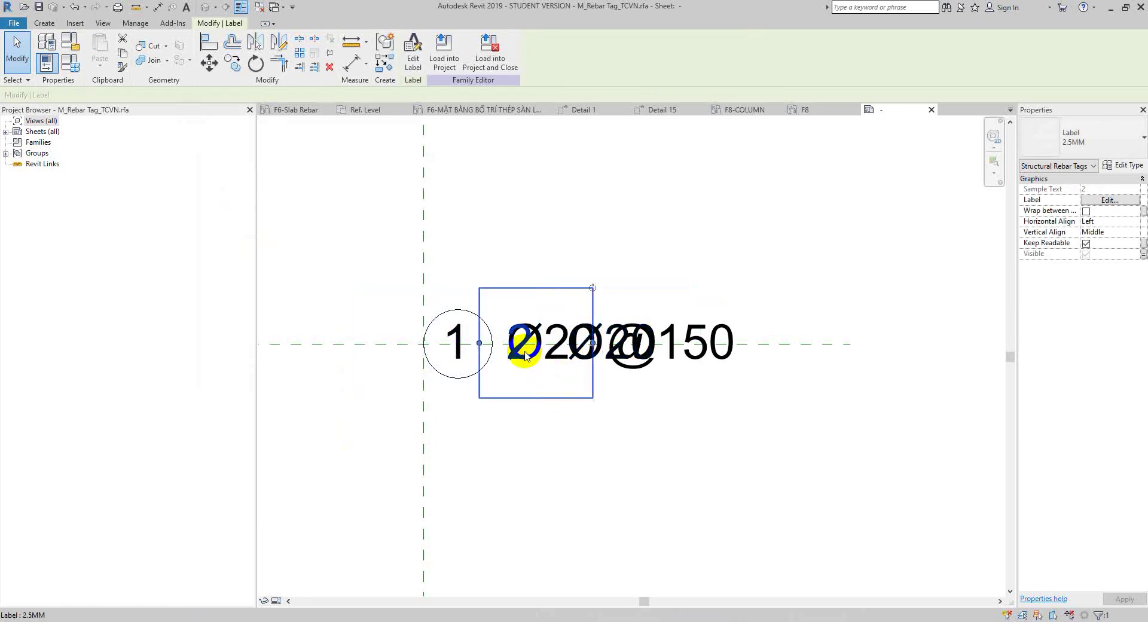
{"action": "left_click", "coordinate": [623, 347]}
{"action": "left_click", "coordinate": [520, 344]}
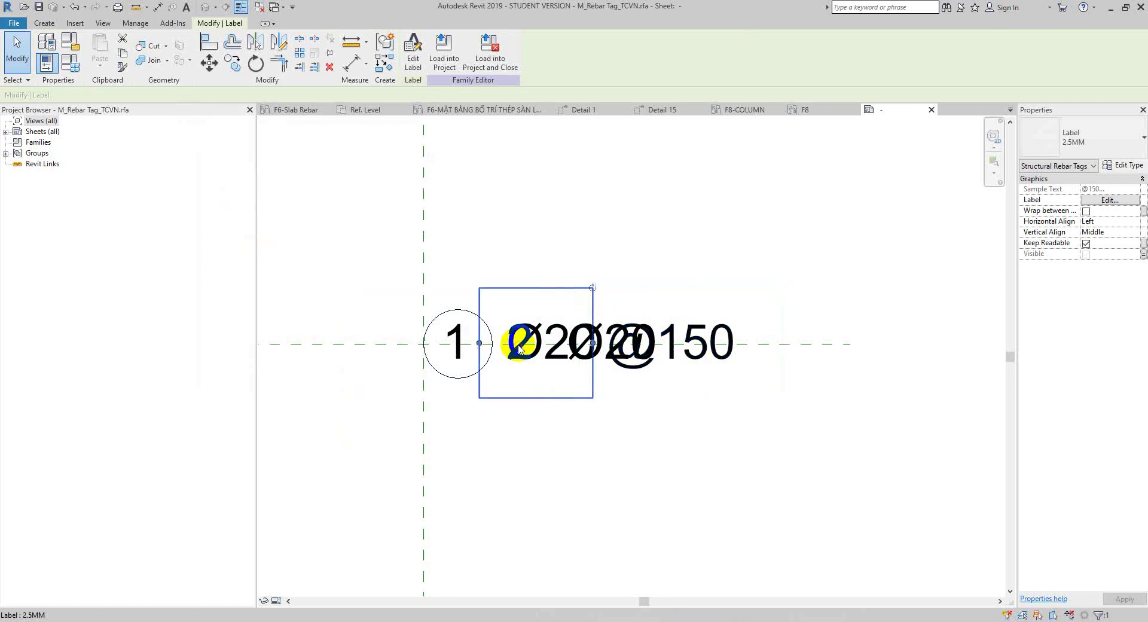
{"action": "left_click", "coordinate": [610, 342], "text": "ctrl"}
{"action": "left_click_drag", "start_coordinate": [615, 343], "coordinate": [601, 422]}
{"action": "left_click", "coordinate": [782, 464]}
{"action": "left_click", "coordinate": [631, 438]}
{"action": "key", "text": "Left"}
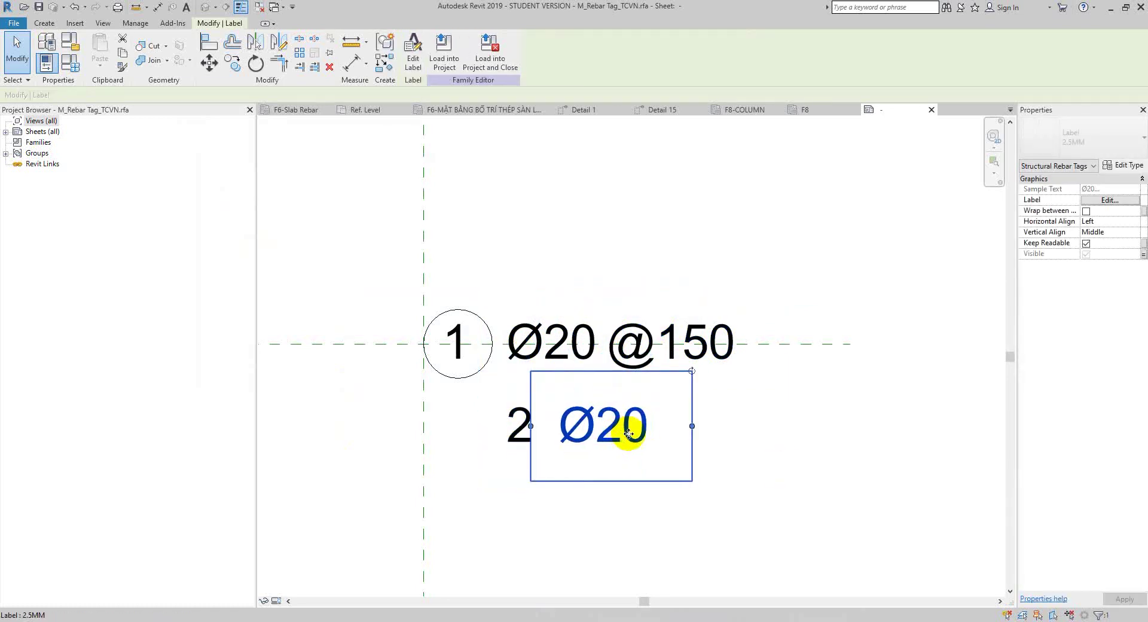
{"action": "key", "text": "Left"}
{"action": "key", "text": "Left"}
{"action": "key", "text": "Left"}
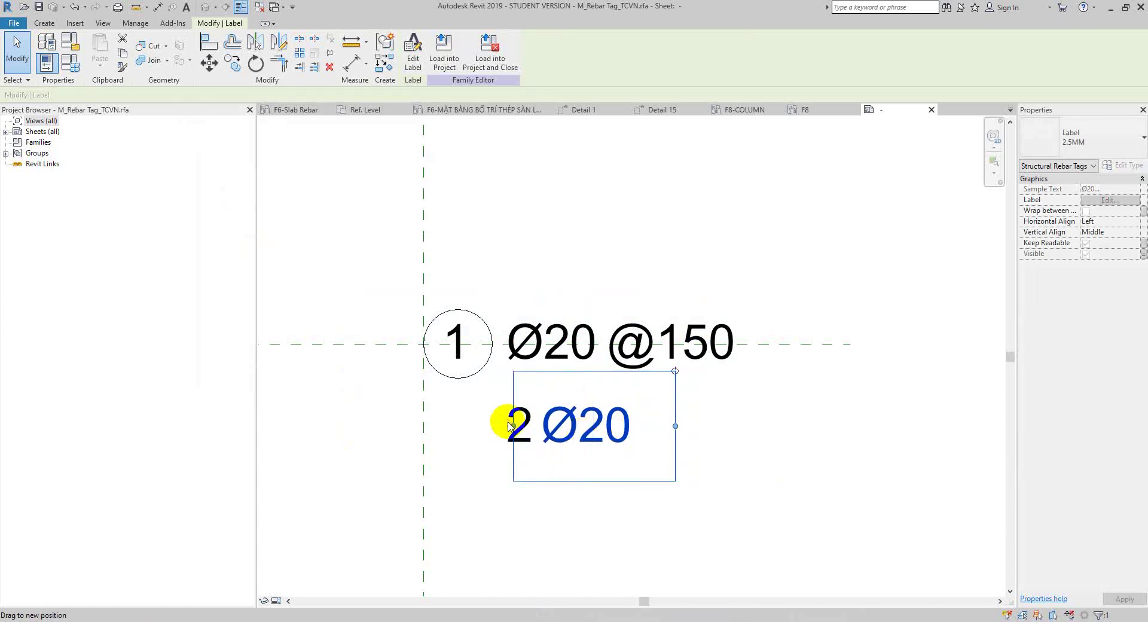
Step: Set the Quantity label's sample value to 20 and nudge the Ø20 label right
{"action": "left_click", "coordinate": [507, 419]}
{"action": "left_click", "coordinate": [412, 48]}
{"action": "type", "text": "20"}
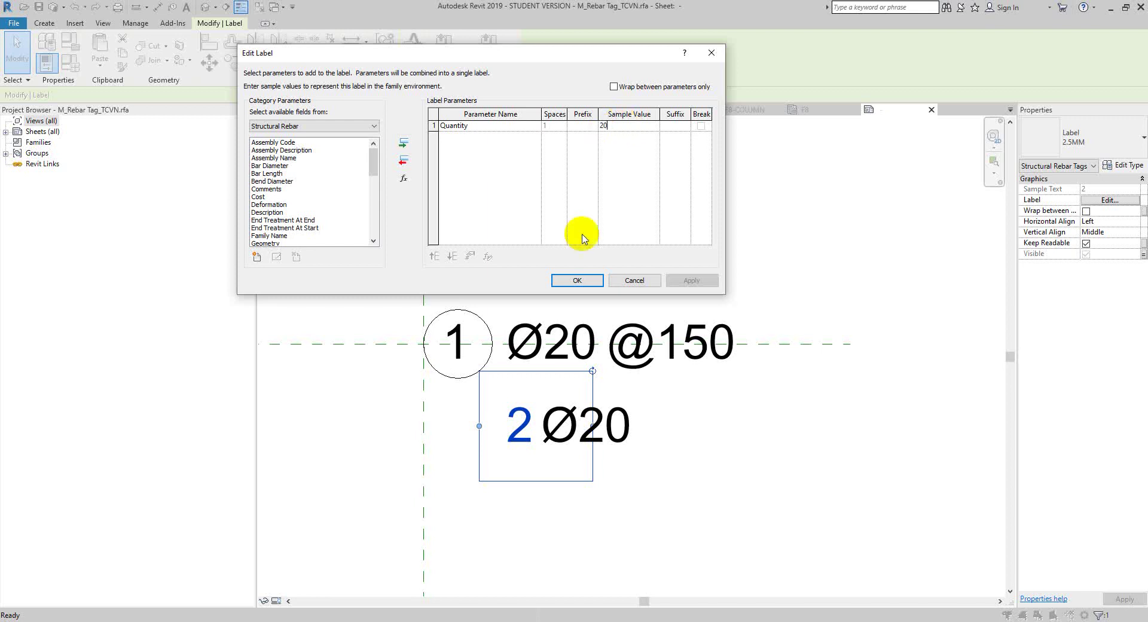
{"action": "left_click", "coordinate": [577, 280]}
{"action": "left_click", "coordinate": [615, 424]}
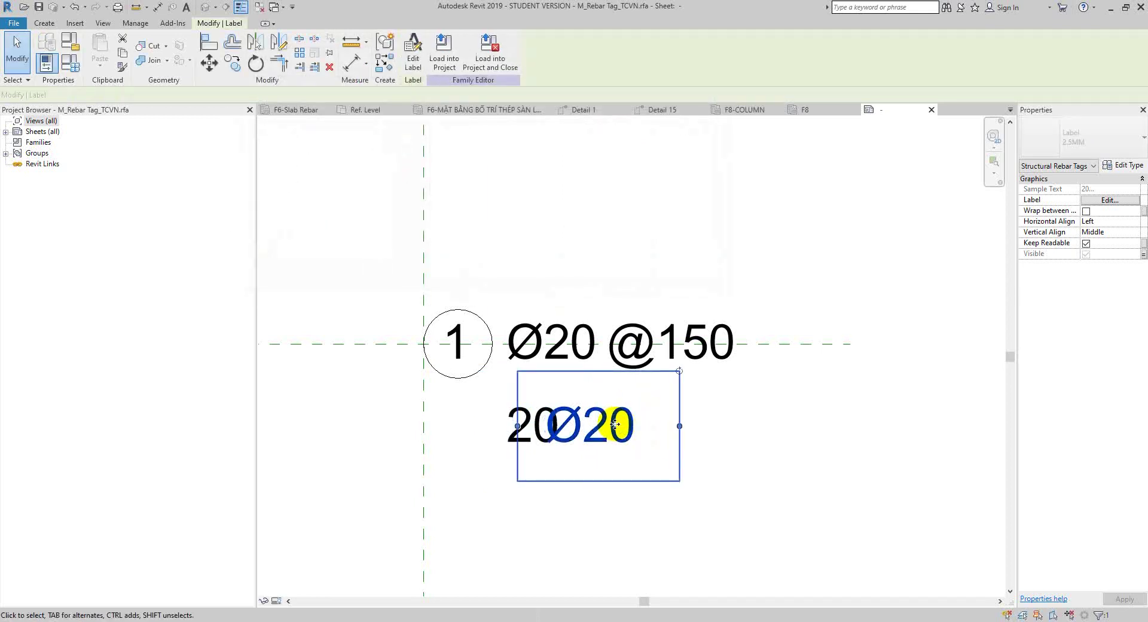
{"action": "key", "text": "Right"}
{"action": "key", "text": "Right"}
{"action": "key", "text": "Right"}
{"action": "key", "text": "Right"}
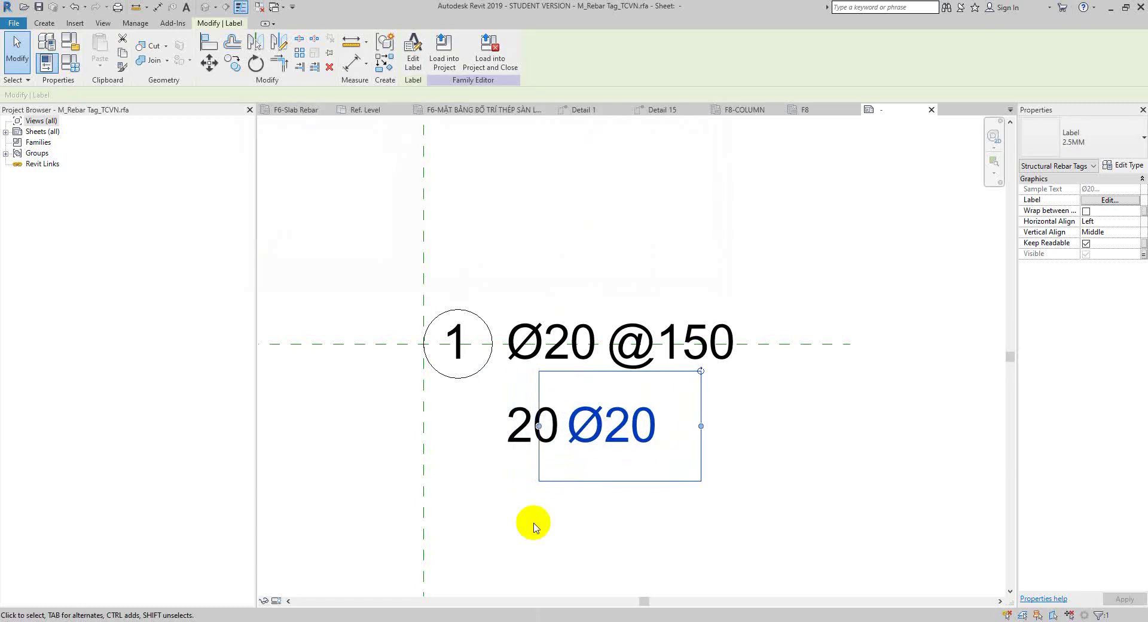
Step: Move the 20Ø20 labels back up onto the tag's main line
{"action": "left_click", "coordinate": [532, 525]}
{"action": "left_click", "coordinate": [508, 426]}
{"action": "left_click", "coordinate": [584, 424], "text": "ctrl"}
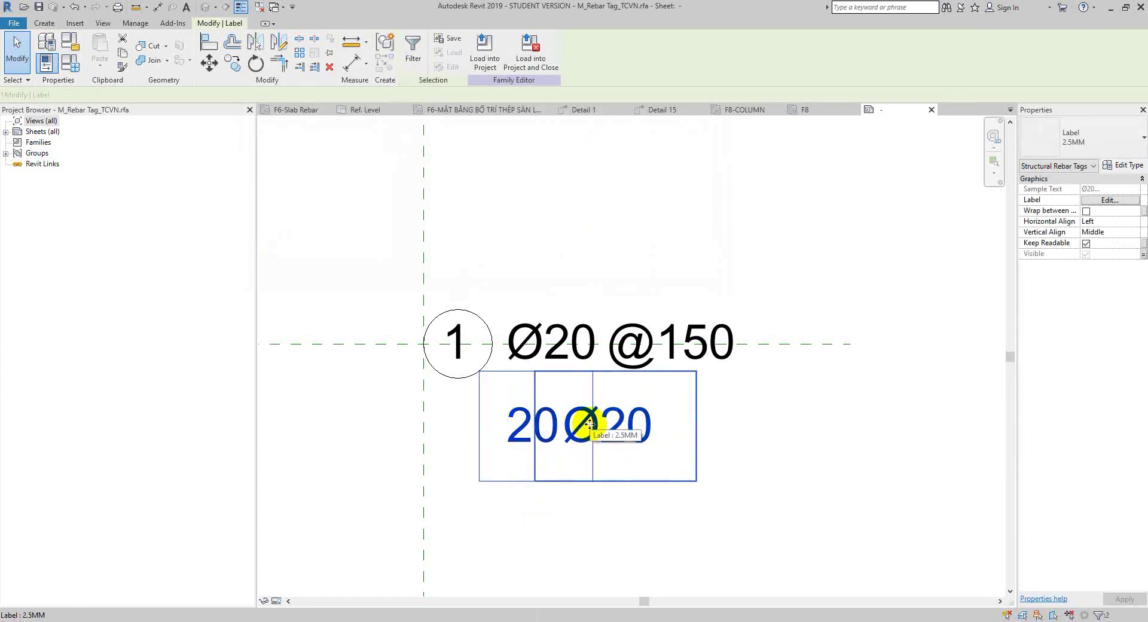
{"action": "left_click_drag", "start_coordinate": [584, 425], "coordinate": [585, 299]}
Step: Load the tag family into HOTEL OF HARMONY, overwriting the existing version and parameters
{"action": "key", "text": "Escape"}
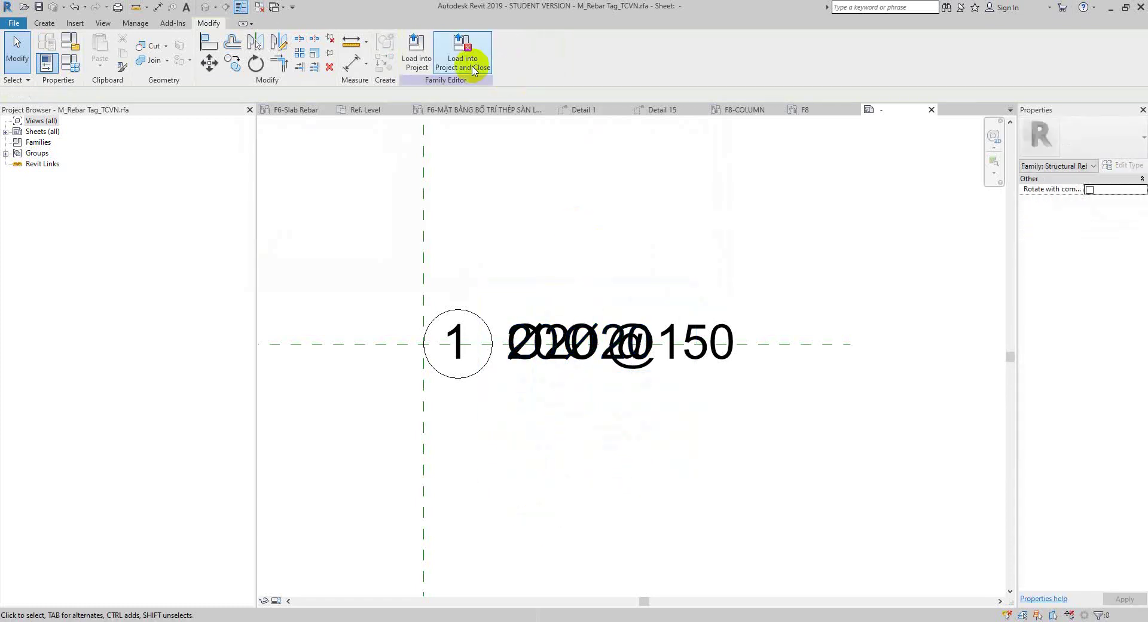
{"action": "left_click", "coordinate": [461, 53]}
{"action": "left_click", "coordinate": [541, 405]}
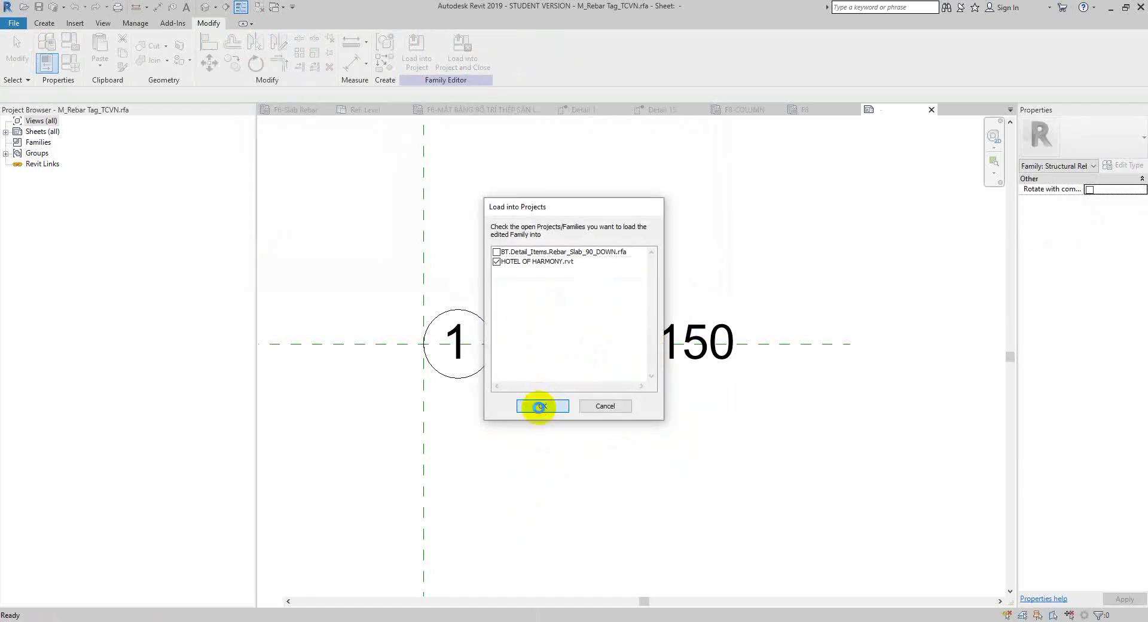
{"action": "left_click", "coordinate": [573, 301]}
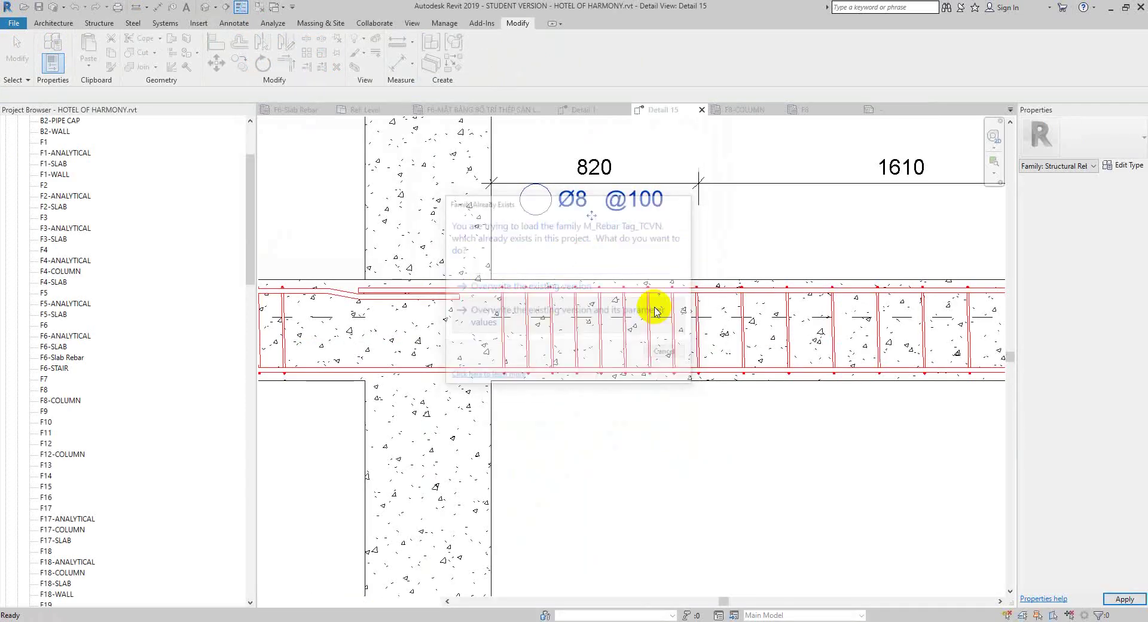
{"action": "left_click", "coordinate": [638, 199]}
{"action": "scroll", "coordinate": [639, 199], "scroll_direction": "up", "scroll_amount": 2}
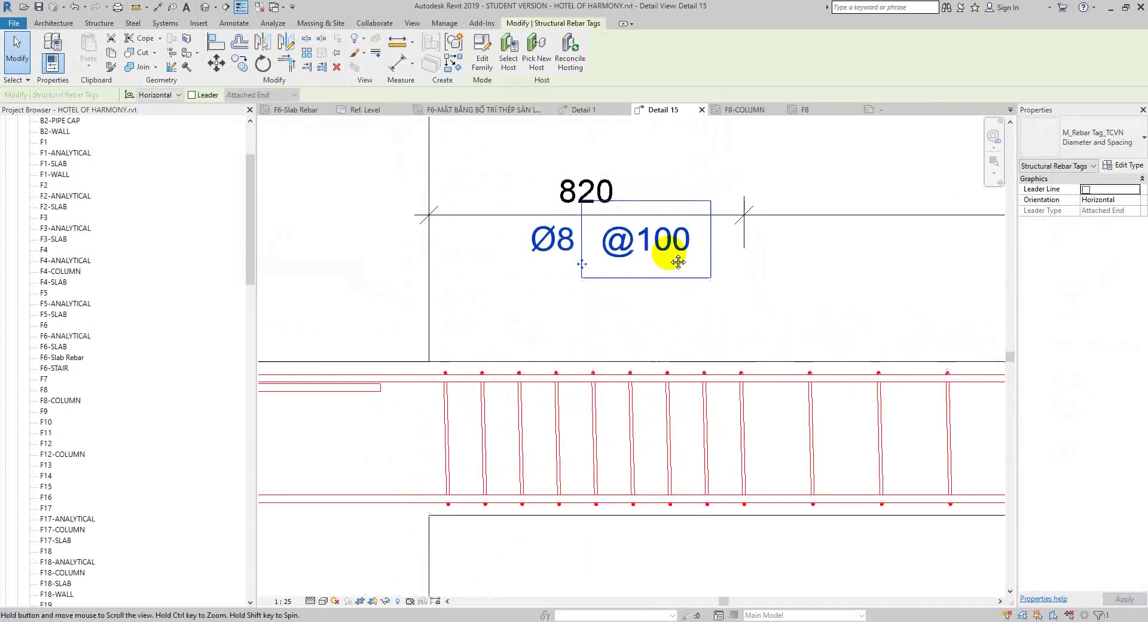
{"action": "middle_click_drag", "start_coordinate": [674, 259], "coordinate": [628, 313]}
{"action": "left_click_drag", "start_coordinate": [627, 312], "coordinate": [581, 347]}
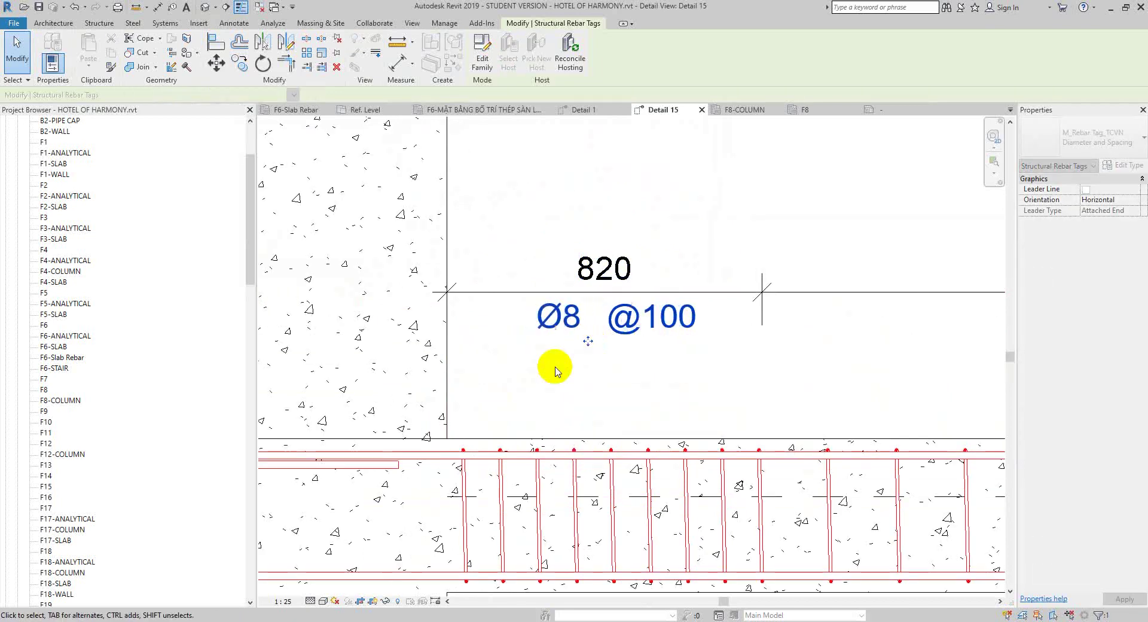
{"action": "left_click", "coordinate": [1071, 144]}
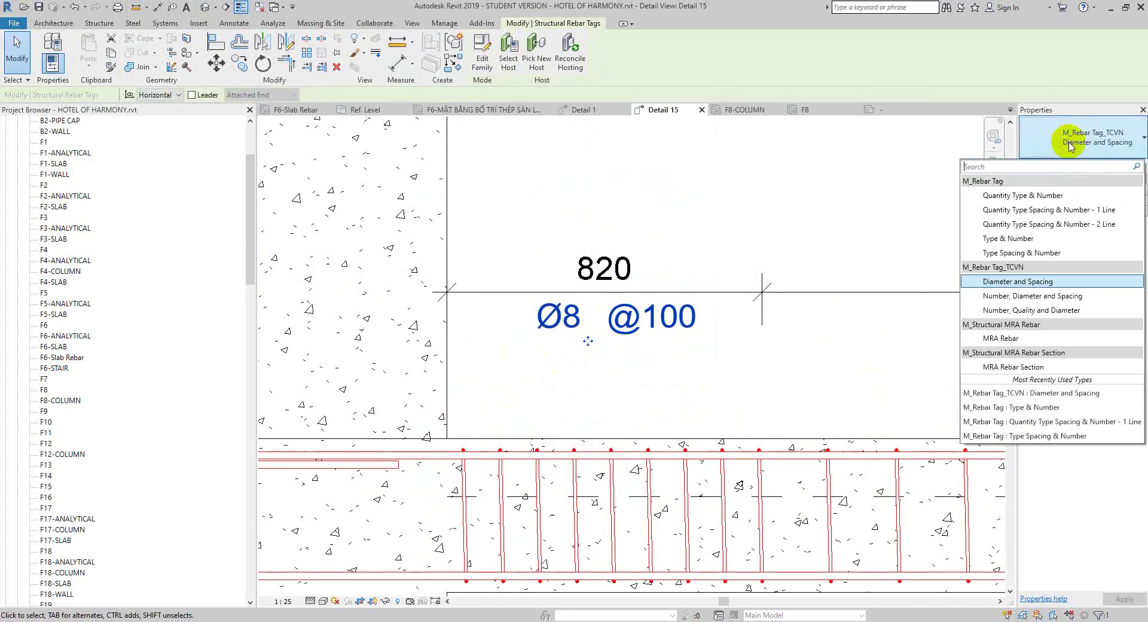
{"action": "left_click", "coordinate": [1027, 288]}
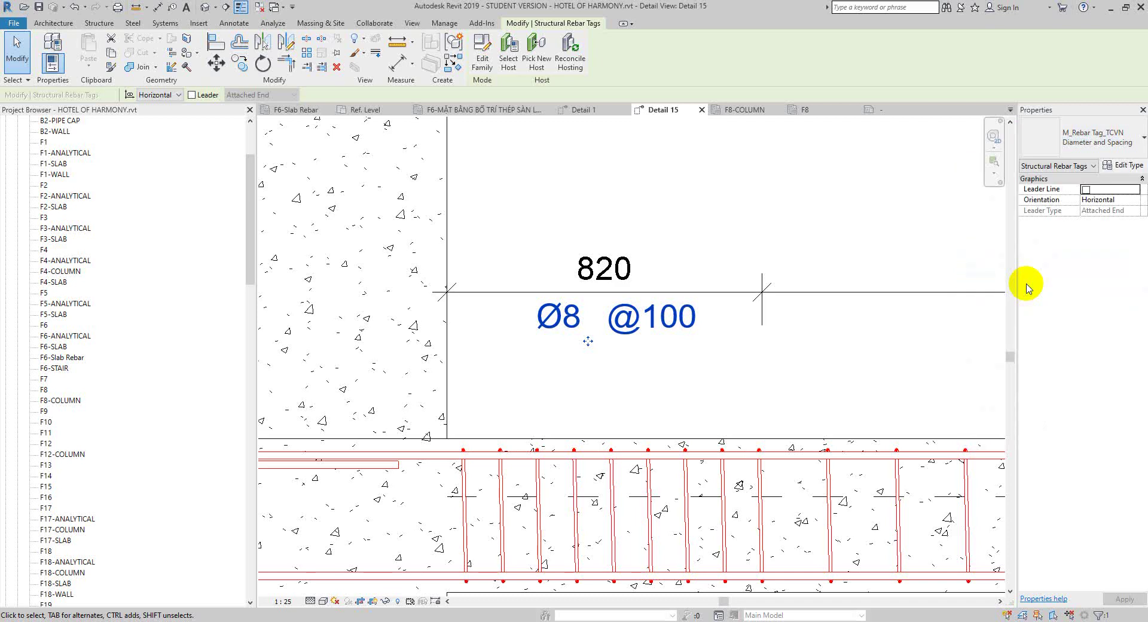
Step: Reselect the rebar tag and reopen M_Rebar Tag_TCVN.rfa for editing
{"action": "left_click", "coordinate": [786, 194]}
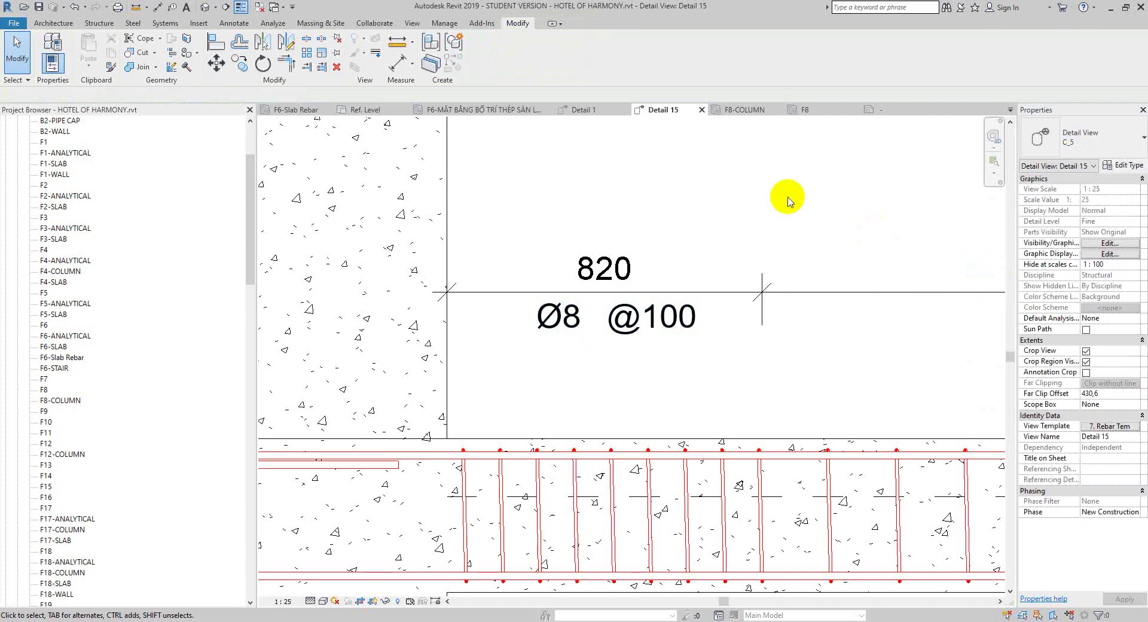
{"action": "left_click", "coordinate": [646, 316]}
{"action": "left_click", "coordinate": [482, 54]}
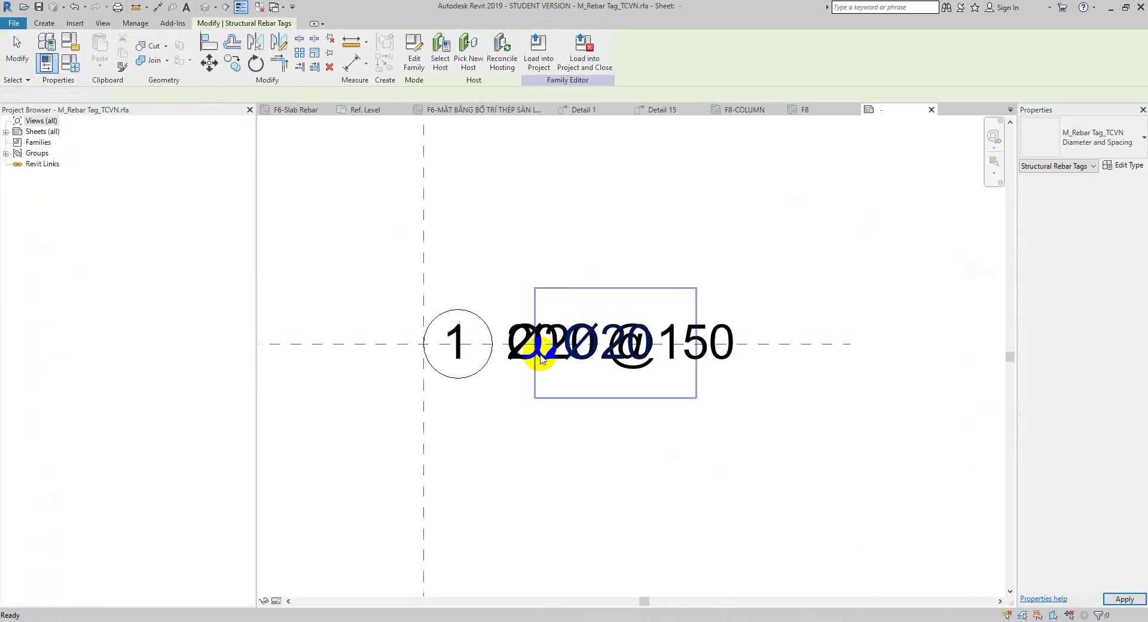
Step: Move the 20Ø20 labels below Ø20@150 and resize the Ø20 label to close the gap
{"action": "left_click", "coordinate": [613, 371]}
{"action": "left_click_drag", "start_coordinate": [606, 364], "coordinate": [599, 417]}
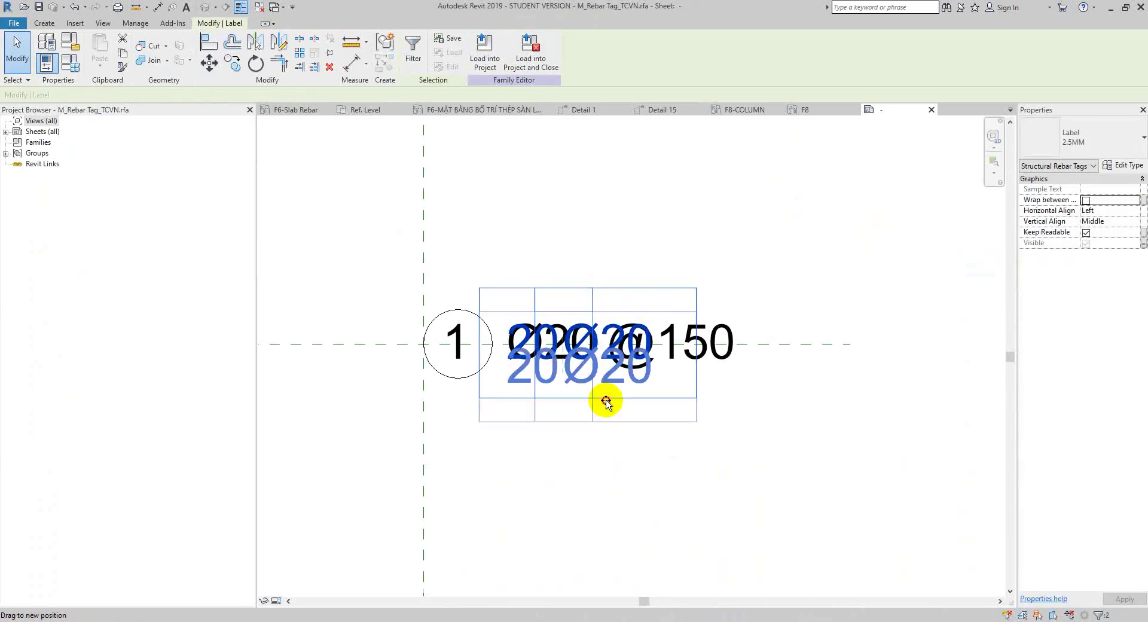
{"action": "left_click", "coordinate": [564, 326]}
{"action": "left_click", "coordinate": [638, 328]}
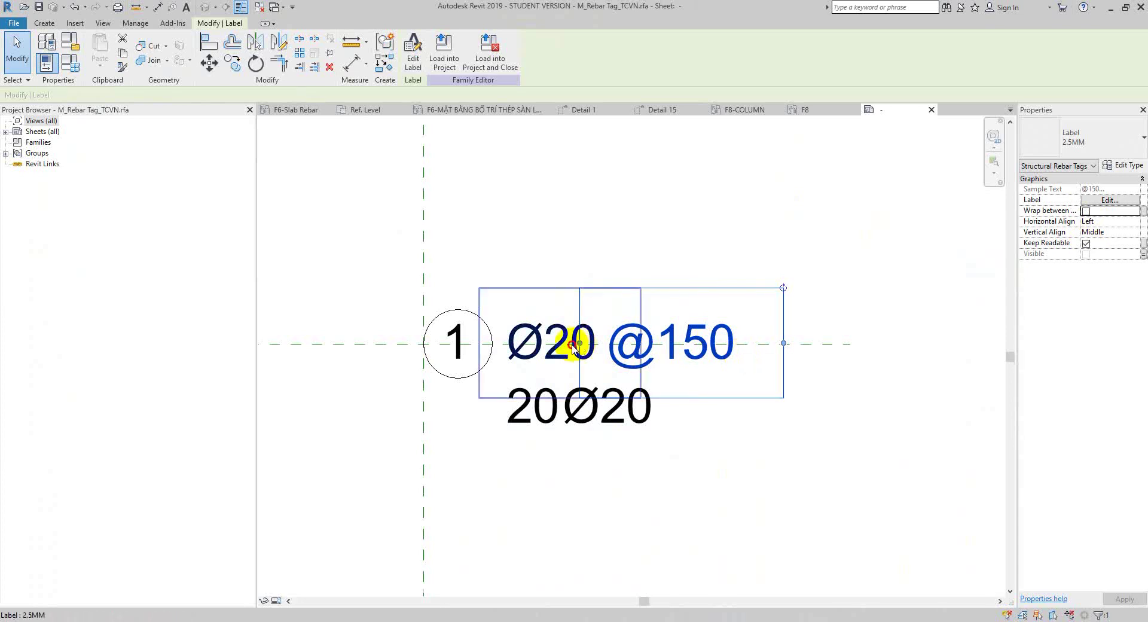
{"action": "left_click", "coordinate": [541, 342]}
{"action": "left_click_drag", "start_coordinate": [482, 343], "coordinate": [470, 343]}
{"action": "mouse_move", "coordinate": [583, 342]}
{"action": "left_mouse_down"}
{"action": "mouse_move", "coordinate": [634, 342]}
{"action": "mouse_move", "coordinate": [612, 336]}
{"action": "left_mouse_up"}
{"action": "left_click", "coordinate": [671, 340]}
{"action": "key", "text": "Escape"}
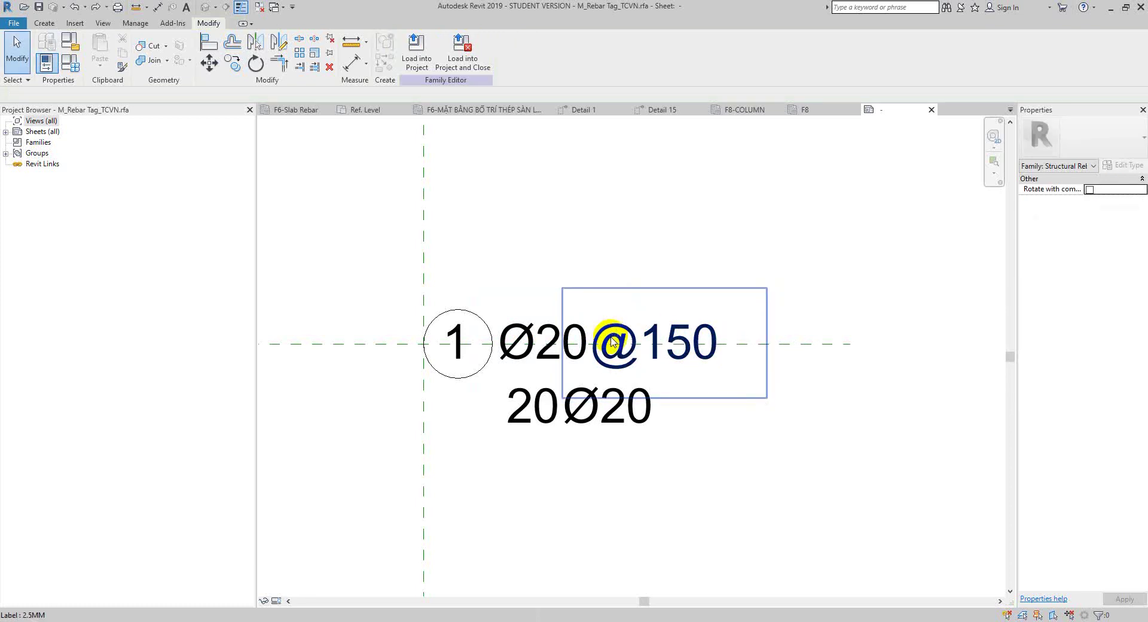
Step: Set the upper diameter label's sample value to 12
{"action": "left_click", "coordinate": [534, 342]}
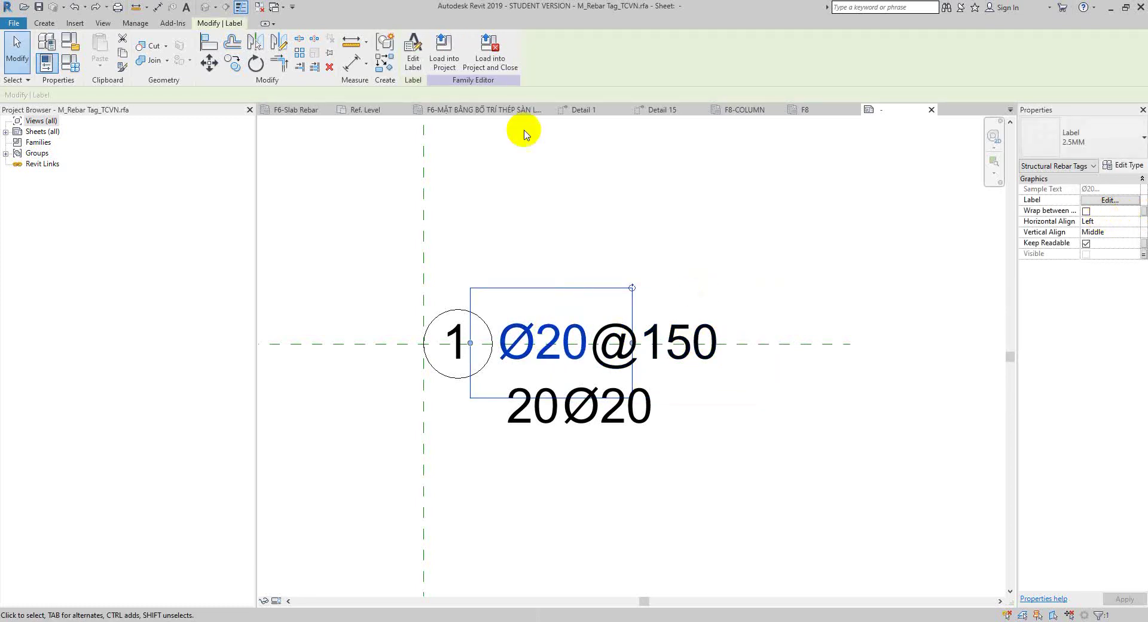
{"action": "left_click", "coordinate": [413, 52]}
{"action": "type", "text": "12"}
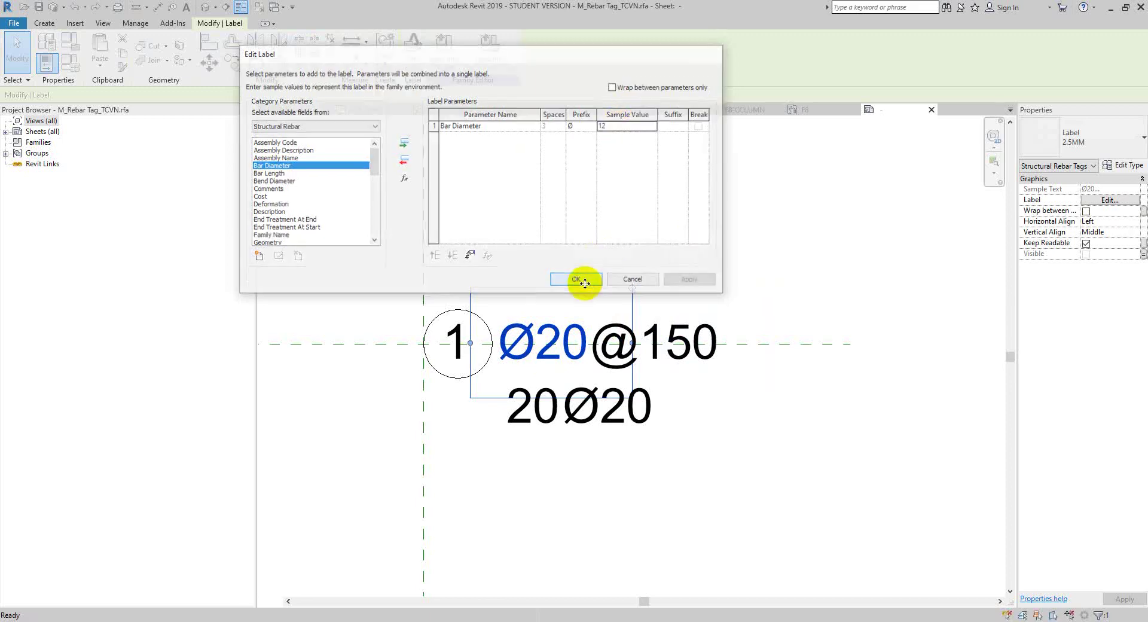
{"action": "left_click", "coordinate": [577, 280]}
{"action": "left_click", "coordinate": [775, 263]}
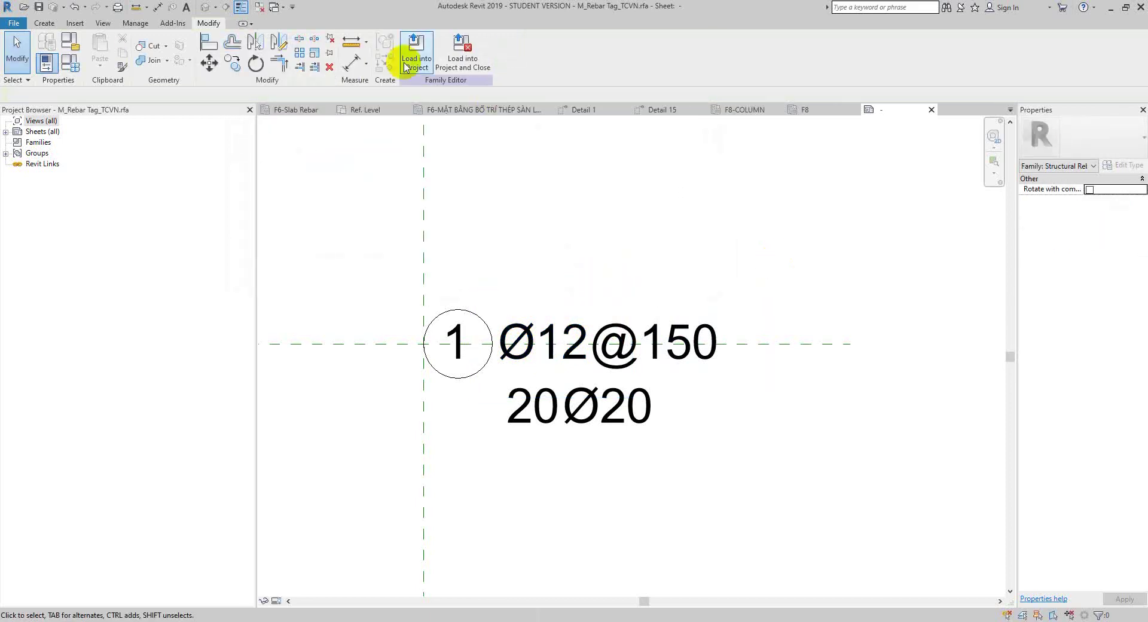
Step: Move the 20Ø20 labels up onto the Ø12@150 row
{"action": "left_click", "coordinate": [423, 55]}
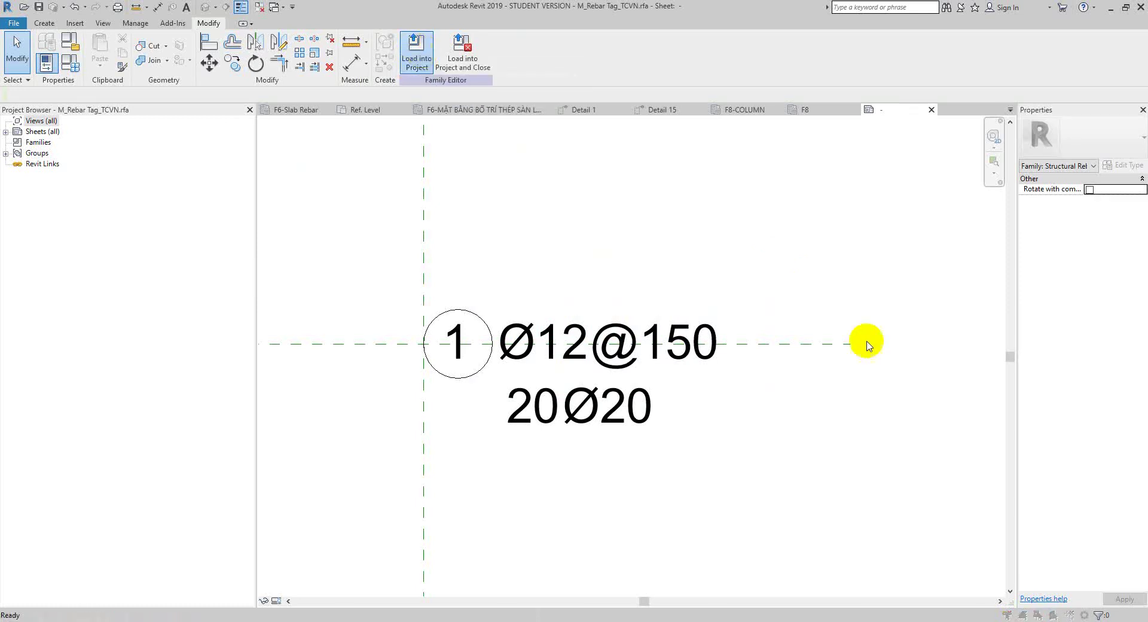
{"action": "left_click", "coordinate": [601, 407]}
{"action": "left_click", "coordinate": [585, 408]}
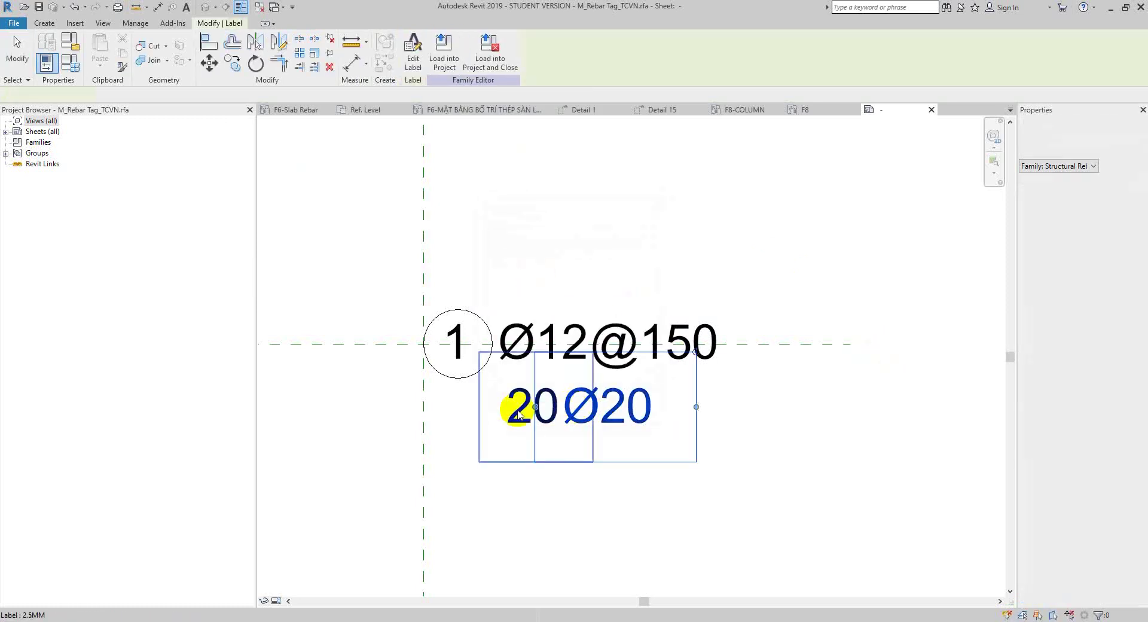
{"action": "left_click_drag", "start_coordinate": [596, 418], "coordinate": [596, 340]}
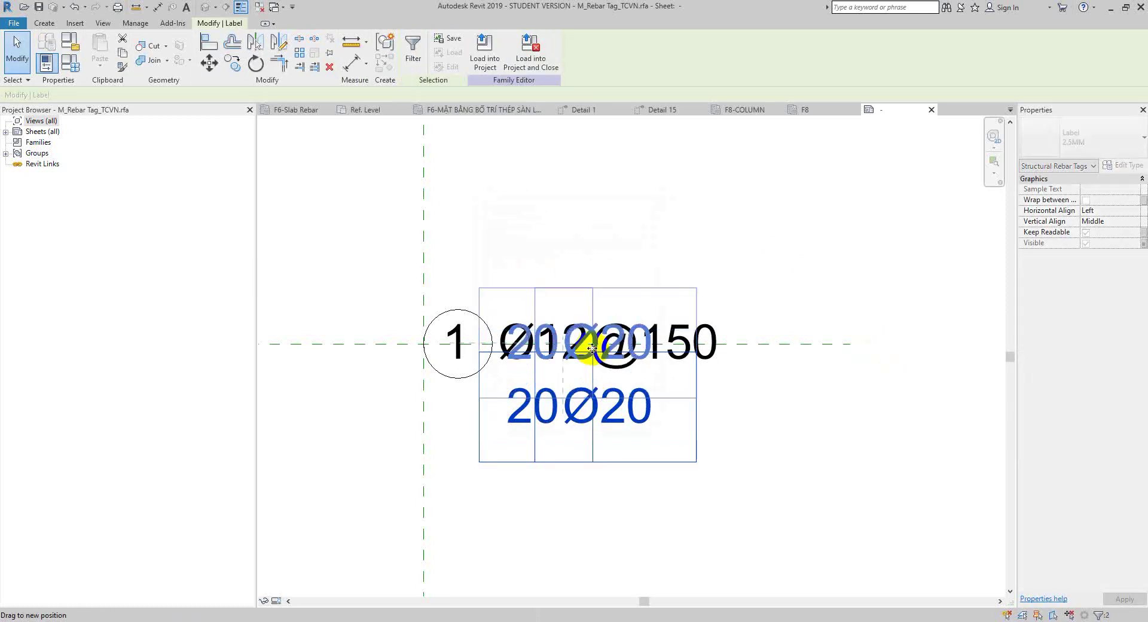
{"action": "left_click", "coordinate": [602, 238]}
{"action": "left_click", "coordinate": [417, 55]}
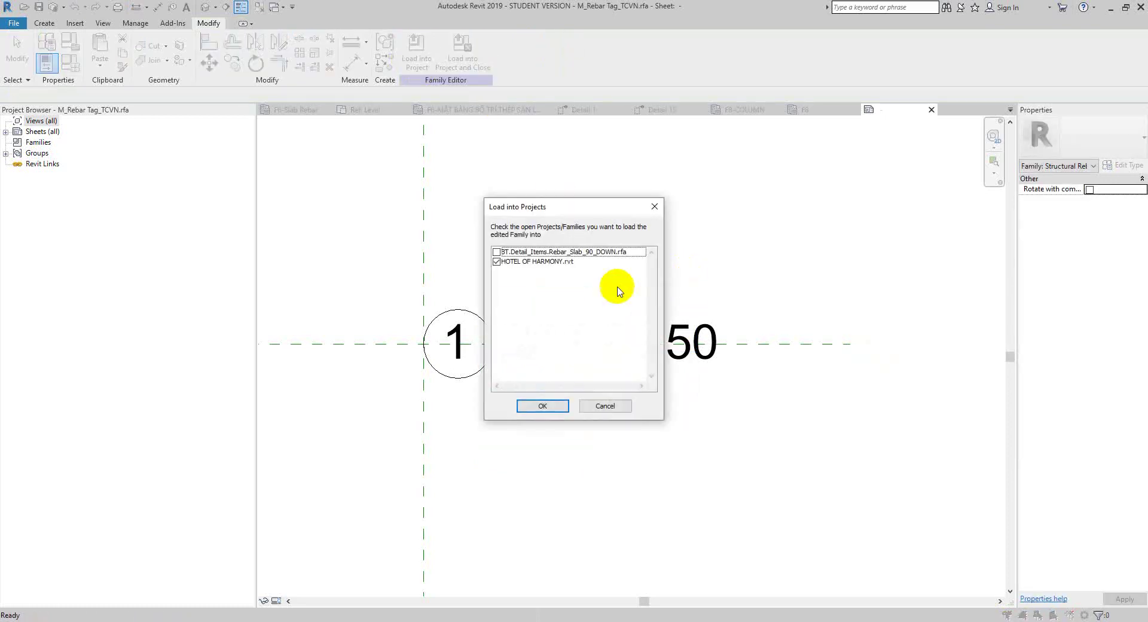
{"action": "left_click", "coordinate": [541, 405]}
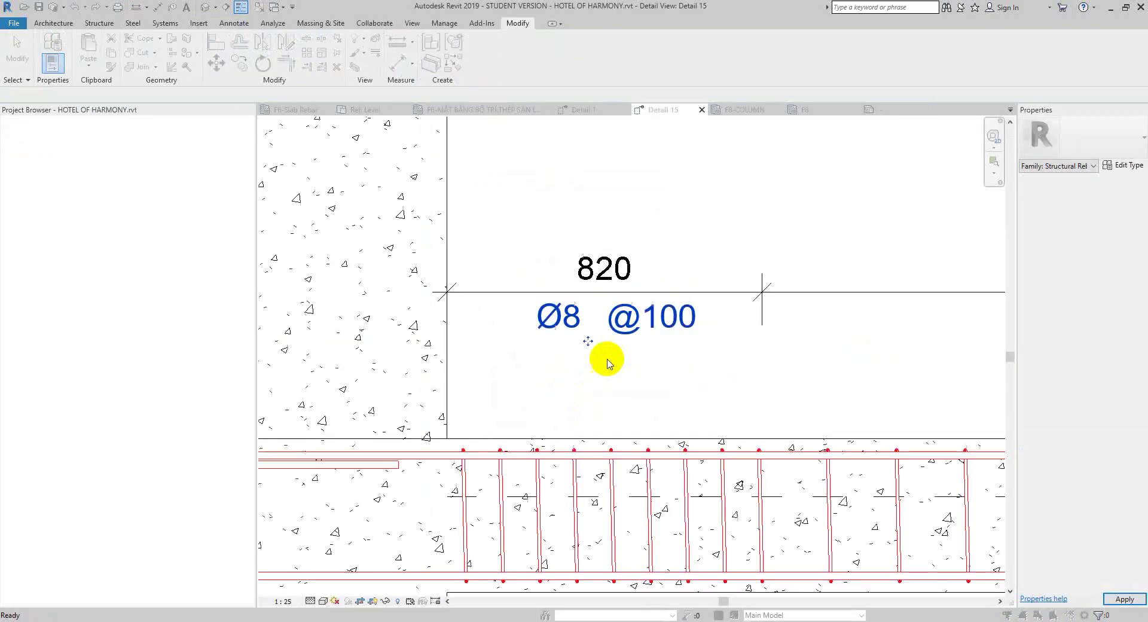
{"action": "left_click", "coordinate": [598, 317]}
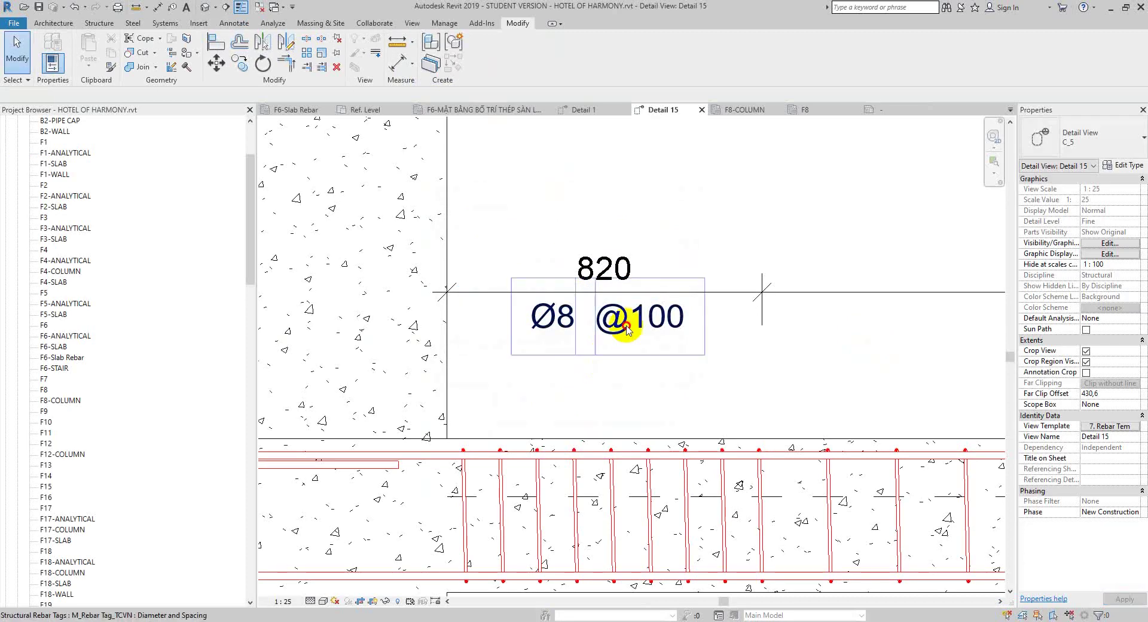
{"action": "left_click", "coordinate": [627, 329]}
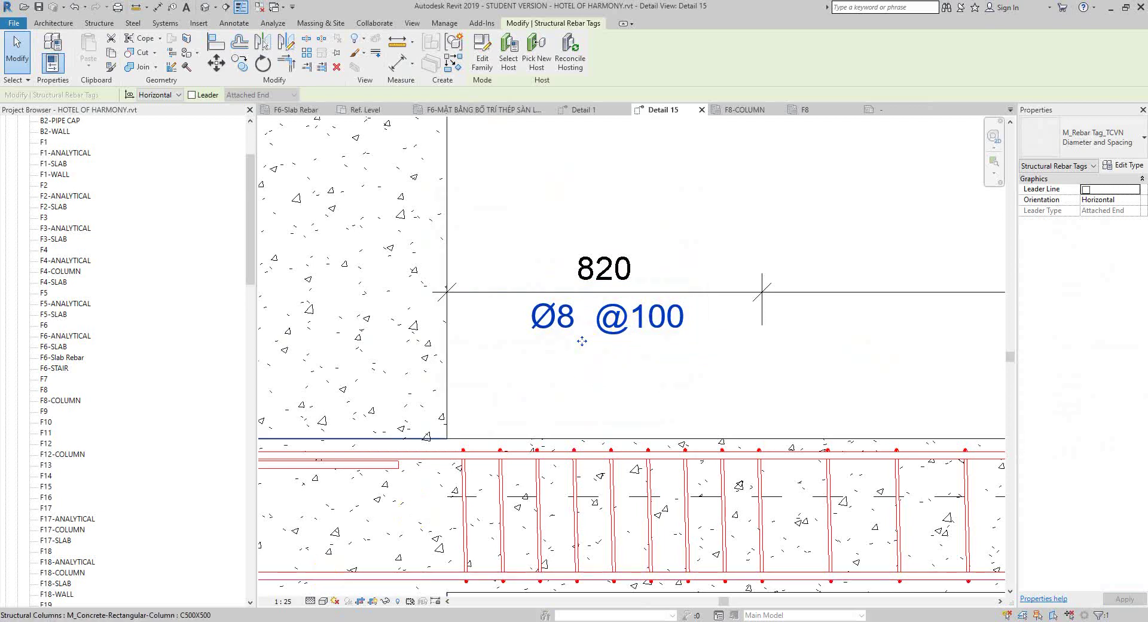
{"action": "scroll", "coordinate": [496, 326], "scroll_direction": "up", "scroll_amount": 4}
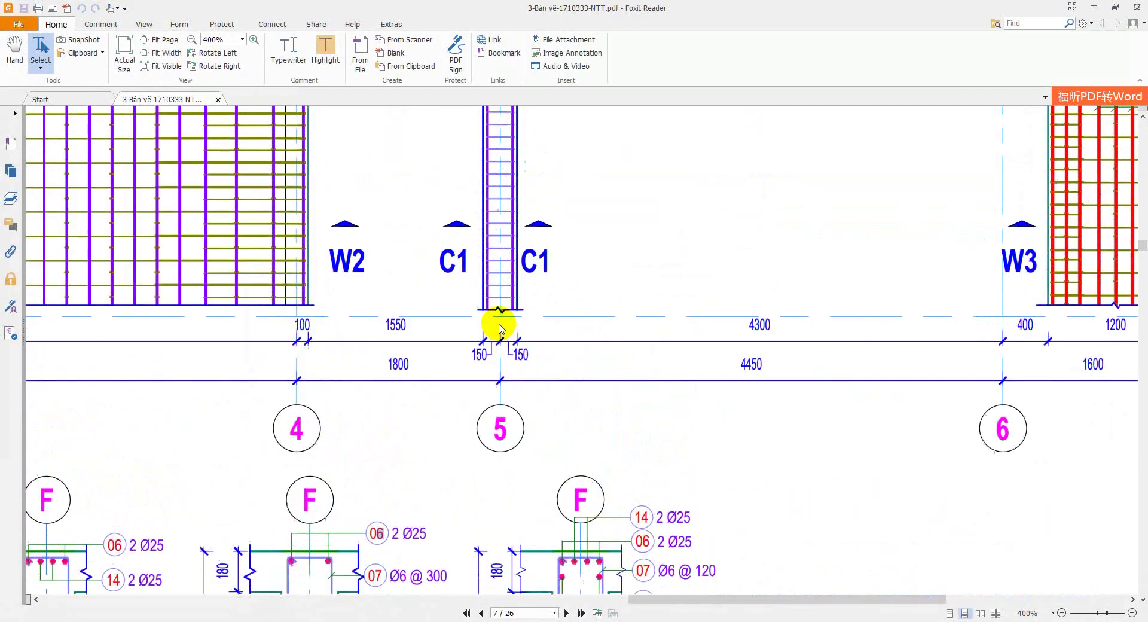
{"action": "scroll", "coordinate": [501, 337], "scroll_direction": "up", "scroll_amount": 4}
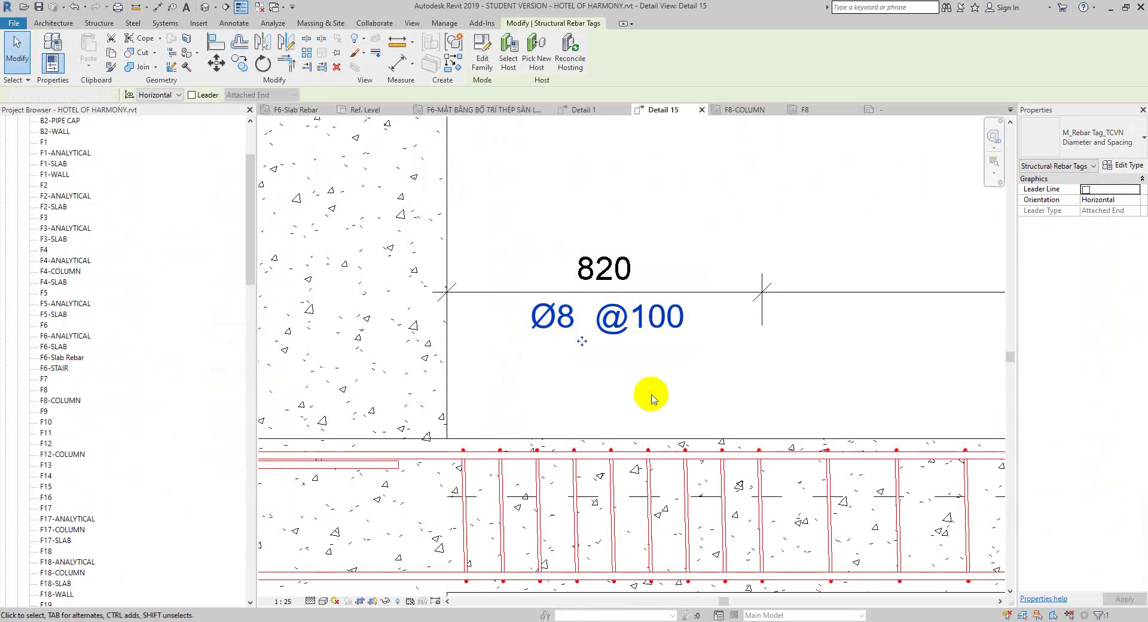
Step: Reopen the tag family and move the 20Ø20 labels below Ø12@150
{"action": "left_click", "coordinate": [605, 308]}
{"action": "left_click", "coordinate": [482, 68]}
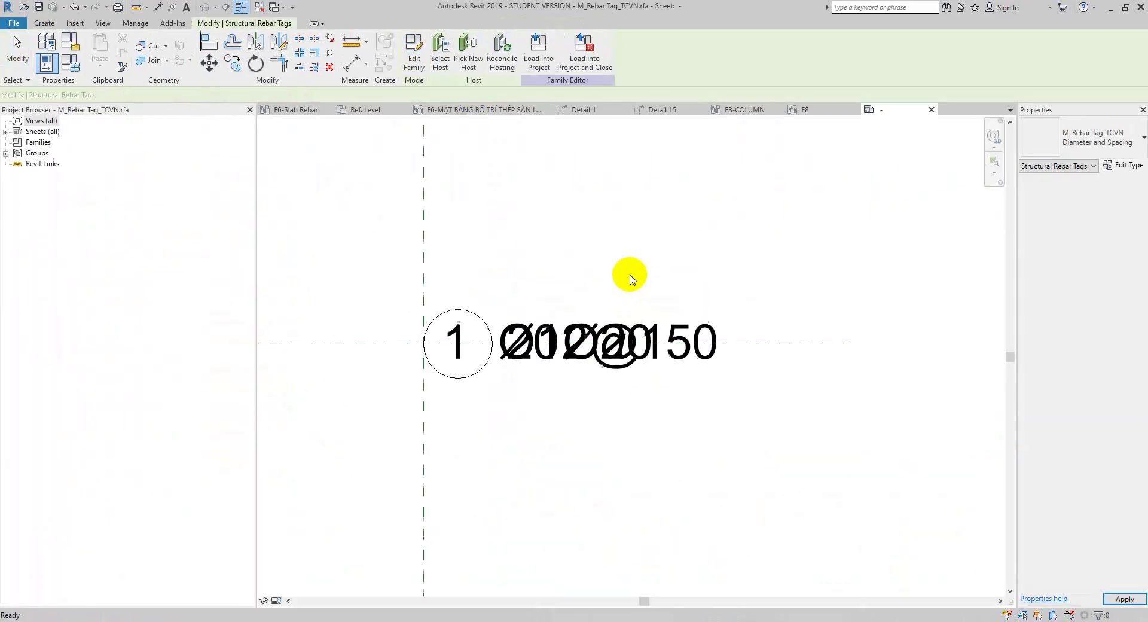
{"action": "left_click", "coordinate": [564, 351]}
{"action": "left_click", "coordinate": [583, 365], "text": "ctrl"}
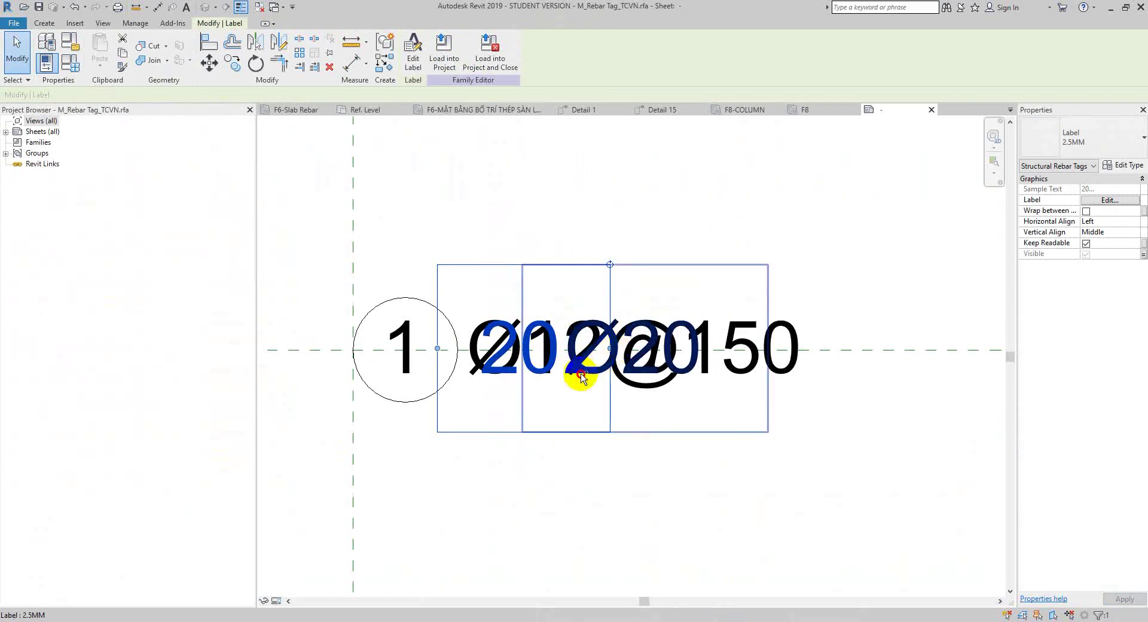
{"action": "mouse_move", "coordinate": [588, 372]}
{"action": "left_mouse_down"}
{"action": "mouse_move", "coordinate": [577, 462]}
{"action": "mouse_move", "coordinate": [590, 461]}
{"action": "left_mouse_up"}
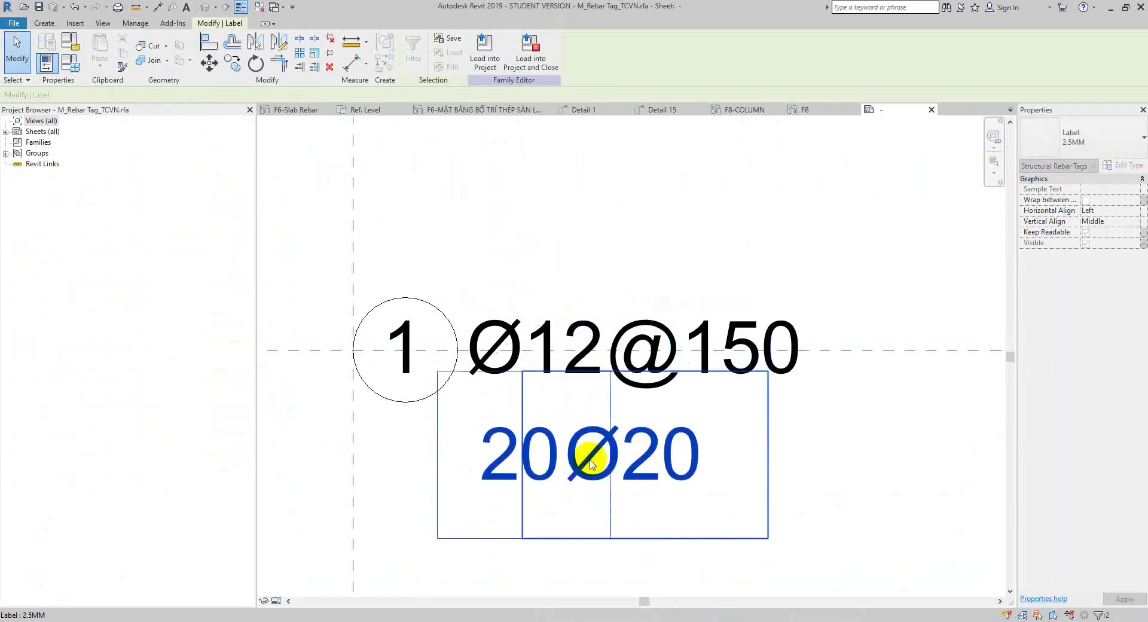
{"action": "left_click", "coordinate": [628, 235]}
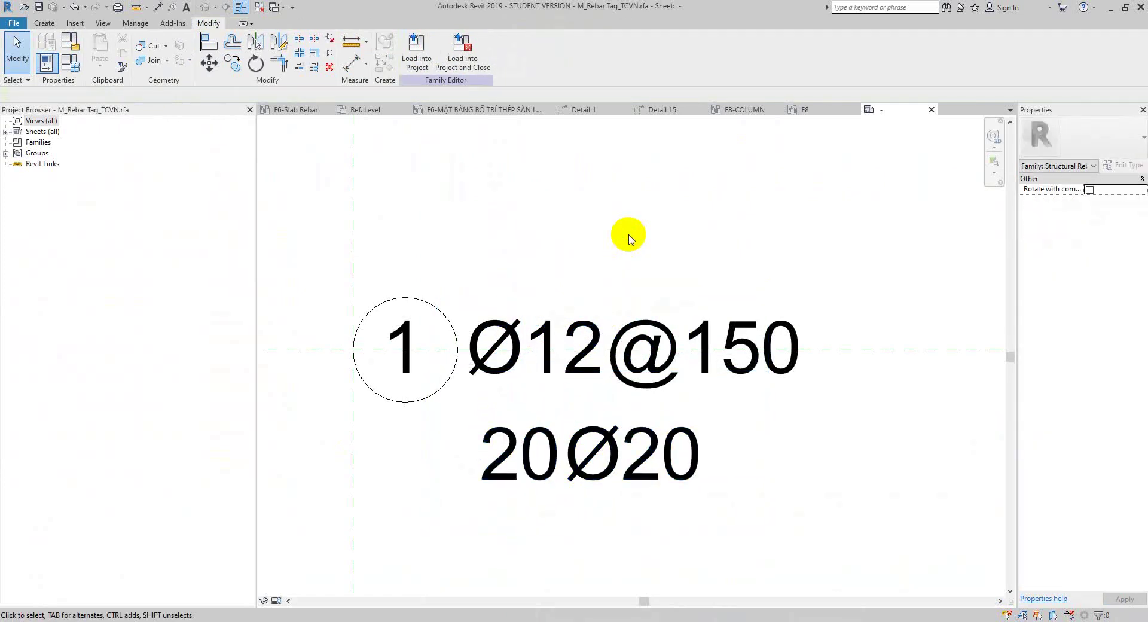
Step: Inspect the Ø12 label's parameters and shift the label back into place
{"action": "left_click", "coordinate": [505, 335]}
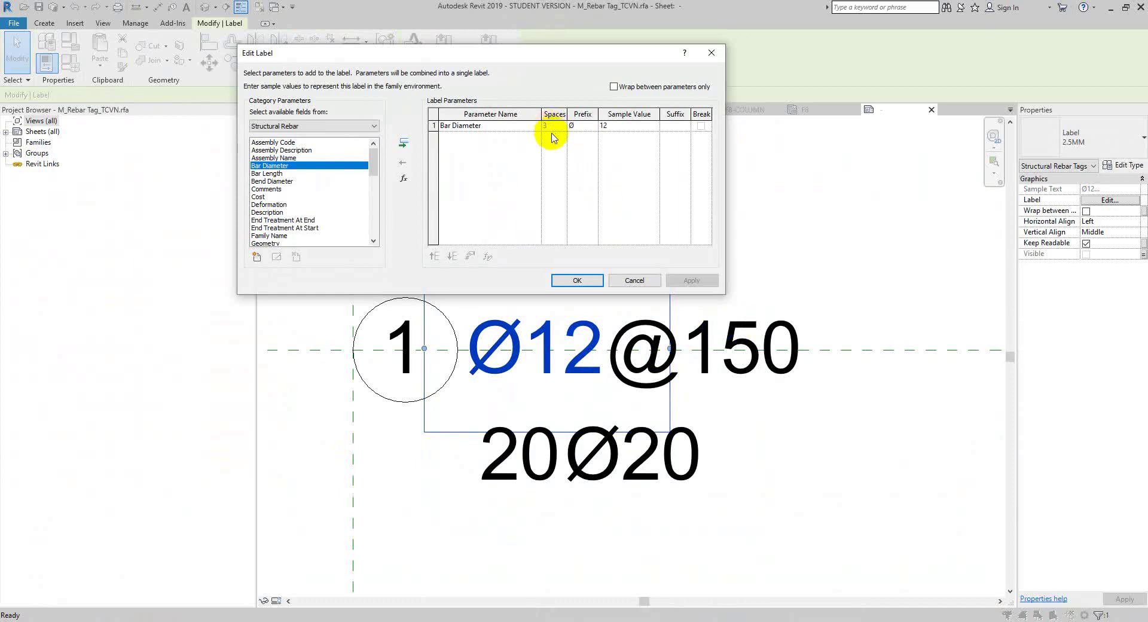
{"action": "left_click", "coordinate": [636, 281]}
{"action": "left_click_drag", "start_coordinate": [486, 329], "coordinate": [507, 354]}
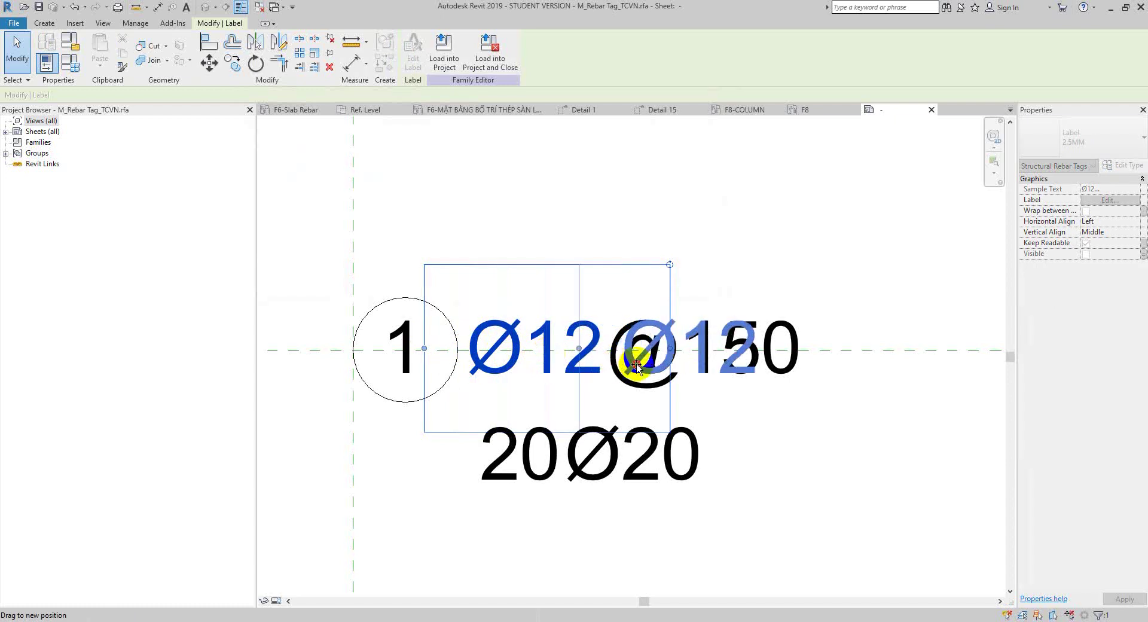
{"action": "left_click_drag", "start_coordinate": [507, 354], "coordinate": [423, 369]}
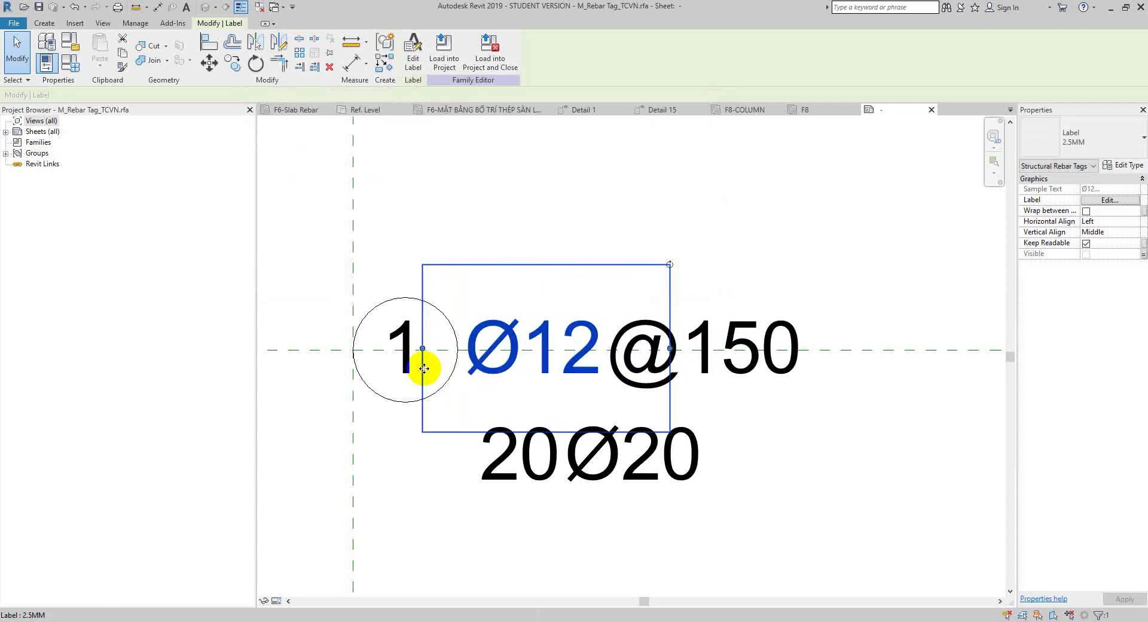
{"action": "key", "text": "Escape"}
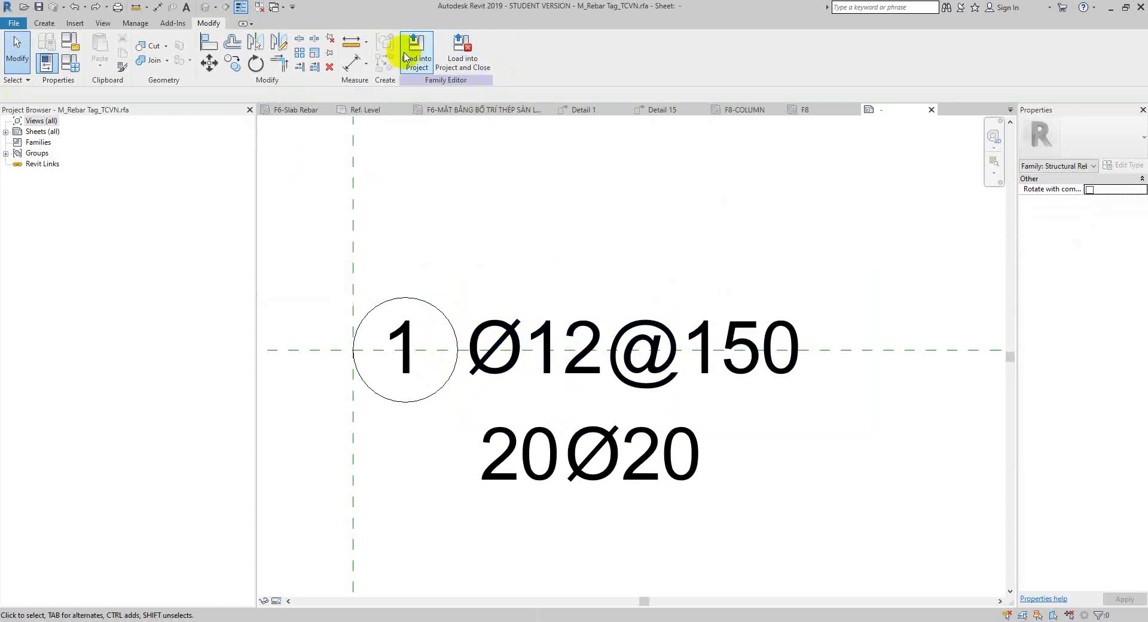
{"action": "left_click", "coordinate": [679, 320]}
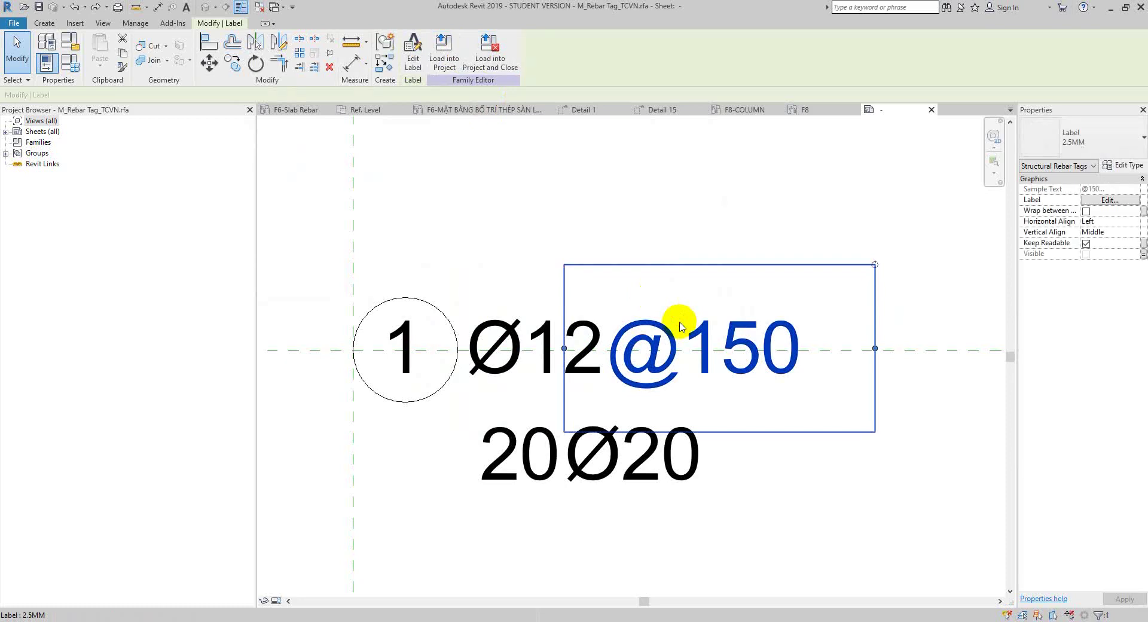
{"action": "left_click", "coordinate": [411, 63]}
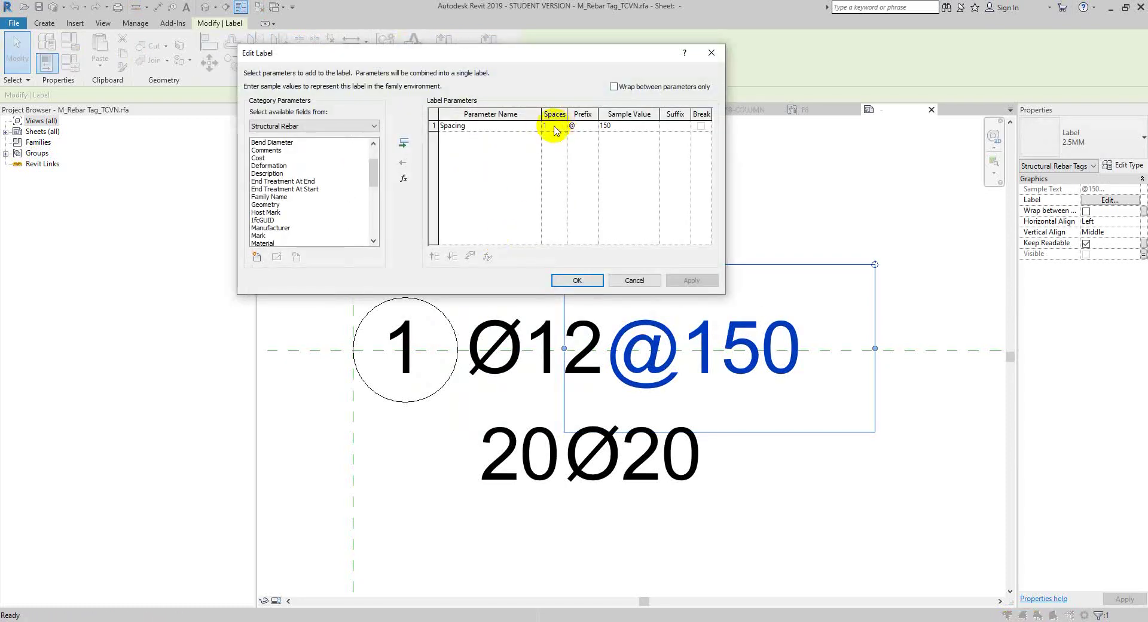
{"action": "left_click", "coordinate": [559, 280]}
{"action": "left_click", "coordinate": [513, 307]}
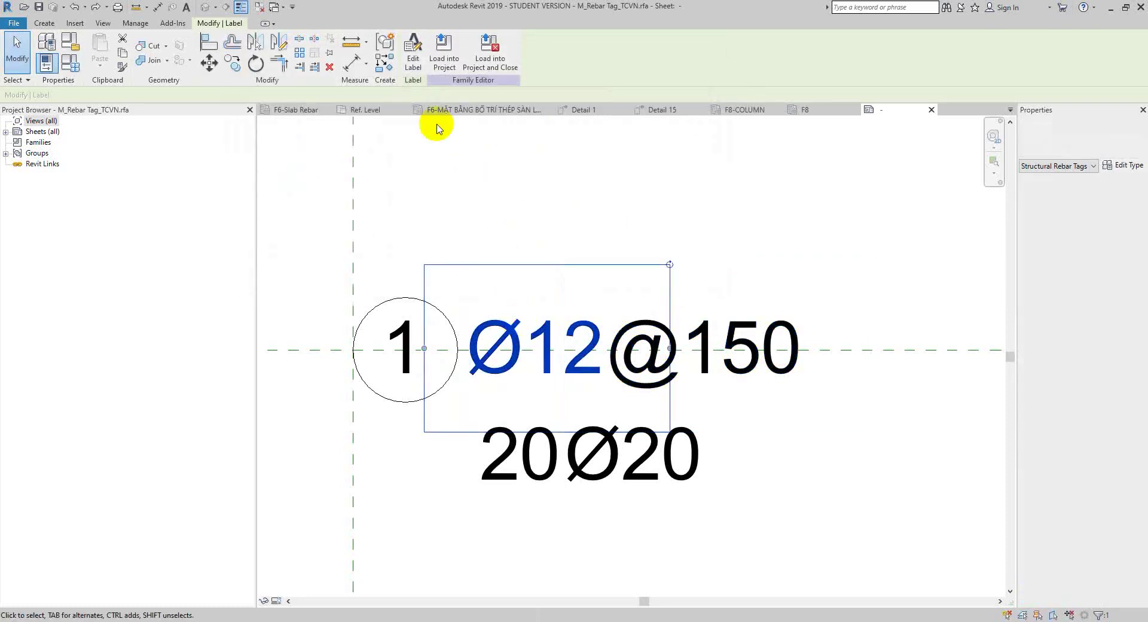
{"action": "left_click", "coordinate": [413, 64]}
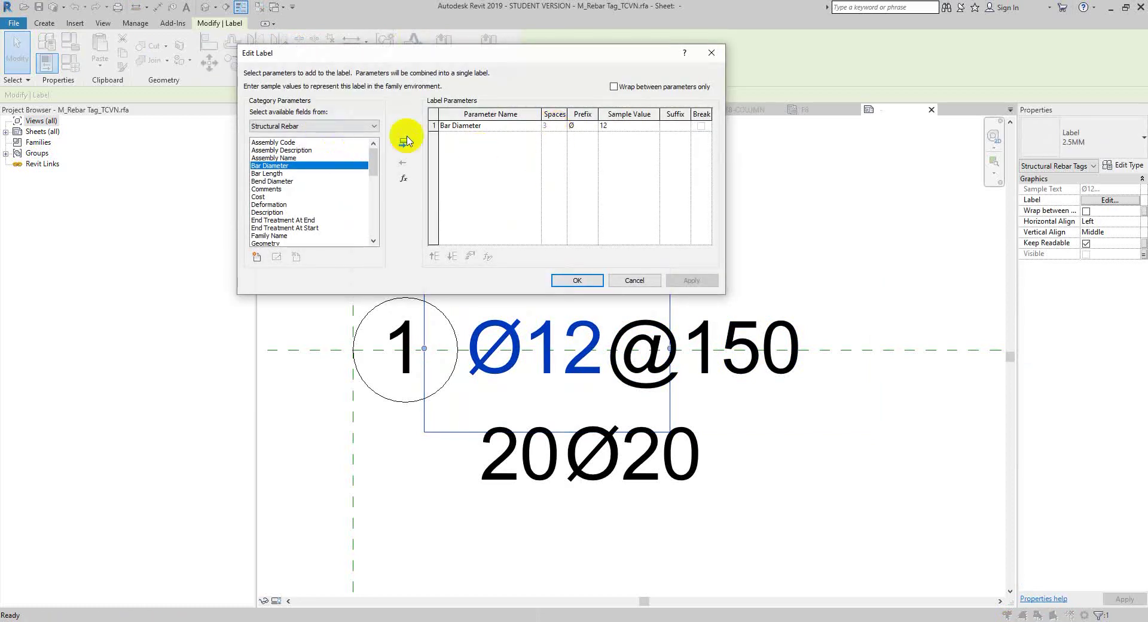
Step: Remove and re-add Bar Diameter in the label with sample value 12
{"action": "left_click", "coordinate": [435, 125]}
{"action": "left_click", "coordinate": [402, 162]}
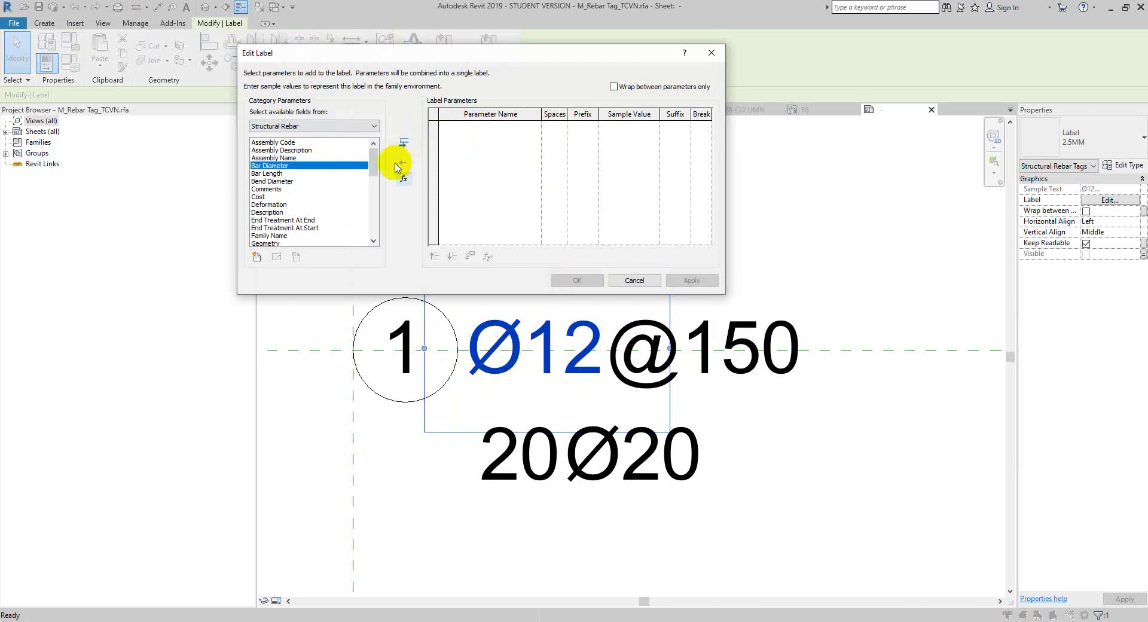
{"action": "left_click", "coordinate": [339, 191]}
{"action": "left_click", "coordinate": [323, 158]}
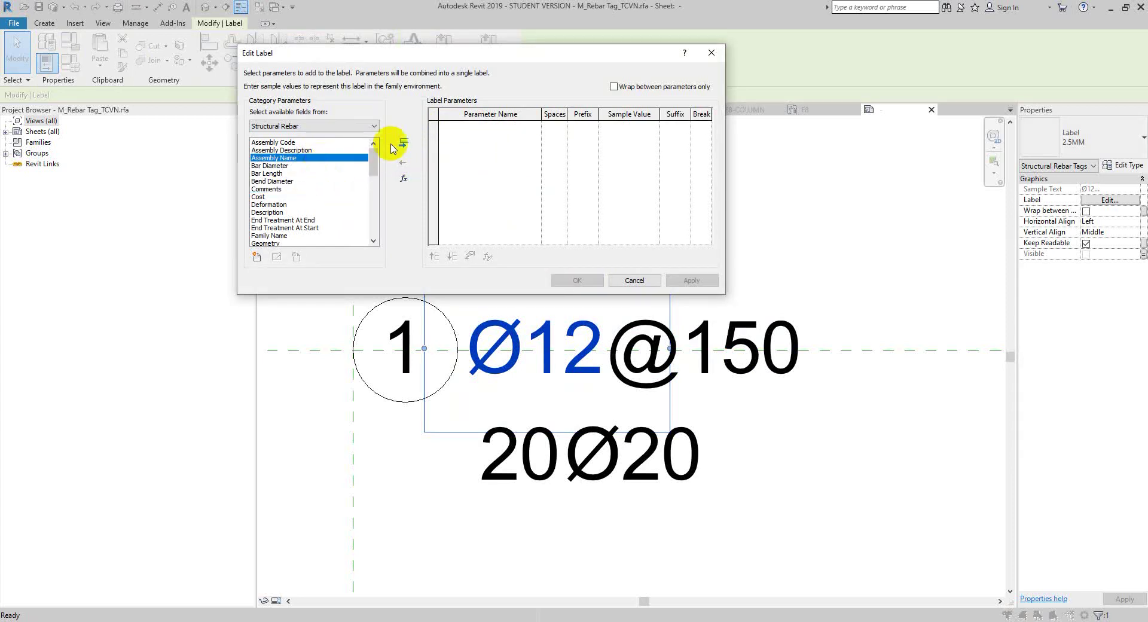
{"action": "left_click", "coordinate": [344, 166]}
{"action": "left_click", "coordinate": [404, 144]}
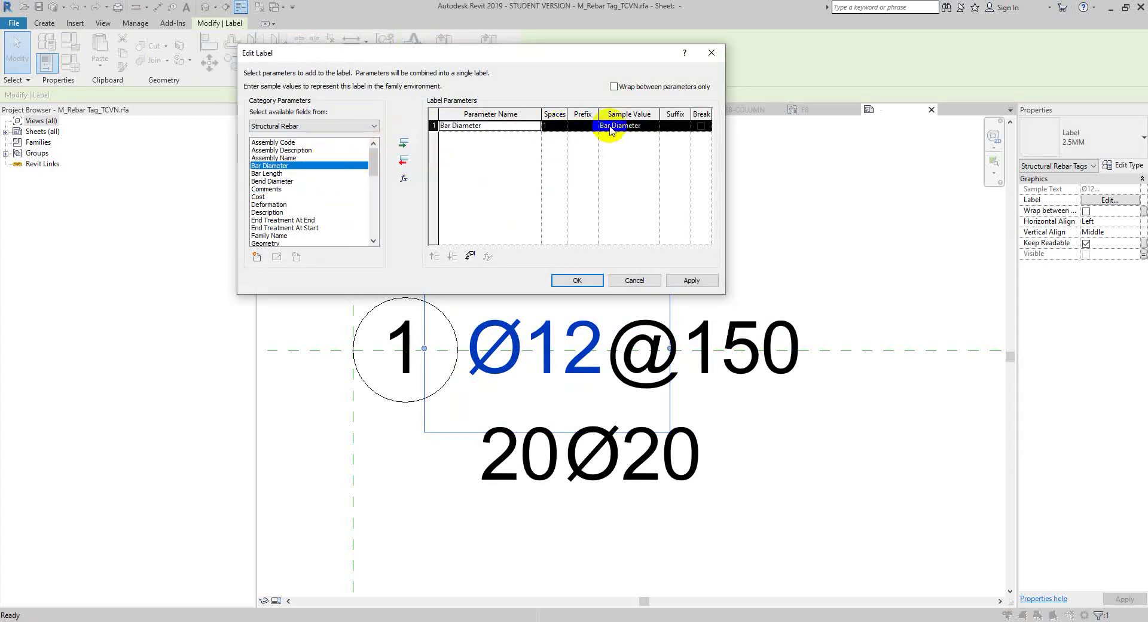
{"action": "left_click", "coordinate": [646, 127]}
{"action": "type", "text": "12"}
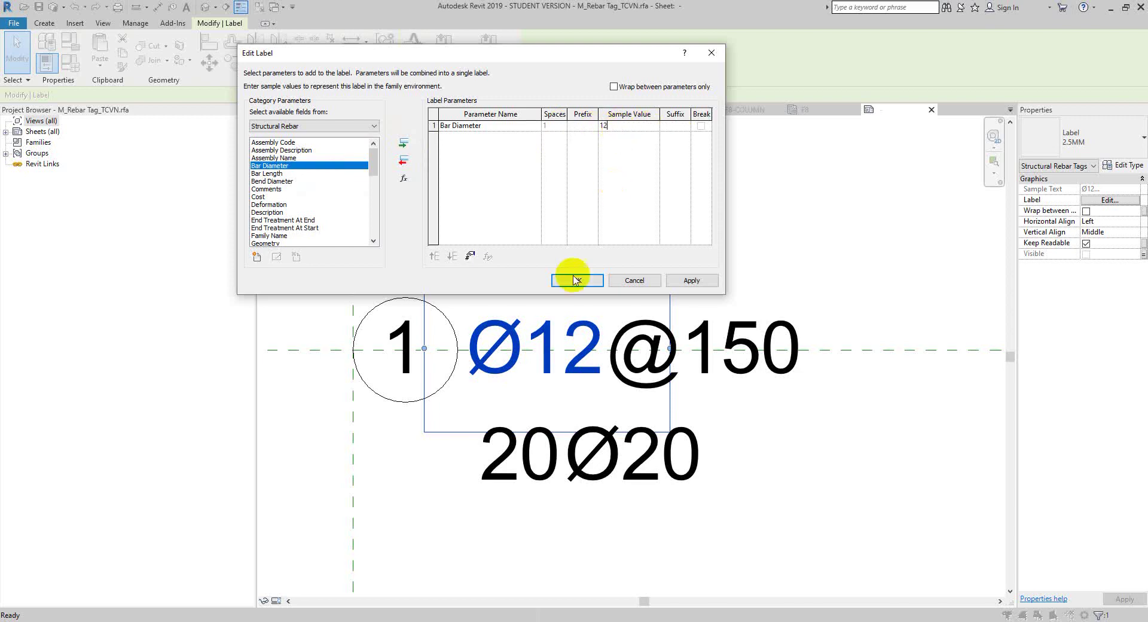
{"action": "left_click", "coordinate": [571, 282]}
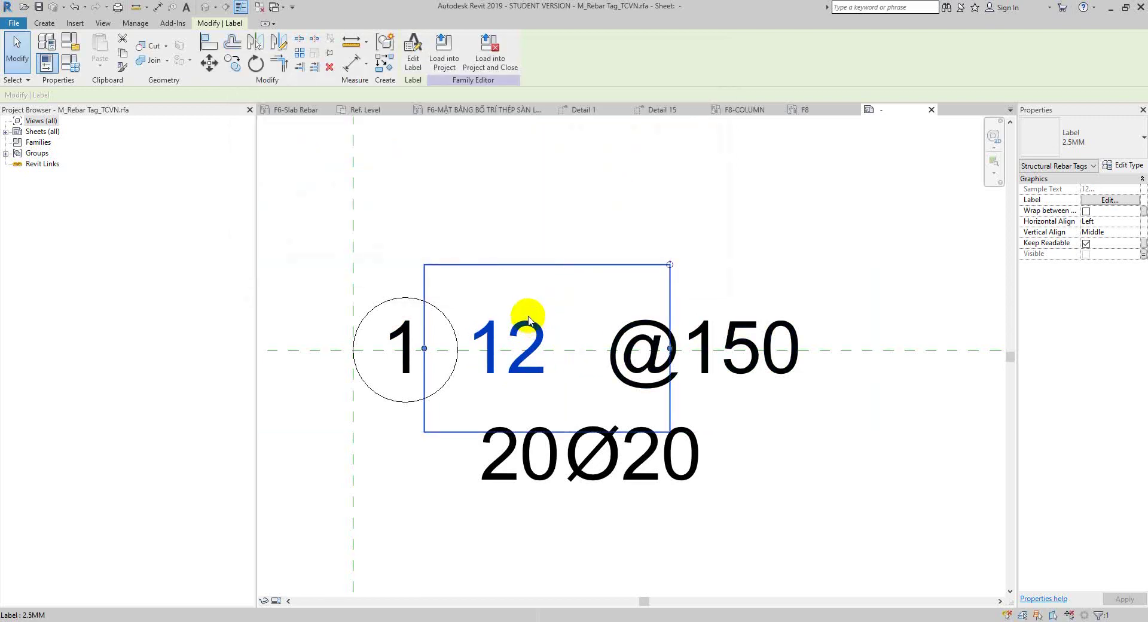
Step: Restore the Ø prefix on the diameter label
{"action": "left_click", "coordinate": [414, 51]}
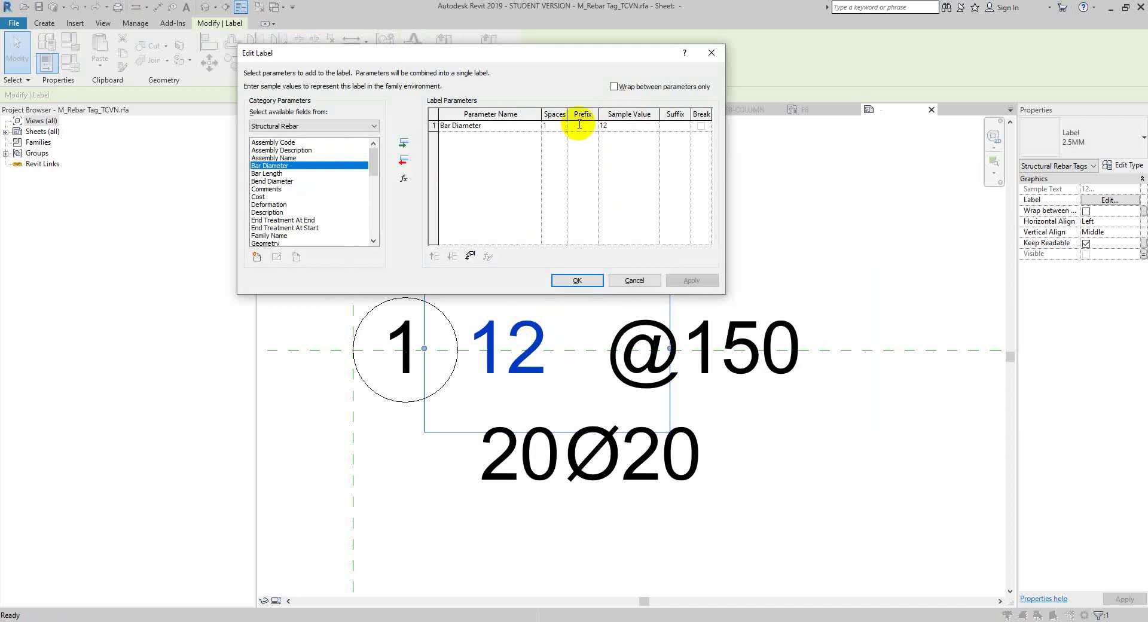
{"action": "type", "text": "Ø"}
{"action": "left_click", "coordinate": [589, 280]}
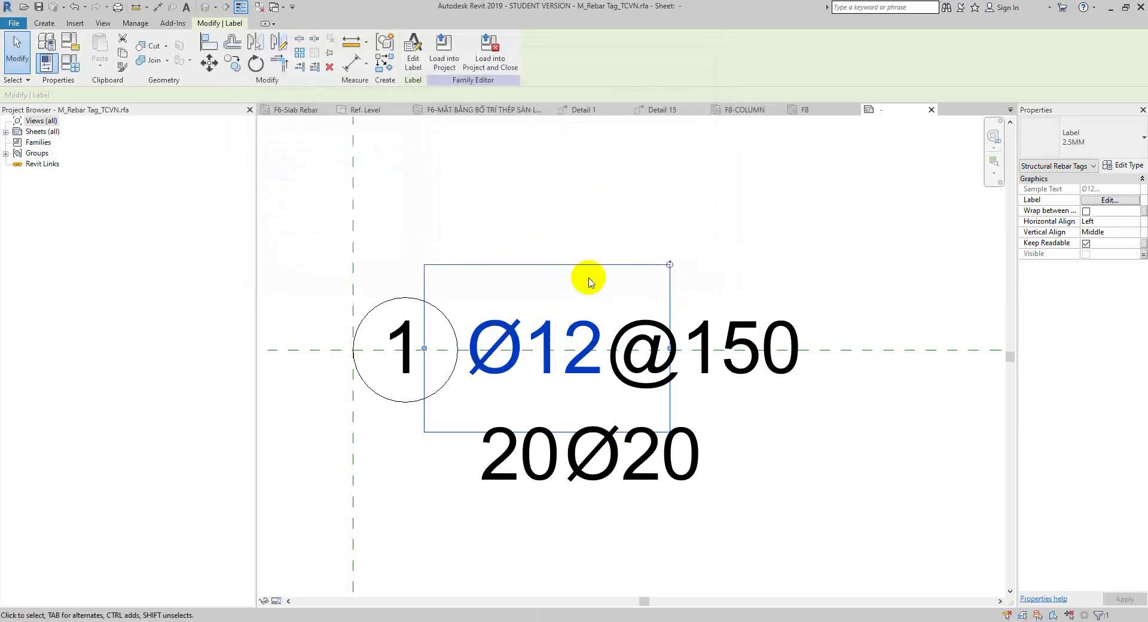
{"action": "left_click", "coordinate": [658, 256]}
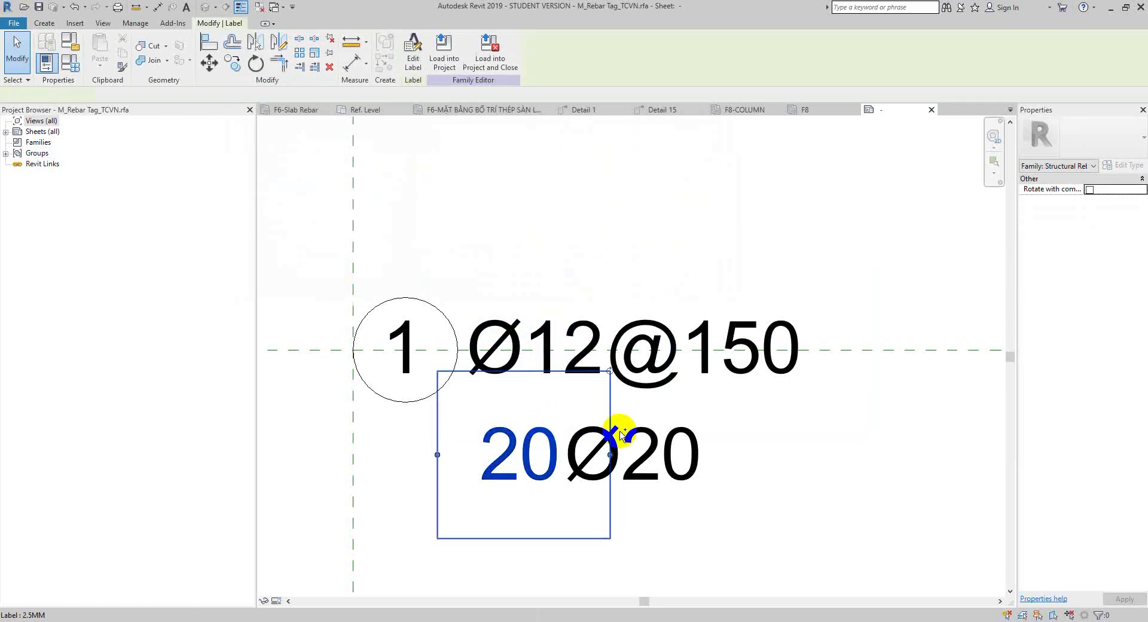
Step: Move the 20Ø20 labels onto the Ø12@150 row and load the family into HOTEL OF HARMONY
{"action": "mouse_move", "coordinate": [633, 448]}
{"action": "left_mouse_down"}
{"action": "mouse_move", "coordinate": [642, 338]}
{"action": "mouse_move", "coordinate": [574, 339]}
{"action": "left_mouse_up"}
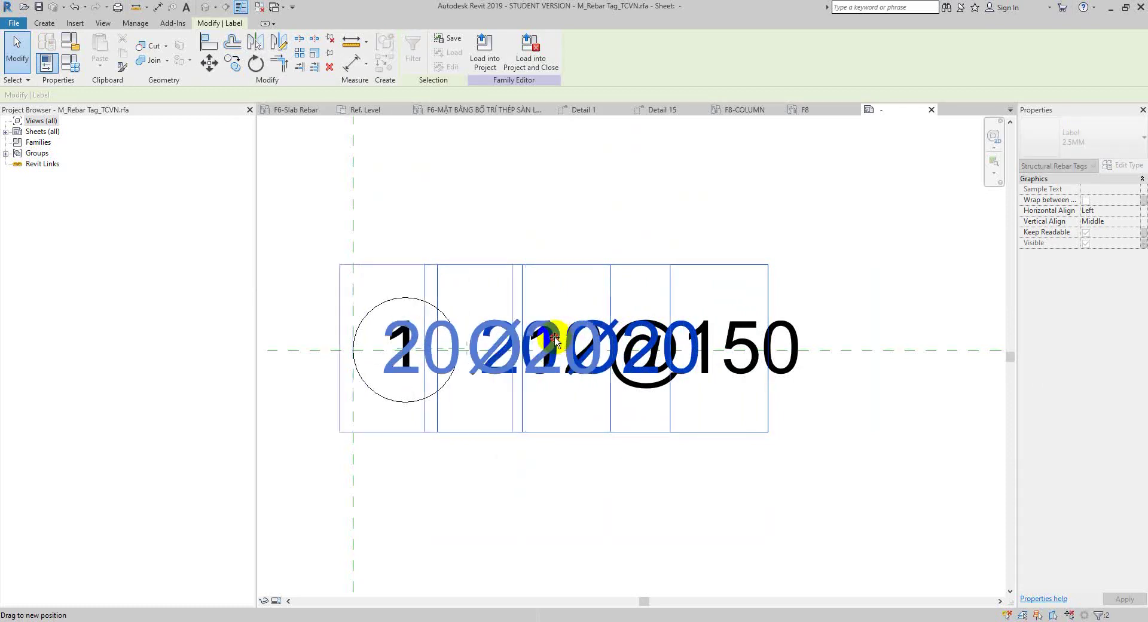
{"action": "left_click_drag", "start_coordinate": [570, 339], "coordinate": [553, 339]}
{"action": "left_click", "coordinate": [624, 207]}
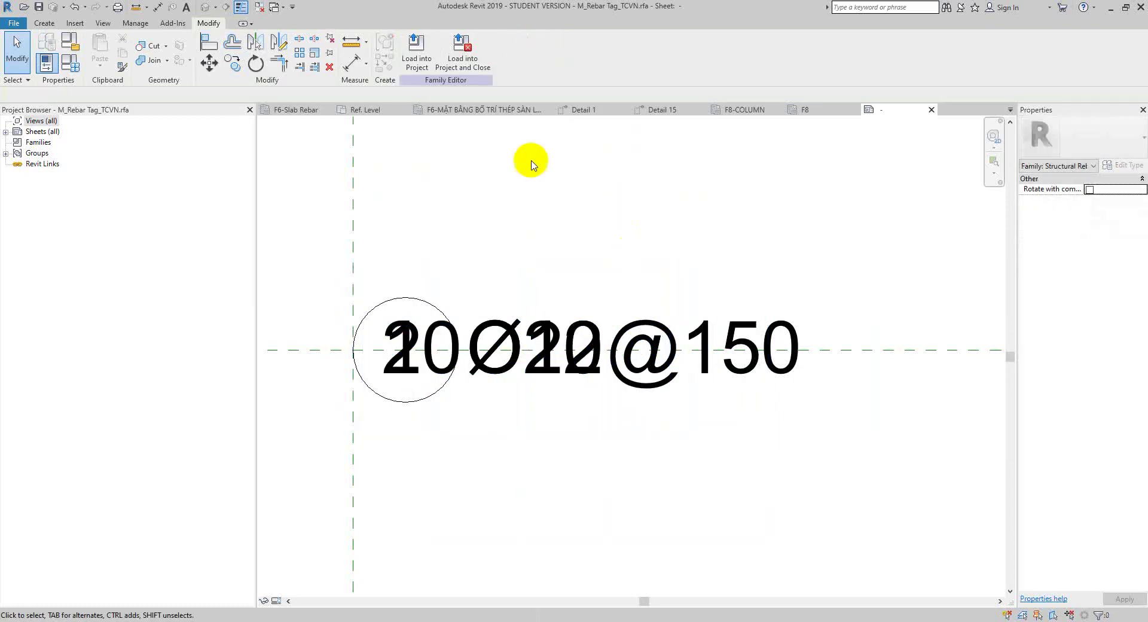
{"action": "left_click", "coordinate": [416, 48]}
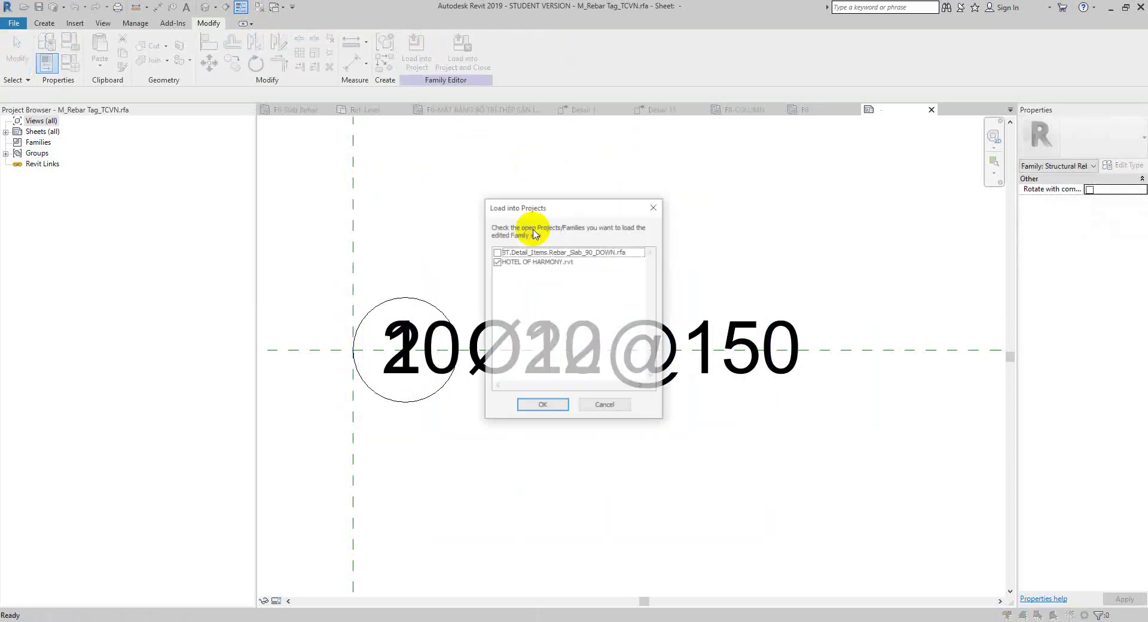
{"action": "left_click", "coordinate": [531, 406]}
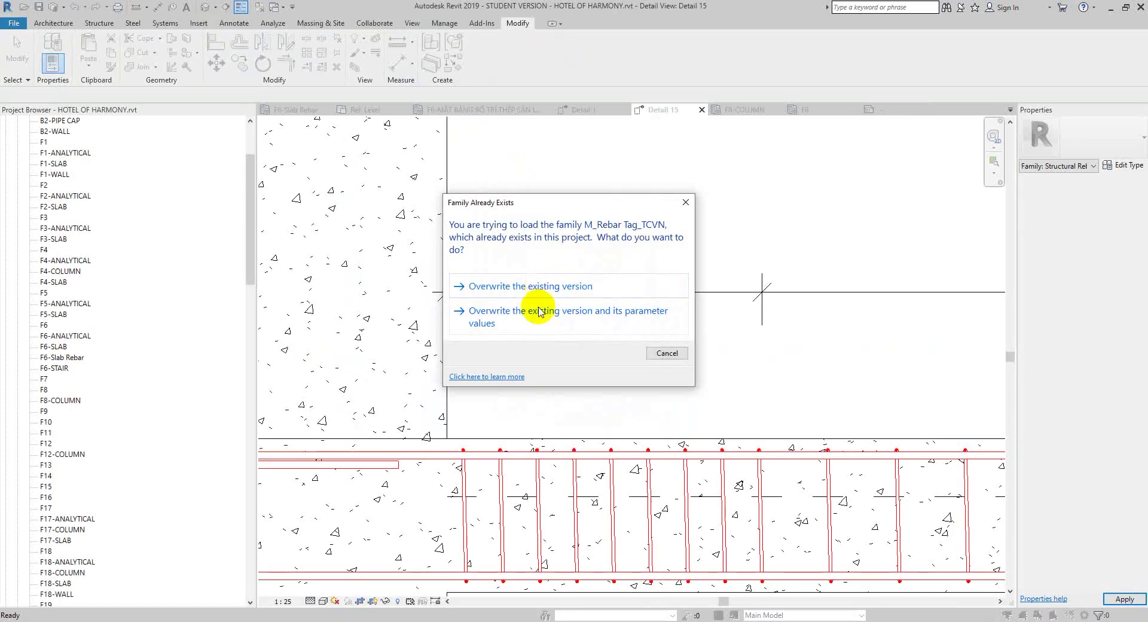
Step: Reload the rebar tag family, overwriting its parameter values, and check the tag's spacing value unchanged
{"action": "left_click", "coordinate": [540, 312]}
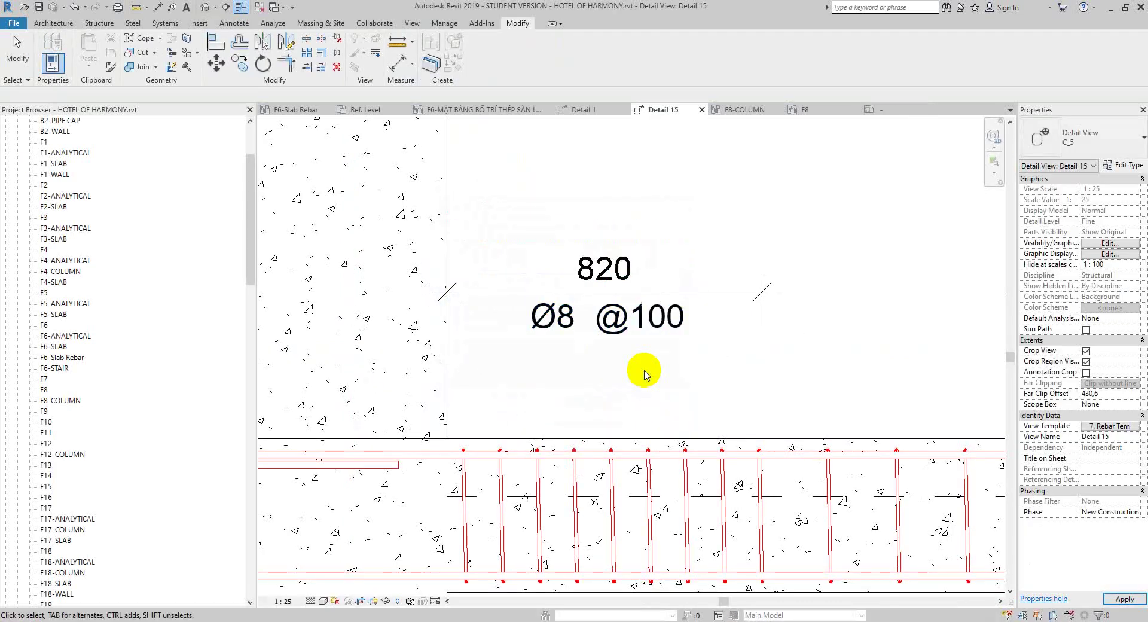
{"action": "left_click", "coordinate": [617, 329]}
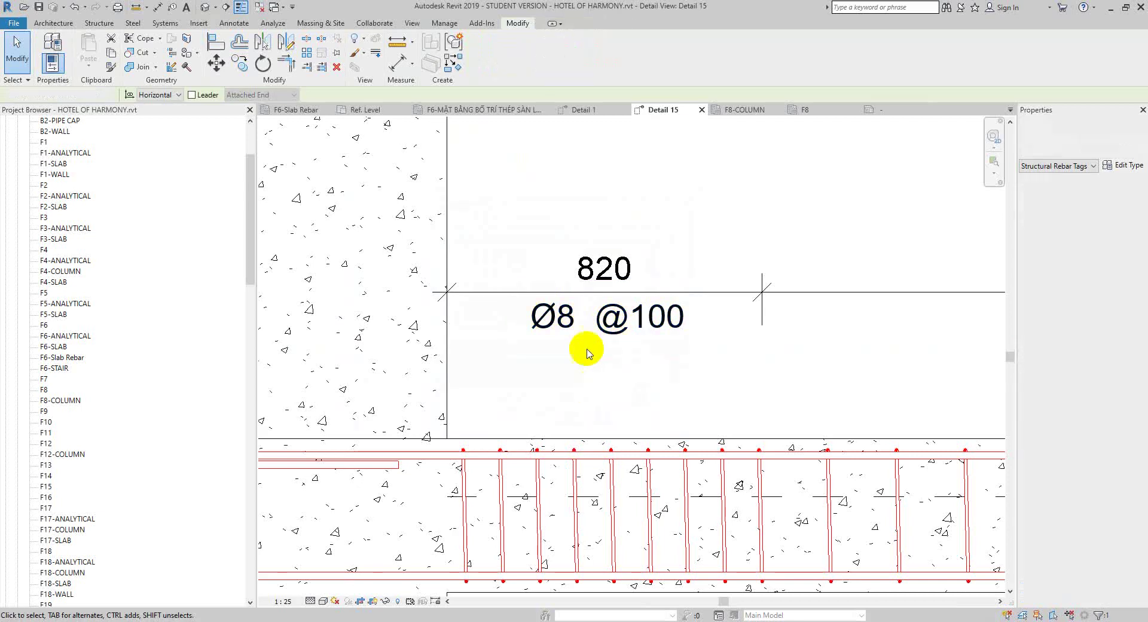
{"action": "left_click", "coordinate": [610, 323]}
{"action": "left_click", "coordinate": [616, 323]}
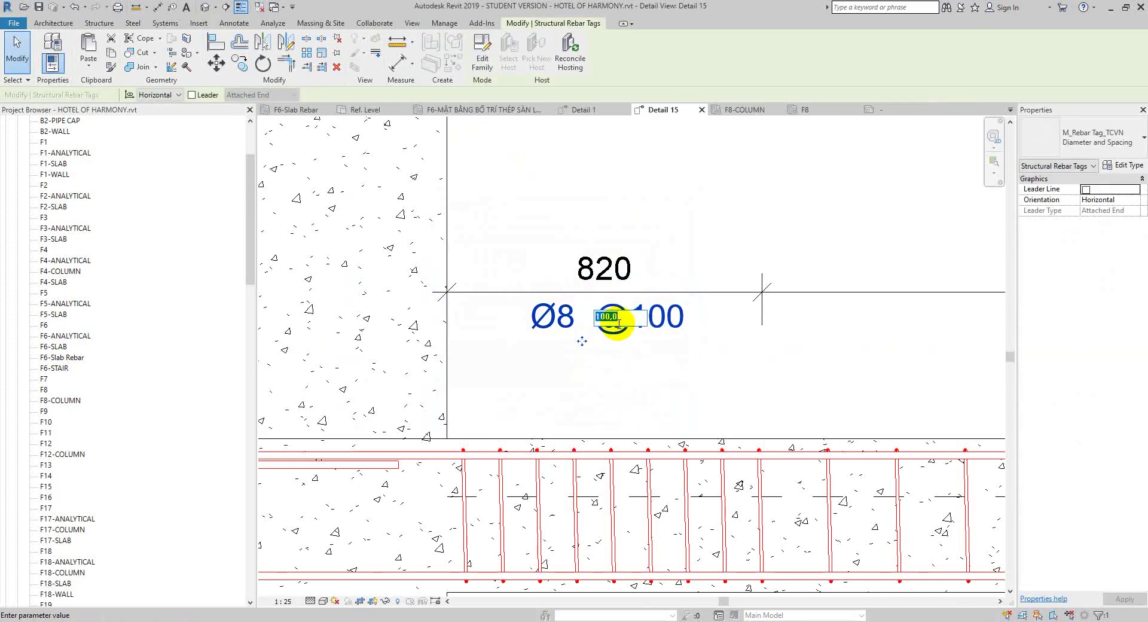
{"action": "left_click", "coordinate": [555, 309]}
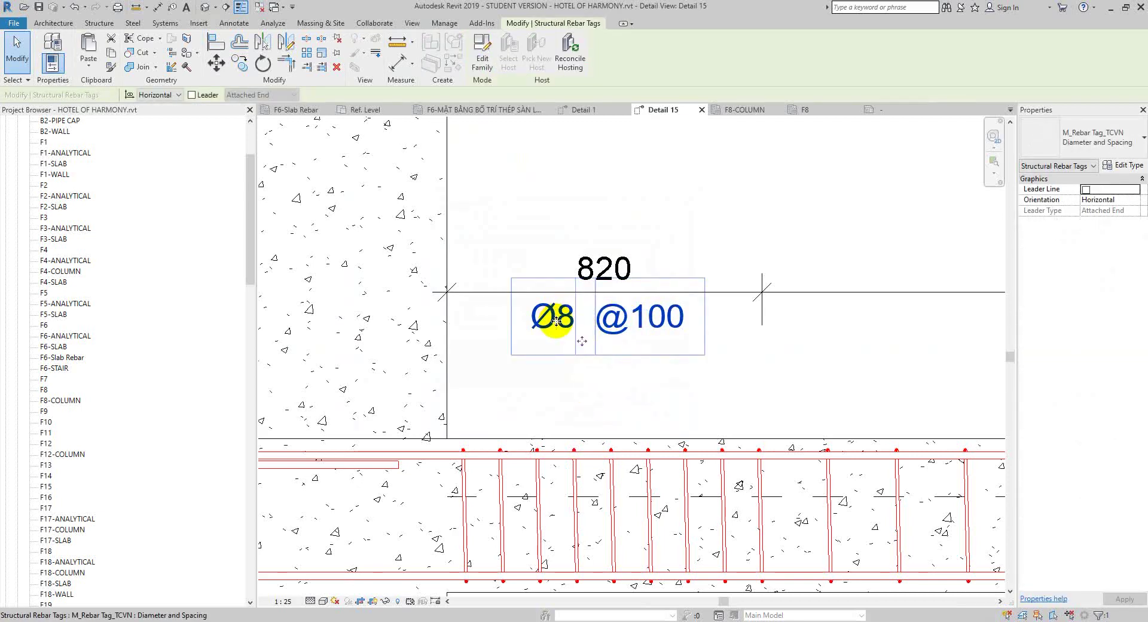
Step: Inspect the rebar tag's type properties, closing them without changes
{"action": "left_click", "coordinate": [622, 317]}
{"action": "left_click", "coordinate": [1132, 167]}
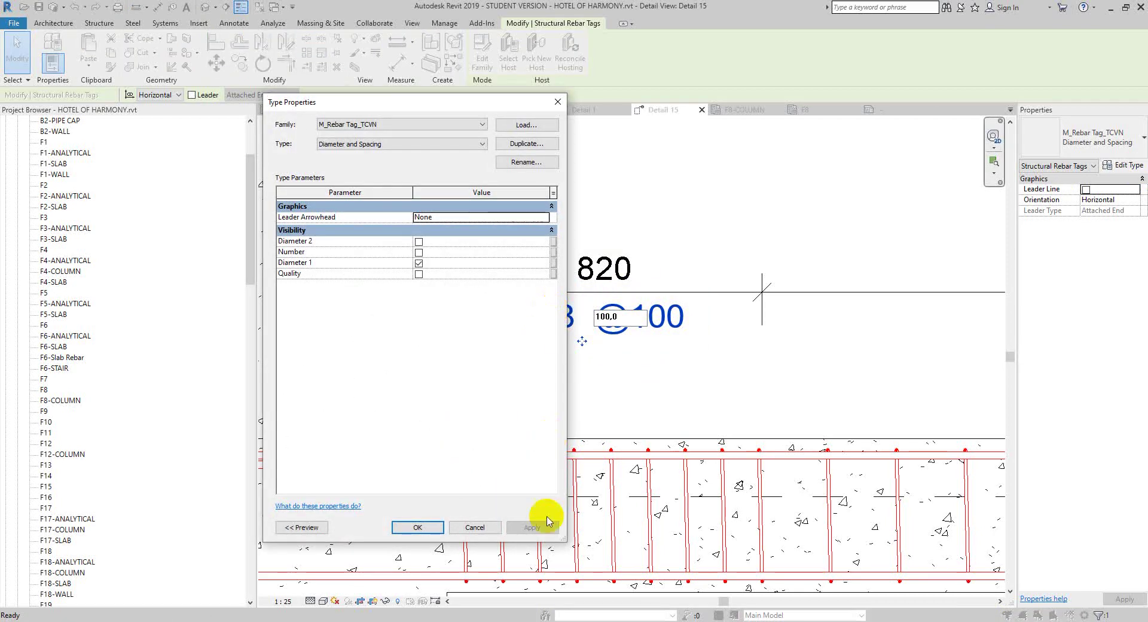
{"action": "left_click", "coordinate": [482, 528]}
{"action": "left_click", "coordinate": [598, 404]}
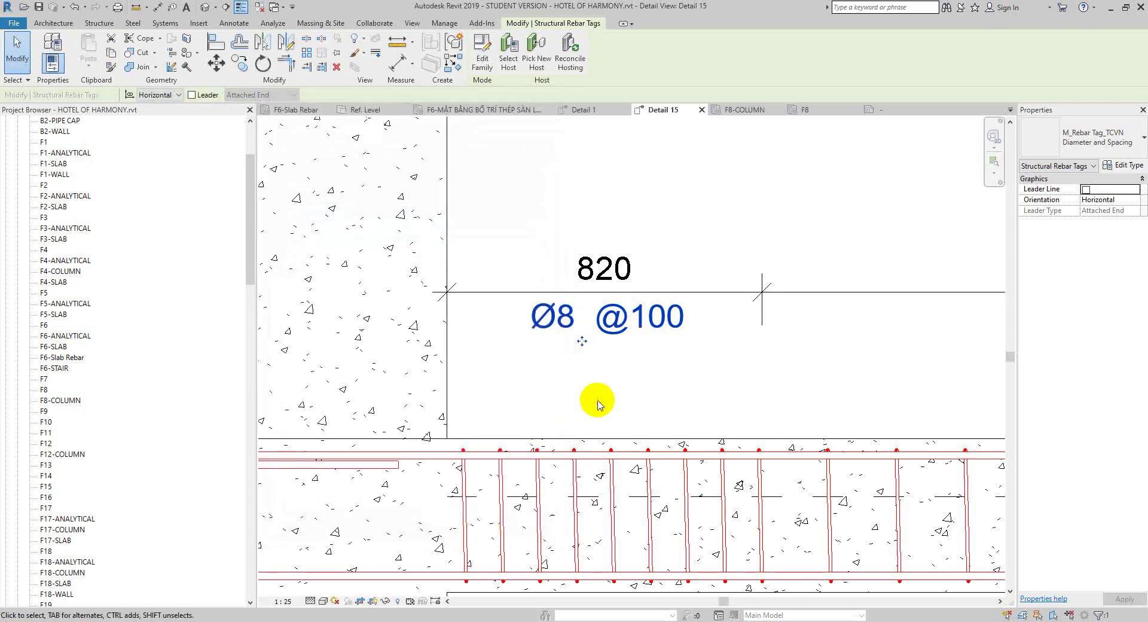
{"action": "scroll", "coordinate": [607, 308], "scroll_direction": "up", "scroll_amount": 2}
{"action": "scroll", "coordinate": [607, 317], "scroll_direction": "up", "scroll_amount": 1}
Step: Reselect the rebar tag, review its type properties, and open the tag family for editing
{"action": "left_click", "coordinate": [610, 325]}
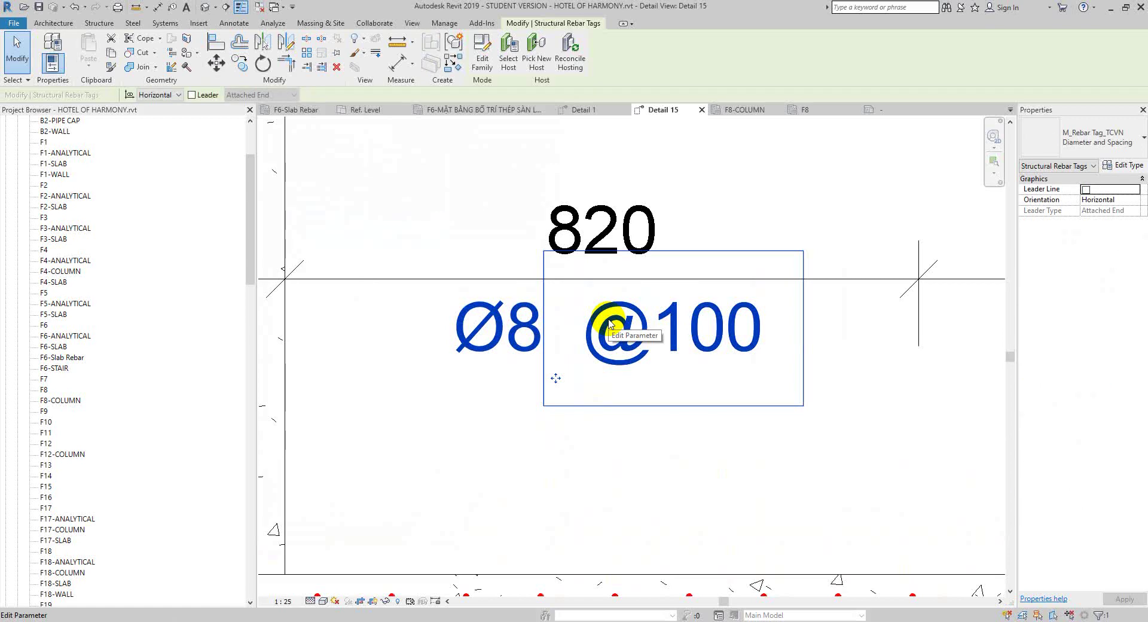
{"action": "left_click", "coordinate": [1122, 165]}
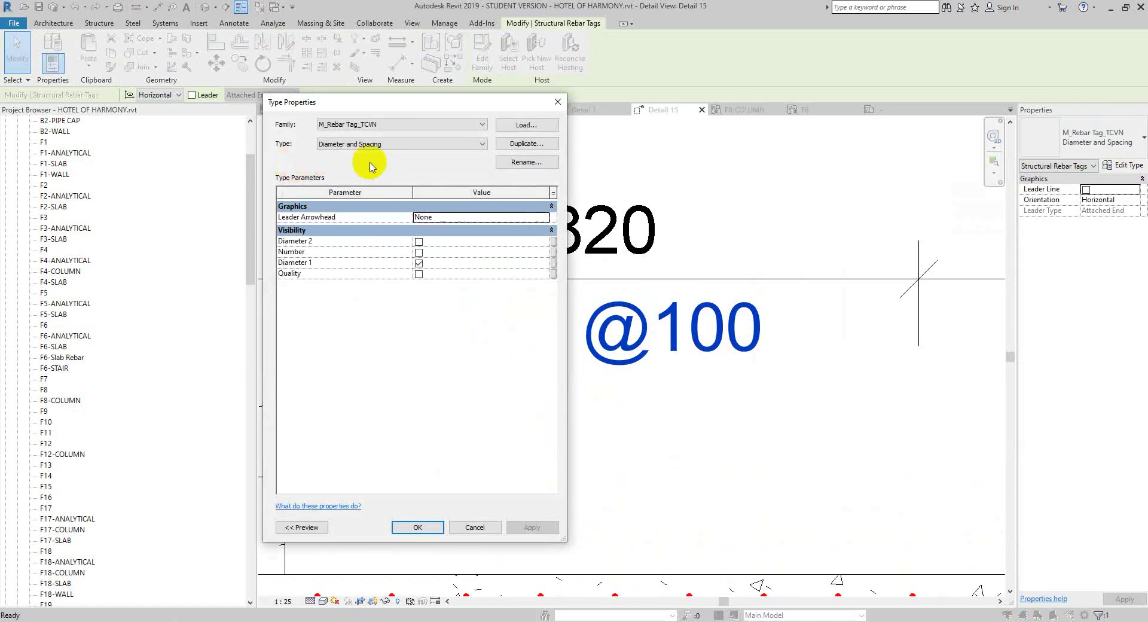
{"action": "left_click", "coordinate": [558, 101]}
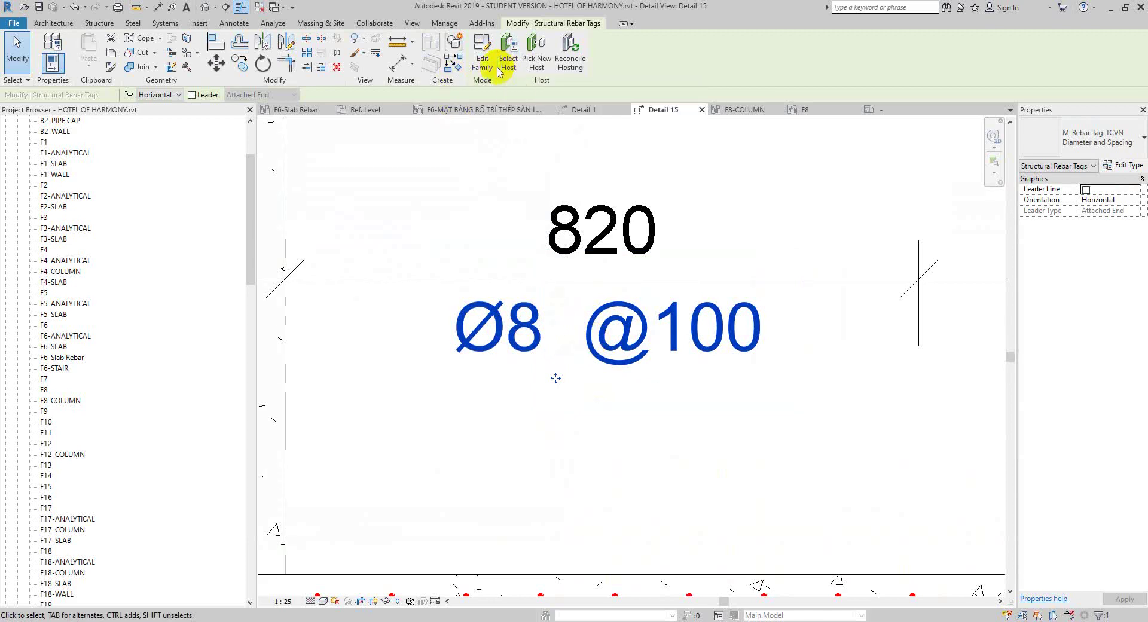
{"action": "left_click", "coordinate": [482, 49]}
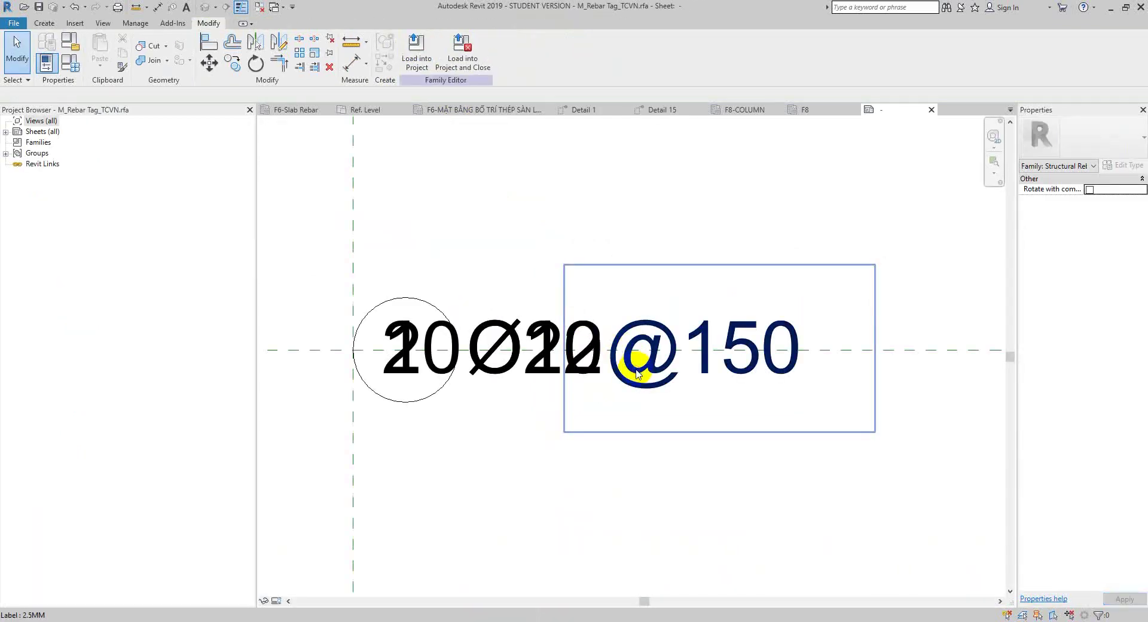
Step: Drag the 20 quantity and Ø20 diameter labels down beneath the 1 Ø12@150 row
{"action": "left_click", "coordinate": [634, 367]}
{"action": "left_click", "coordinate": [549, 369]}
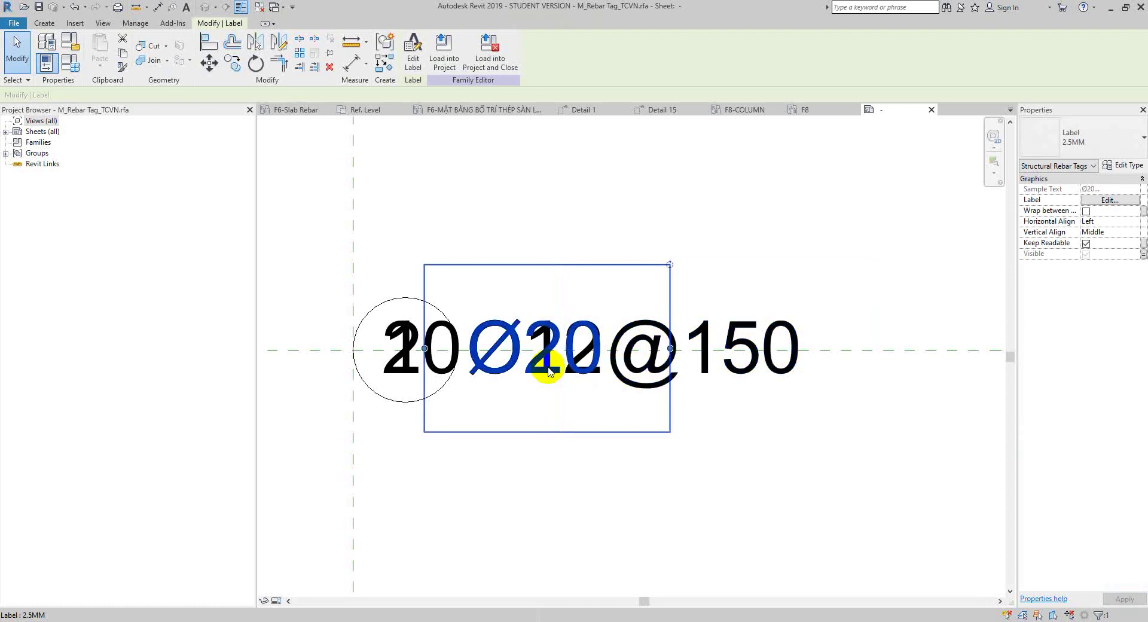
{"action": "left_click", "coordinate": [701, 360]}
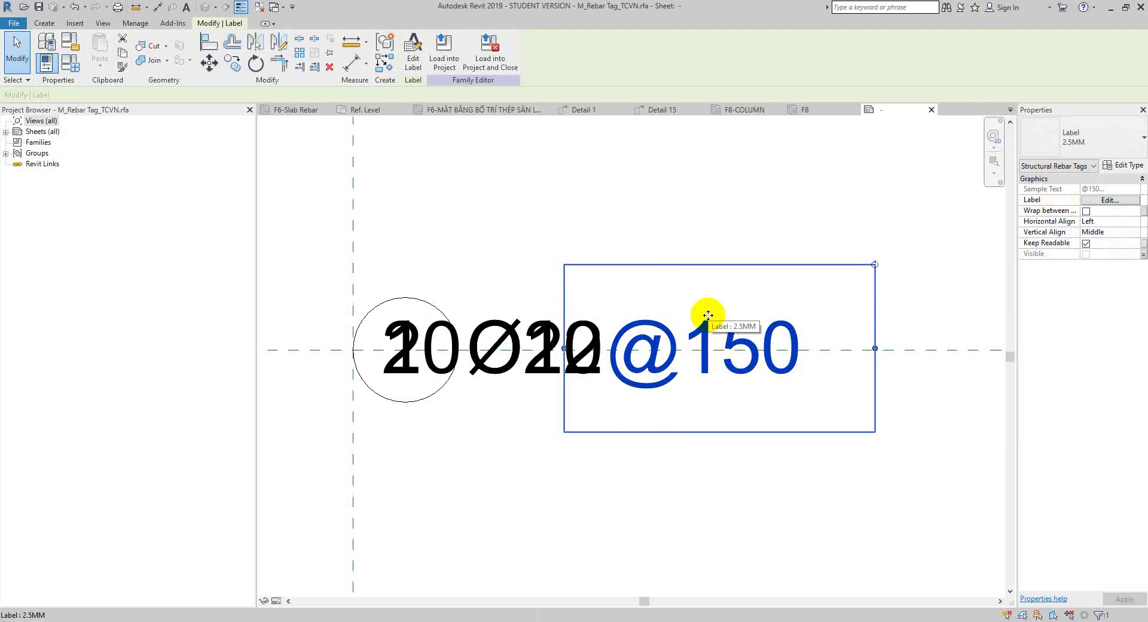
{"action": "left_click", "coordinate": [432, 353]}
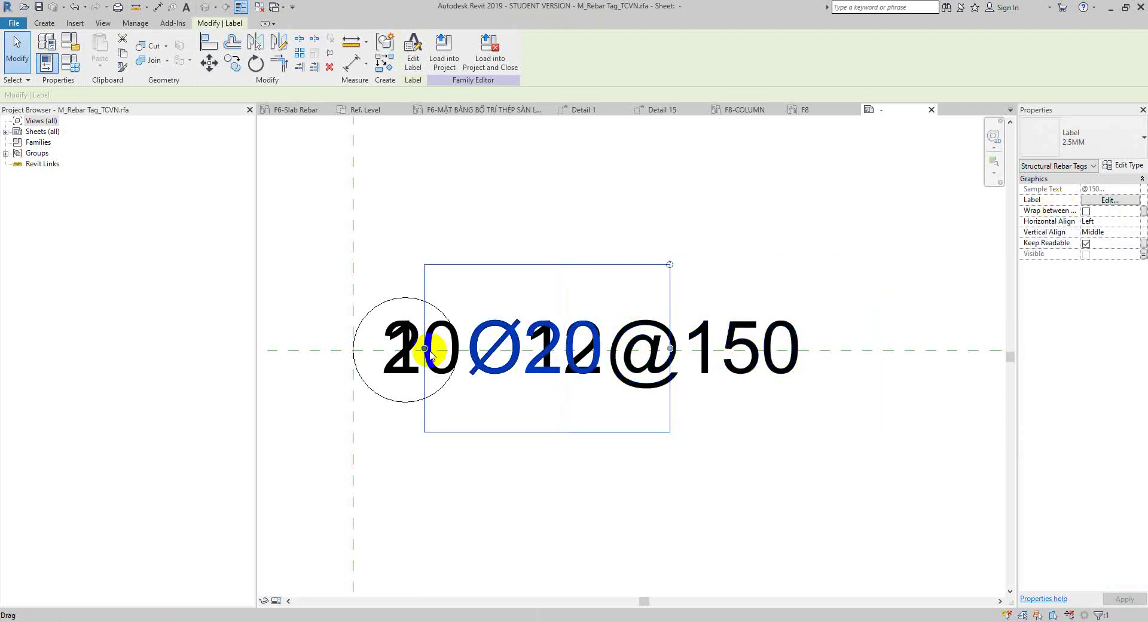
{"action": "left_click", "coordinate": [385, 349], "text": "ctrl"}
{"action": "left_click_drag", "start_coordinate": [531, 343], "coordinate": [531, 450]}
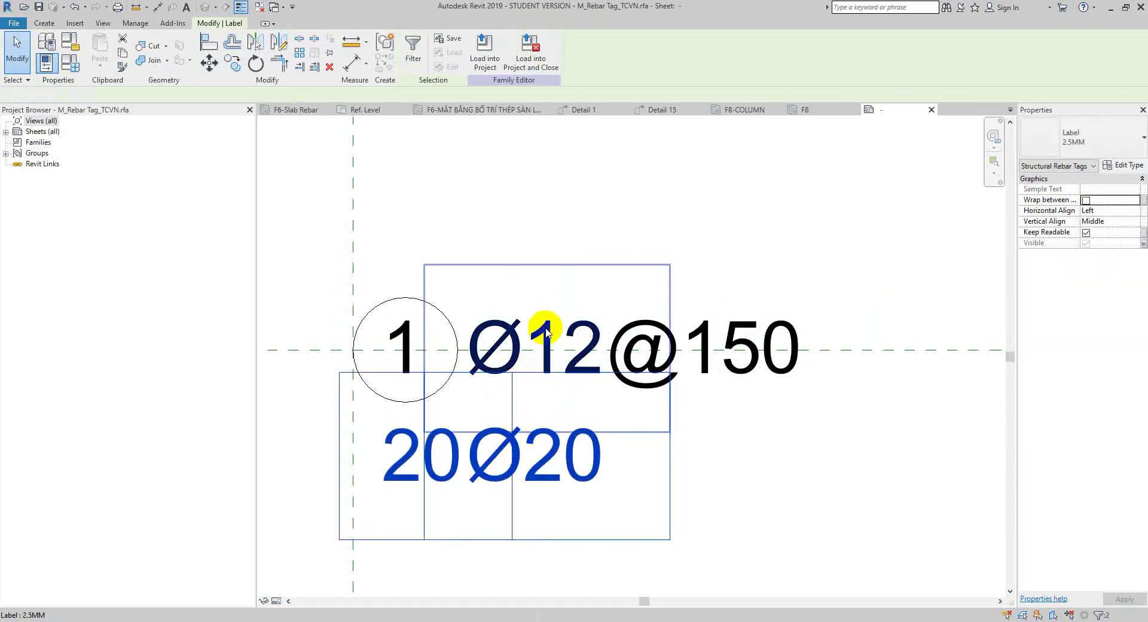
{"action": "left_click", "coordinate": [545, 332]}
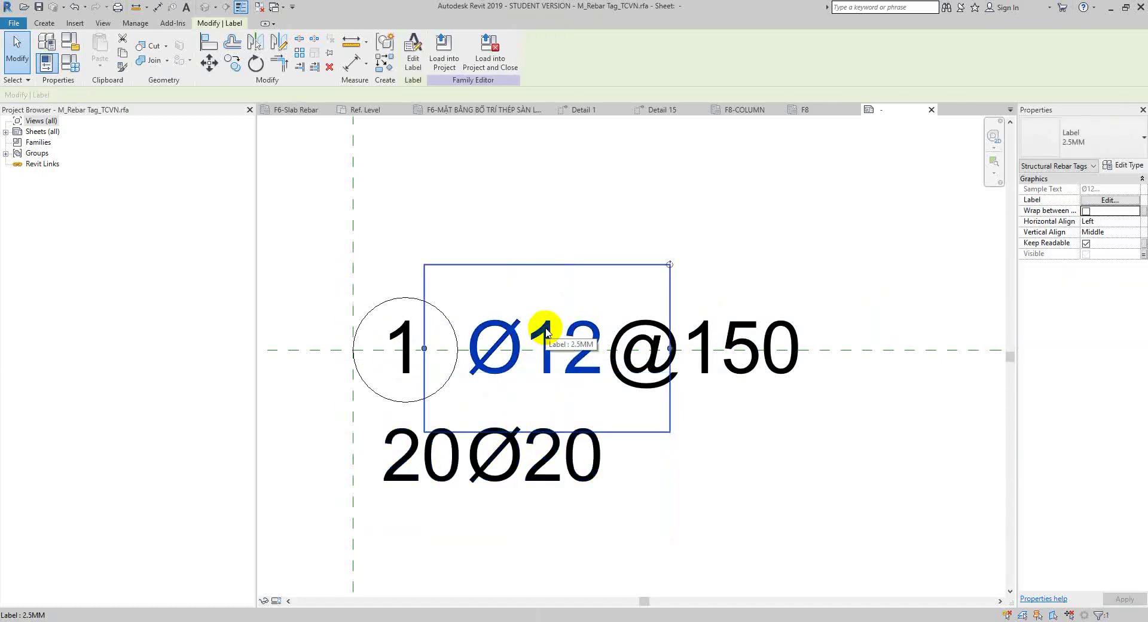
{"action": "left_click", "coordinate": [1130, 167]}
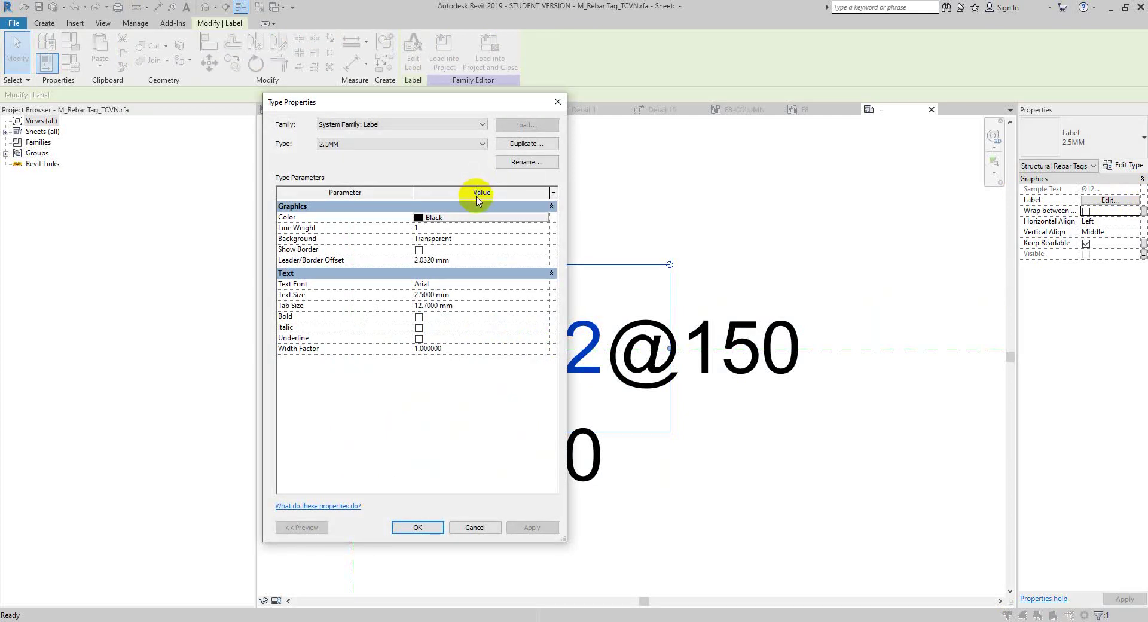
{"action": "left_click", "coordinate": [474, 528]}
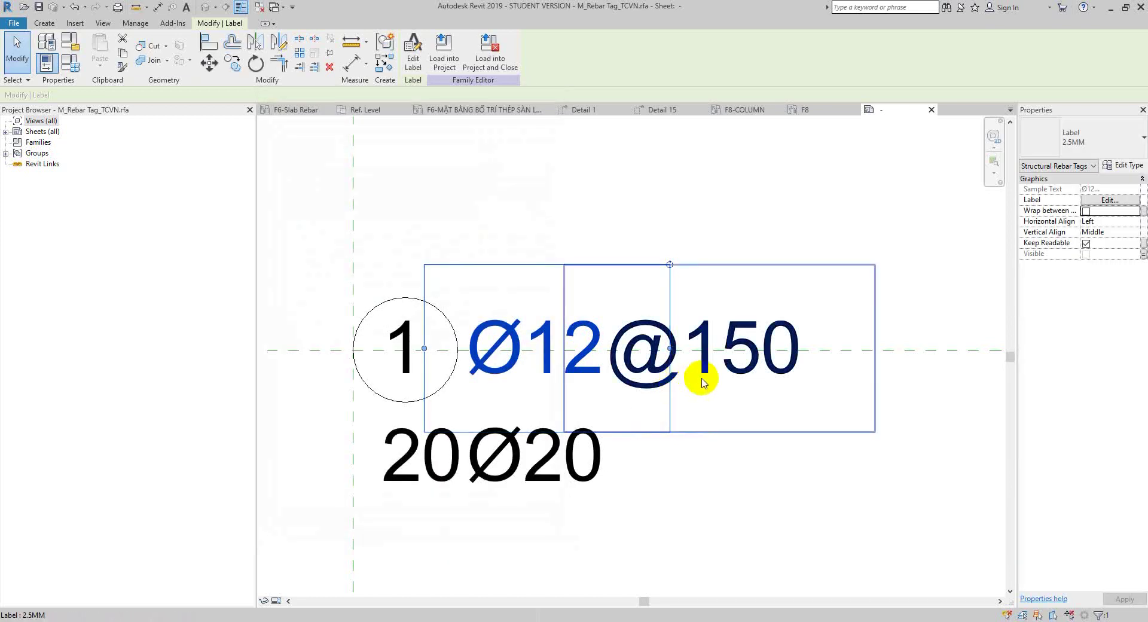
{"action": "left_click", "coordinate": [703, 382]}
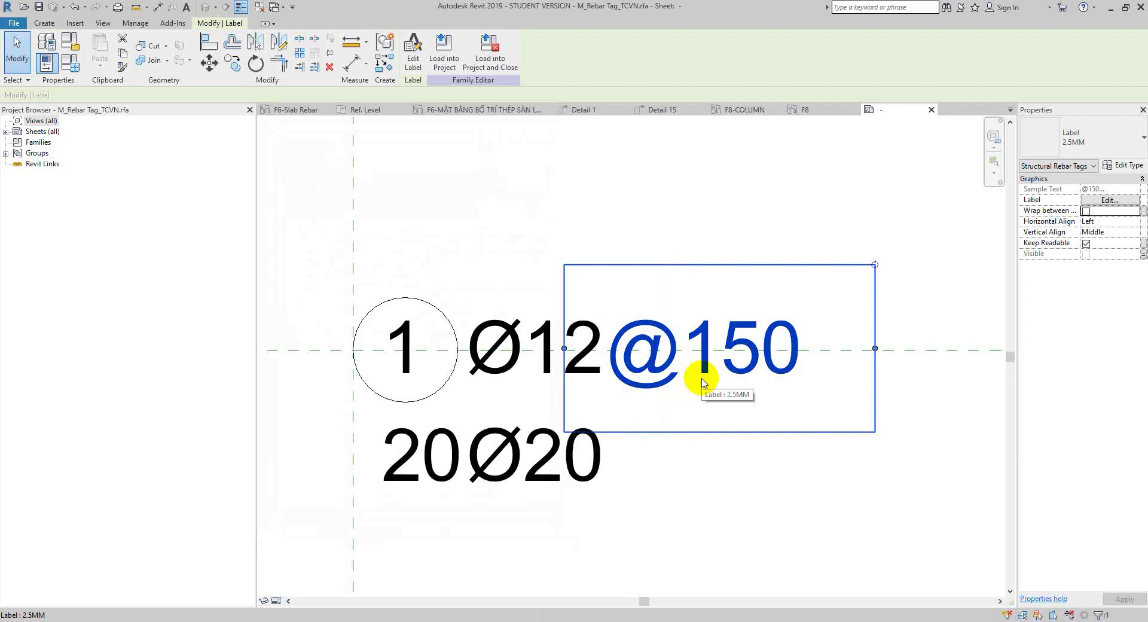
{"action": "left_click", "coordinate": [412, 57]}
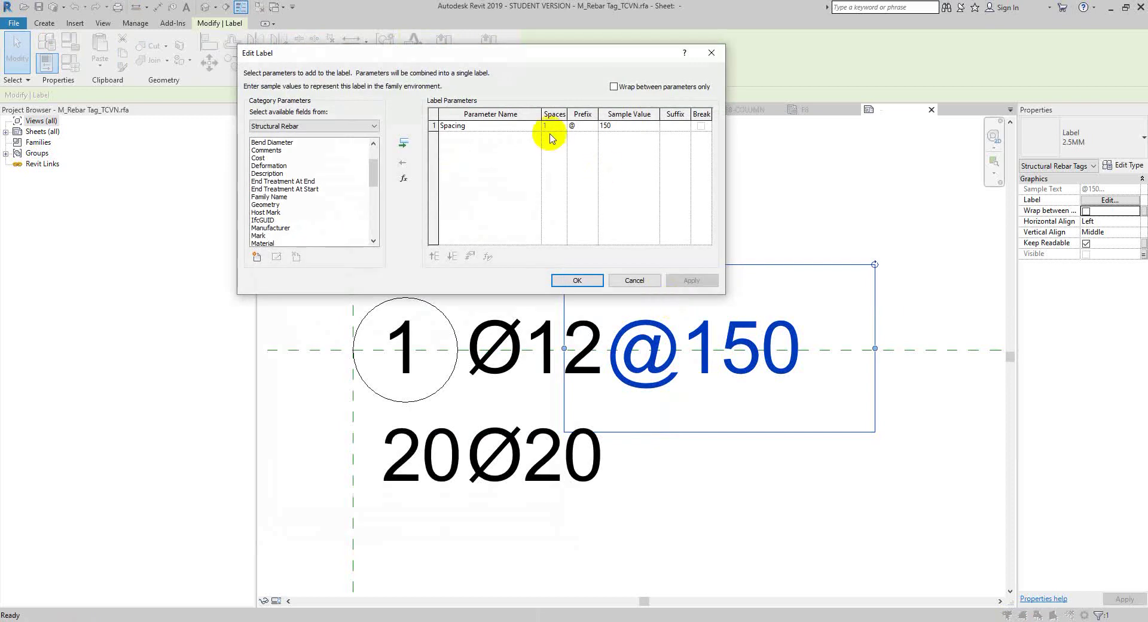
{"action": "left_click", "coordinate": [619, 280]}
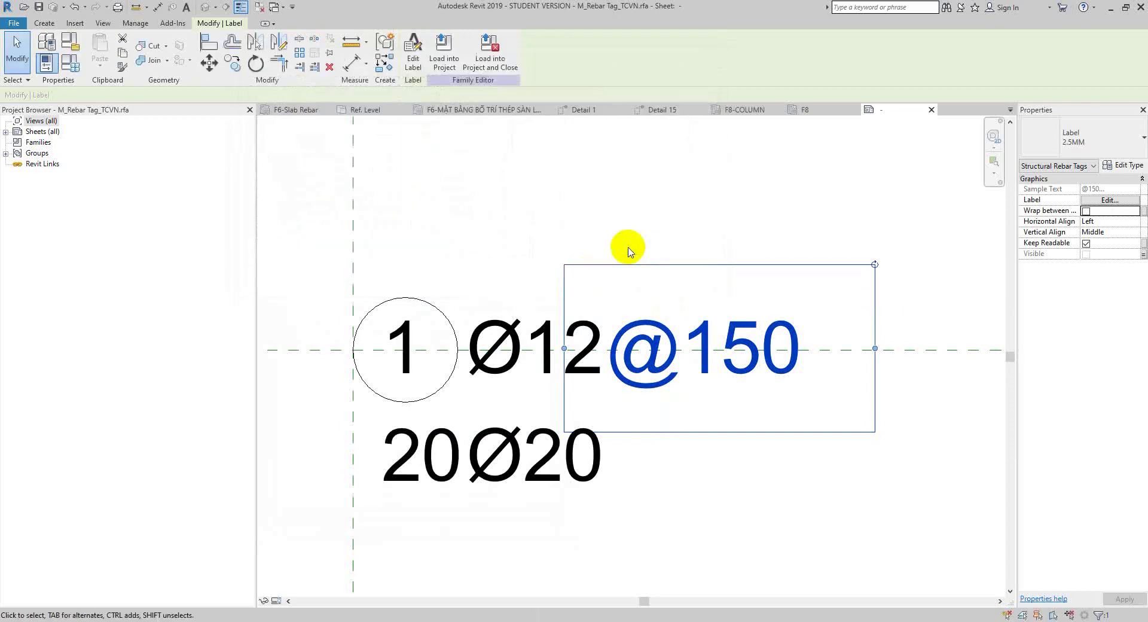
{"action": "left_click", "coordinate": [537, 326]}
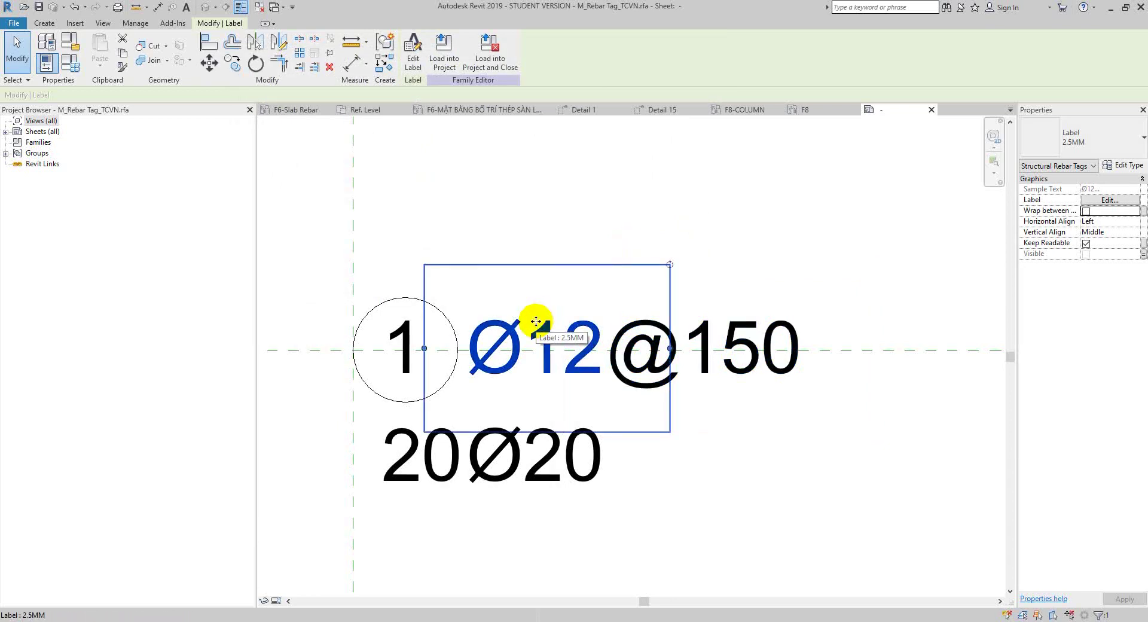
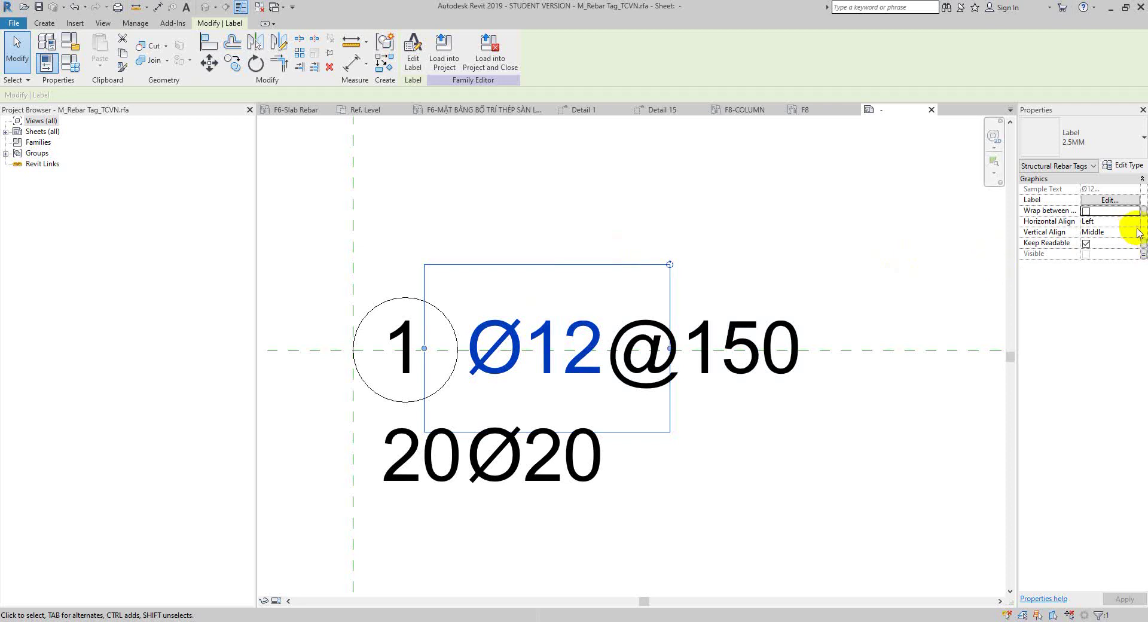
Step: Center-align the Ø12 label and move it next to the circled 1
{"action": "left_click", "coordinate": [1093, 221]}
{"action": "left_click", "coordinate": [1093, 241]}
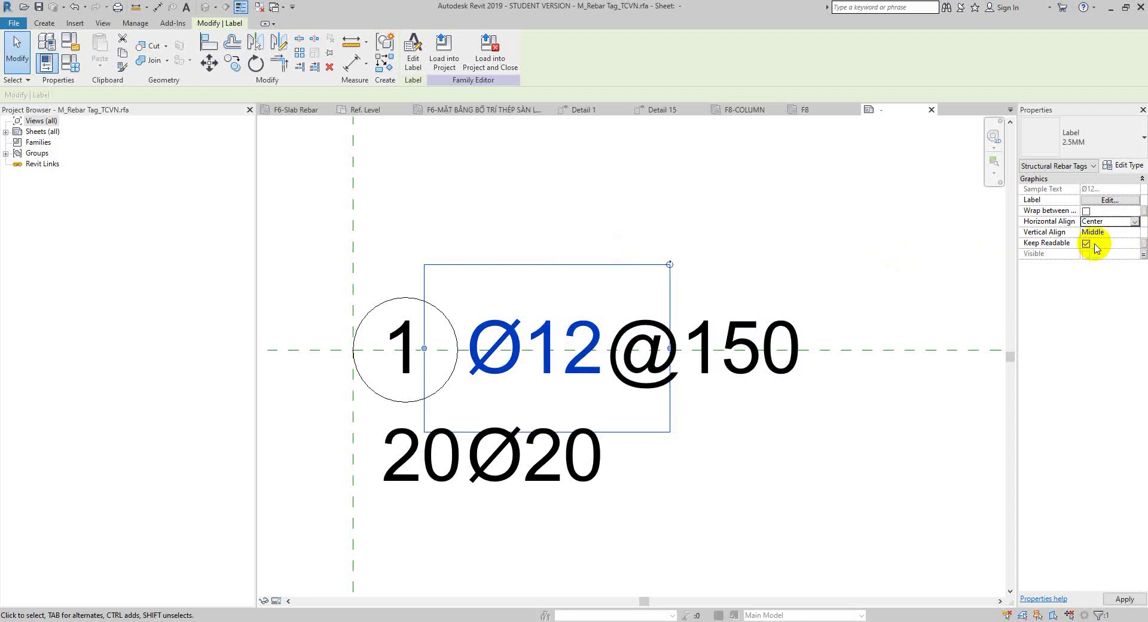
{"action": "left_click_drag", "start_coordinate": [504, 272], "coordinate": [519, 268]}
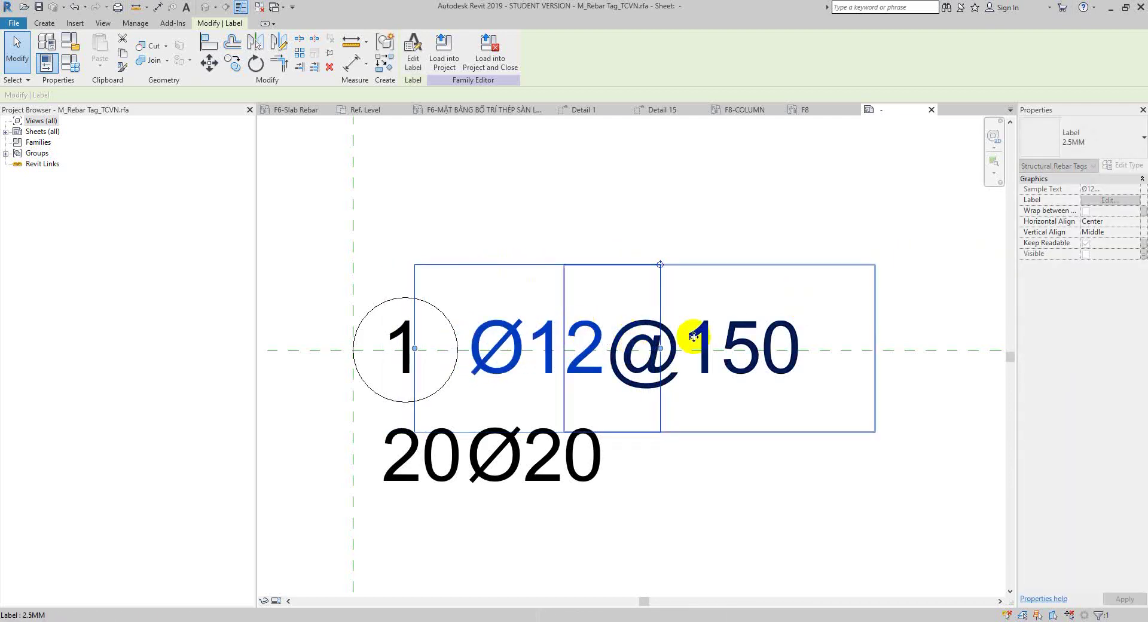
{"action": "left_click", "coordinate": [692, 320]}
{"action": "left_click", "coordinate": [1136, 221]}
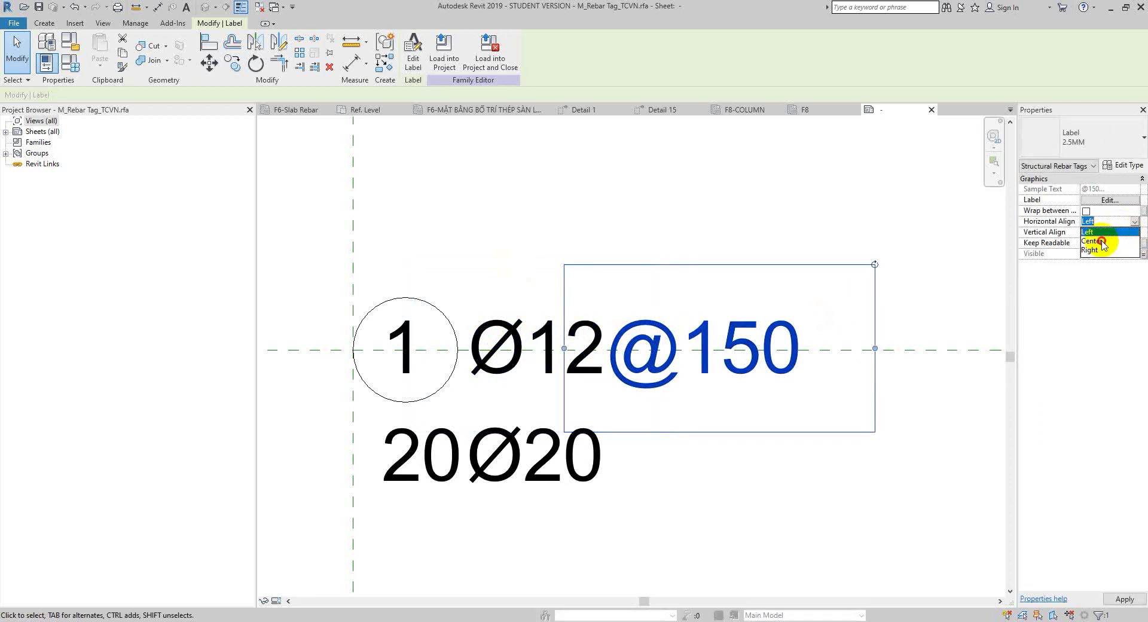
{"action": "left_click", "coordinate": [1094, 242]}
{"action": "left_click_drag", "start_coordinate": [637, 261], "coordinate": [616, 261]}
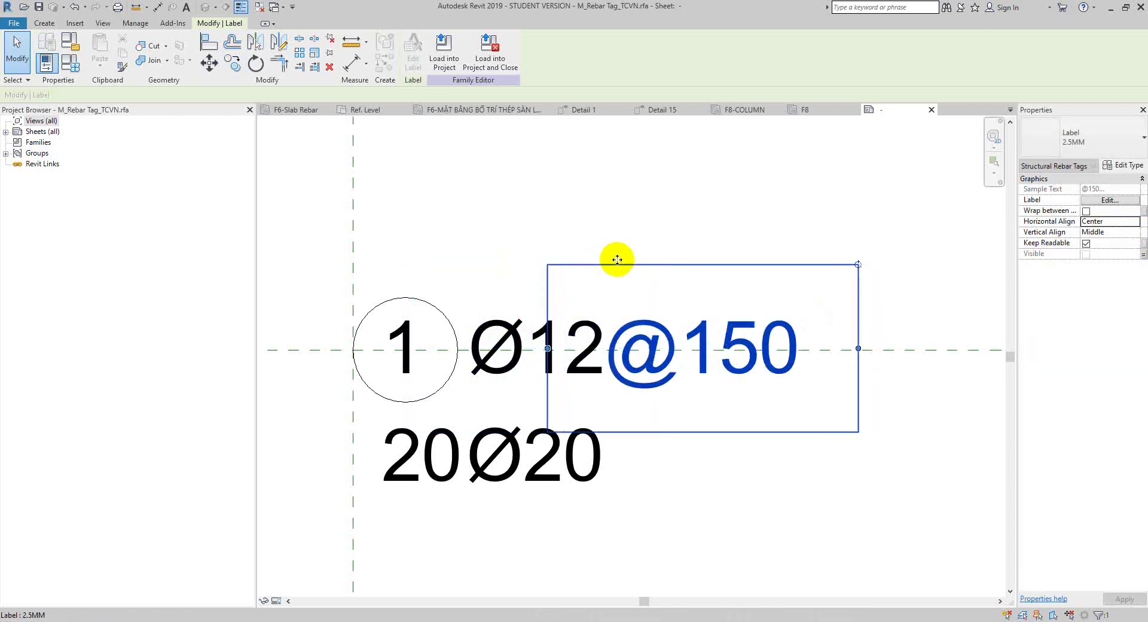
{"action": "left_click", "coordinate": [470, 167]}
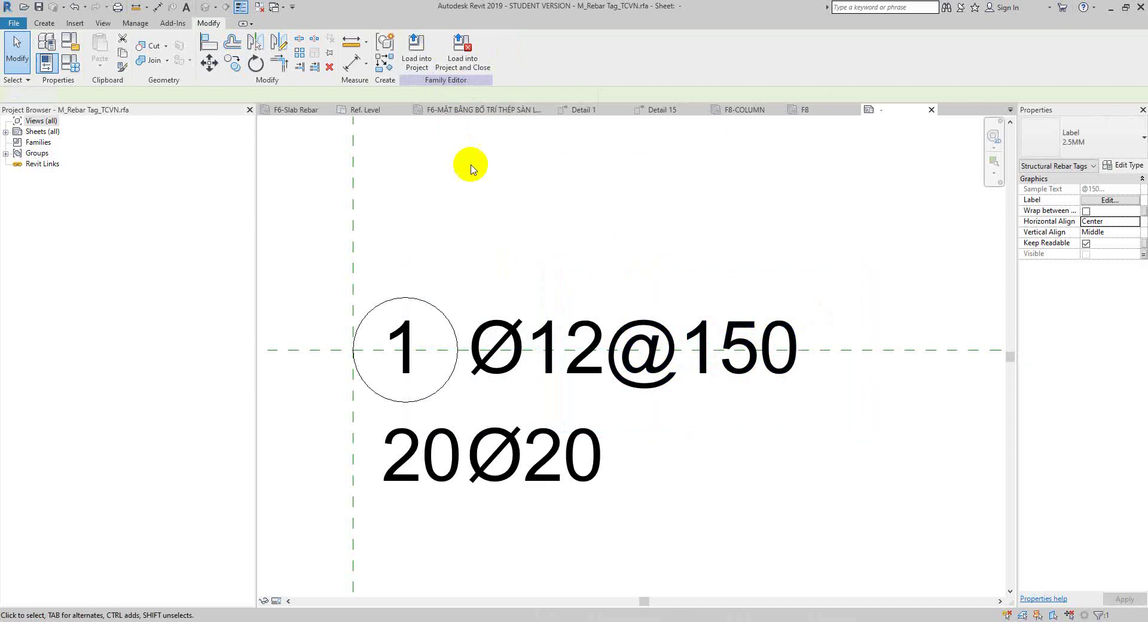
Step: Load the edited tag family into HOTEL OF HARMONY, overwriting the existing version
{"action": "left_click", "coordinate": [416, 51]}
{"action": "left_click", "coordinate": [549, 408]}
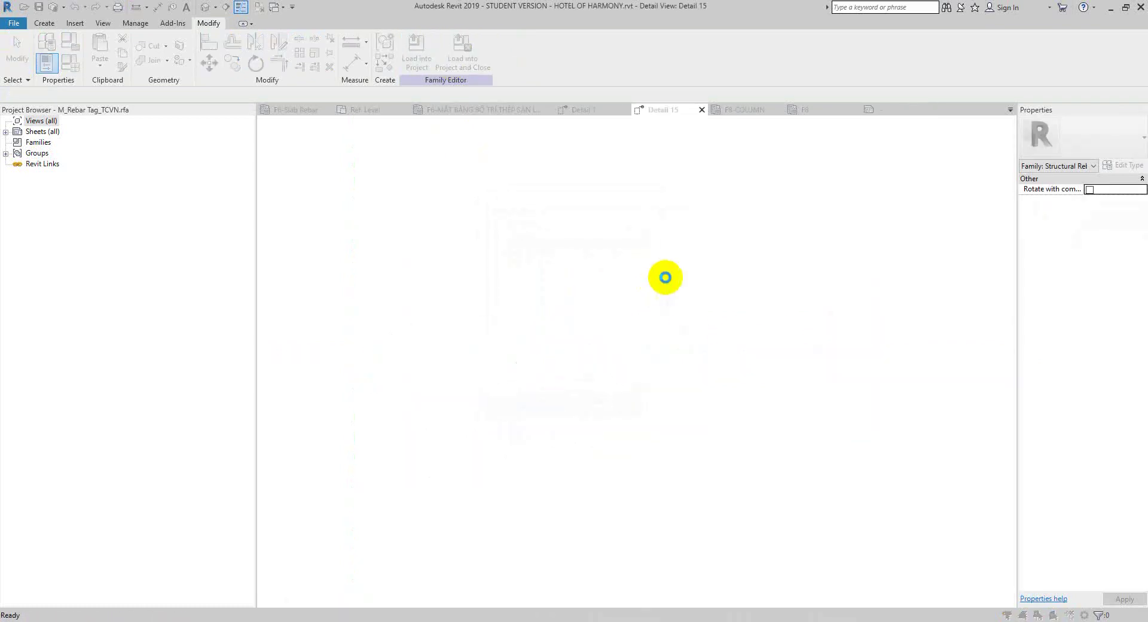
{"action": "left_click", "coordinate": [663, 311]}
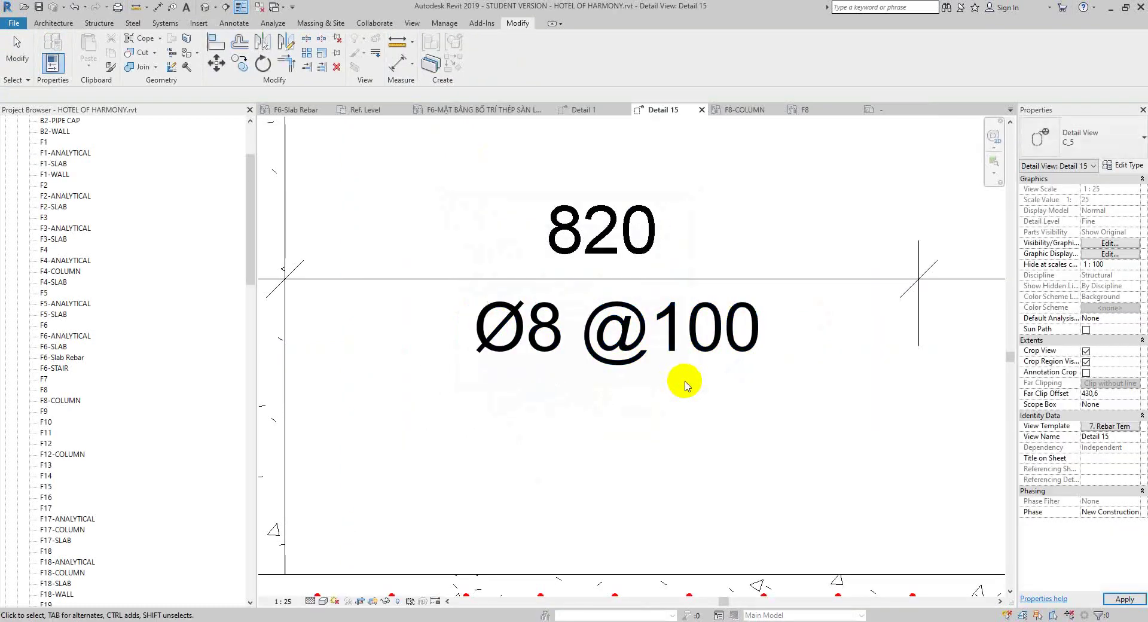
{"action": "left_click", "coordinate": [633, 338]}
{"action": "left_click", "coordinate": [476, 61]}
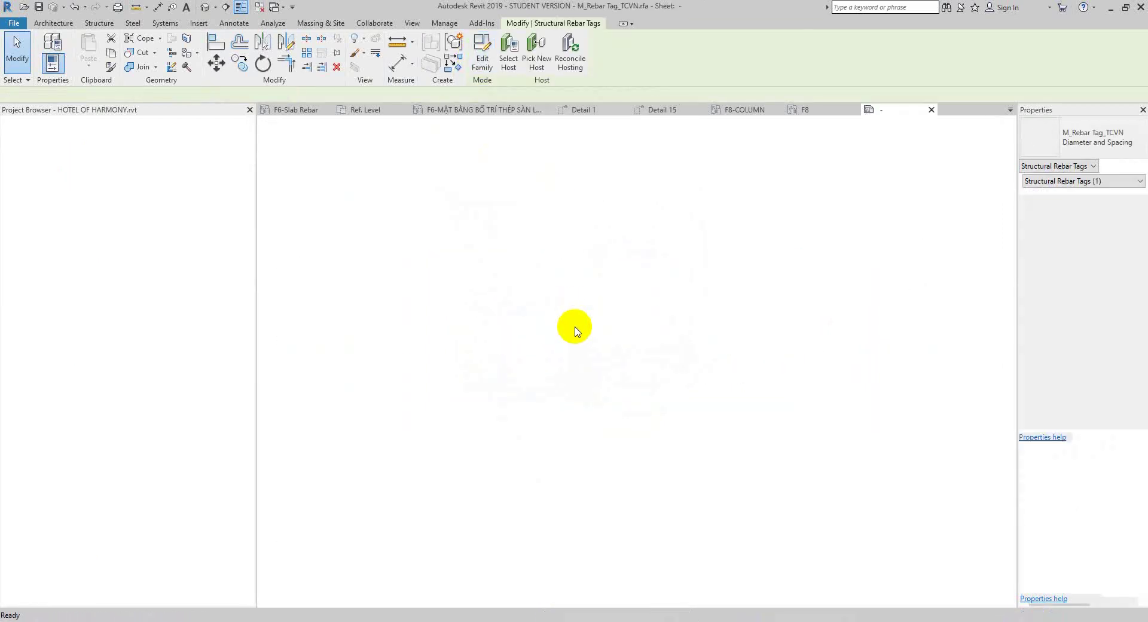
{"action": "left_click", "coordinate": [574, 292]}
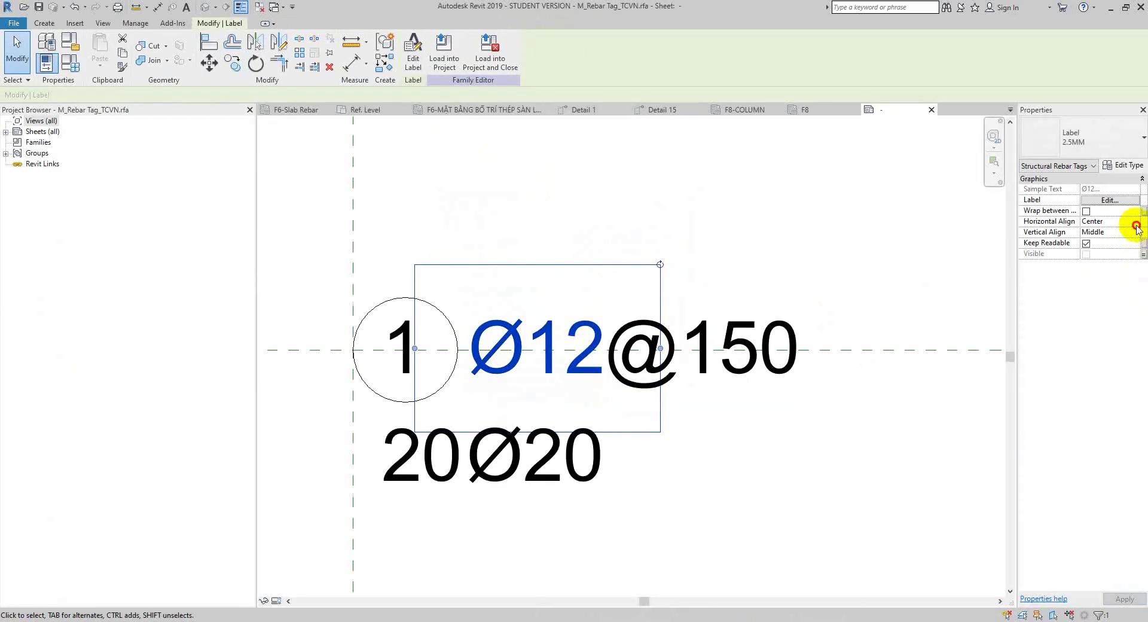
Step: Right-align the Ø12 label and shift it toward the circle
{"action": "left_click", "coordinate": [1133, 221]}
{"action": "left_click", "coordinate": [1107, 253]}
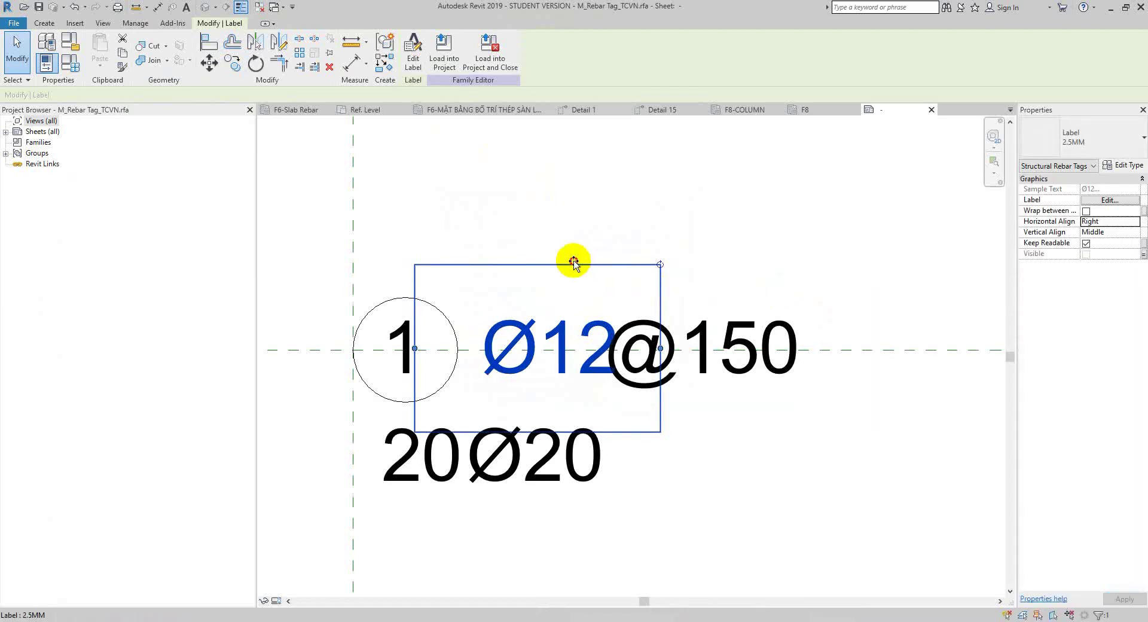
{"action": "left_click_drag", "start_coordinate": [572, 257], "coordinate": [588, 260]}
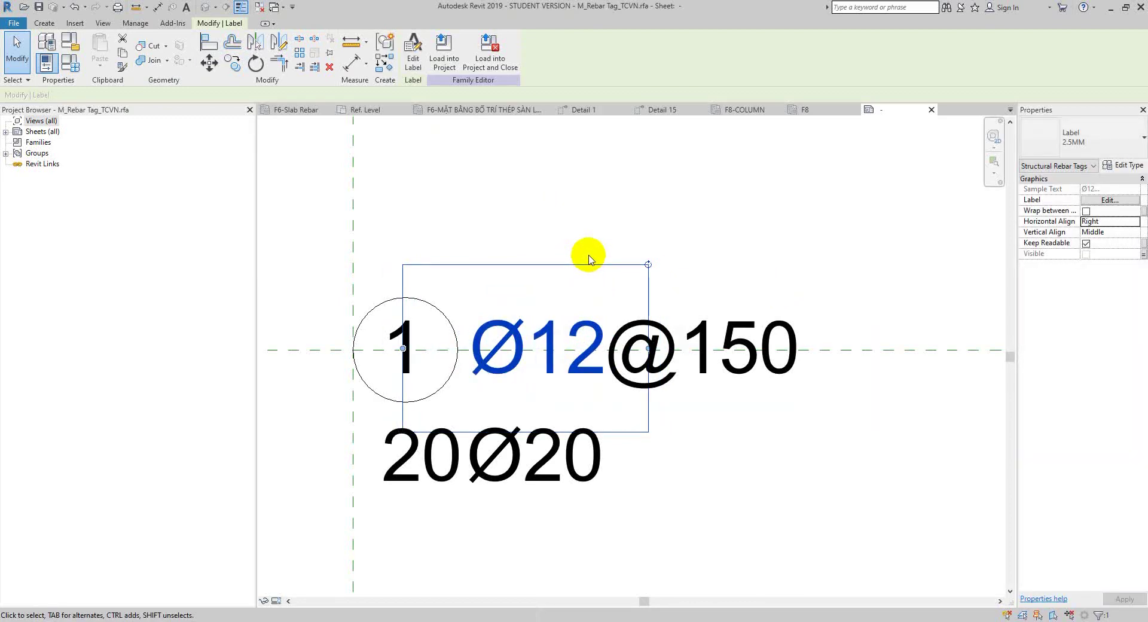
{"action": "left_click", "coordinate": [738, 328]}
{"action": "left_click", "coordinate": [1112, 221]}
{"action": "left_click", "coordinate": [1134, 222]}
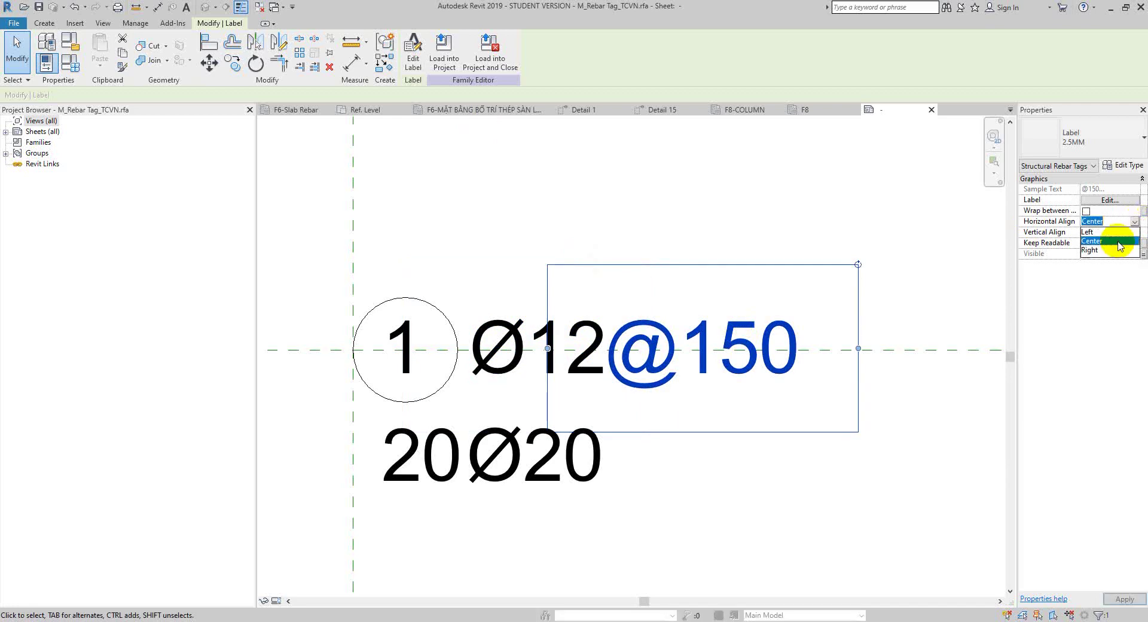
{"action": "left_click", "coordinate": [1107, 250]}
{"action": "left_click_drag", "start_coordinate": [663, 263], "coordinate": [655, 264]}
Step: Reload the tag family into HOTEL OF HARMONY, overwriting the existing version
{"action": "left_click", "coordinate": [417, 51]}
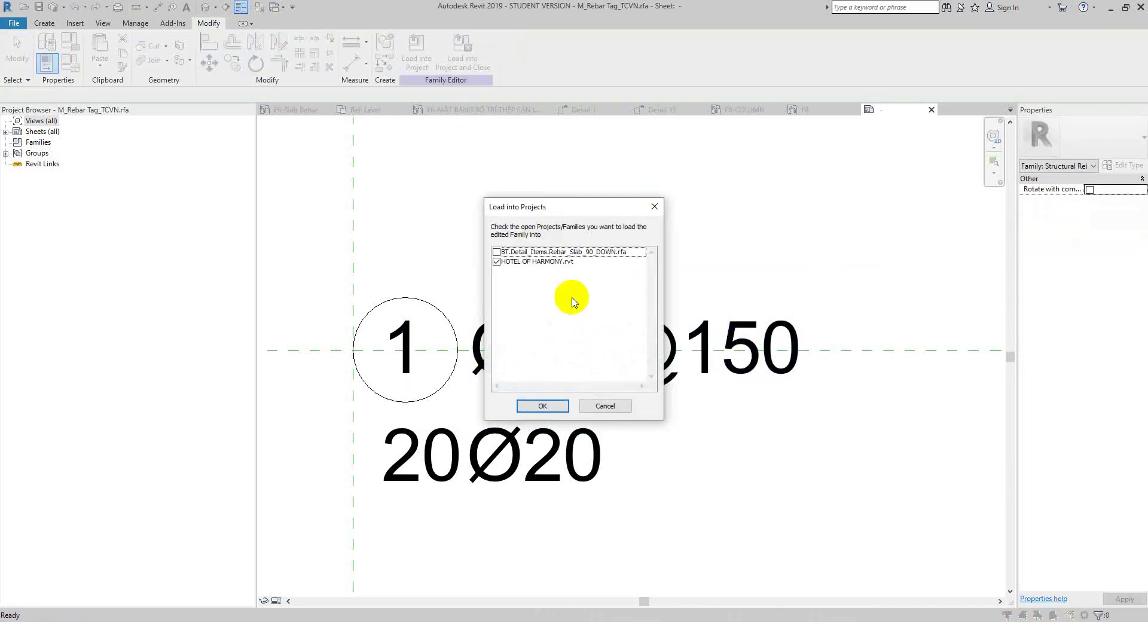
{"action": "left_click", "coordinate": [544, 405]}
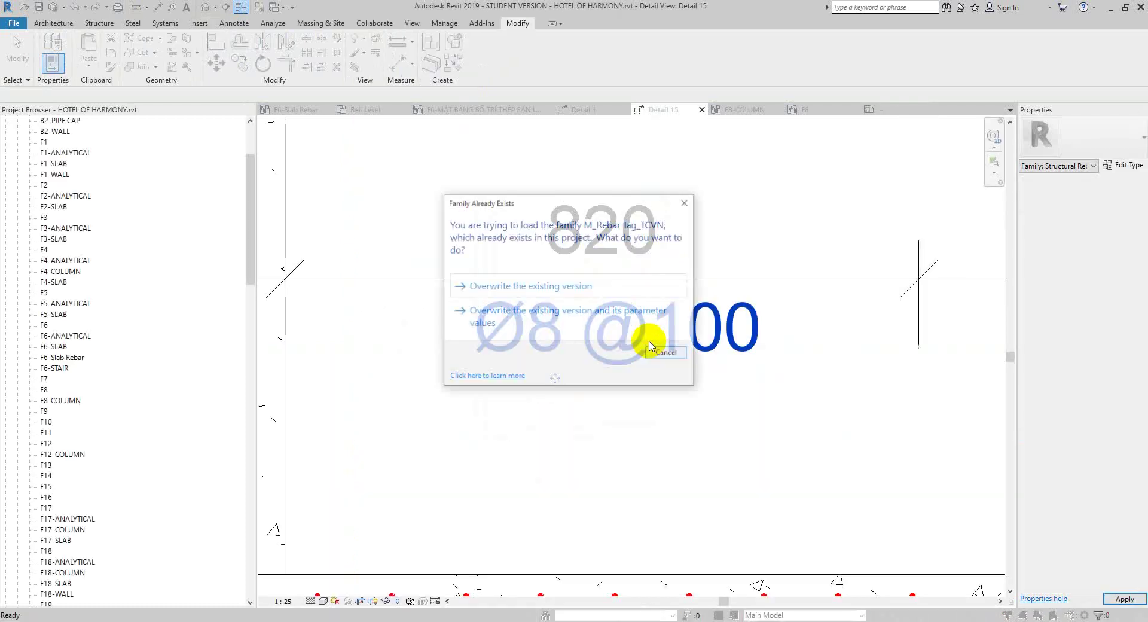
{"action": "left_click", "coordinate": [589, 287]}
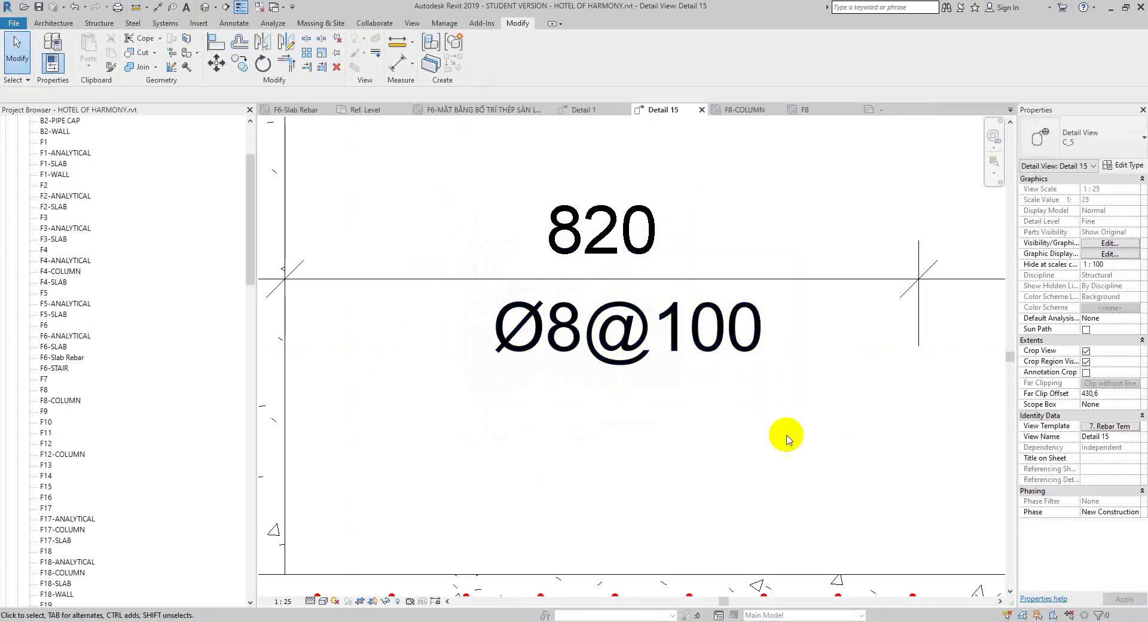
{"action": "scroll", "coordinate": [787, 440], "scroll_direction": "down", "scroll_amount": 2}
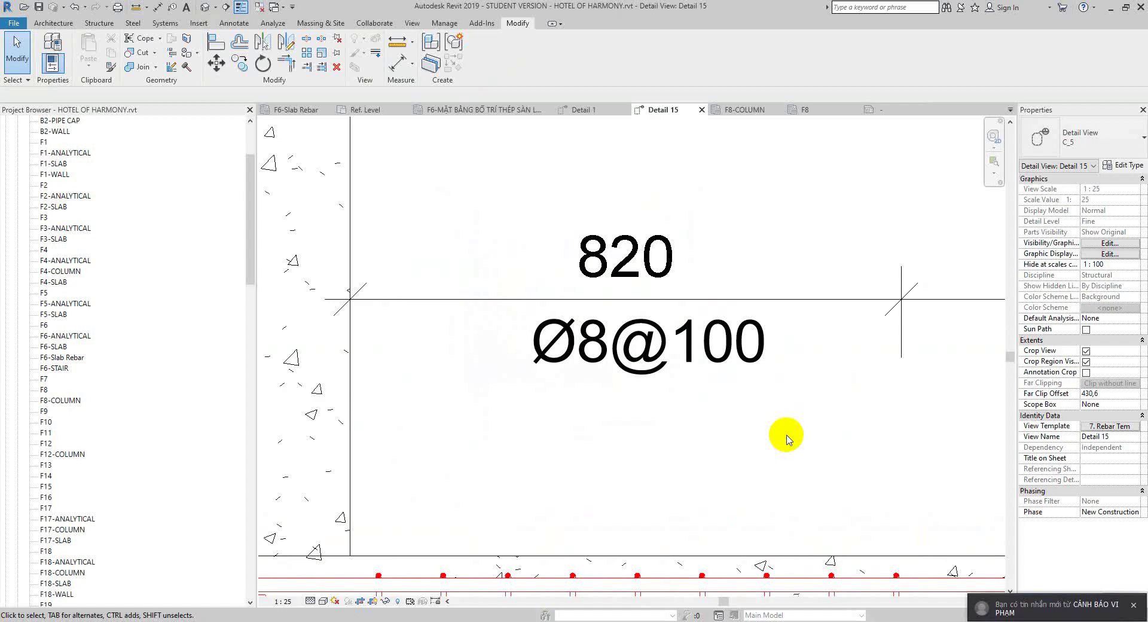
{"action": "left_click", "coordinate": [730, 335]}
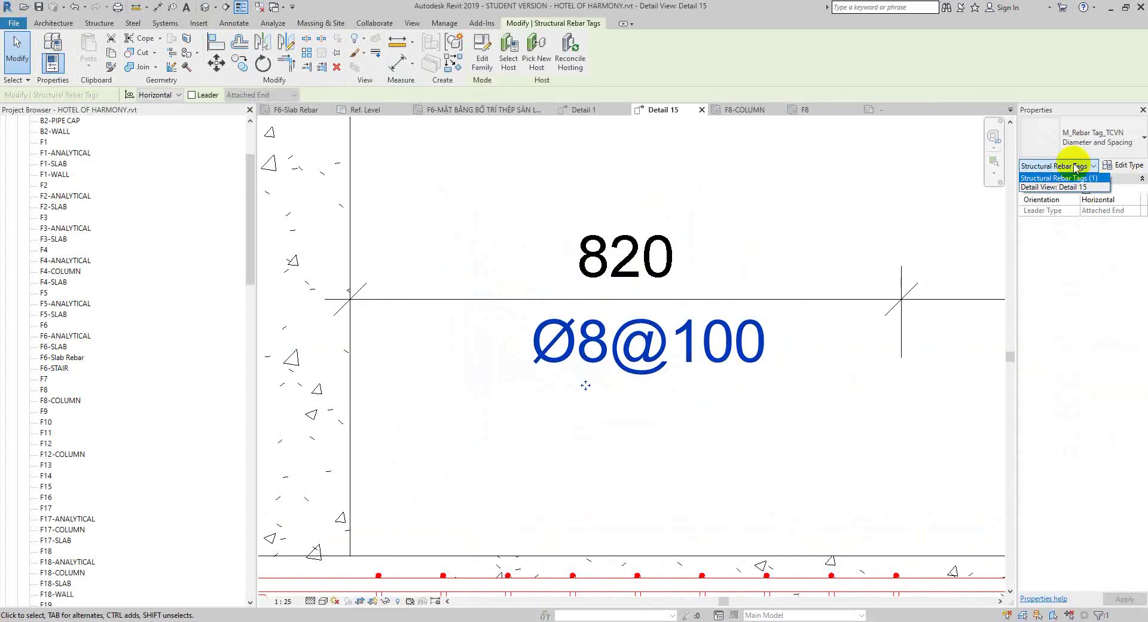
{"action": "left_click", "coordinate": [1081, 142]}
{"action": "left_click", "coordinate": [1017, 298]}
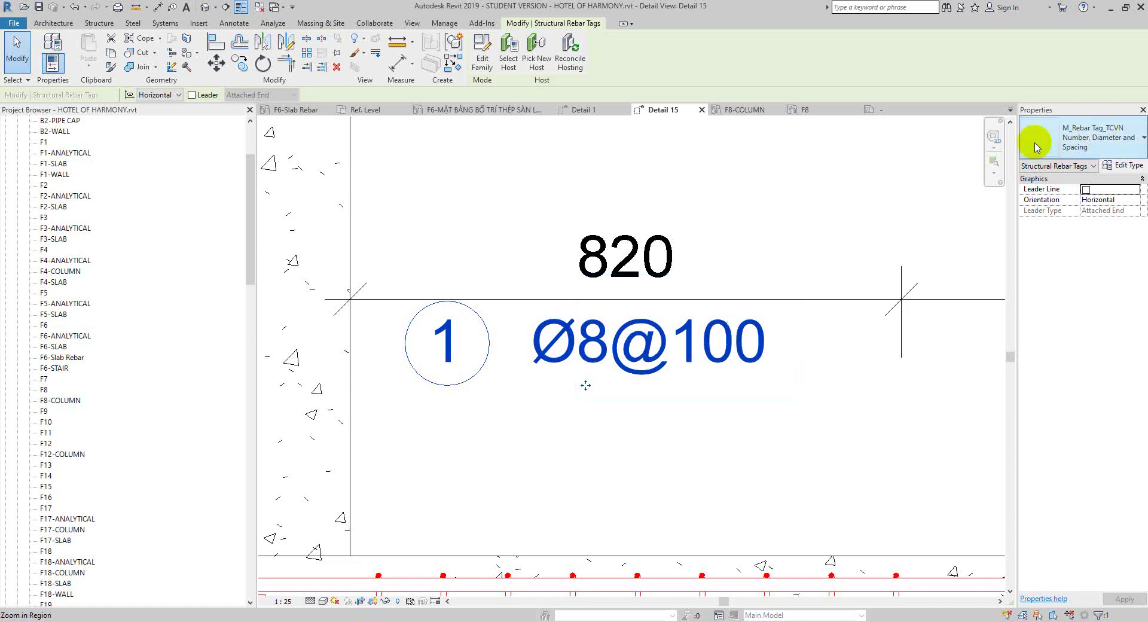
{"action": "left_click", "coordinate": [1054, 139]}
{"action": "left_click", "coordinate": [1023, 299]}
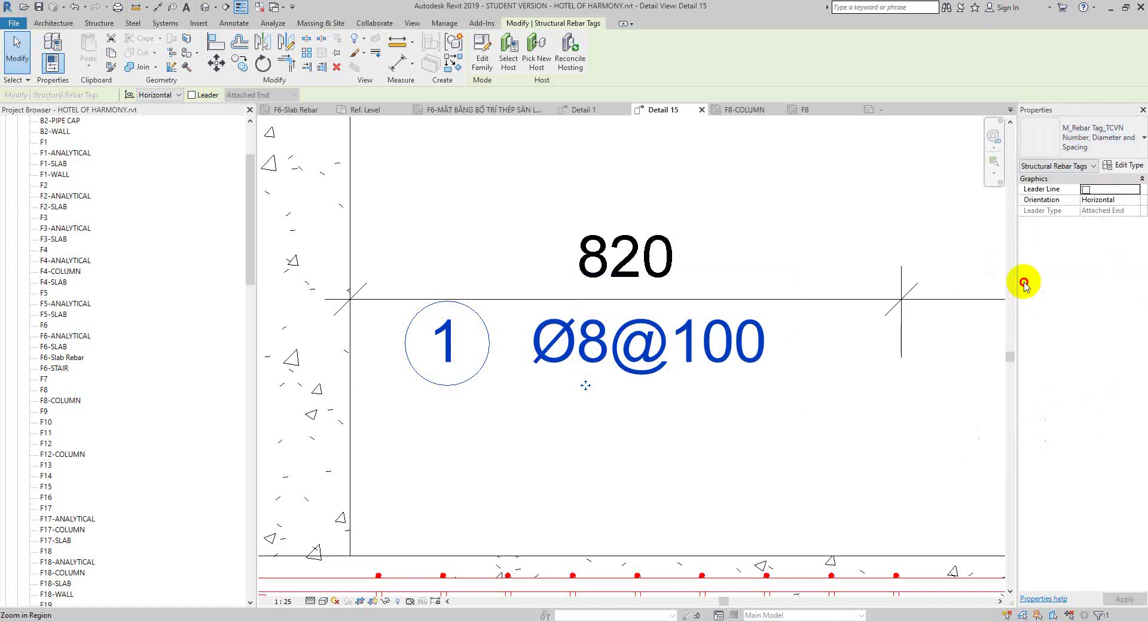
{"action": "left_click", "coordinate": [1033, 141]}
{"action": "left_click", "coordinate": [1019, 284]}
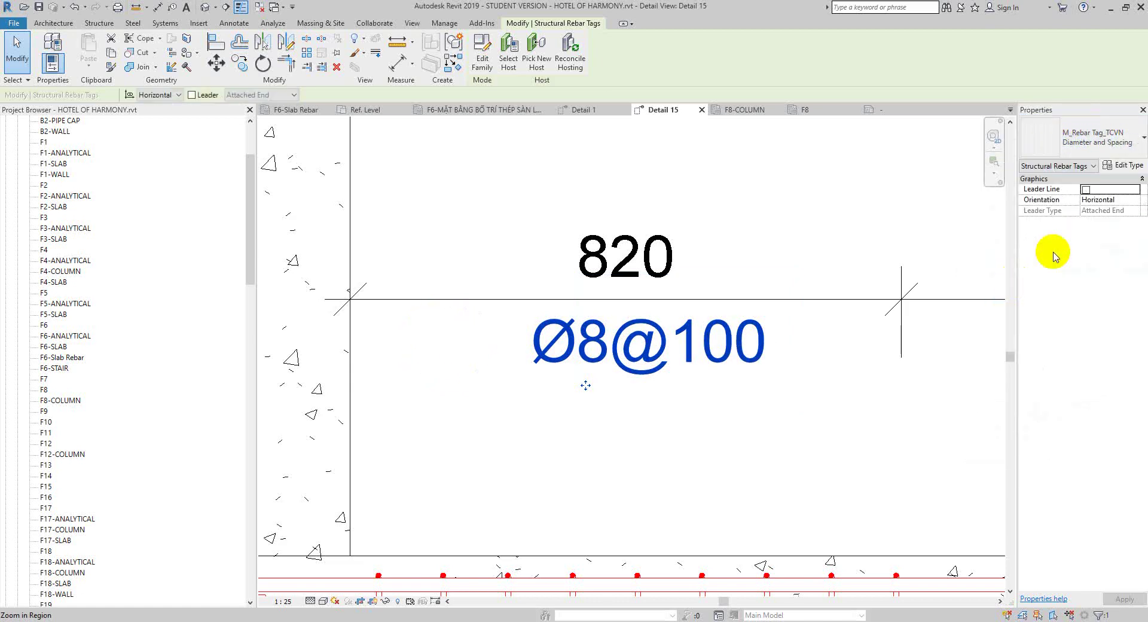
{"action": "left_click", "coordinate": [1094, 133]}
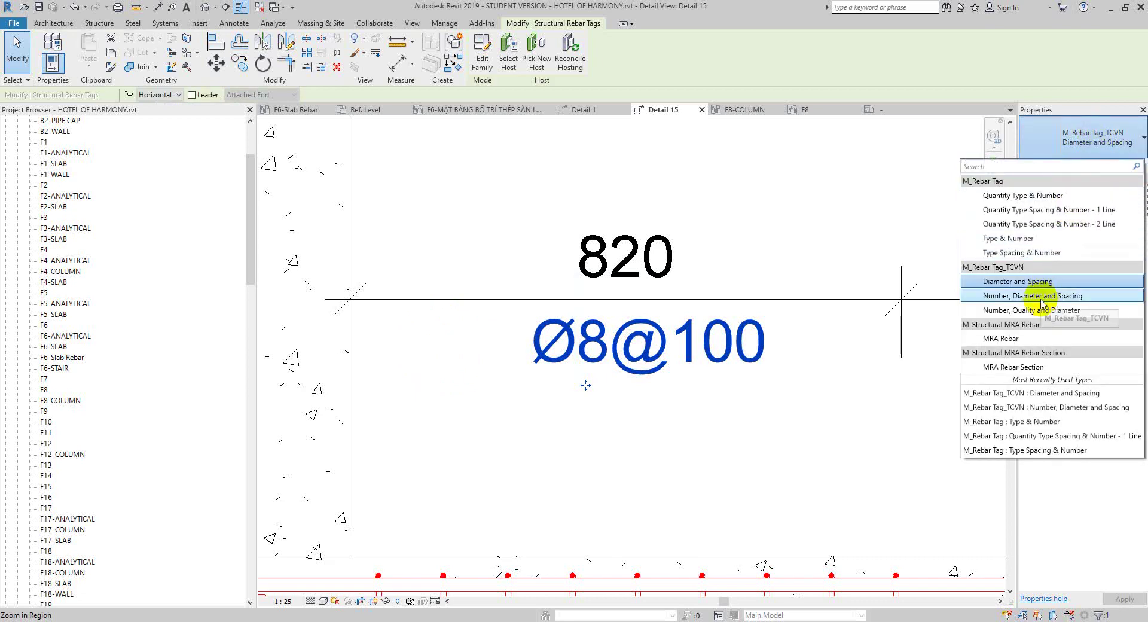
{"action": "left_click", "coordinate": [1131, 136]}
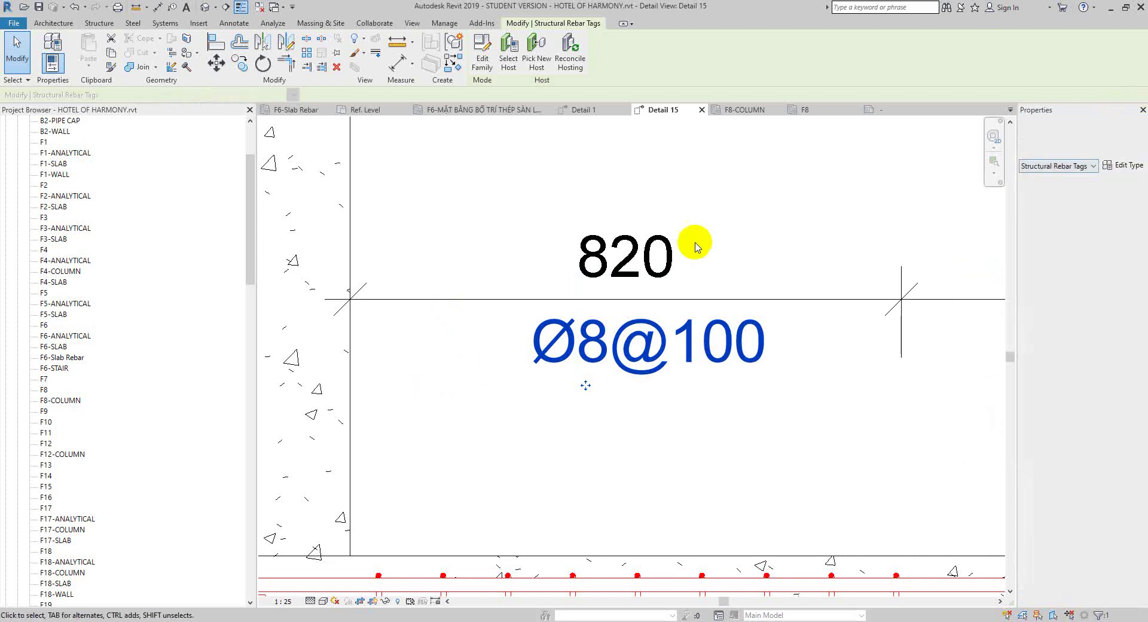
{"action": "scroll", "coordinate": [686, 249], "scroll_direction": "down", "scroll_amount": 3}
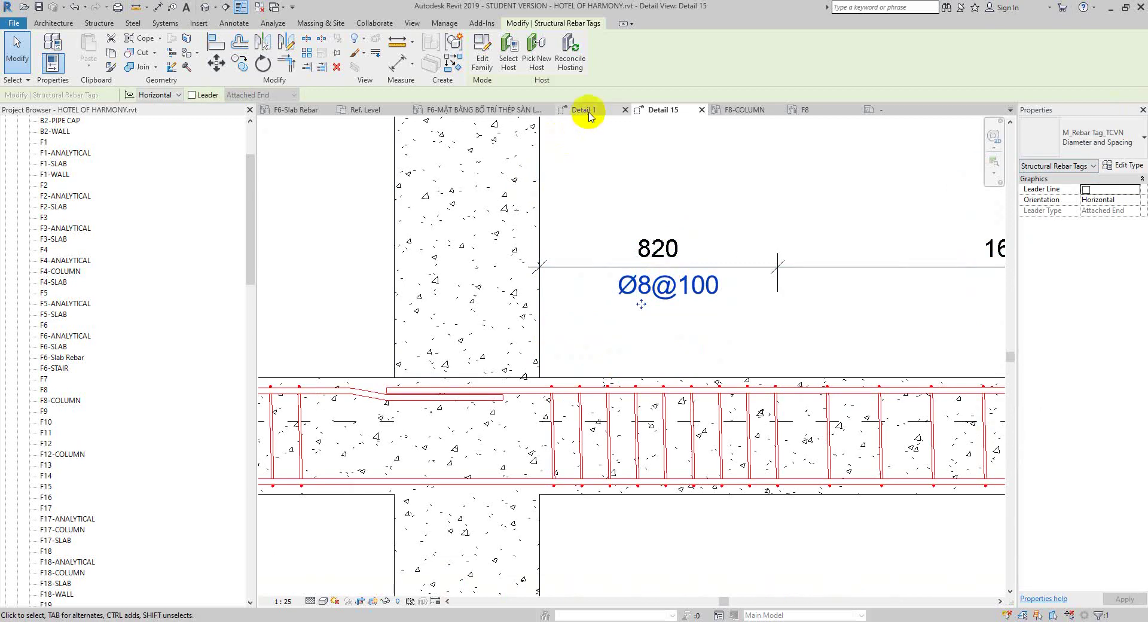
{"action": "scroll", "coordinate": [77, 358], "scroll_direction": "down", "scroll_amount": 2}
{"action": "scroll", "coordinate": [82, 418], "scroll_direction": "down", "scroll_amount": 6}
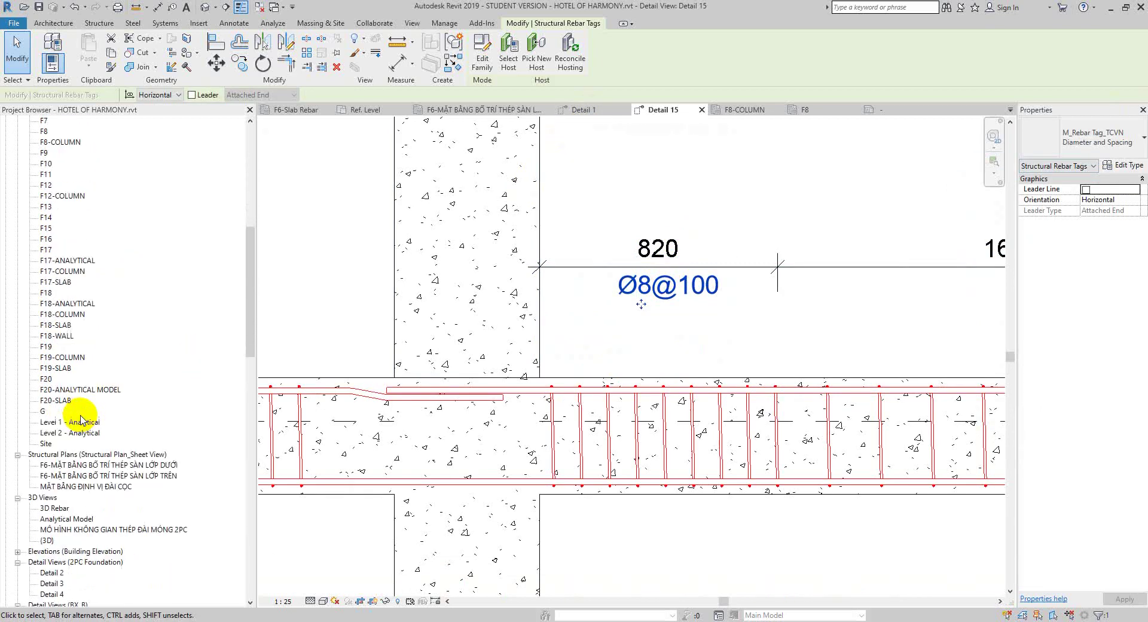
{"action": "double_click", "coordinate": [111, 454]}
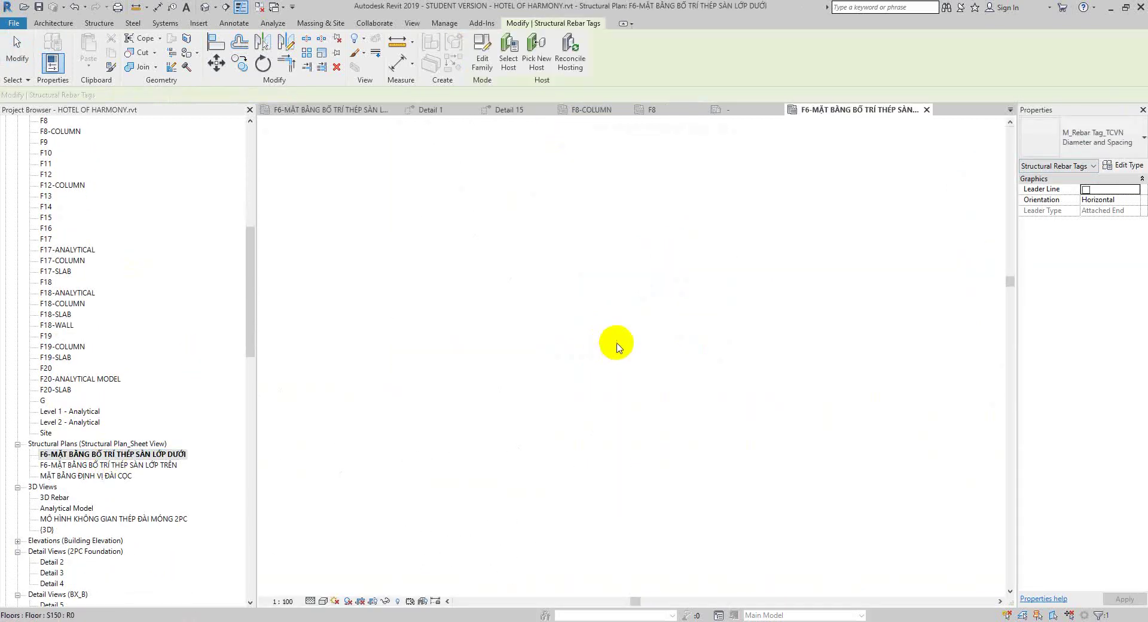
{"action": "scroll", "coordinate": [529, 262], "scroll_direction": "up", "scroll_amount": 4}
{"action": "left_click", "coordinate": [592, 311]}
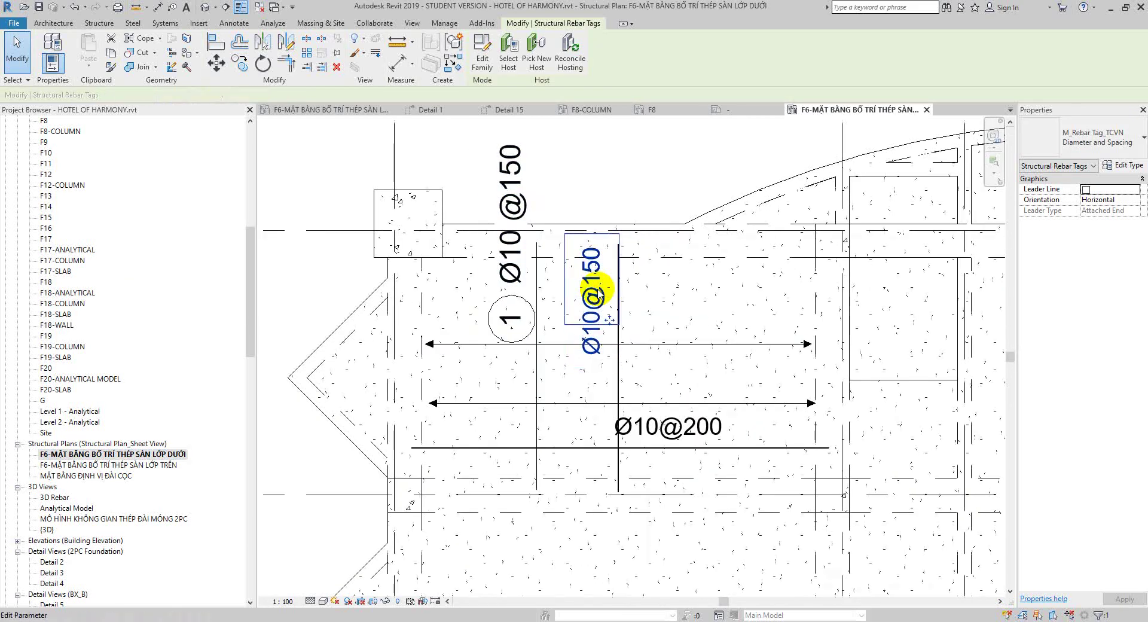
{"action": "left_click", "coordinate": [1069, 146]}
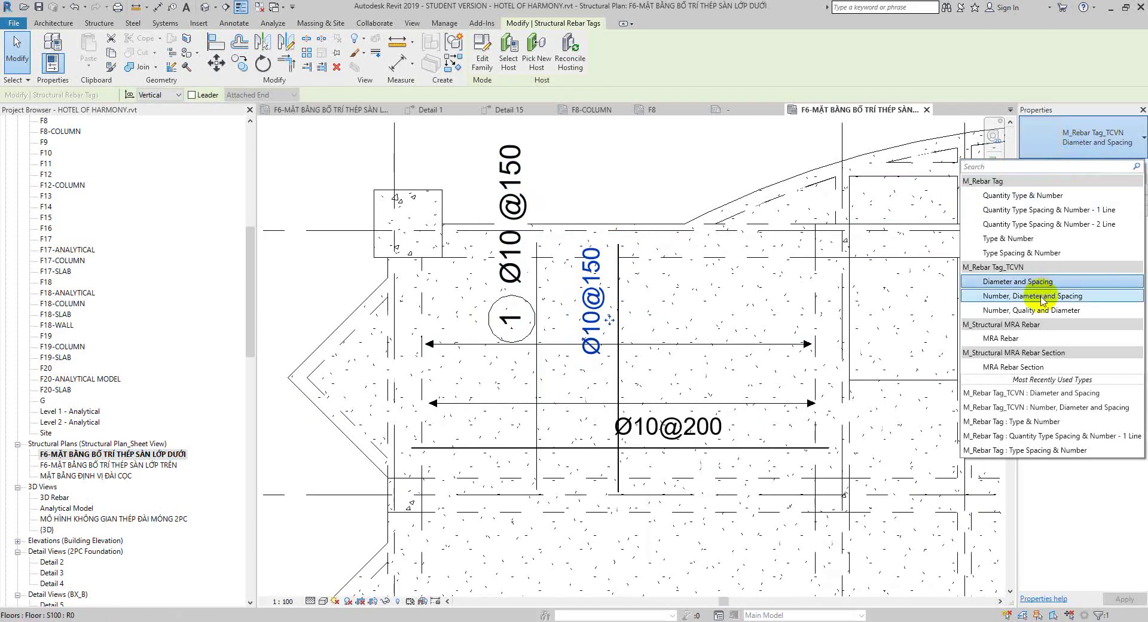
{"action": "left_click", "coordinate": [1028, 282]}
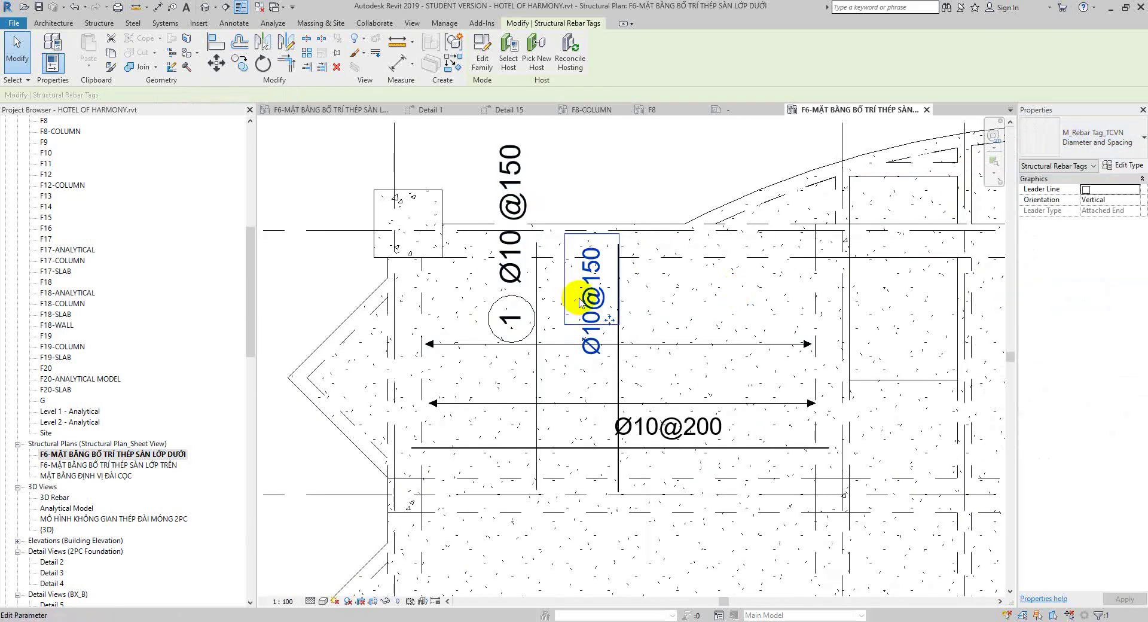
{"action": "scroll", "coordinate": [608, 316], "scroll_direction": "up", "scroll_amount": 4}
{"action": "scroll", "coordinate": [608, 315], "scroll_direction": "down", "scroll_amount": 2}
{"action": "scroll", "coordinate": [623, 320], "scroll_direction": "up", "scroll_amount": 2}
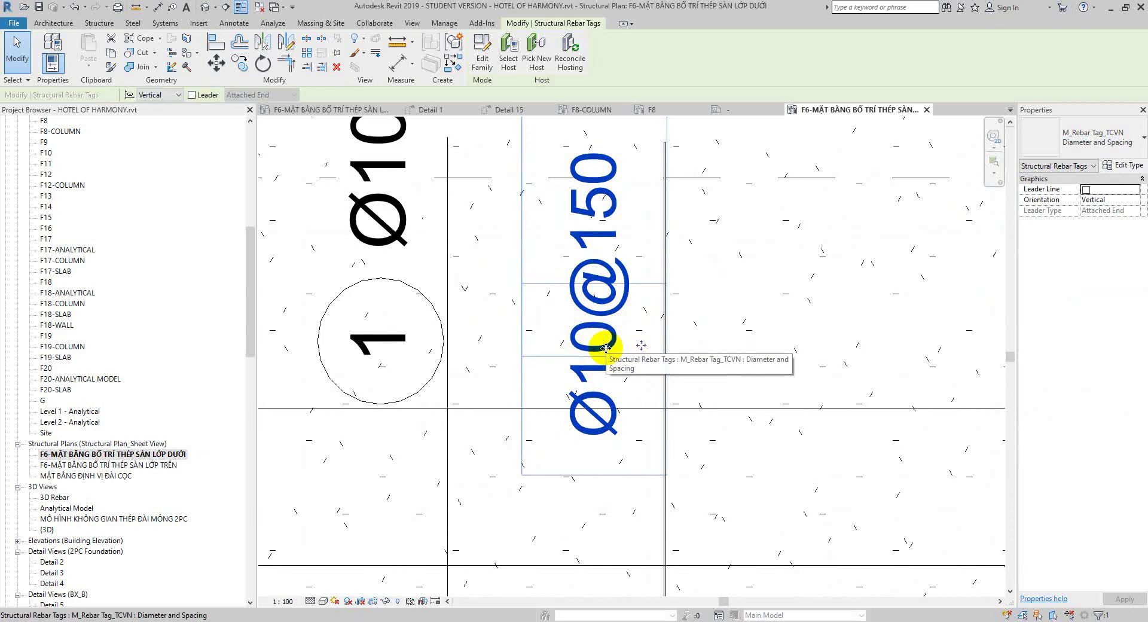
{"action": "scroll", "coordinate": [606, 348], "scroll_direction": "down", "scroll_amount": 2}
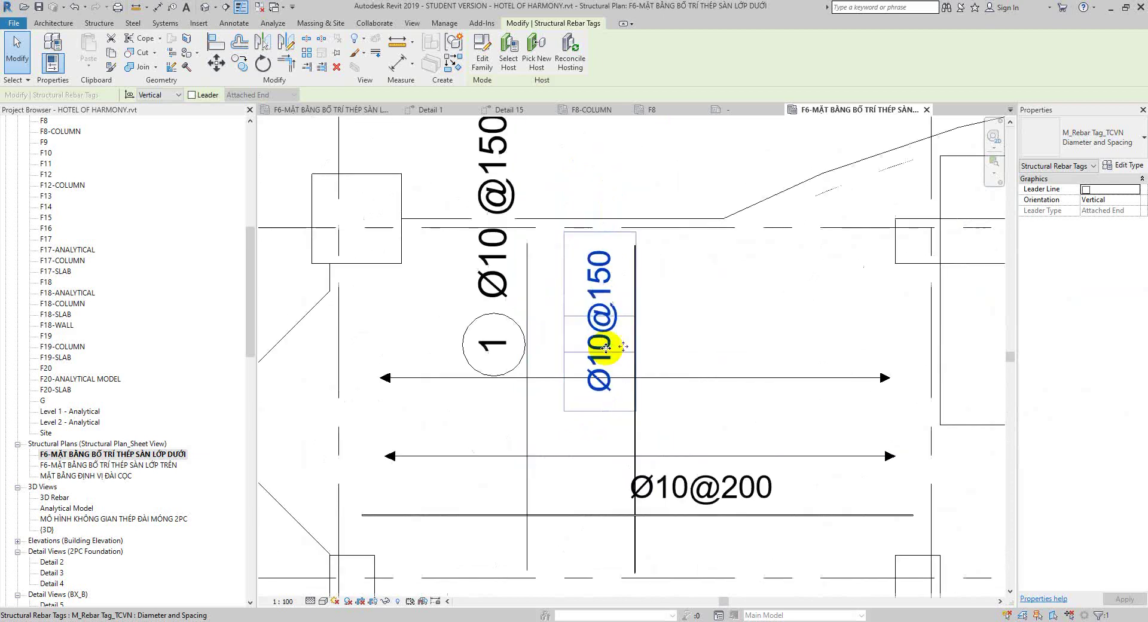
{"action": "scroll", "coordinate": [606, 347], "scroll_direction": "up", "scroll_amount": 1}
{"action": "scroll", "coordinate": [606, 347], "scroll_direction": "down", "scroll_amount": 2}
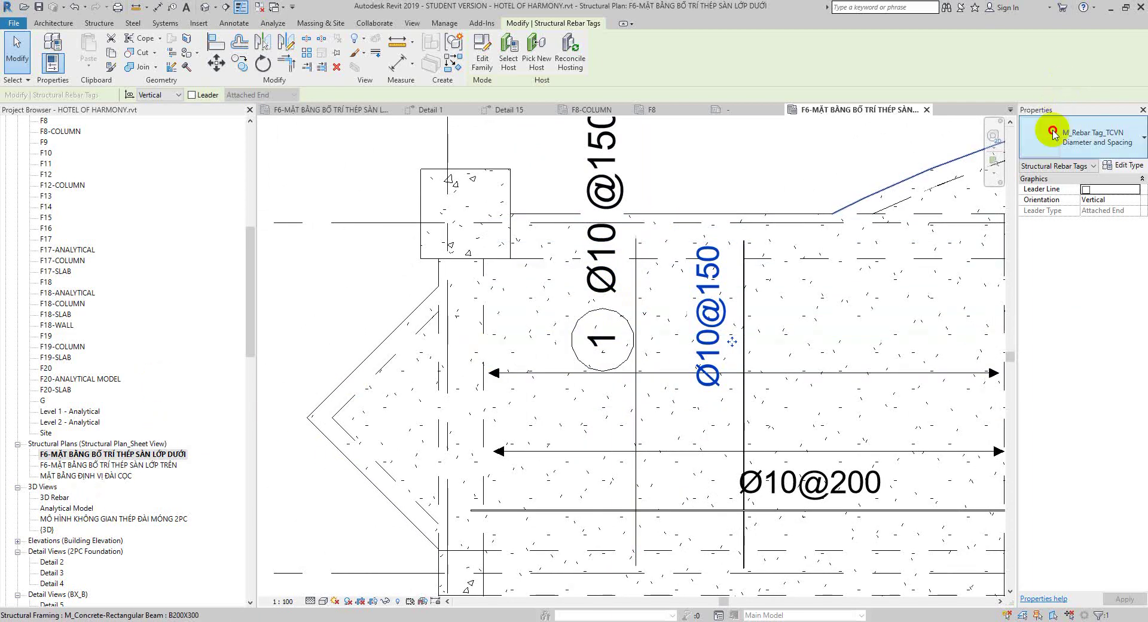
{"action": "left_click", "coordinate": [1086, 136]}
{"action": "left_click", "coordinate": [997, 302]}
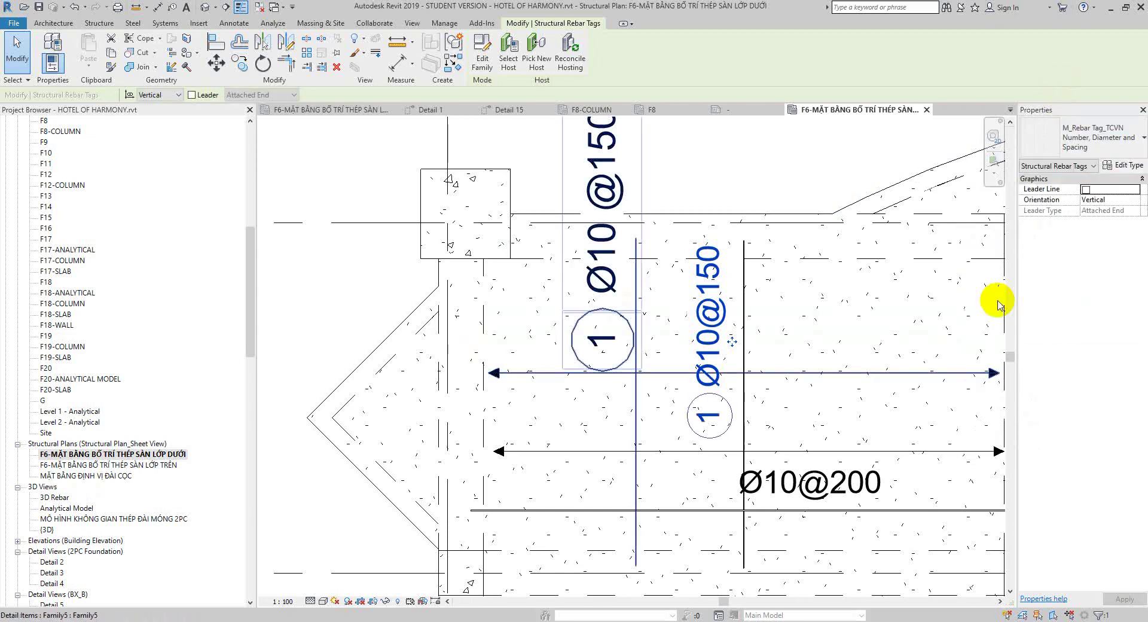
{"action": "scroll", "coordinate": [674, 396], "scroll_direction": "up", "scroll_amount": 1}
{"action": "scroll", "coordinate": [680, 402], "scroll_direction": "up", "scroll_amount": 1}
{"action": "scroll", "coordinate": [680, 402], "scroll_direction": "down", "scroll_amount": 2}
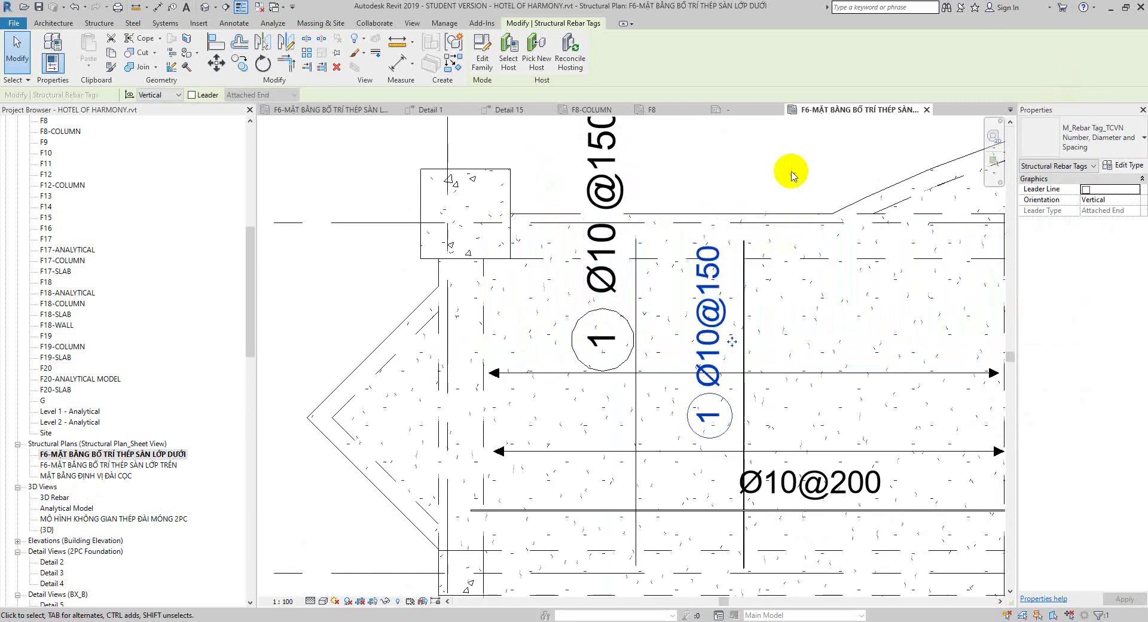
{"action": "left_click", "coordinate": [791, 175]}
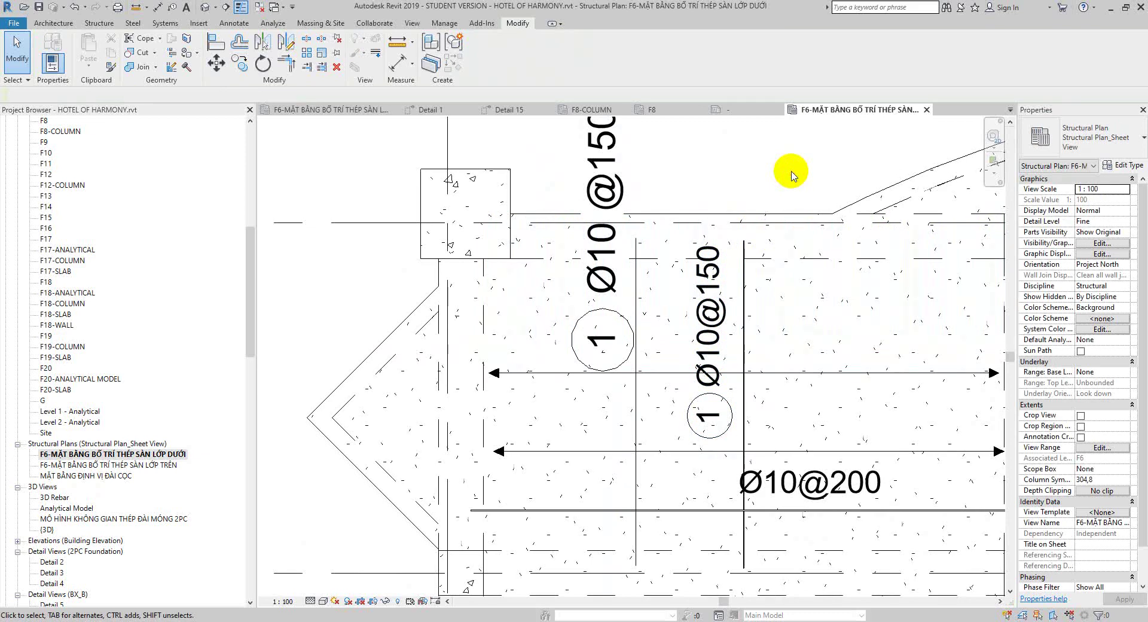
{"action": "key", "text": "ctrl+z"}
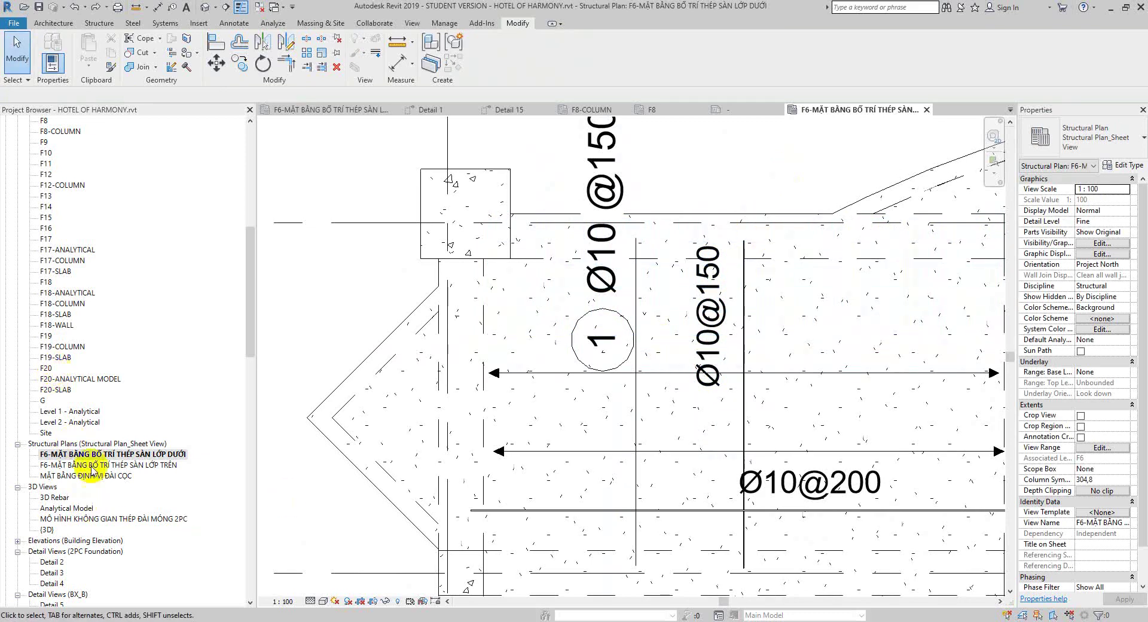
{"action": "scroll", "coordinate": [80, 472], "scroll_direction": "down", "scroll_amount": 4}
{"action": "scroll", "coordinate": [64, 559], "scroll_direction": "down", "scroll_amount": 1}
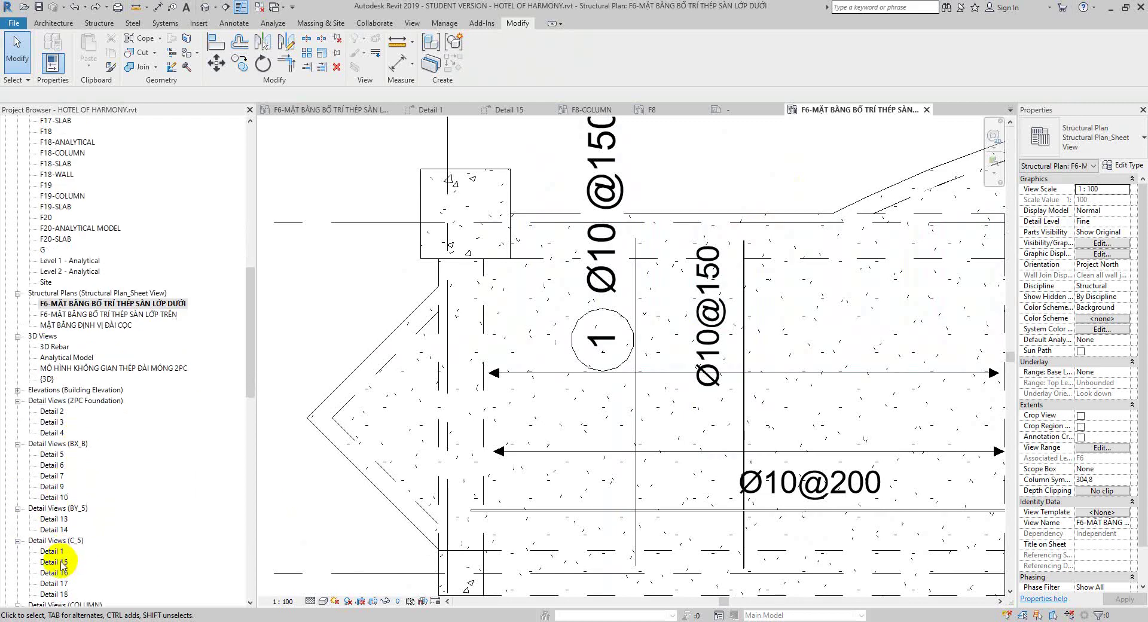
Step: In Detail 15, switch the Ø8@100 tag to the Number, Diameter and Spacing type
{"action": "double_click", "coordinate": [60, 565]}
{"action": "left_click", "coordinate": [653, 301]}
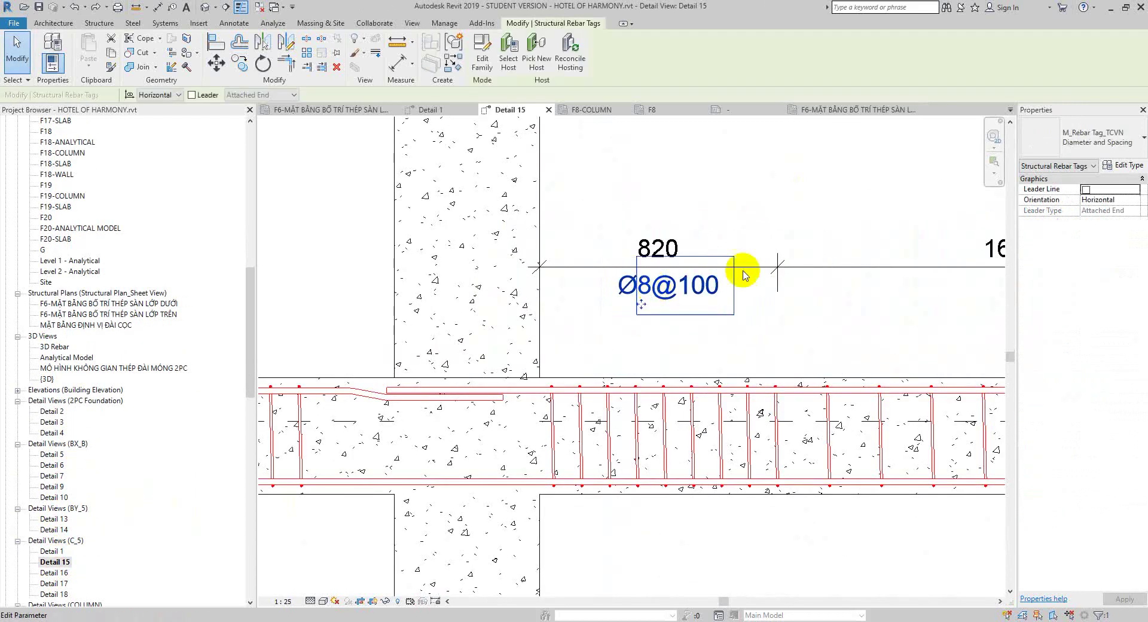
{"action": "left_click", "coordinate": [1094, 146]}
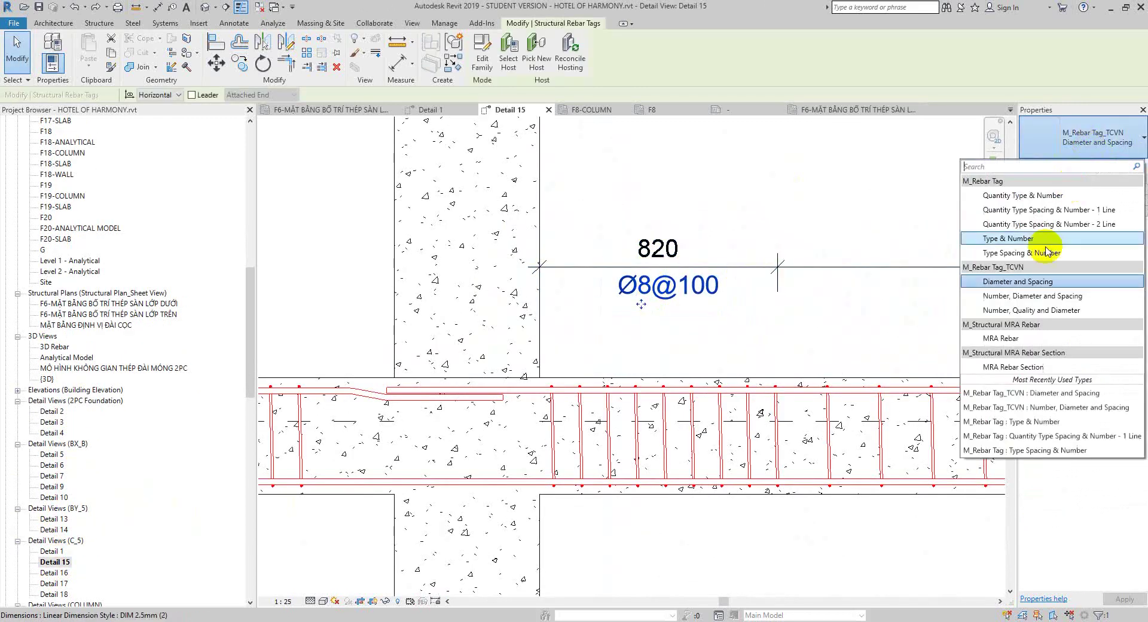
{"action": "left_click", "coordinate": [1029, 301]}
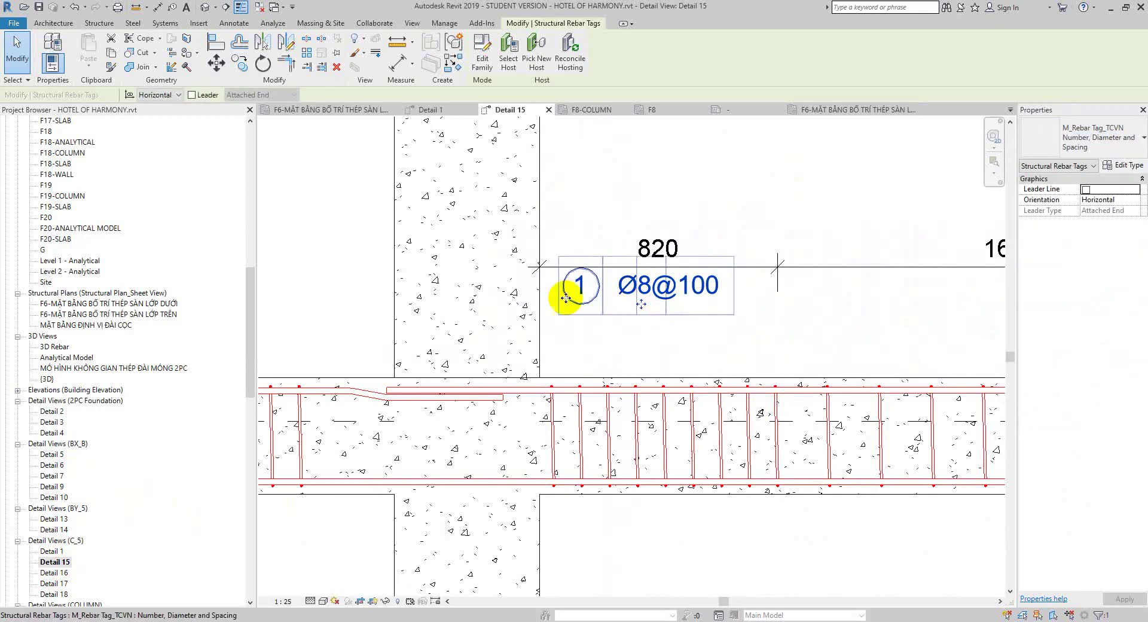
{"action": "scroll", "coordinate": [562, 298], "scroll_direction": "up", "scroll_amount": 2}
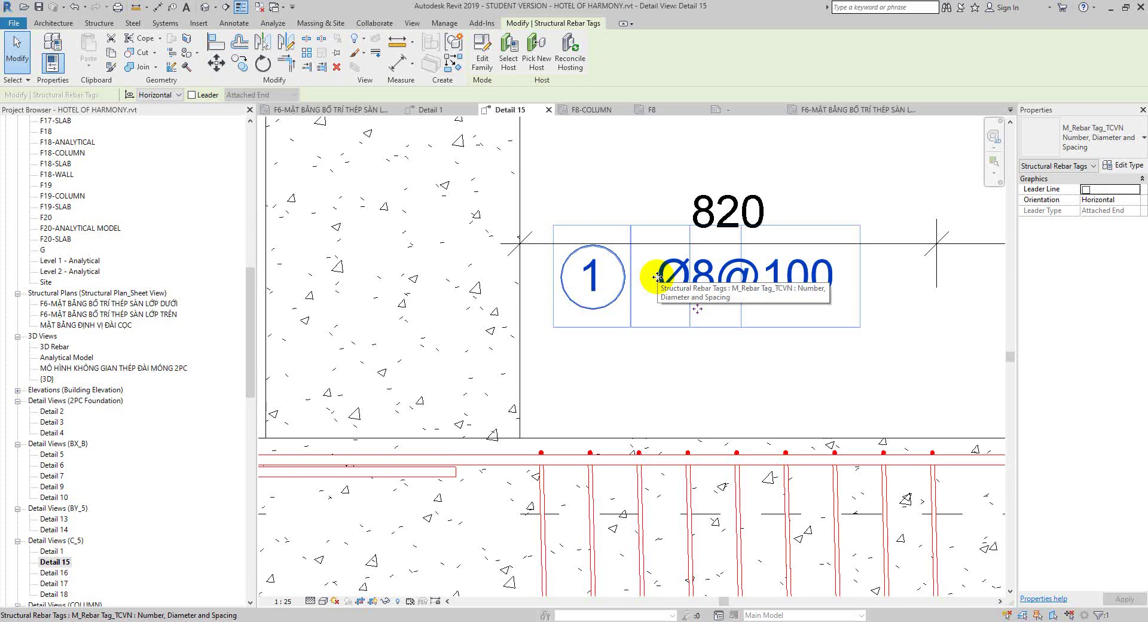
{"action": "left_click", "coordinate": [694, 386]}
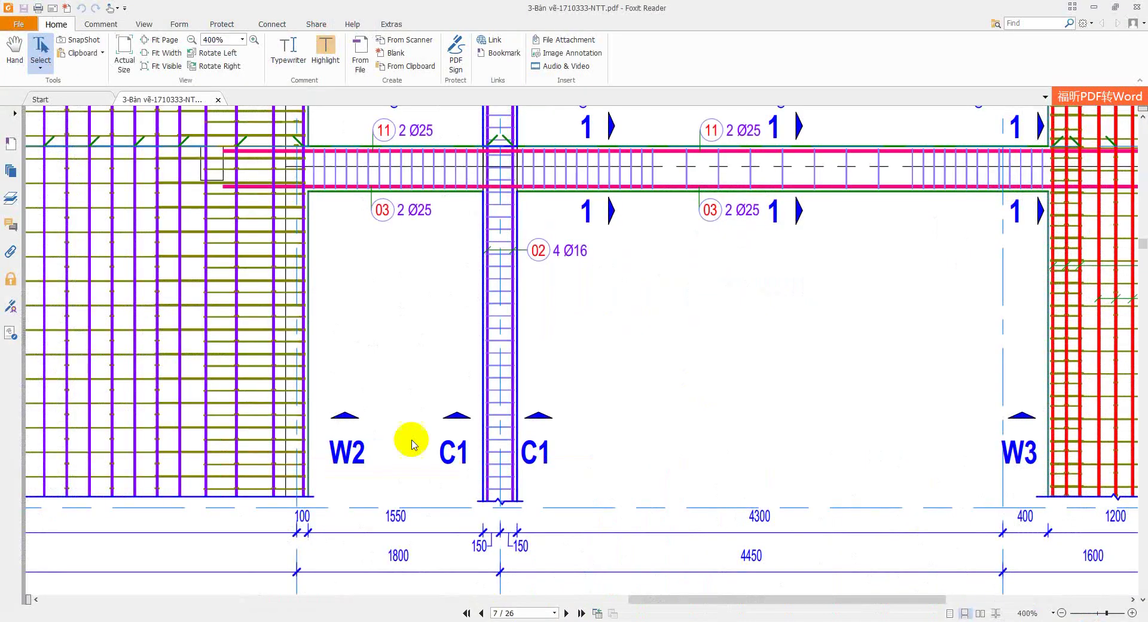
Step: Scroll the reference PDF down to the B8–B10 beam sections
{"action": "scroll", "coordinate": [419, 418], "scroll_direction": "down", "scroll_amount": 3}
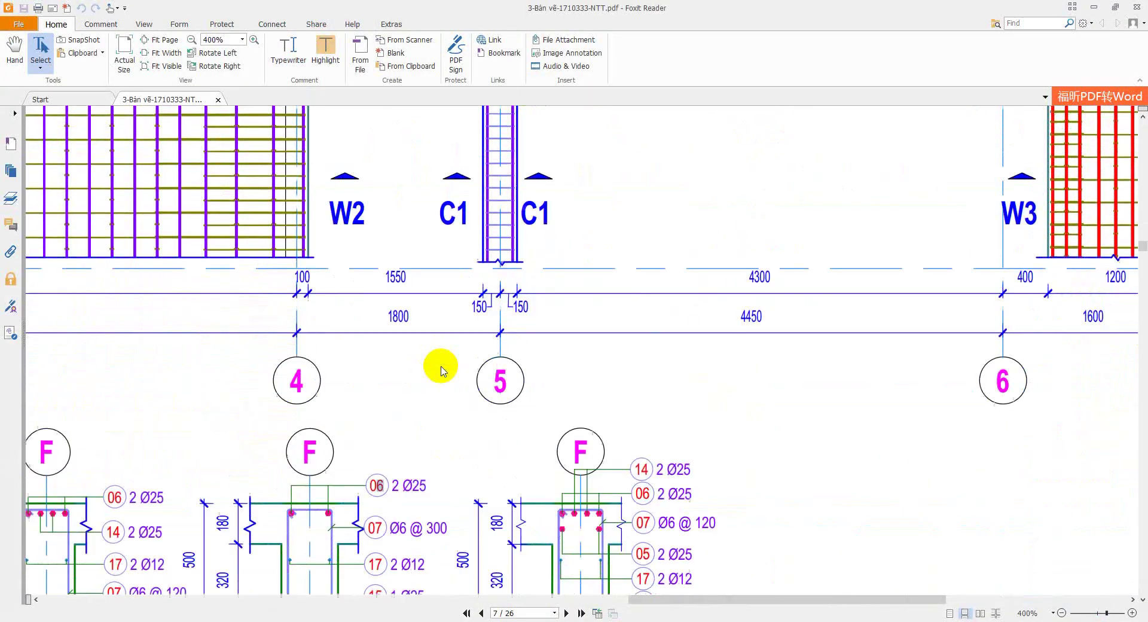
{"action": "scroll", "coordinate": [443, 369], "scroll_direction": "down", "scroll_amount": 3}
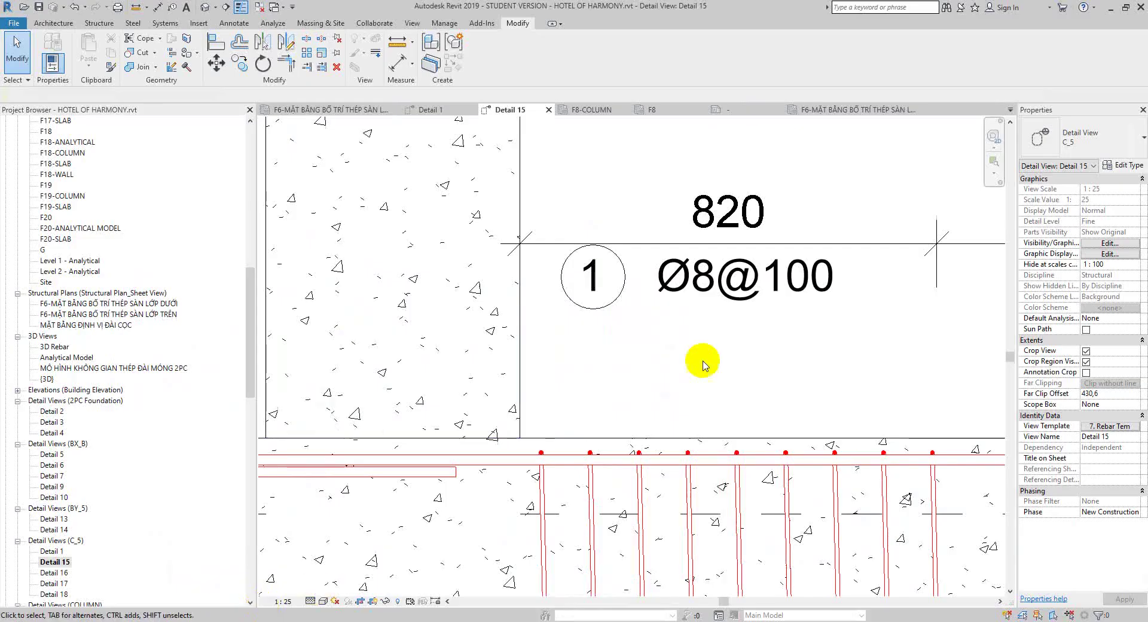
Step: Switch the Detail 15 tag to the Number, Quality and Diameter type
{"action": "left_click", "coordinate": [747, 299]}
{"action": "left_click", "coordinate": [1101, 137]}
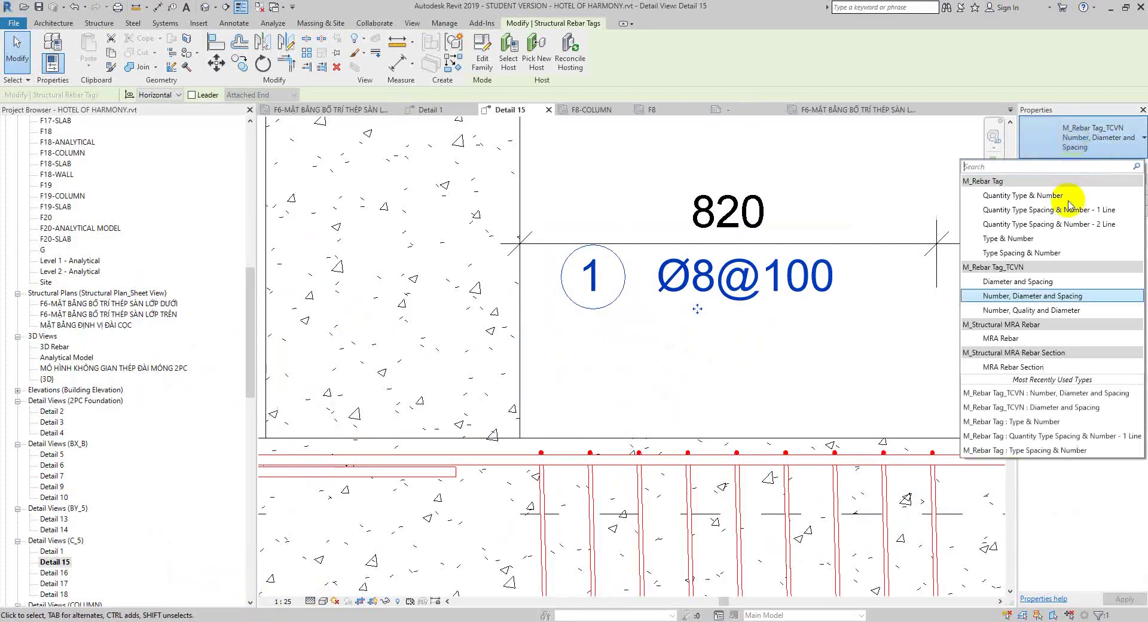
{"action": "left_click", "coordinate": [1036, 311]}
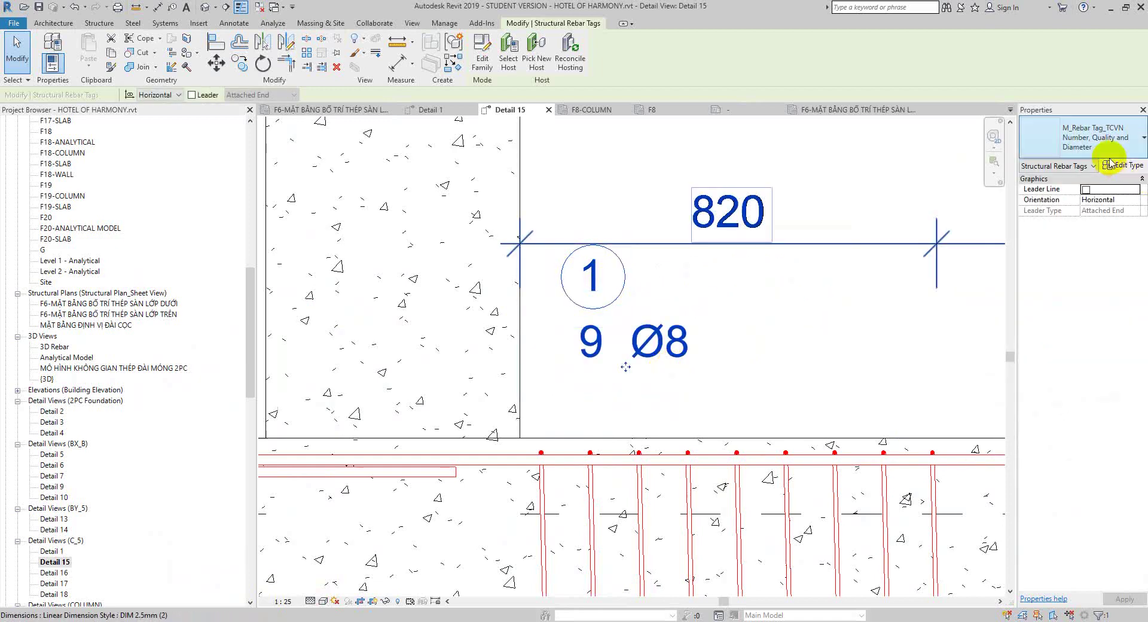
Step: In the tag family, move the 20 and Ø20 labels onto the main line
{"action": "left_click", "coordinate": [483, 60]}
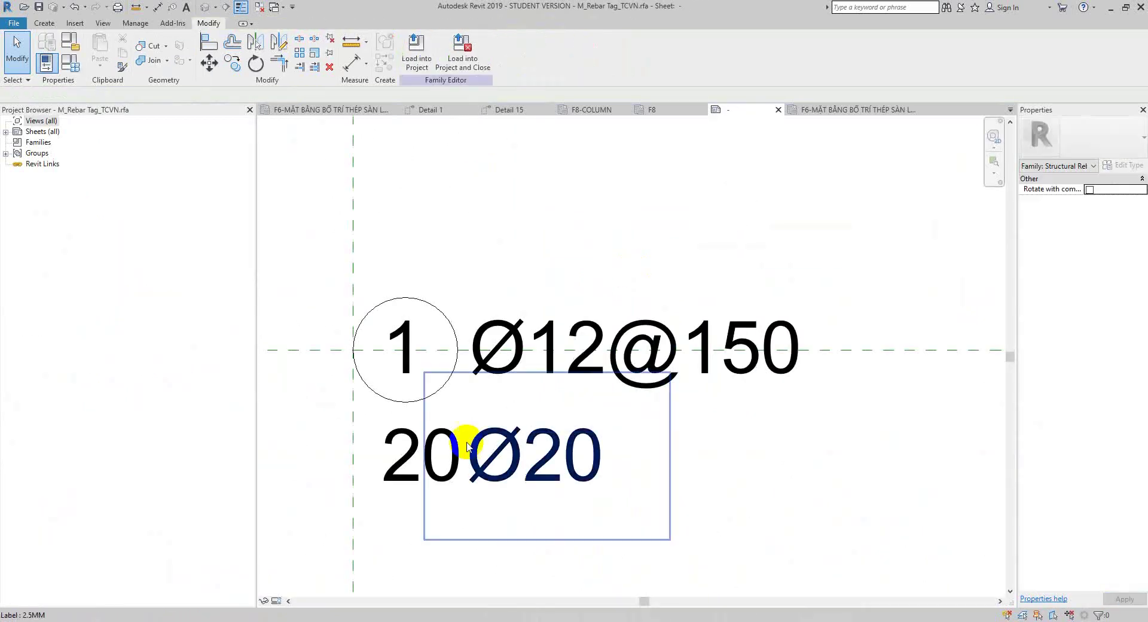
{"action": "left_click", "coordinate": [379, 456]}
{"action": "left_click", "coordinate": [538, 457], "text": "ctrl"}
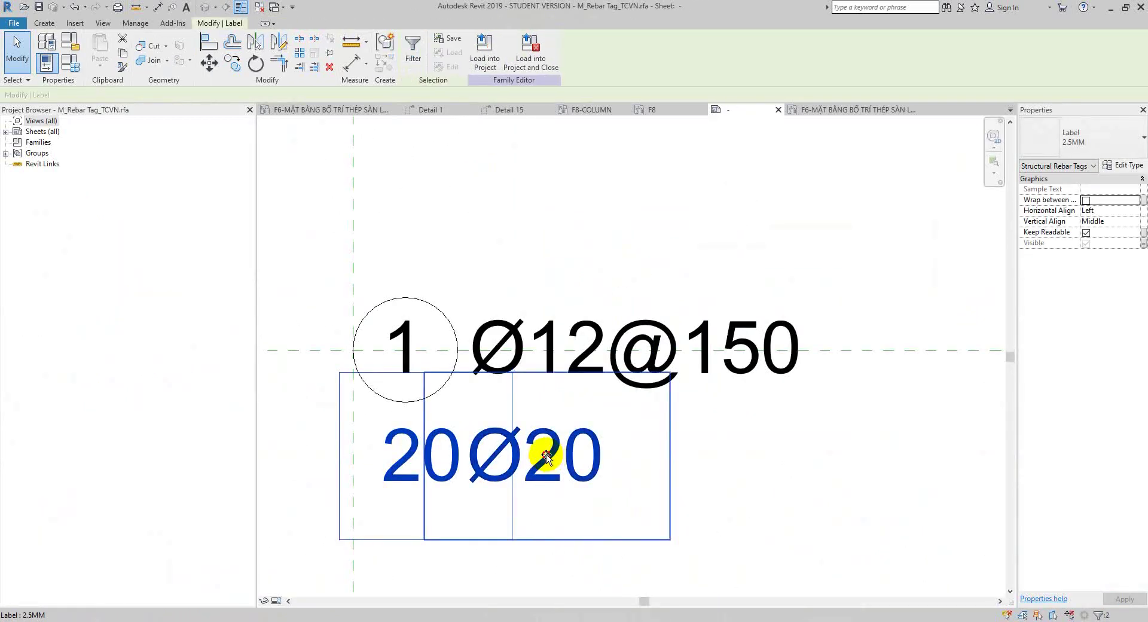
{"action": "mouse_move", "coordinate": [545, 454]}
{"action": "left_mouse_down"}
{"action": "mouse_move", "coordinate": [635, 452]}
{"action": "mouse_move", "coordinate": [630, 346]}
{"action": "left_mouse_up"}
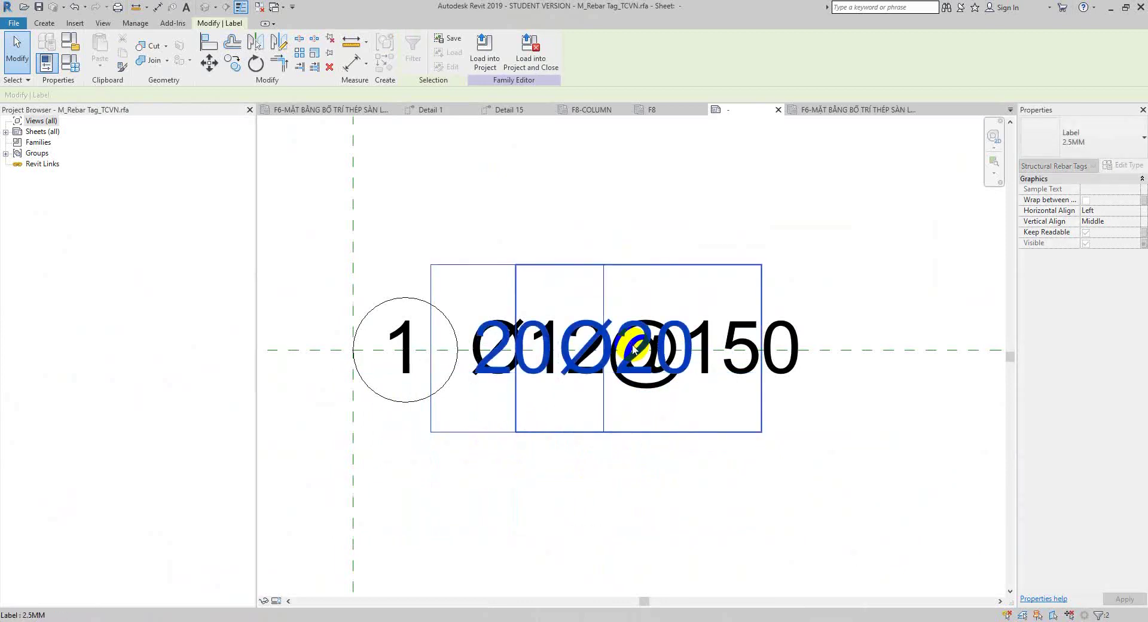
Step: Reload the tag family into HOTEL OF HARMONY.rvt, overwriting the existing version
{"action": "left_click", "coordinate": [484, 60]}
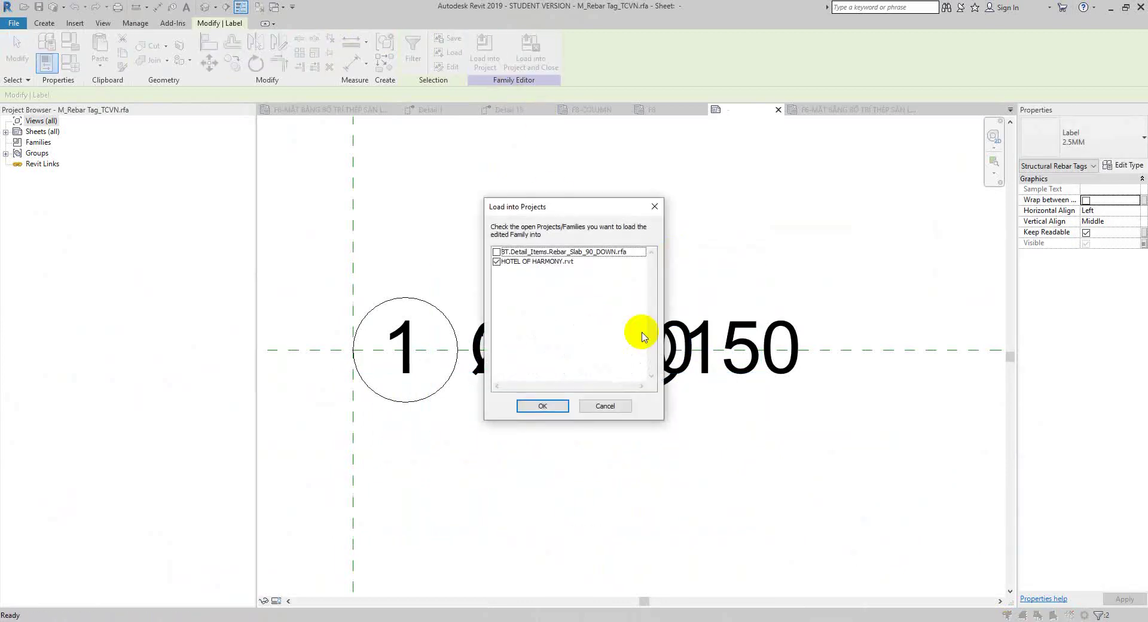
{"action": "left_click", "coordinate": [543, 407]}
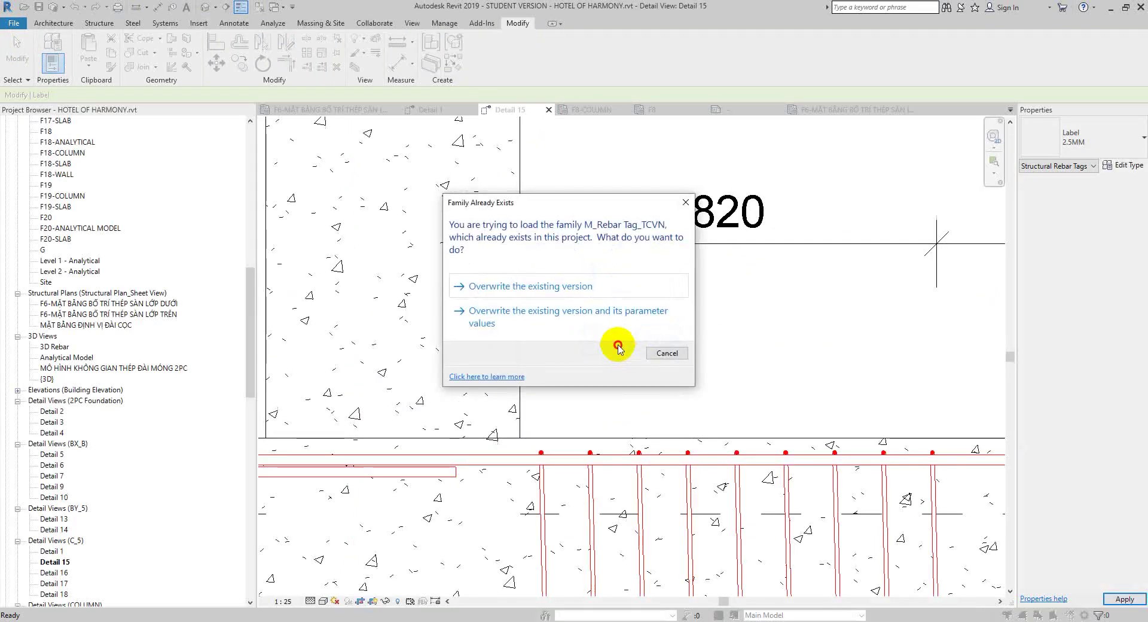
{"action": "left_click", "coordinate": [664, 323]}
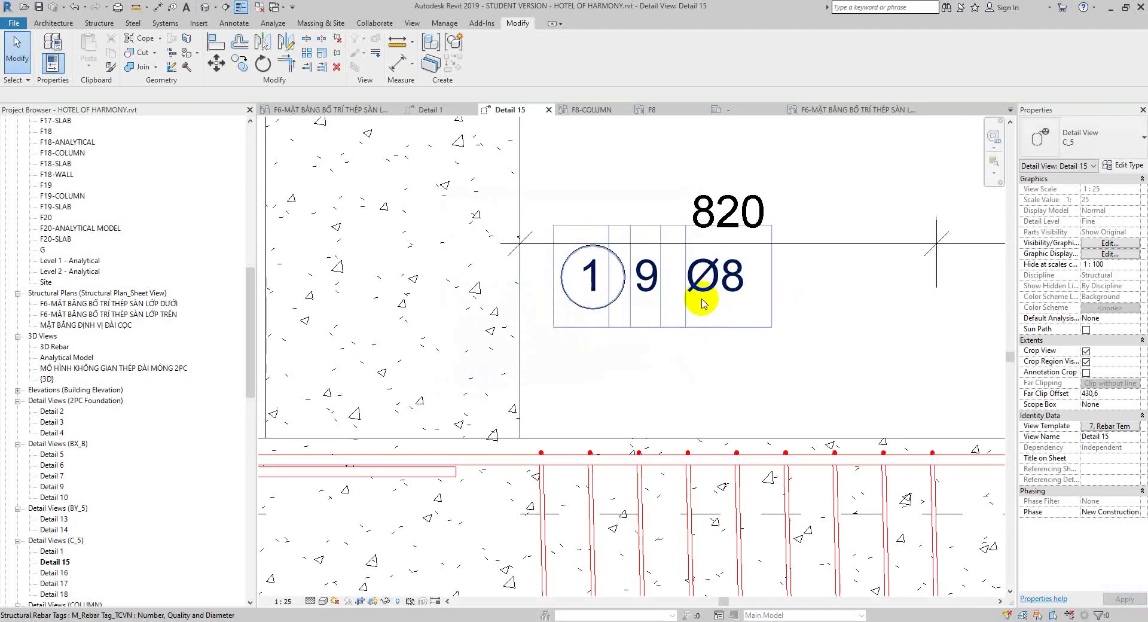
Step: Reopen the tag family and add a Ø prefix to the Quantity label
{"action": "left_click", "coordinate": [705, 295]}
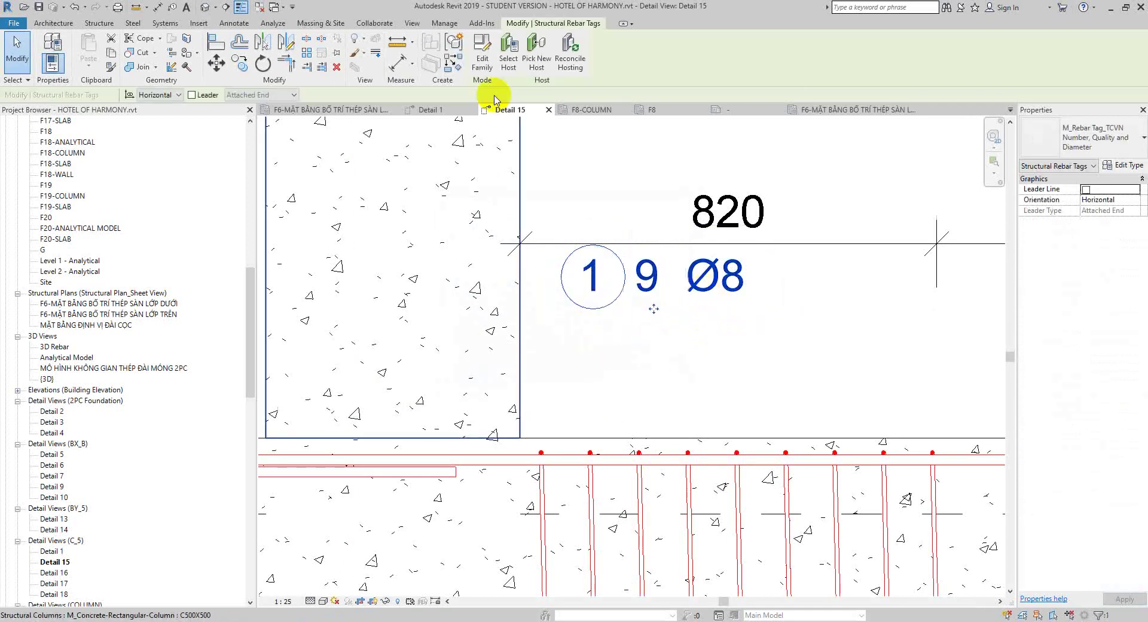
{"action": "left_click", "coordinate": [501, 57]}
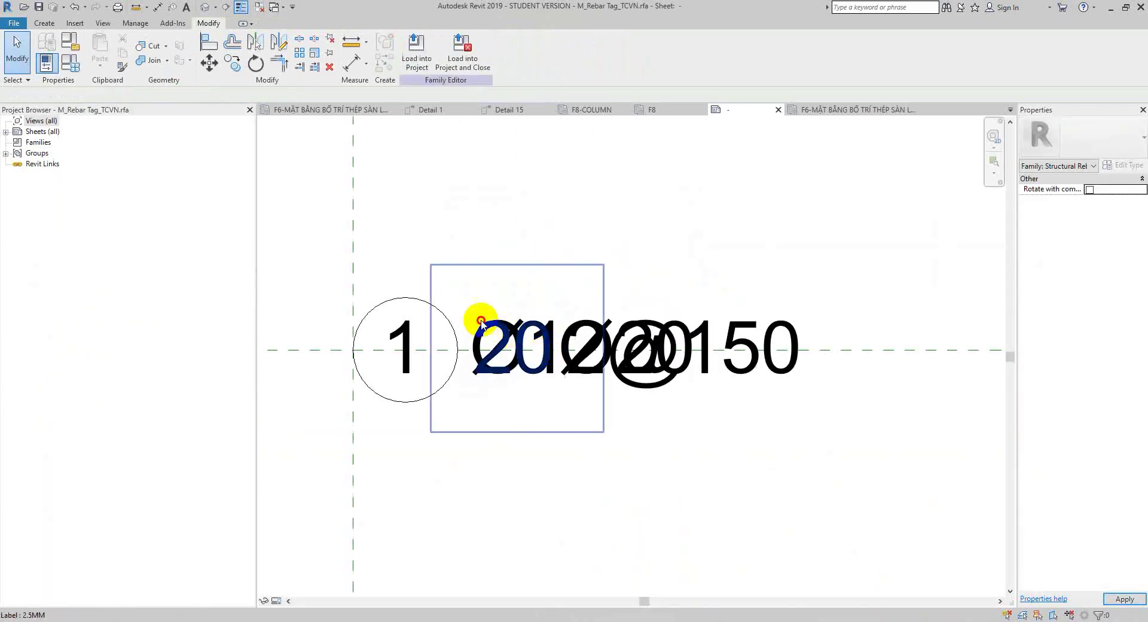
{"action": "left_click", "coordinate": [412, 51]}
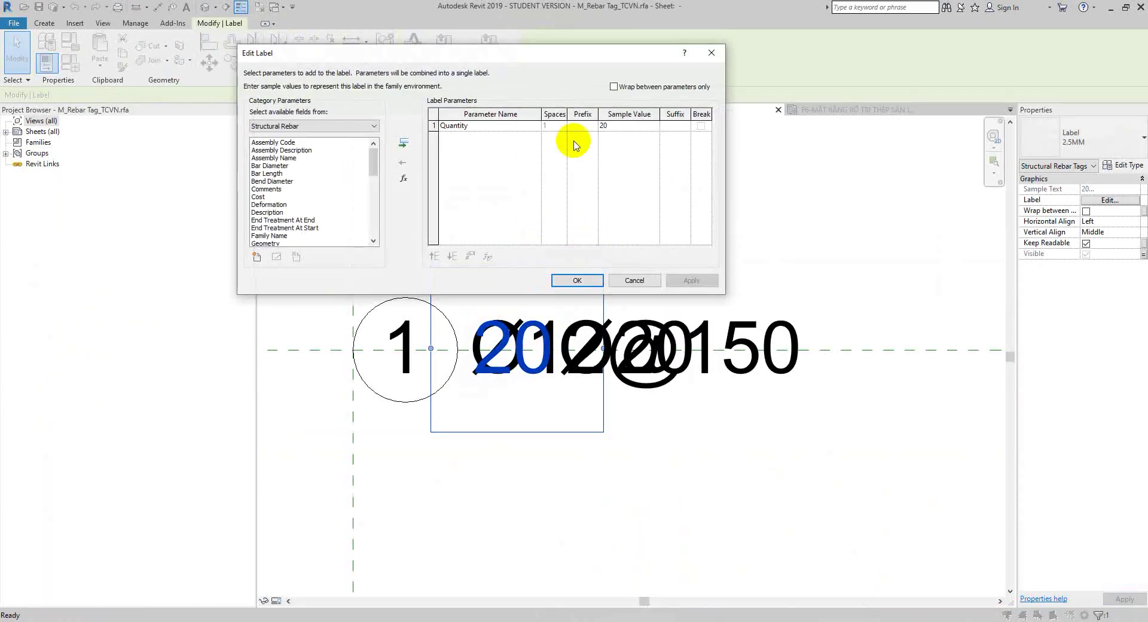
{"action": "left_click", "coordinate": [586, 281]}
Step: Shift the Ø20 label right and close the family, returning to the F6 plan
{"action": "left_click_drag", "start_coordinate": [637, 351], "coordinate": [644, 342]}
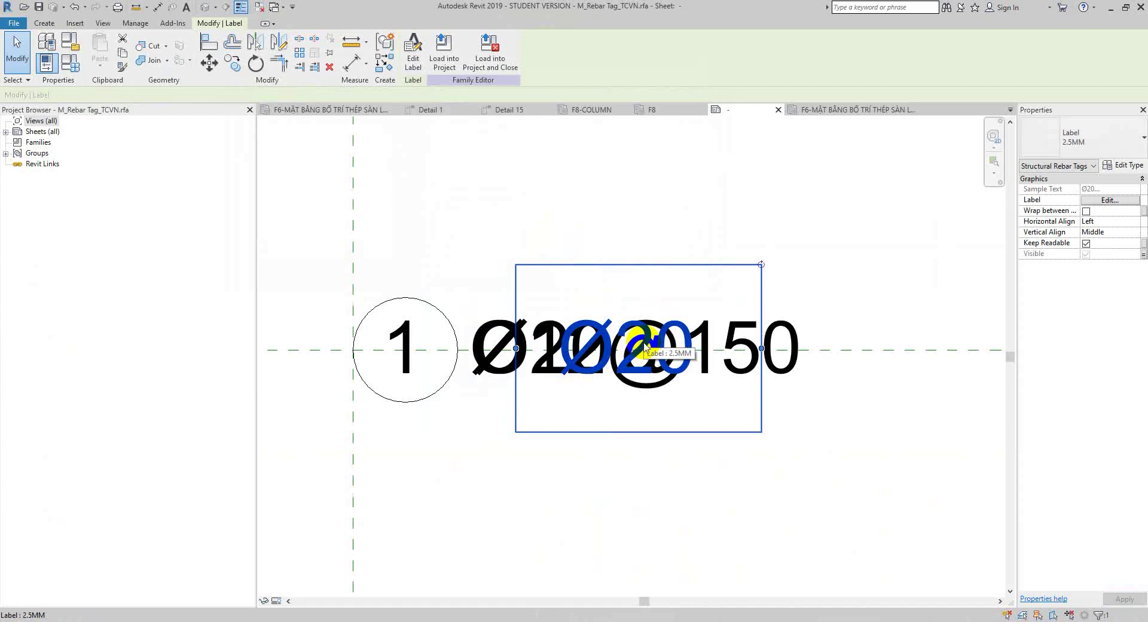
{"action": "left_click", "coordinate": [585, 319]}
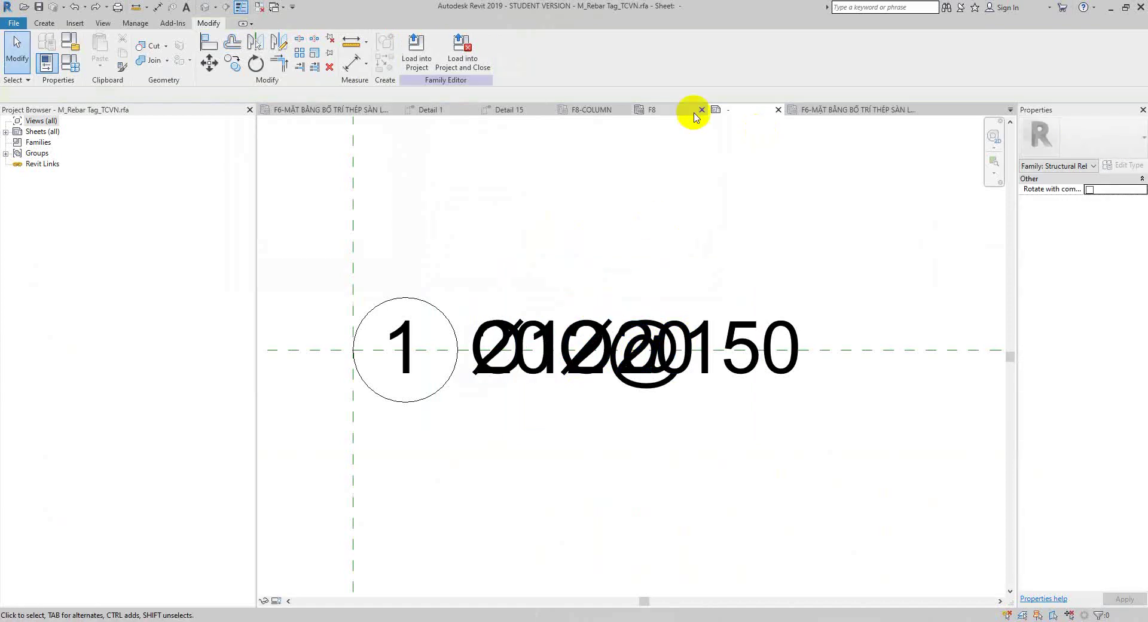
{"action": "left_click", "coordinate": [846, 109]}
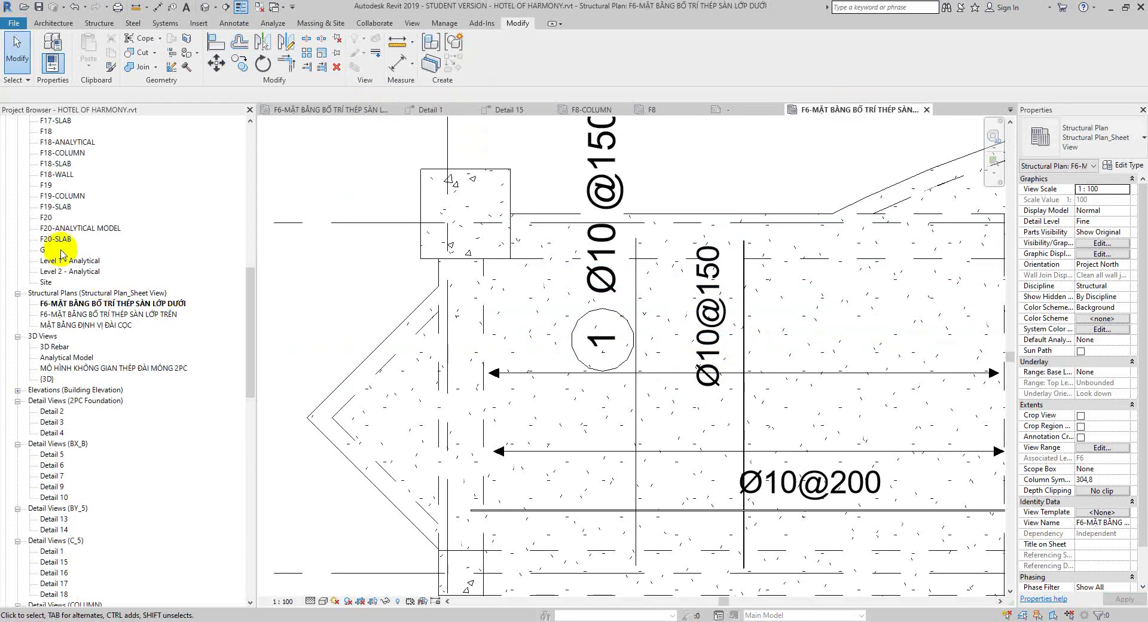
Step: In Detail 15, select the 1 9 Ø8 tag and use Select Host to find its rebar
{"action": "double_click", "coordinate": [54, 561]}
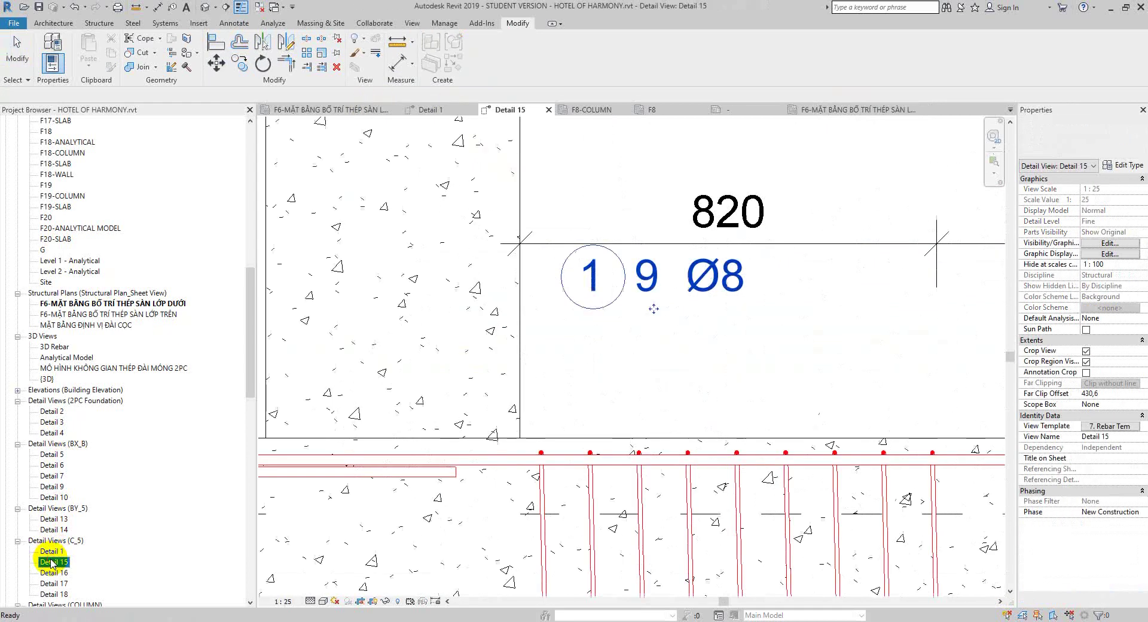
{"action": "left_click", "coordinate": [687, 277]}
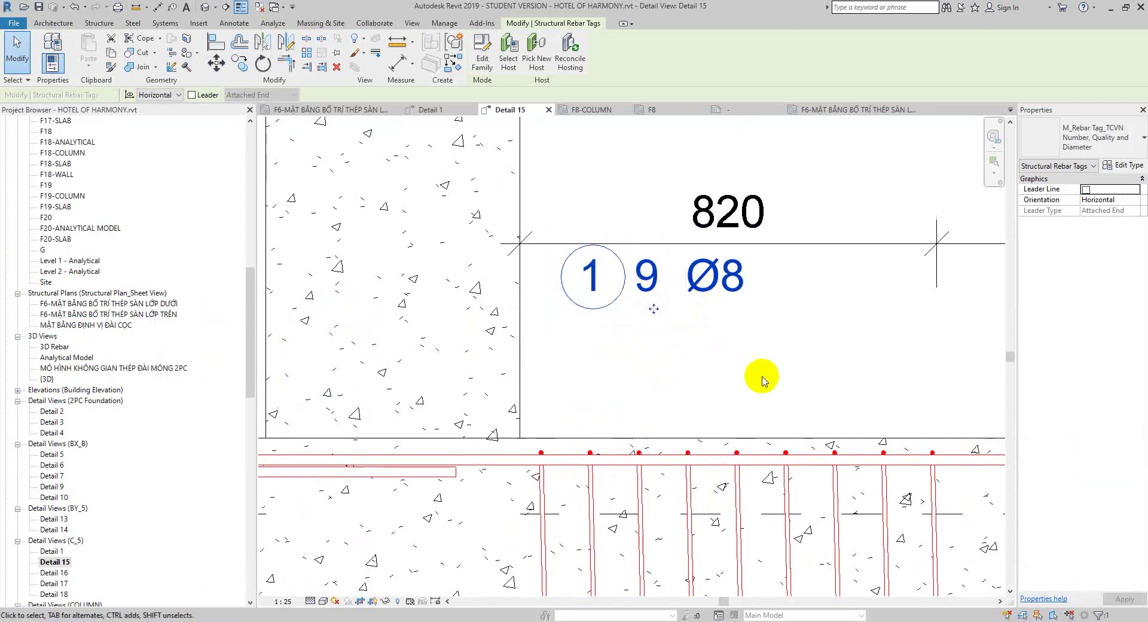
{"action": "left_click", "coordinate": [508, 65]}
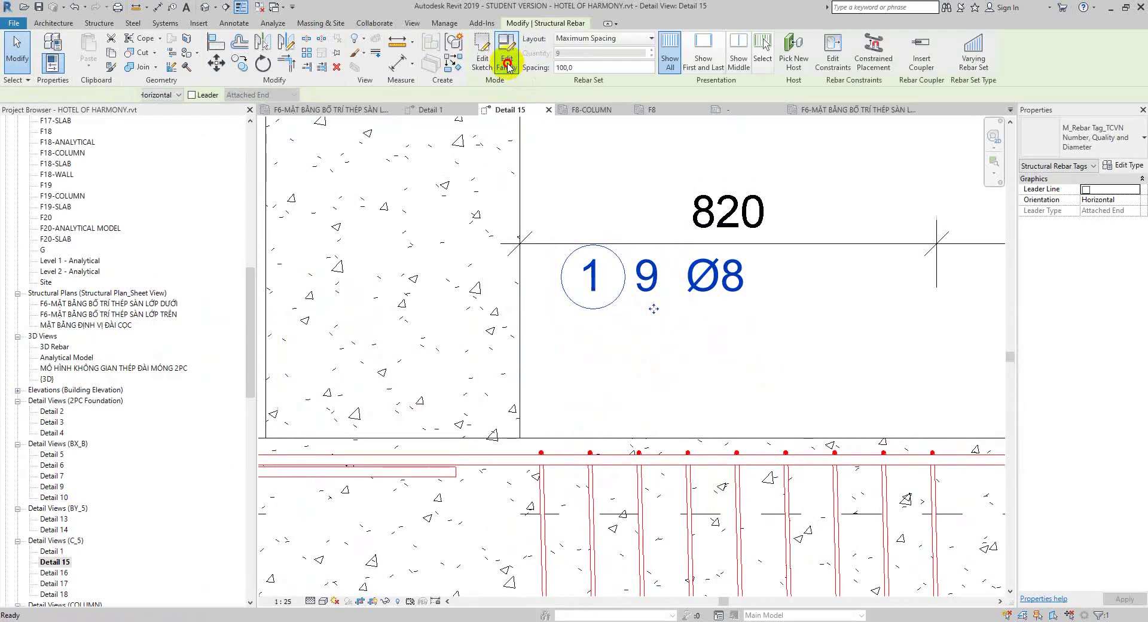
Step: Edit the tag's family and shift the 20 and Ø20 labels slightly left
{"action": "key", "text": "Escape"}
{"action": "left_click", "coordinate": [590, 276]}
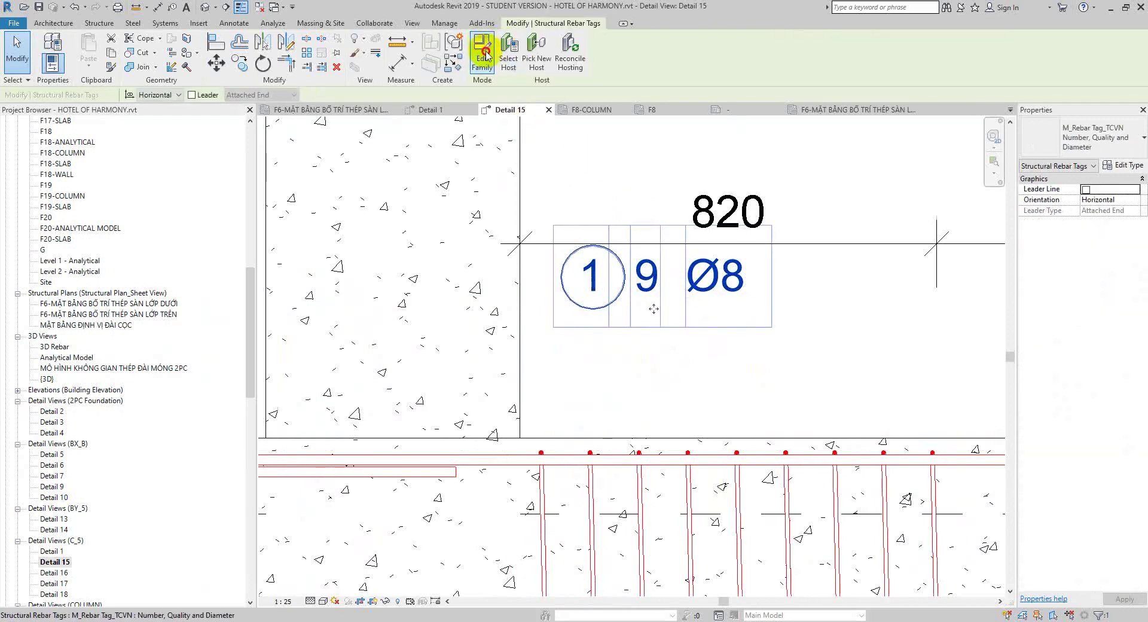
{"action": "left_click", "coordinate": [475, 48]}
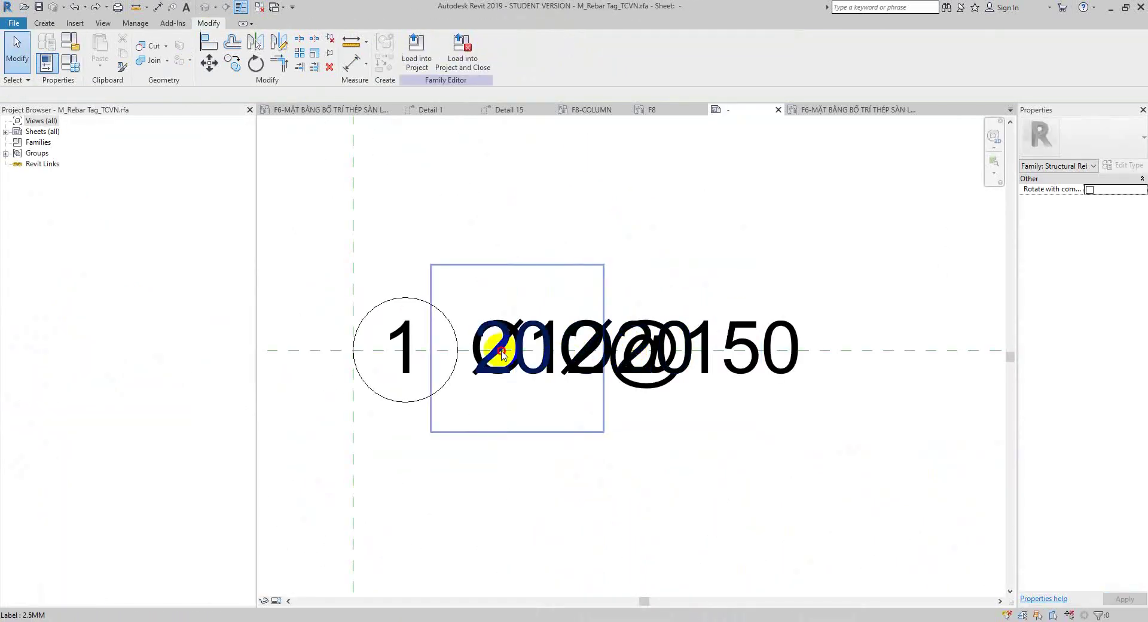
{"action": "left_click", "coordinate": [501, 354]}
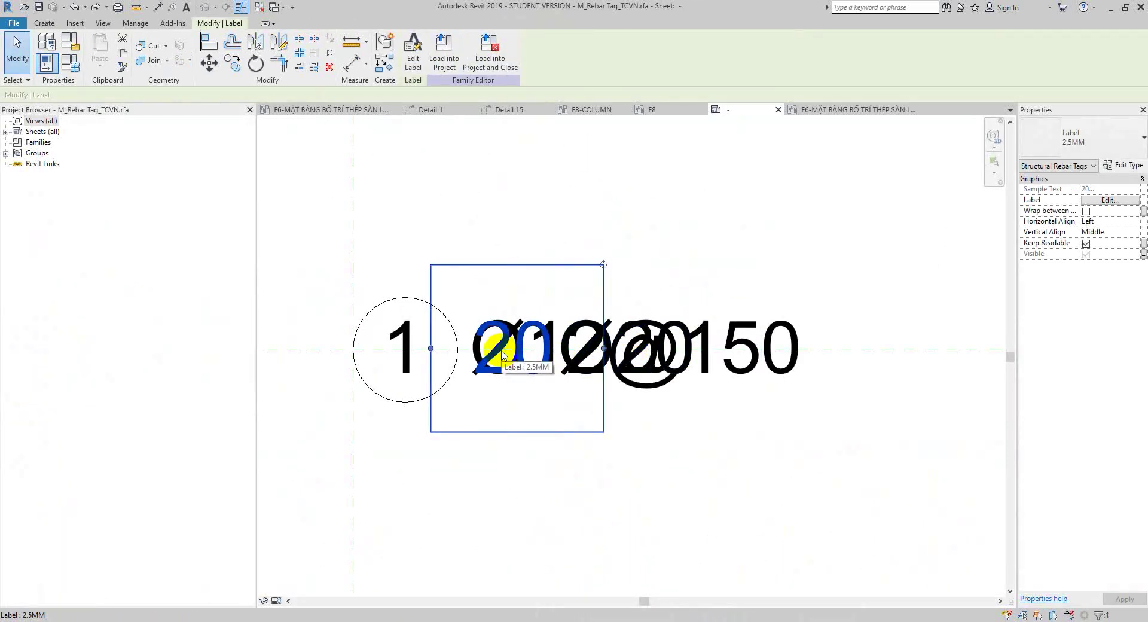
{"action": "left_click_drag", "start_coordinate": [501, 354], "coordinate": [491, 354]}
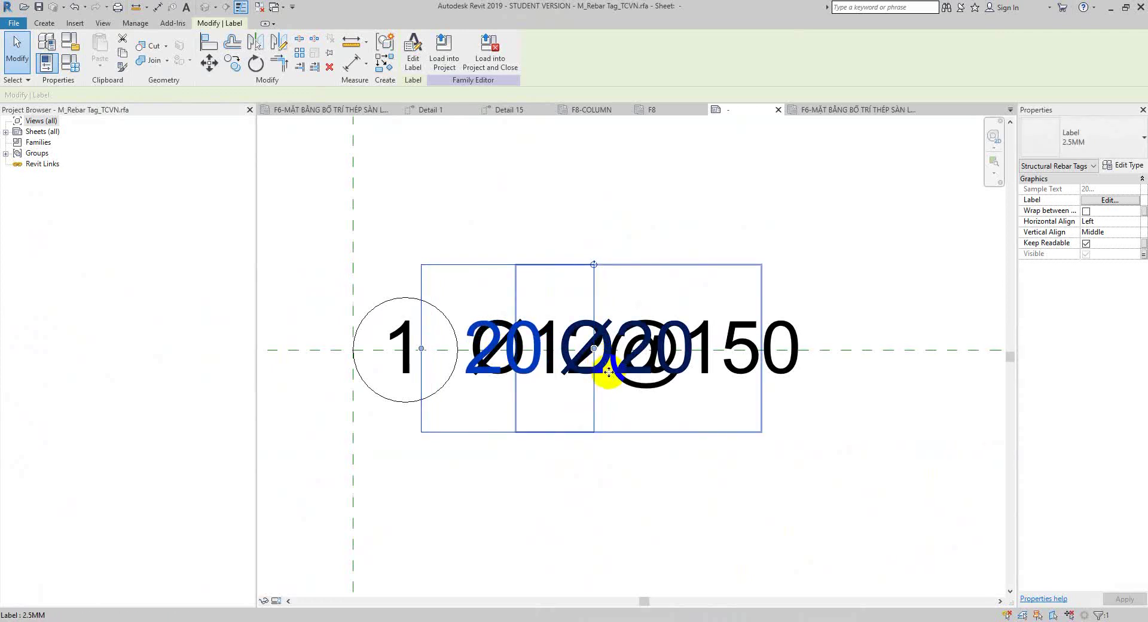
{"action": "left_click_drag", "start_coordinate": [608, 372], "coordinate": [624, 308]}
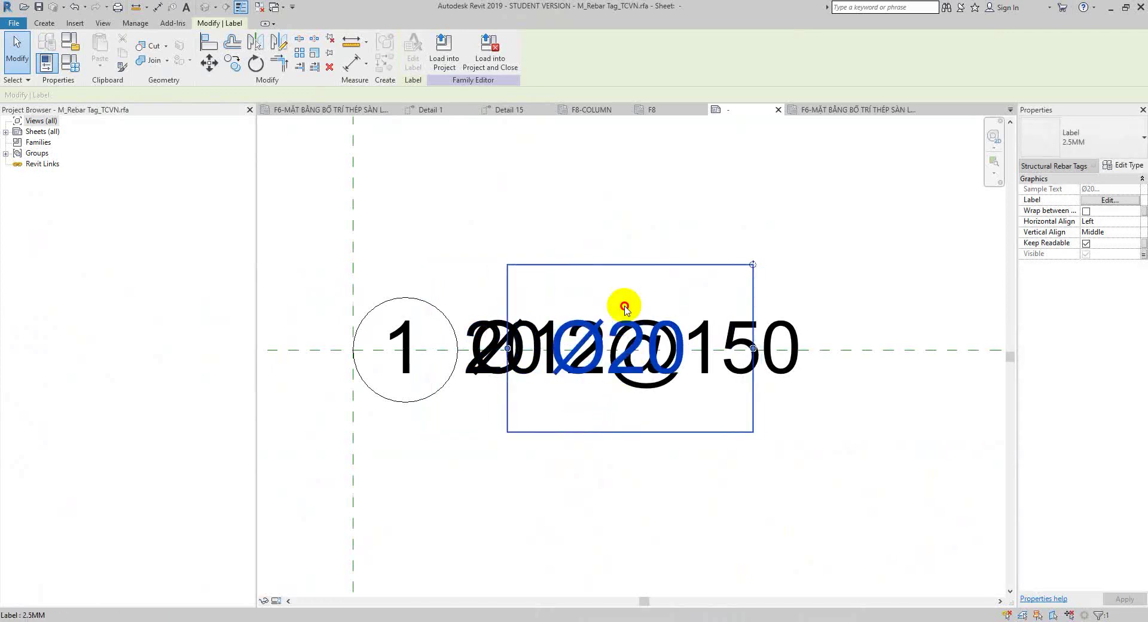
{"action": "key", "text": "Escape"}
Step: Reload the tag family into HOTEL OF HARMONY, overwriting the existing version
{"action": "left_click", "coordinate": [417, 53]}
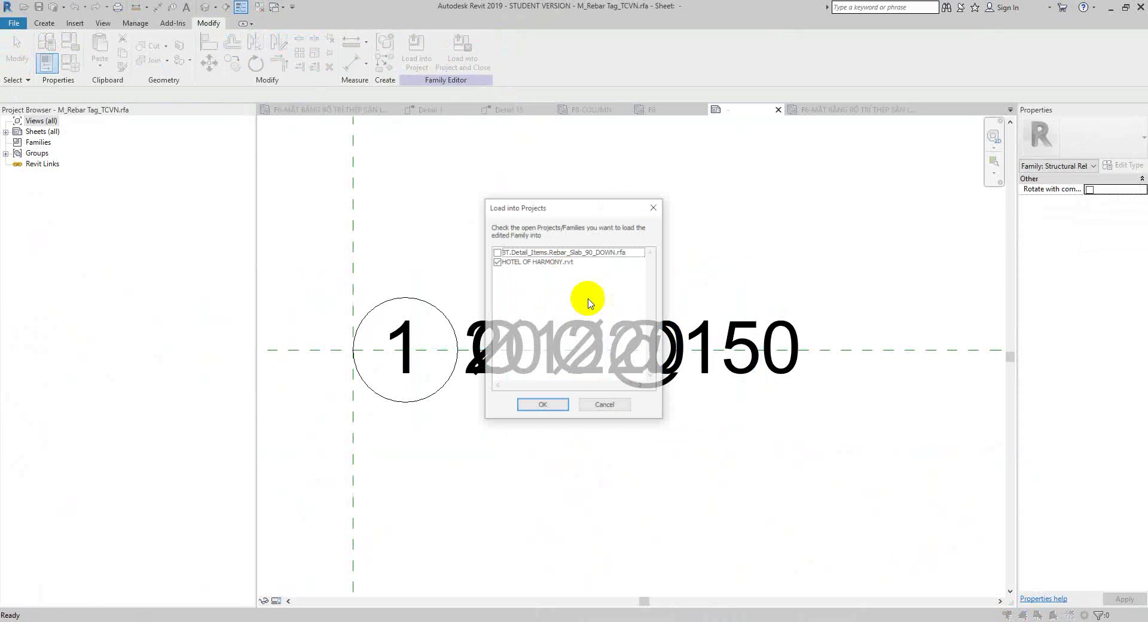
{"action": "left_click", "coordinate": [541, 406]}
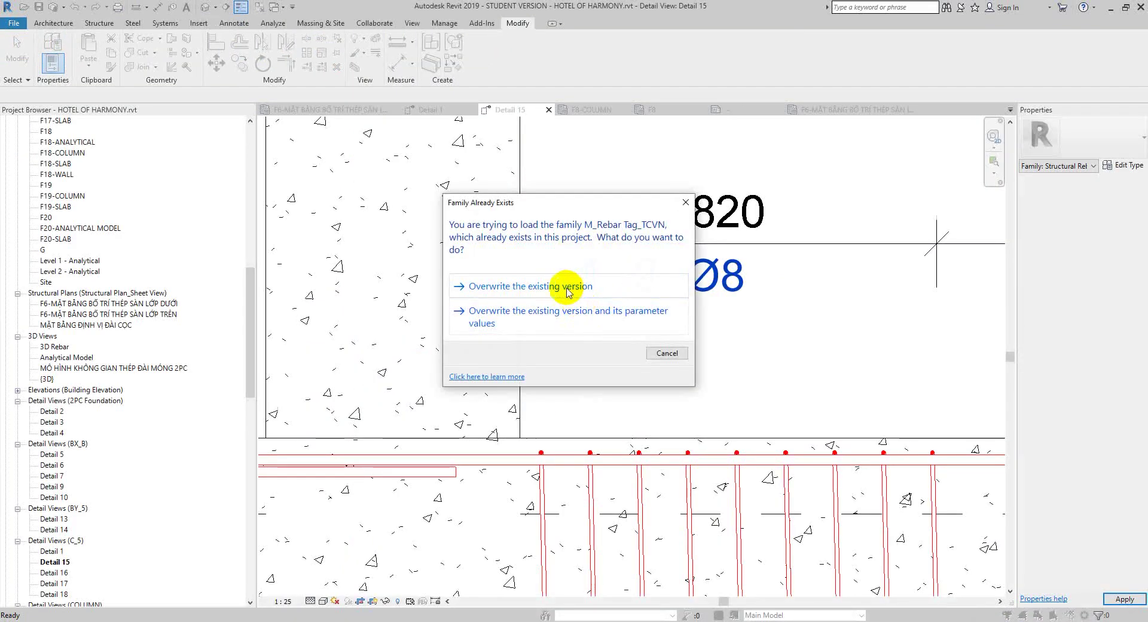
{"action": "left_click", "coordinate": [567, 292]}
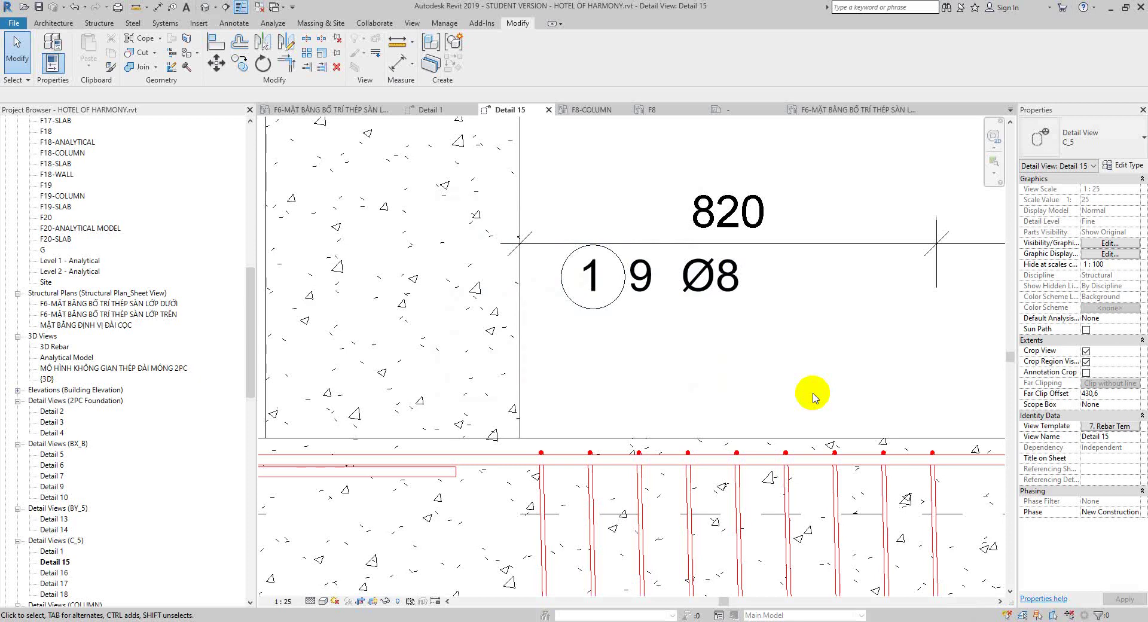
Step: Change the stirrup tag to the M_Rebar Tag_TCVN : Diameter and Spacing type
{"action": "scroll", "coordinate": [813, 398], "scroll_direction": "down", "scroll_amount": 3}
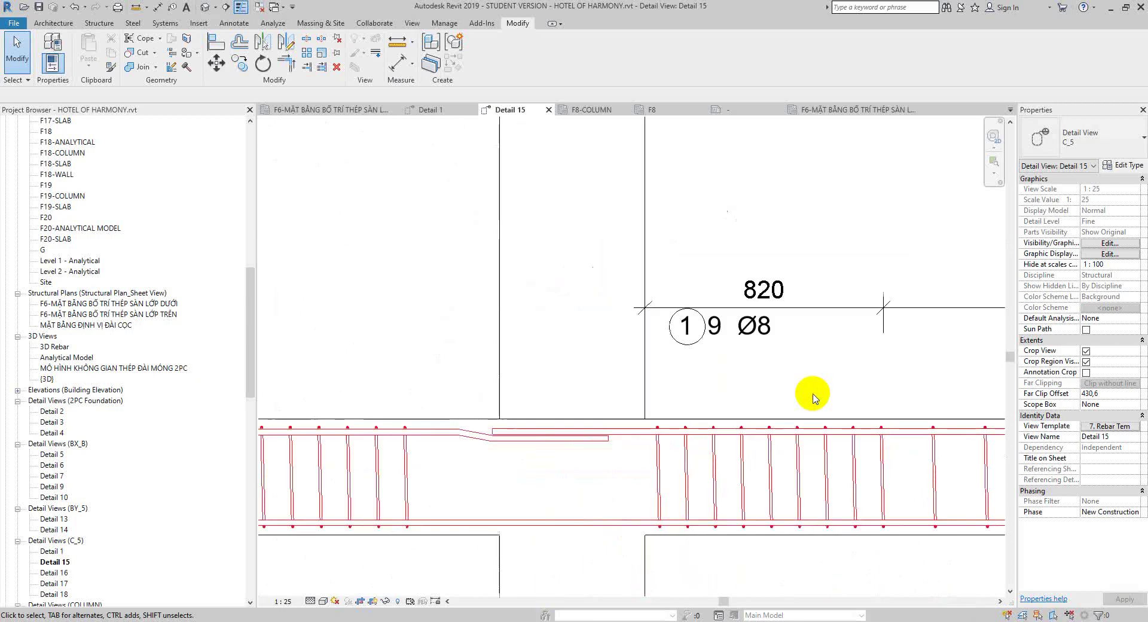
{"action": "left_click", "coordinate": [755, 332]}
{"action": "left_click", "coordinate": [1079, 136]}
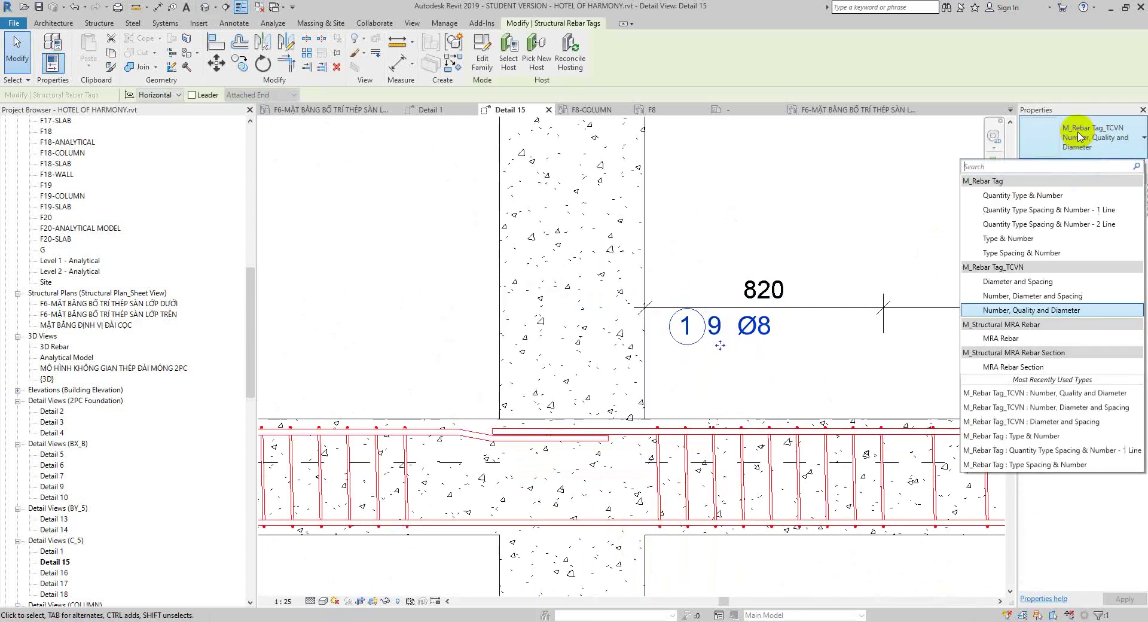
{"action": "left_click", "coordinate": [1030, 295]}
{"action": "left_click", "coordinate": [1094, 137]}
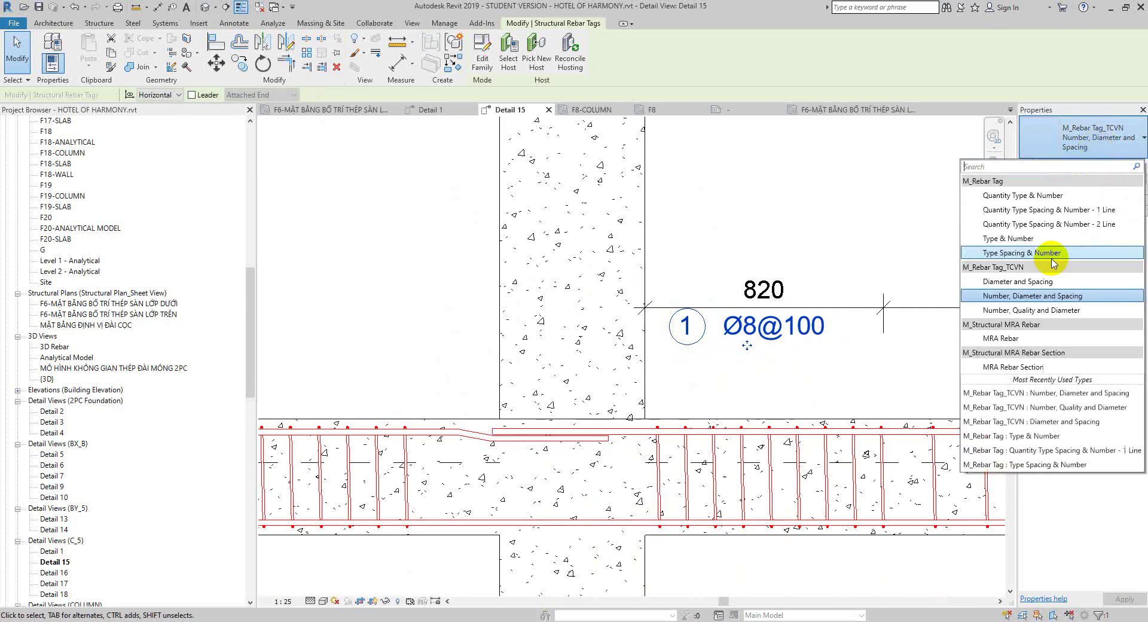
{"action": "left_click", "coordinate": [1112, 295]}
{"action": "key", "text": "Escape"}
Step: Nudge the Ø8@100 tag slightly left
{"action": "scroll", "coordinate": [749, 348], "scroll_direction": "up", "scroll_amount": 2}
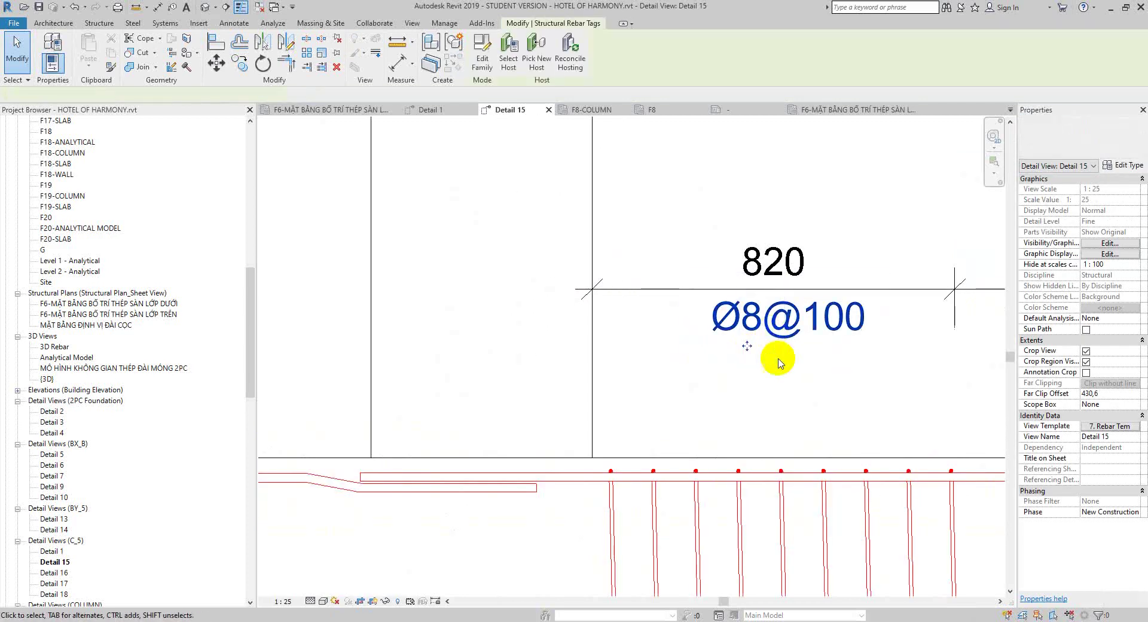
{"action": "left_click_drag", "start_coordinate": [744, 345], "coordinate": [717, 346]}
{"action": "left_click", "coordinate": [474, 530]}
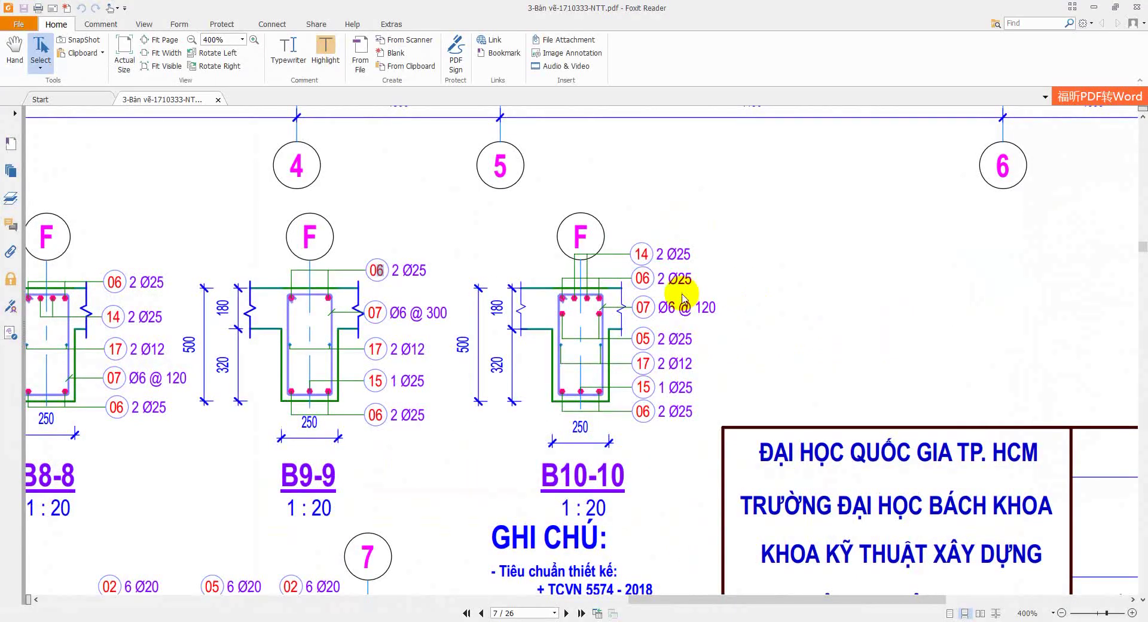
Step: Bring up the beam elevation in the PDF and highlight the Ø6@120, 1200 and 4 Ø16 labels
{"action": "scroll", "coordinate": [685, 300], "scroll_direction": "up", "scroll_amount": 3}
{"action": "scroll", "coordinate": [684, 300], "scroll_direction": "up", "scroll_amount": 3}
{"action": "scroll", "coordinate": [684, 300], "scroll_direction": "up", "scroll_amount": 3}
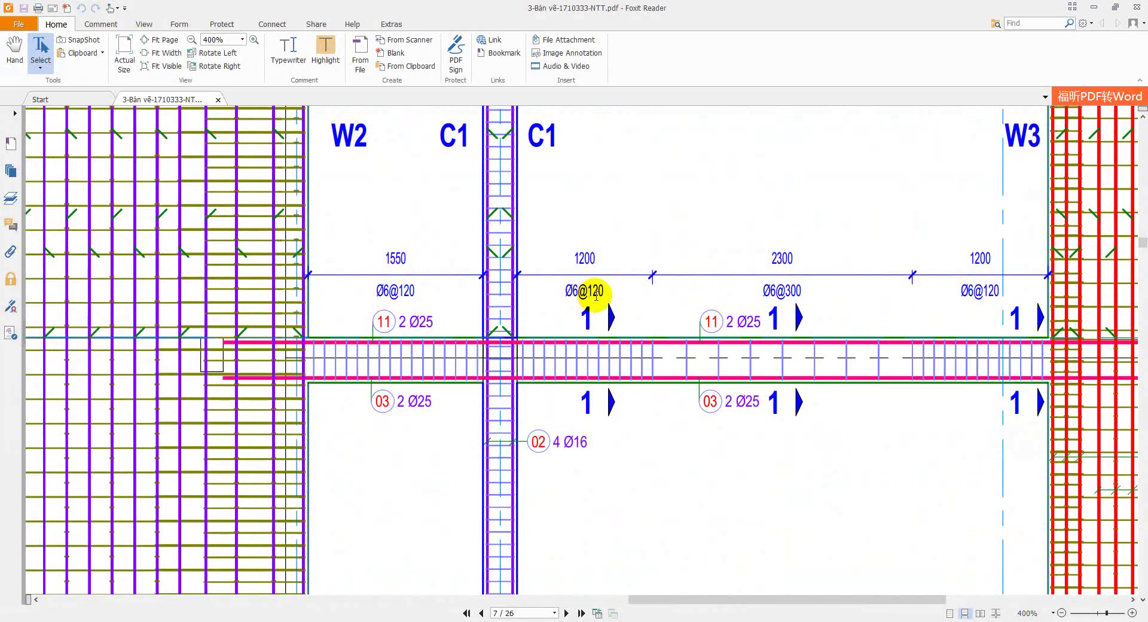
{"action": "left_click_drag", "start_coordinate": [601, 292], "coordinate": [561, 292]}
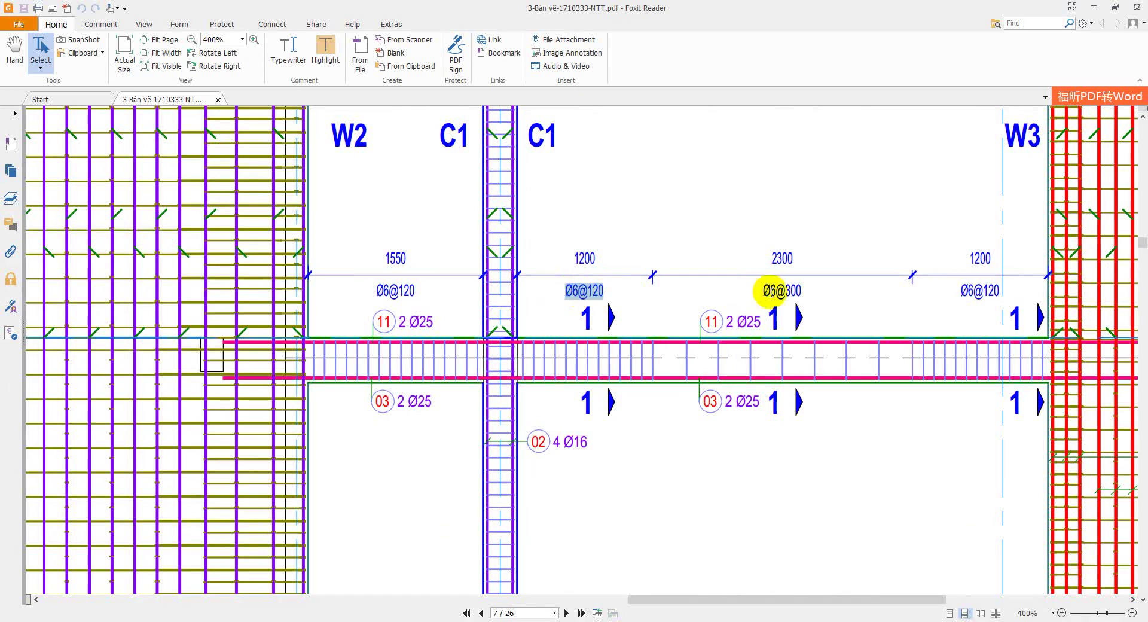
{"action": "left_click_drag", "start_coordinate": [974, 288], "coordinate": [917, 308]}
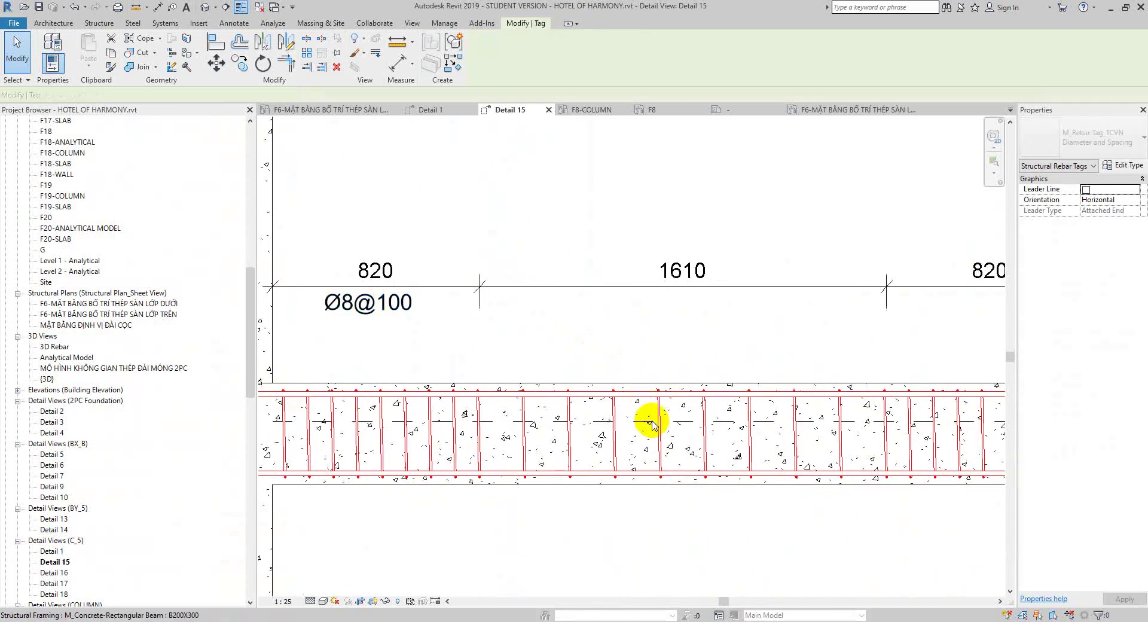
{"action": "key", "text": "t"}
{"action": "key", "text": "g"}
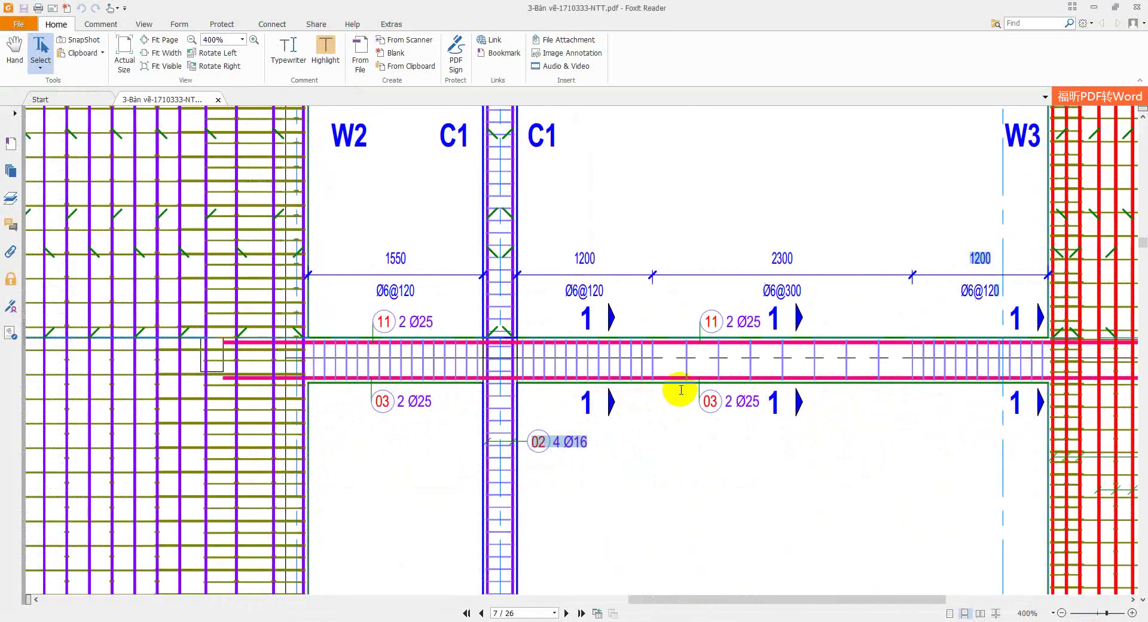
{"action": "scroll", "coordinate": [679, 320], "scroll_direction": "down", "scroll_amount": 5}
{"action": "scroll", "coordinate": [698, 319], "scroll_direction": "down", "scroll_amount": 2}
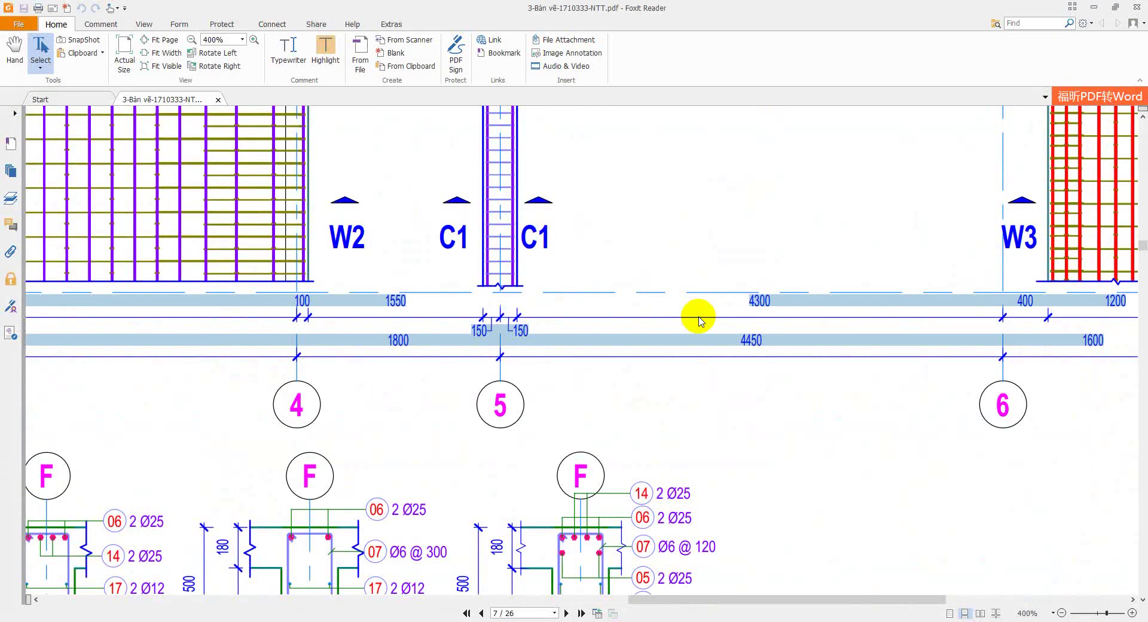
{"action": "scroll", "coordinate": [698, 320], "scroll_direction": "down", "scroll_amount": 2, "text": "ctrl"}
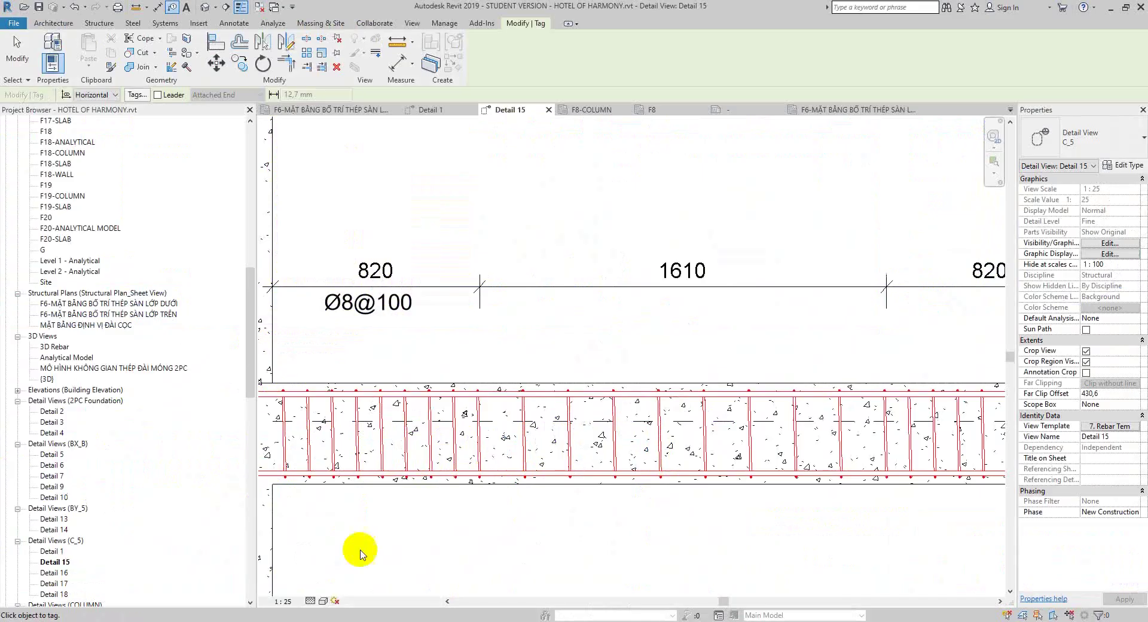
{"action": "left_click", "coordinate": [283, 601]}
Step: Set Detail 15's view template to <None> and its view scale to 1:50
{"action": "left_click", "coordinate": [359, 541]}
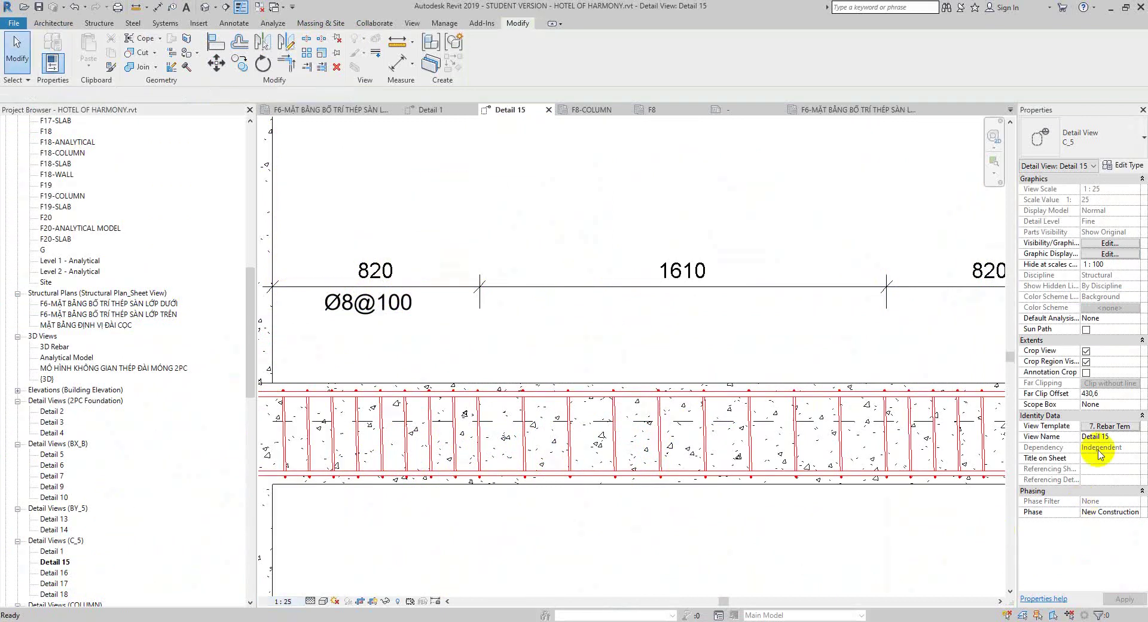
{"action": "left_click", "coordinate": [1105, 427]}
{"action": "left_click", "coordinate": [302, 312]}
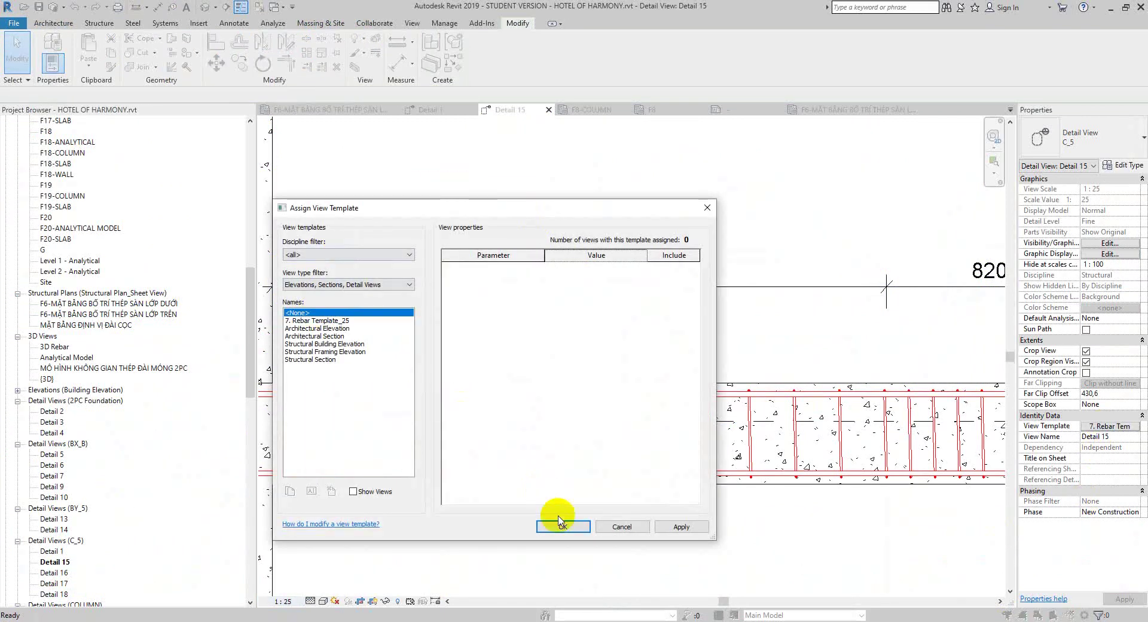
{"action": "left_click", "coordinate": [562, 527]}
{"action": "left_click", "coordinate": [284, 600]}
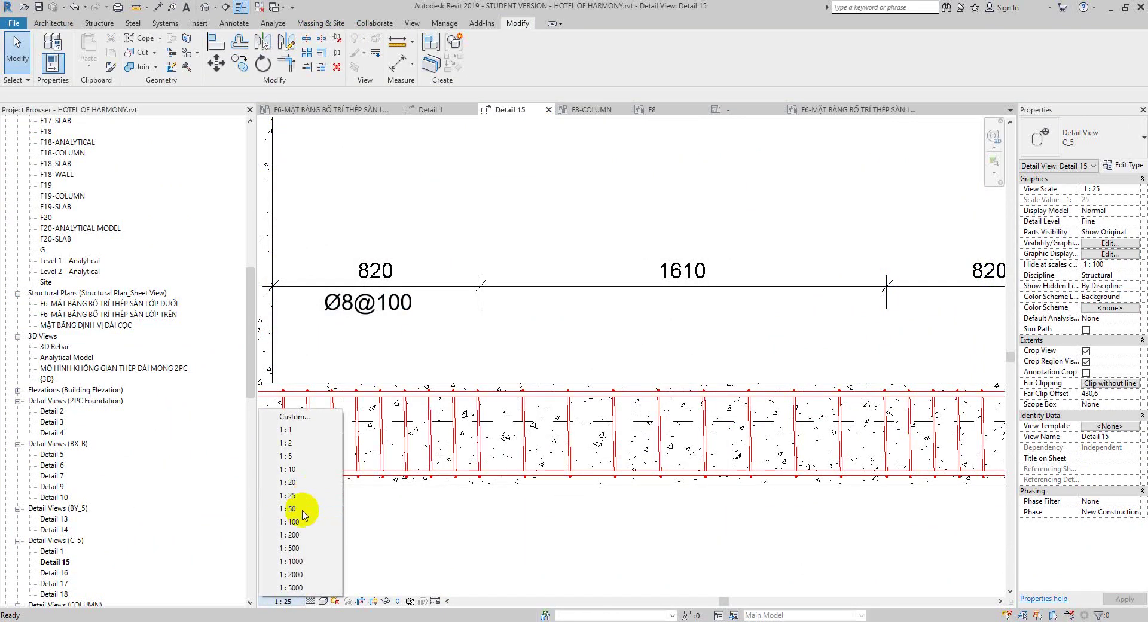
{"action": "left_click", "coordinate": [304, 509]}
Step: Move the Ø8@100 stirrup tag under the left 820 dimension
{"action": "middle_click_drag", "start_coordinate": [502, 323], "coordinate": [671, 375]}
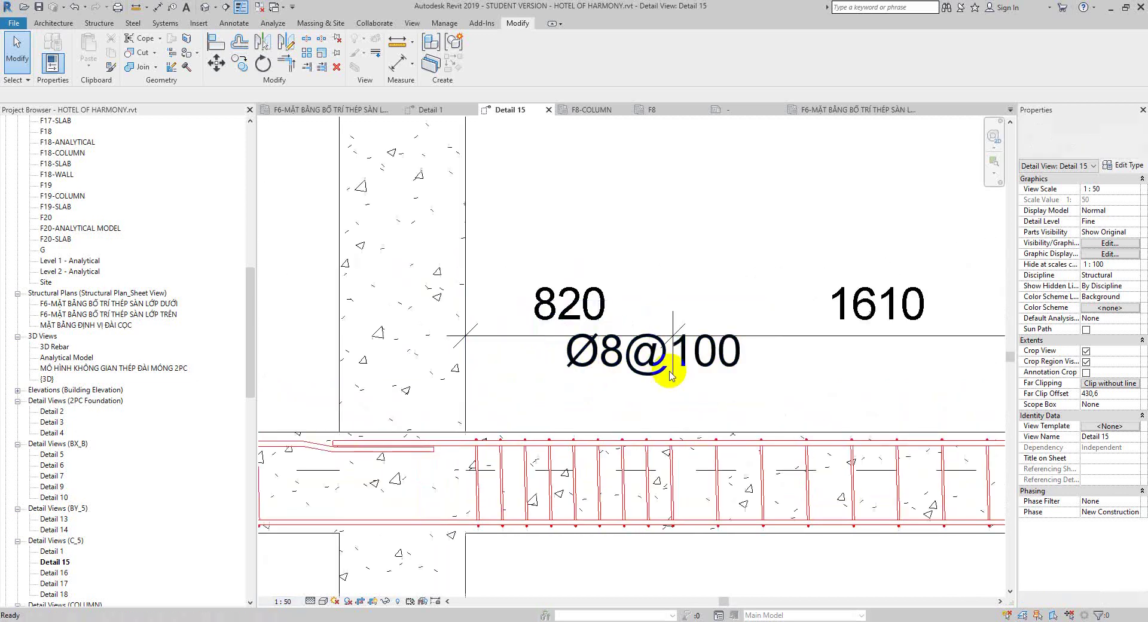
{"action": "left_click_drag", "start_coordinate": [615, 379], "coordinate": [525, 393]}
{"action": "scroll", "coordinate": [521, 392], "scroll_direction": "down", "scroll_amount": 2}
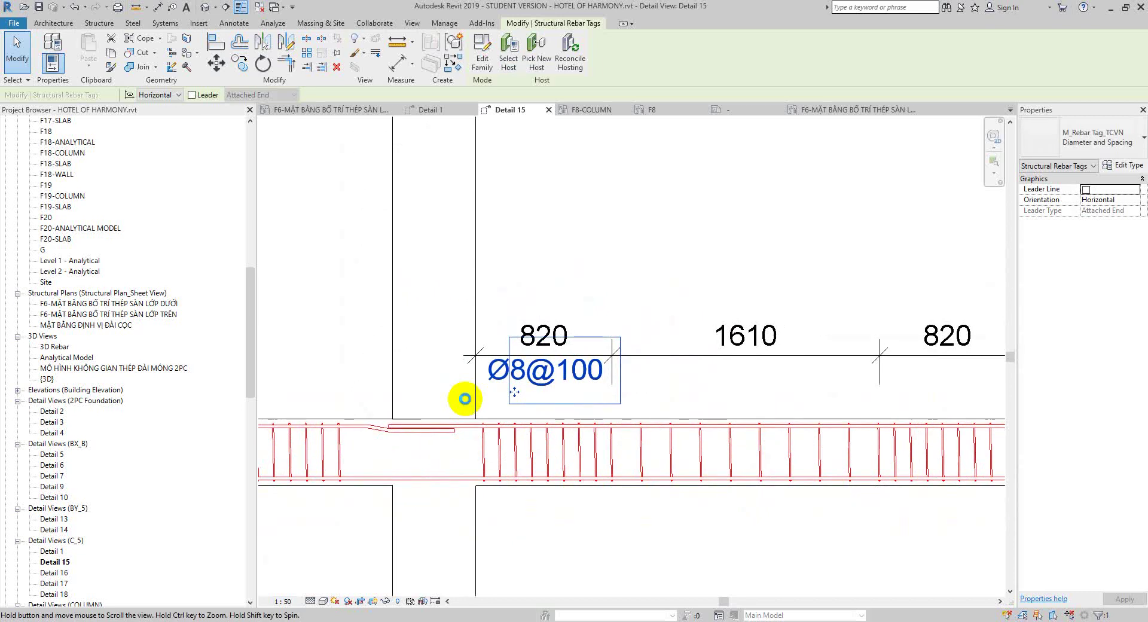
{"action": "scroll", "coordinate": [575, 392], "scroll_direction": "down", "scroll_amount": 1}
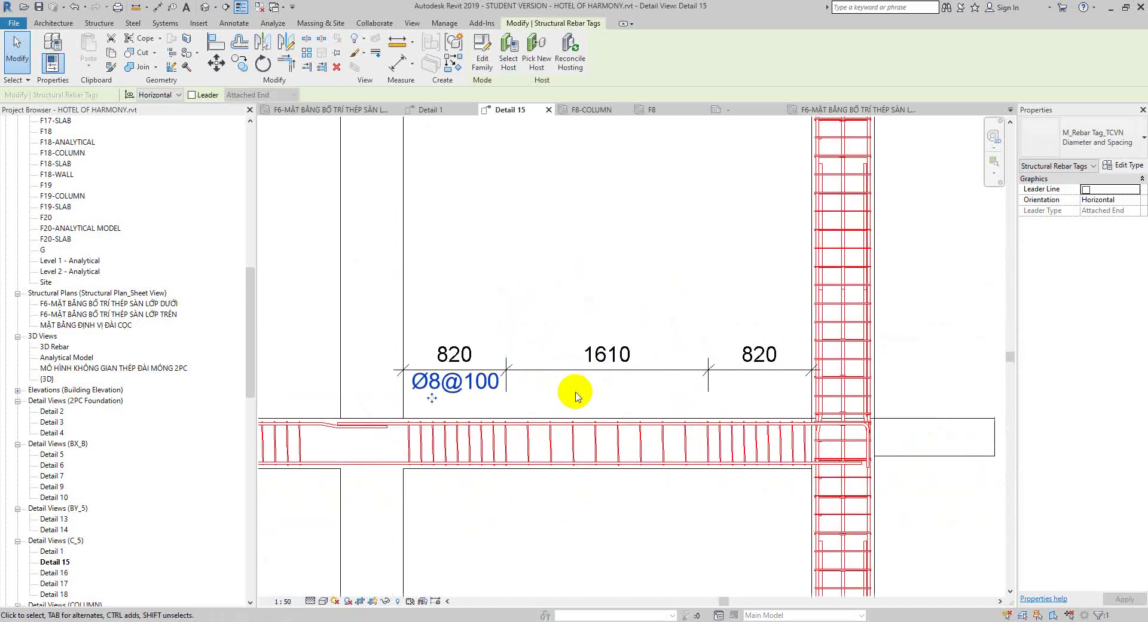
{"action": "key", "text": "t"}
{"action": "key", "text": "g"}
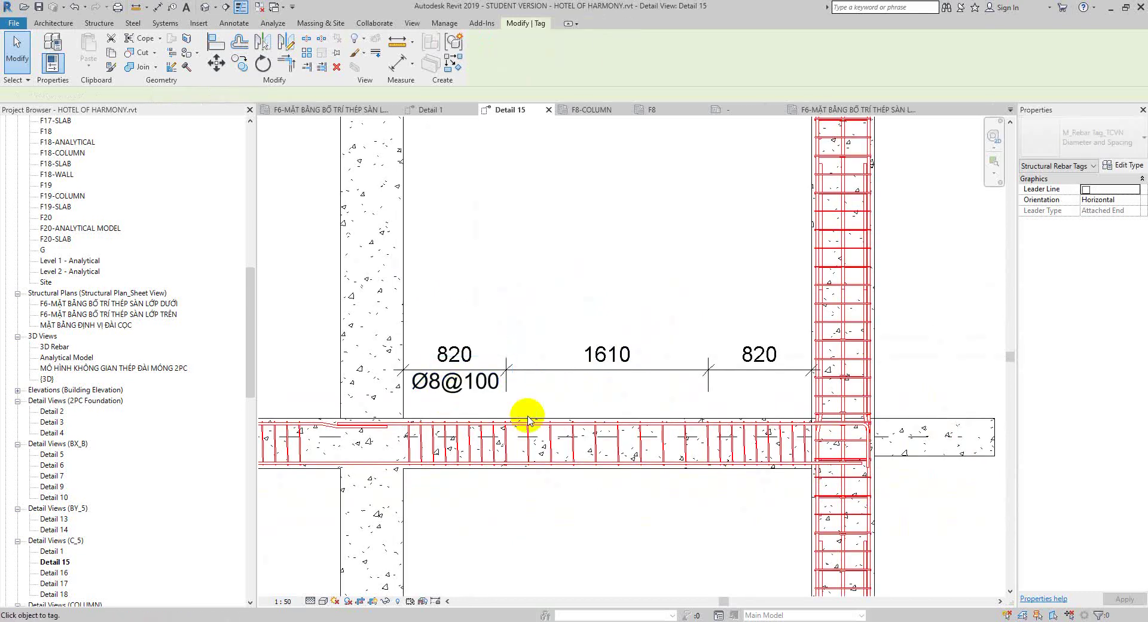
Step: Tag the middle stirrups Ø8@200 and the right-end stirrups Ø8@100, raising both tags under their dimensions
{"action": "left_click", "coordinate": [595, 453]}
{"action": "left_click_drag", "start_coordinate": [586, 470], "coordinate": [583, 398]}
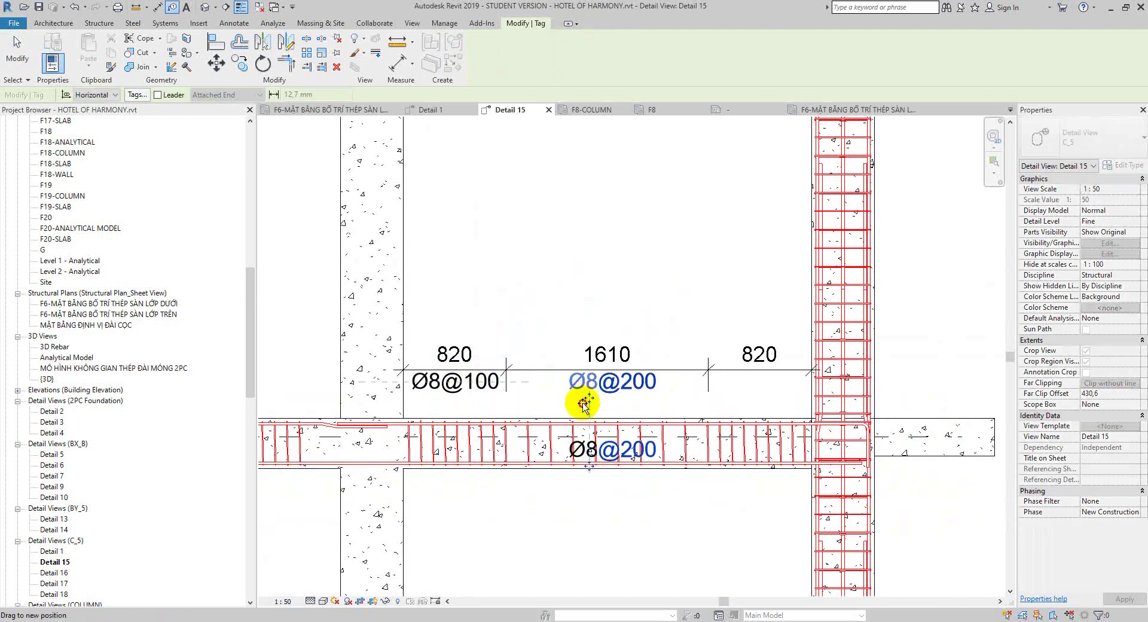
{"action": "left_click", "coordinate": [745, 452]}
{"action": "left_click_drag", "start_coordinate": [793, 463], "coordinate": [752, 391]}
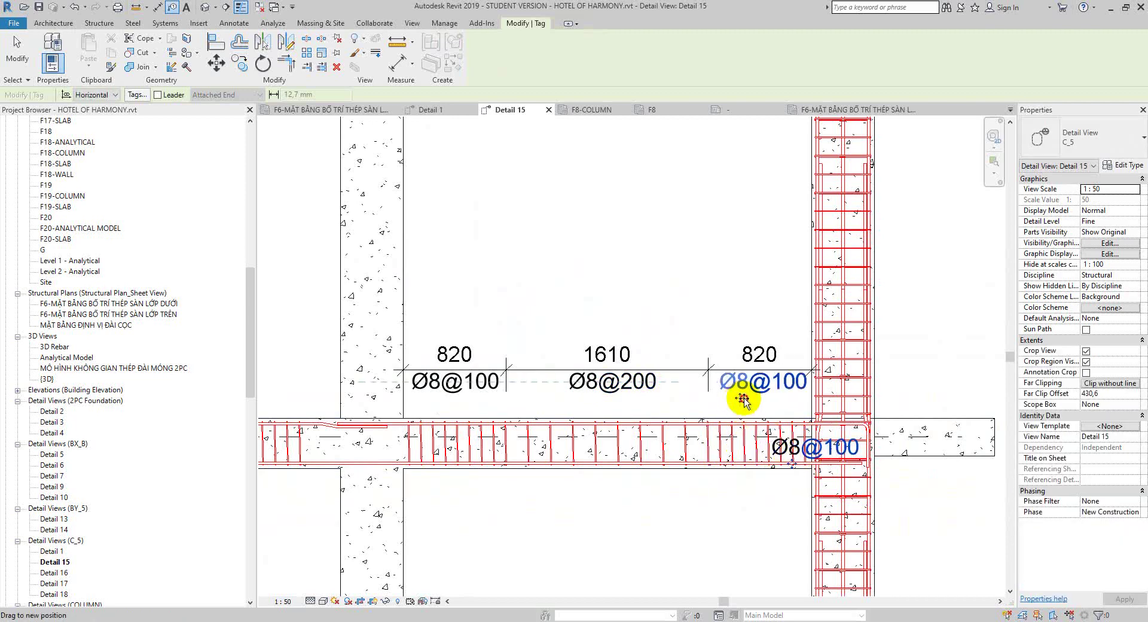
{"action": "key", "text": "Escape"}
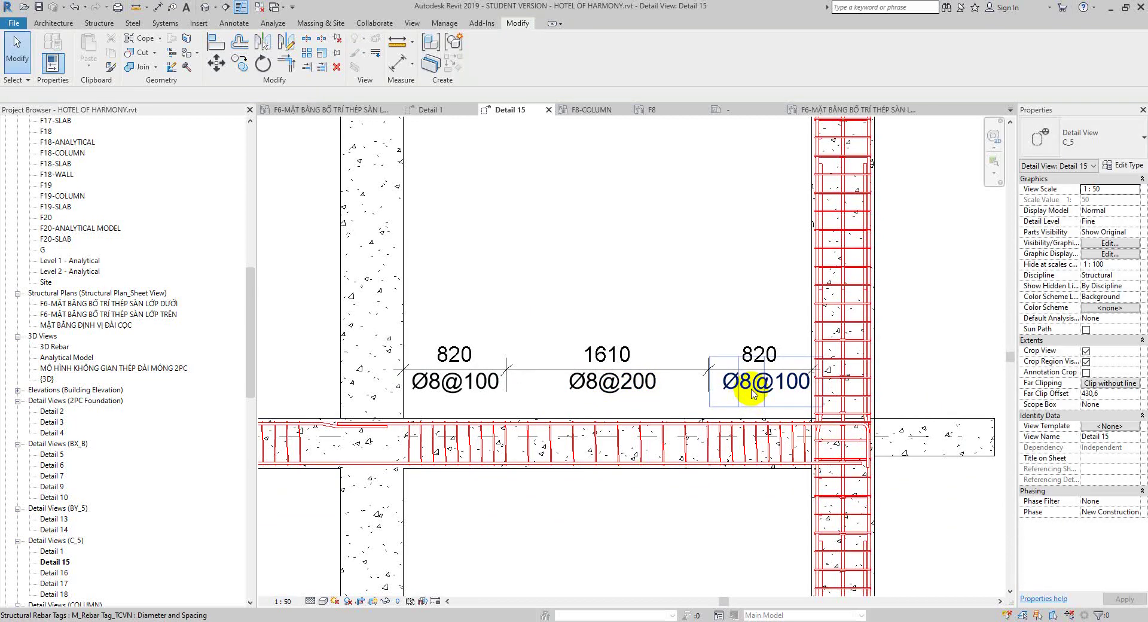
Step: Recentre the beam span in the view and briefly check the reference PDF drawing
{"action": "scroll", "coordinate": [752, 392], "scroll_direction": "down", "scroll_amount": 1}
{"action": "scroll", "coordinate": [752, 391], "scroll_direction": "down", "scroll_amount": 1}
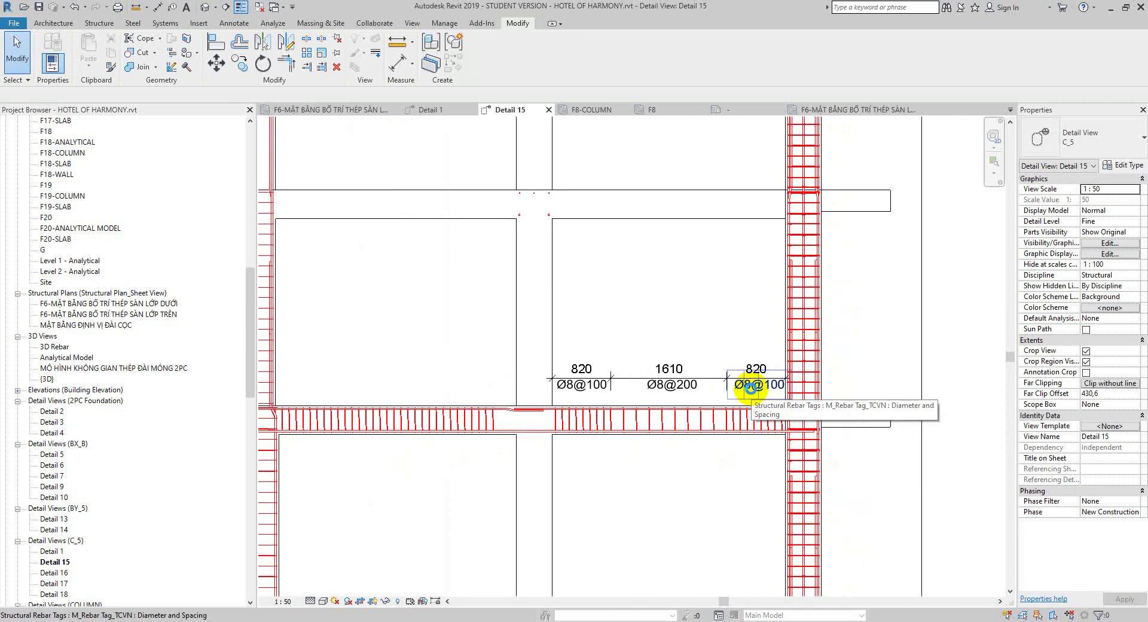
{"action": "left_click", "coordinate": [715, 337]}
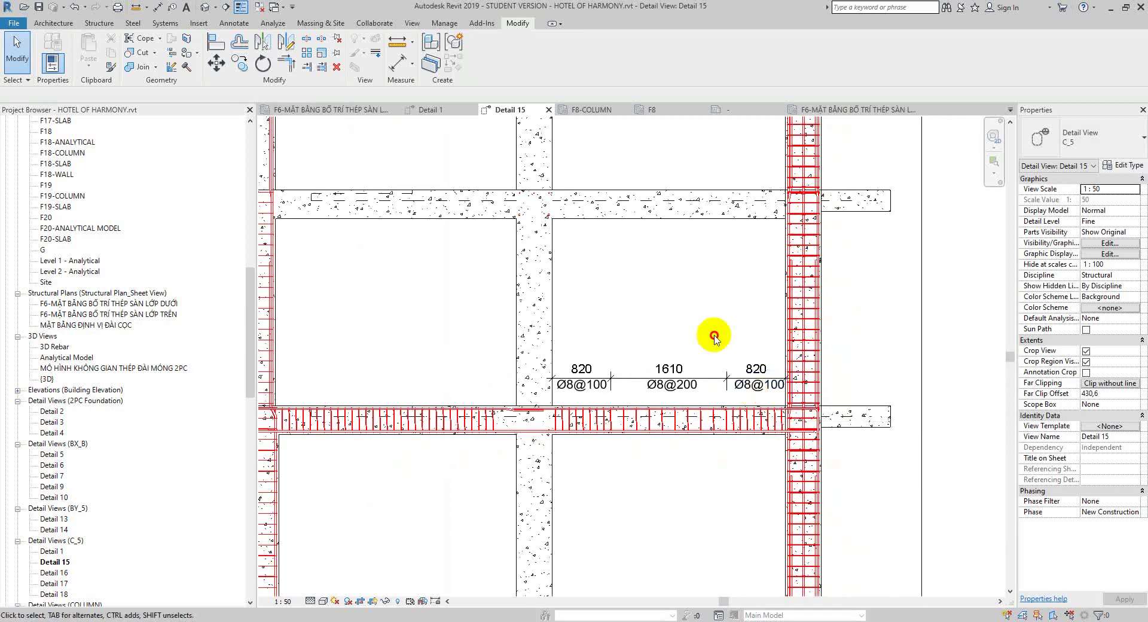
{"action": "middle_click_drag", "start_coordinate": [682, 456], "coordinate": [640, 359]}
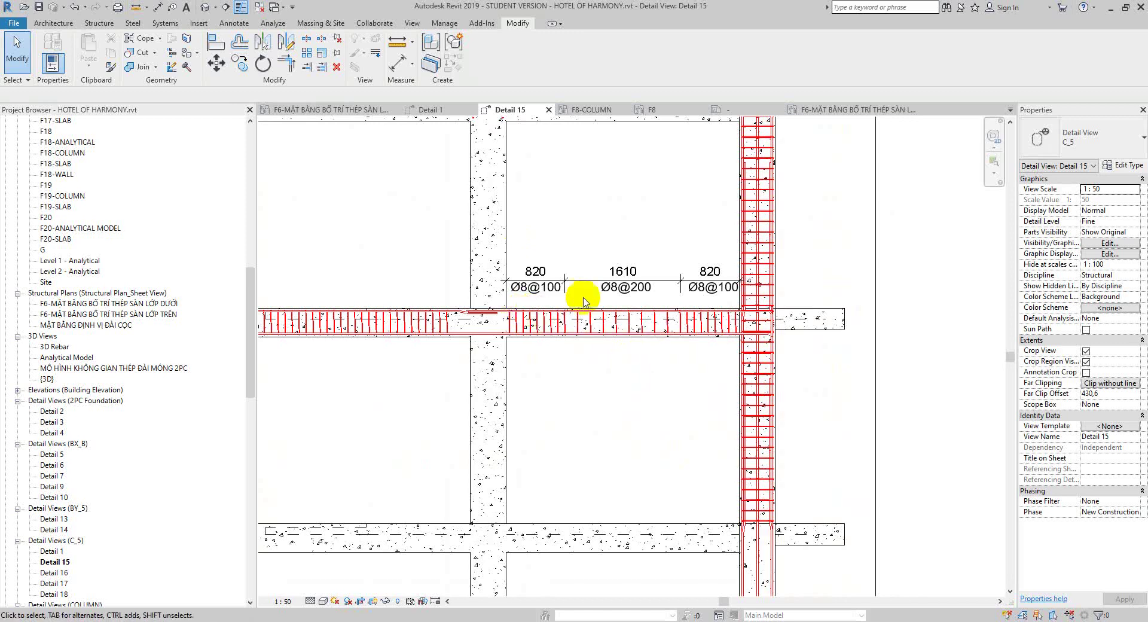
{"action": "scroll", "coordinate": [586, 302], "scroll_direction": "up", "scroll_amount": 1}
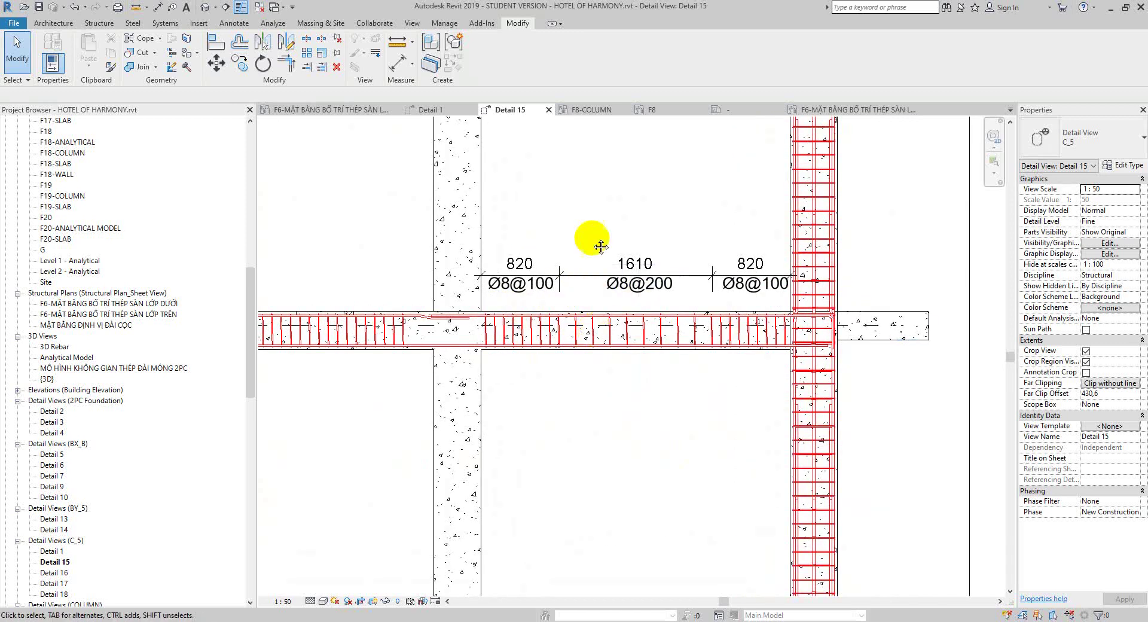
{"action": "middle_click_drag", "start_coordinate": [595, 242], "coordinate": [621, 296]}
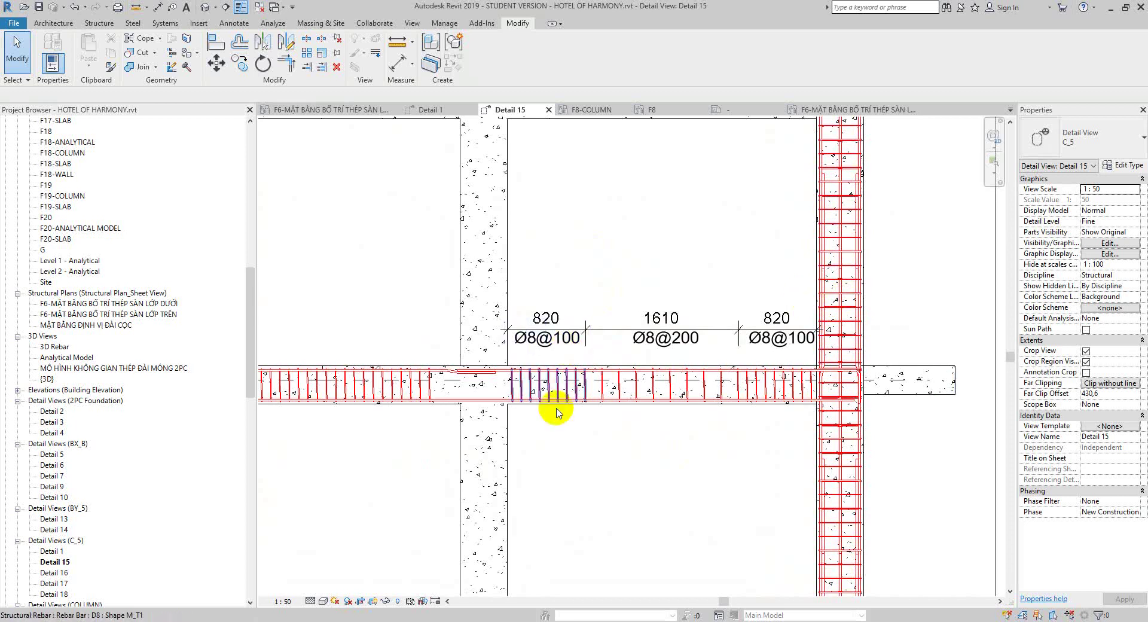
{"action": "left_click", "coordinate": [257, 614]}
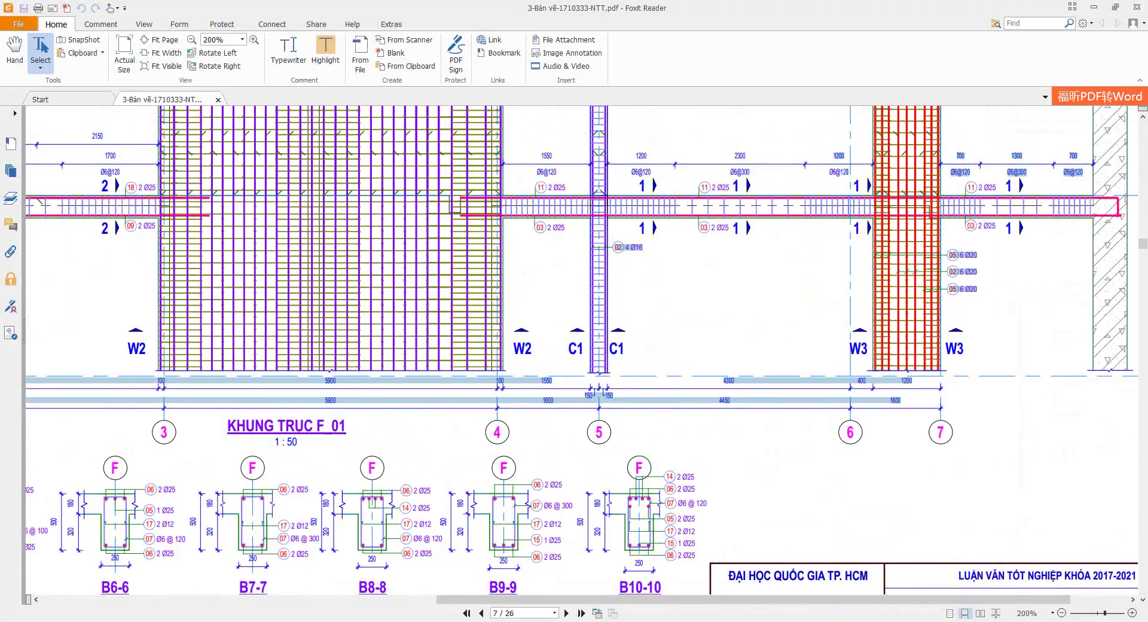
{"action": "left_click", "coordinate": [213, 610]}
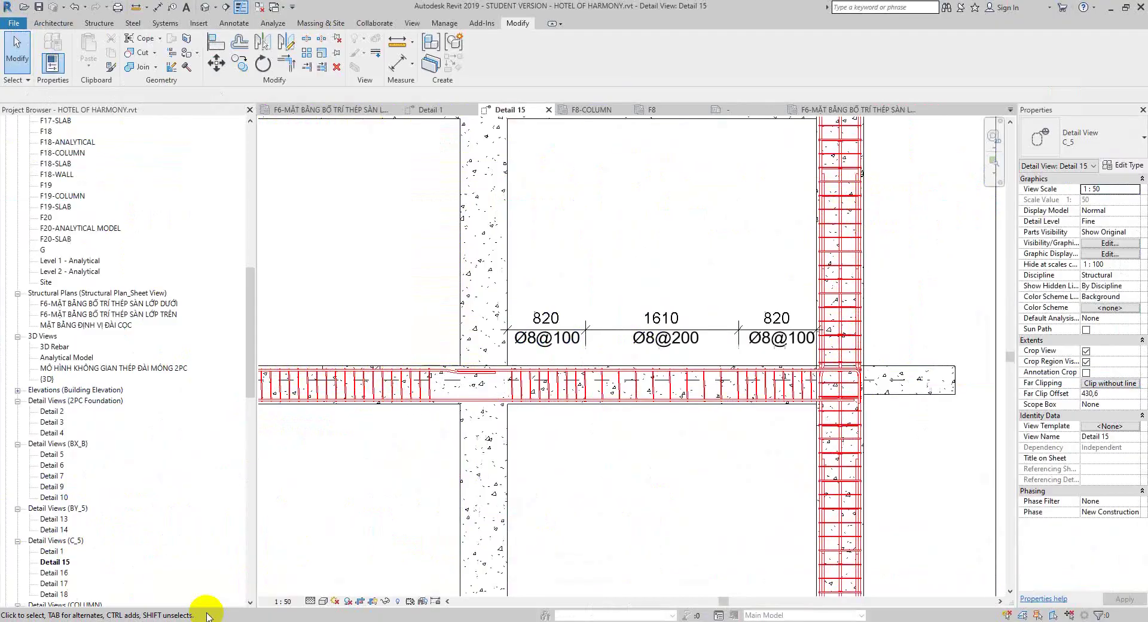
Step: Draw a vertical section line across the beam's left end
{"action": "left_click", "coordinate": [226, 7]}
{"action": "left_click", "coordinate": [547, 359]}
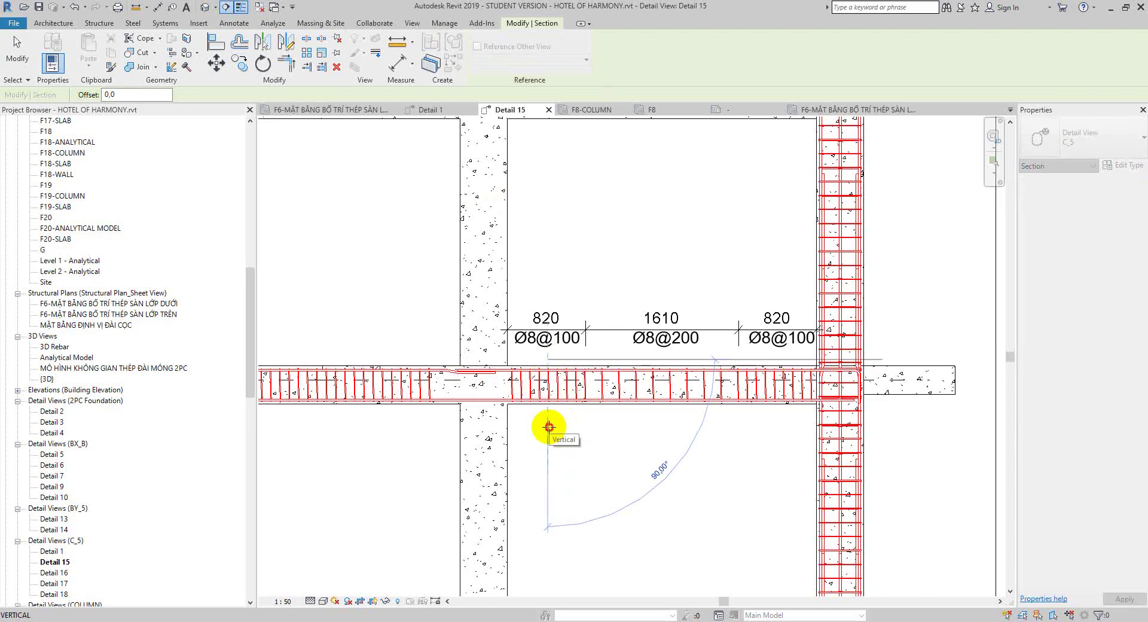
{"action": "left_click", "coordinate": [548, 426]}
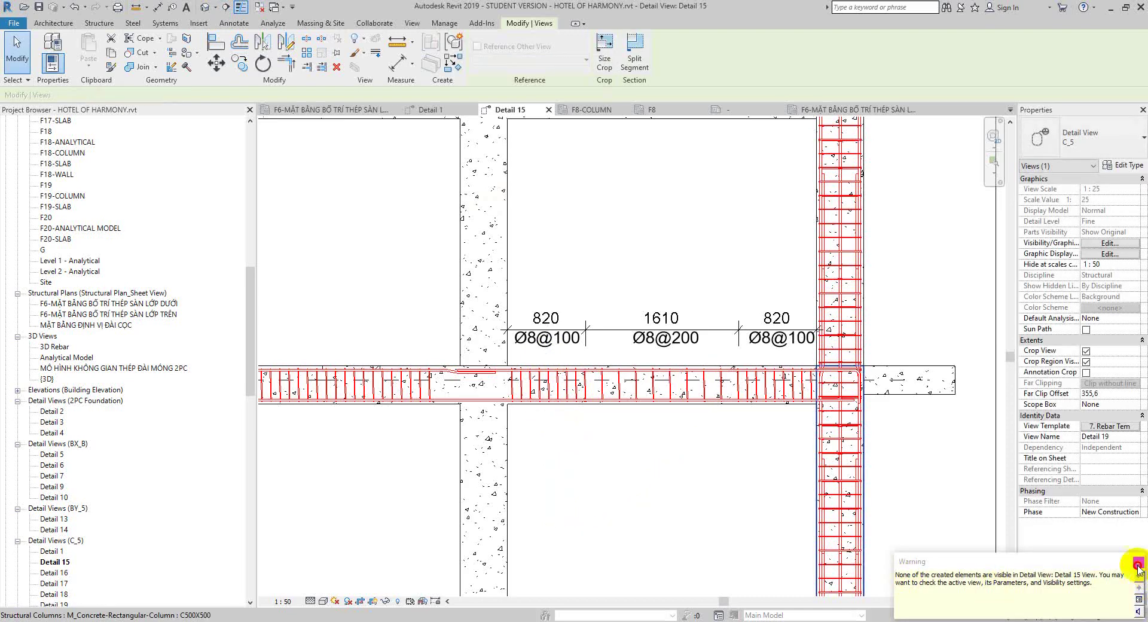
{"action": "left_click", "coordinate": [654, 505]}
Step: Turn on the Sections annotation category in Detail 15's visibility settings
{"action": "key", "text": "g"}
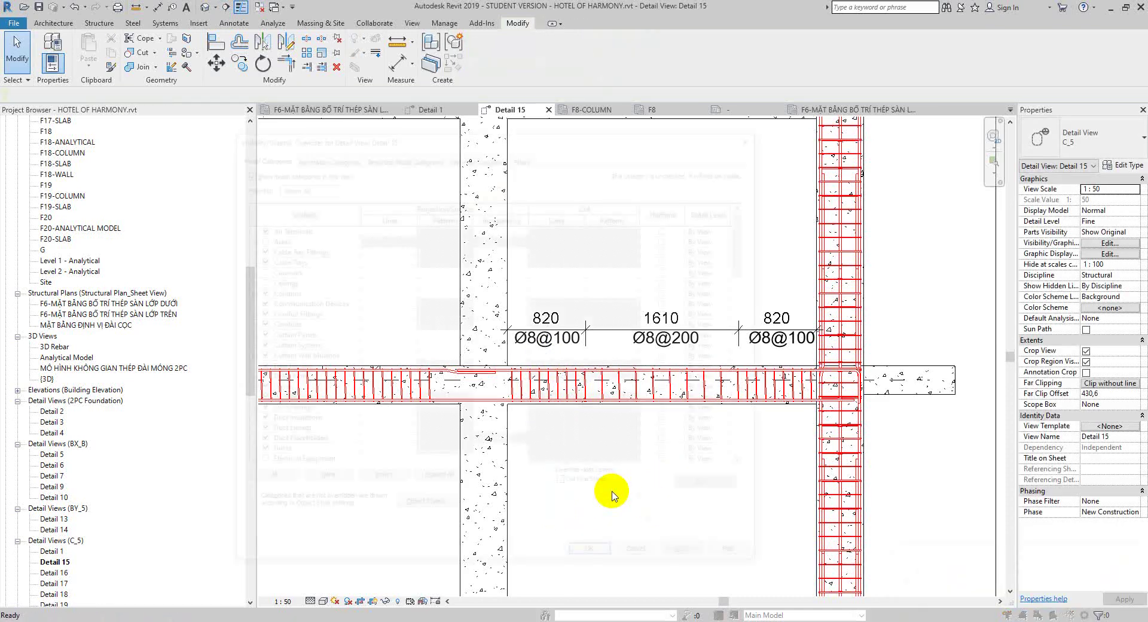
{"action": "left_click", "coordinate": [323, 153]}
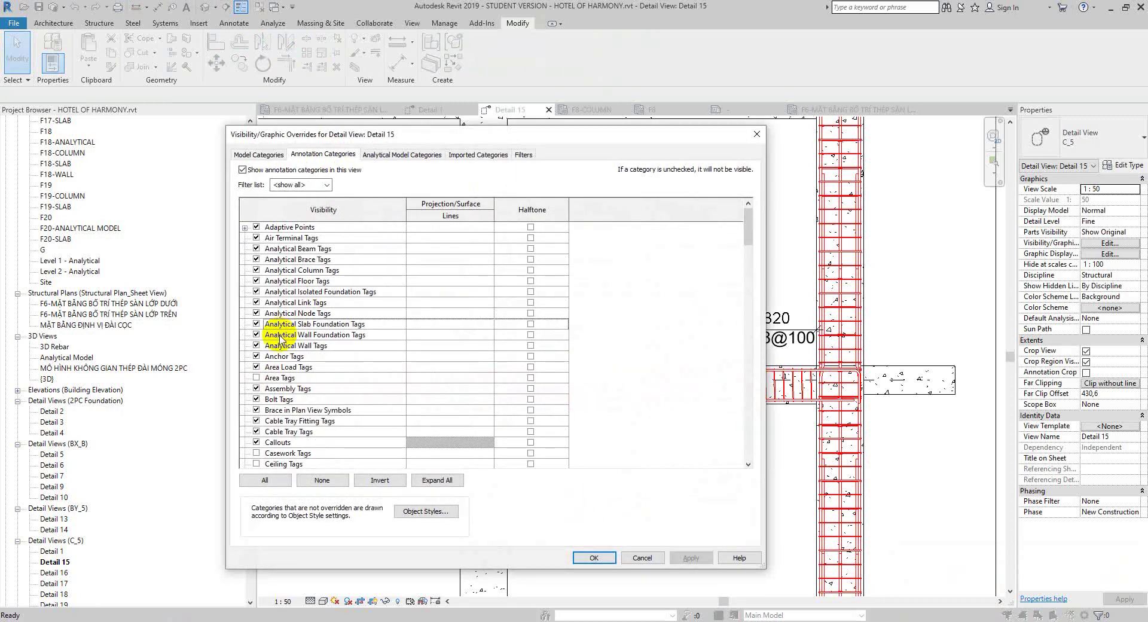
{"action": "scroll", "coordinate": [280, 339], "scroll_direction": "down", "scroll_amount": 1}
{"action": "scroll", "coordinate": [278, 347], "scroll_direction": "down", "scroll_amount": 1}
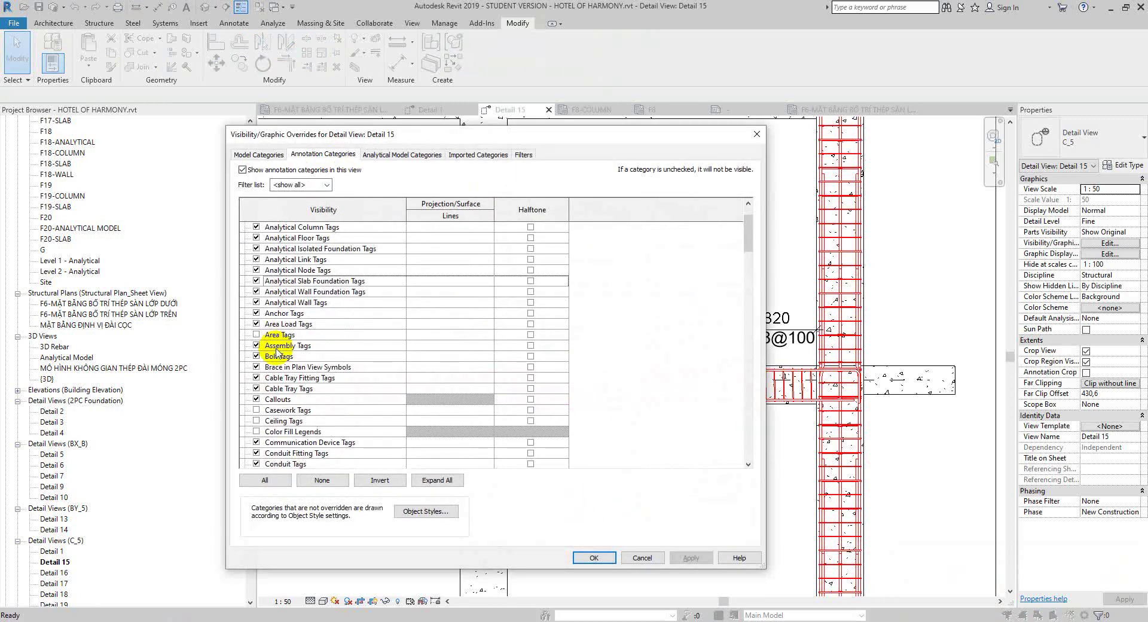
{"action": "scroll", "coordinate": [277, 351], "scroll_direction": "down", "scroll_amount": 2}
{"action": "scroll", "coordinate": [275, 354], "scroll_direction": "down", "scroll_amount": 2}
{"action": "scroll", "coordinate": [274, 356], "scroll_direction": "down", "scroll_amount": 2}
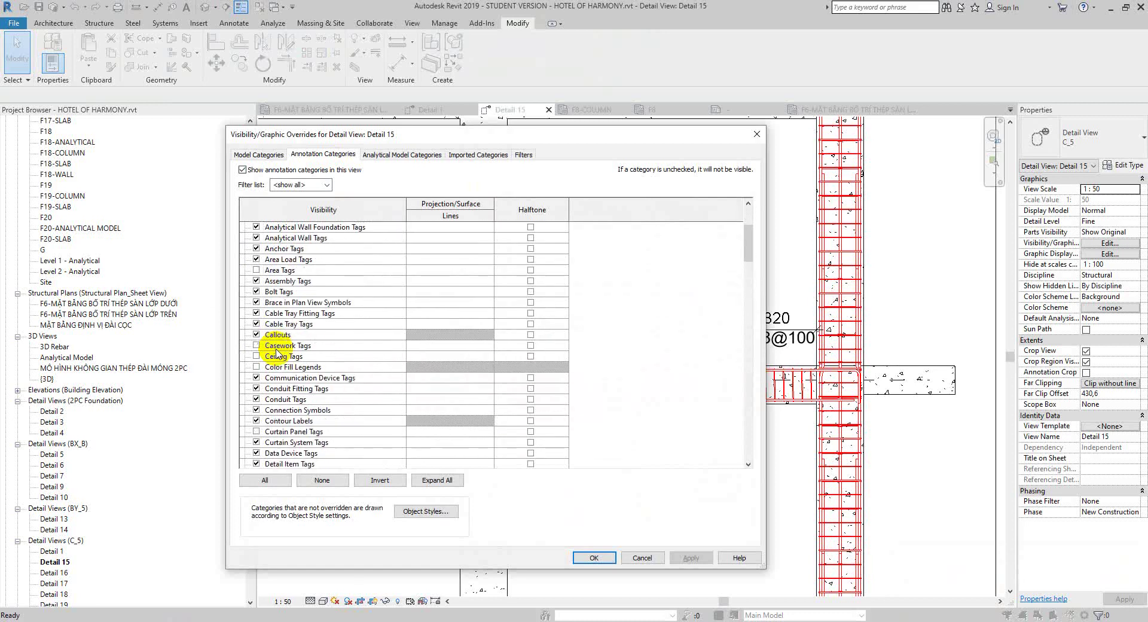
{"action": "scroll", "coordinate": [272, 359], "scroll_direction": "down", "scroll_amount": 2}
{"action": "scroll", "coordinate": [270, 383], "scroll_direction": "down", "scroll_amount": 2}
{"action": "left_click", "coordinate": [284, 388]}
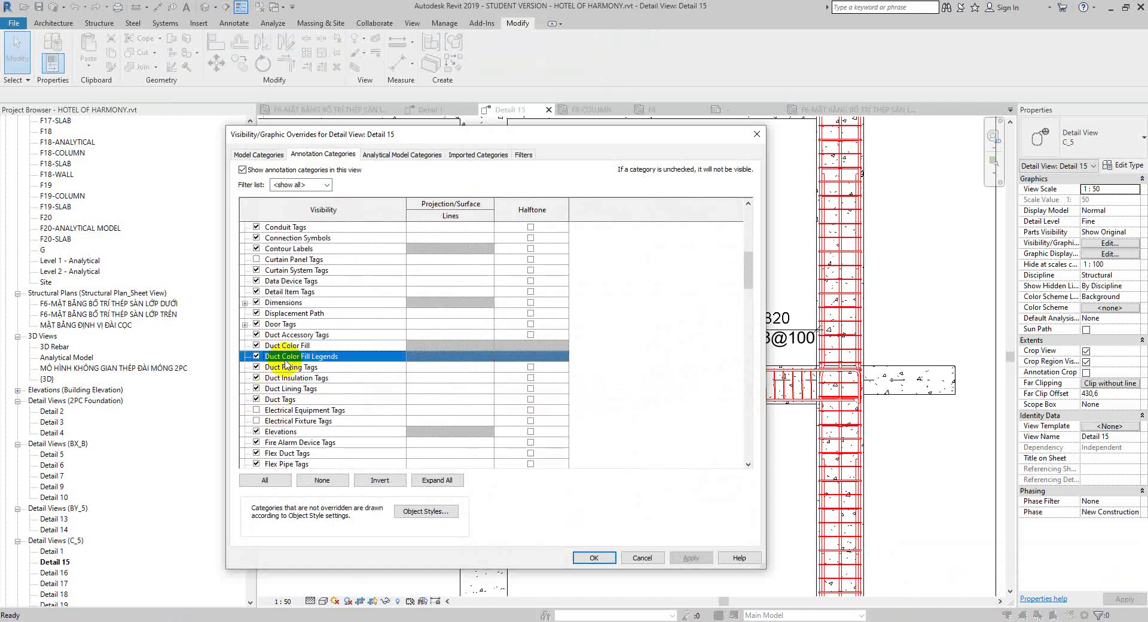
{"action": "key", "text": "s"}
{"action": "scroll", "coordinate": [284, 442], "scroll_direction": "down", "scroll_amount": 2}
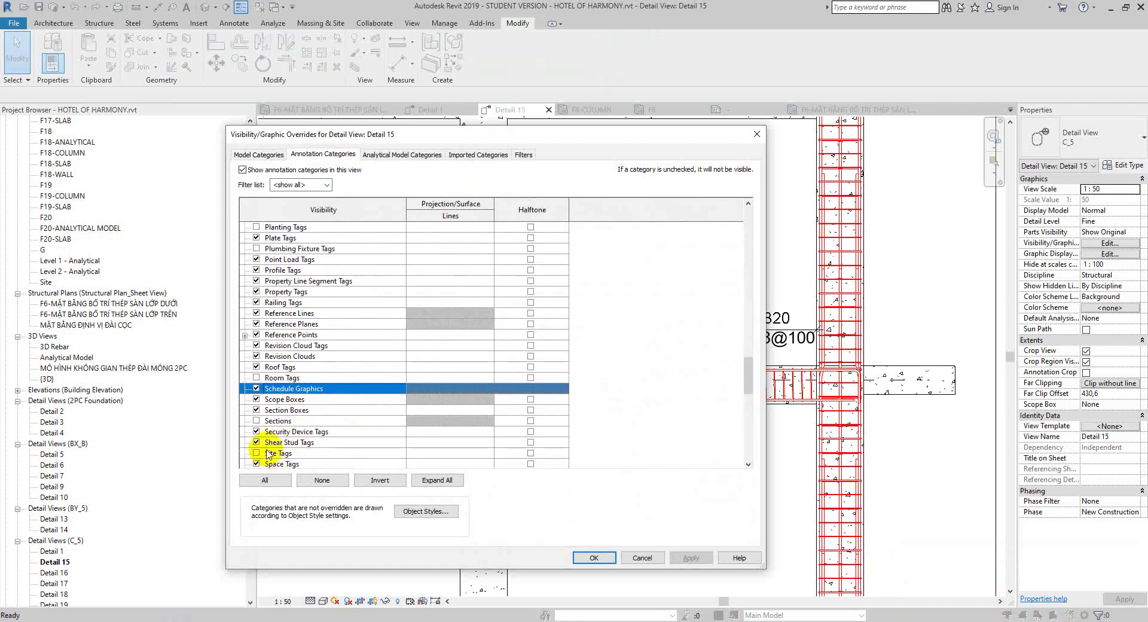
{"action": "left_click", "coordinate": [257, 422]}
{"action": "left_click", "coordinate": [592, 558]}
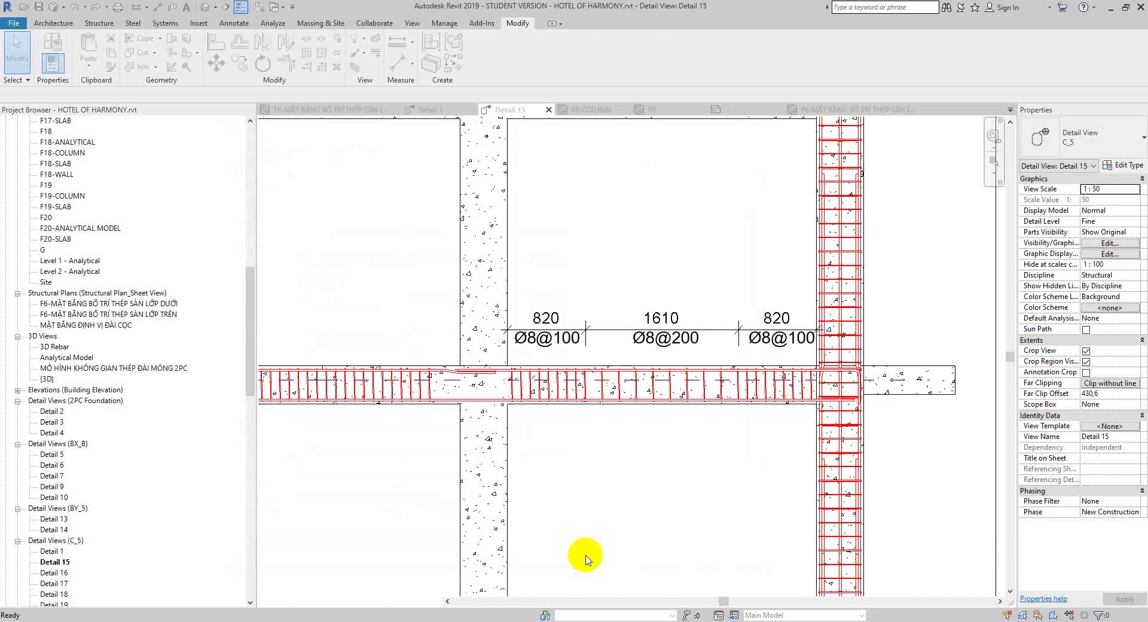
Step: Select the new section marker crossing the beam's left end
{"action": "left_click", "coordinate": [550, 359]}
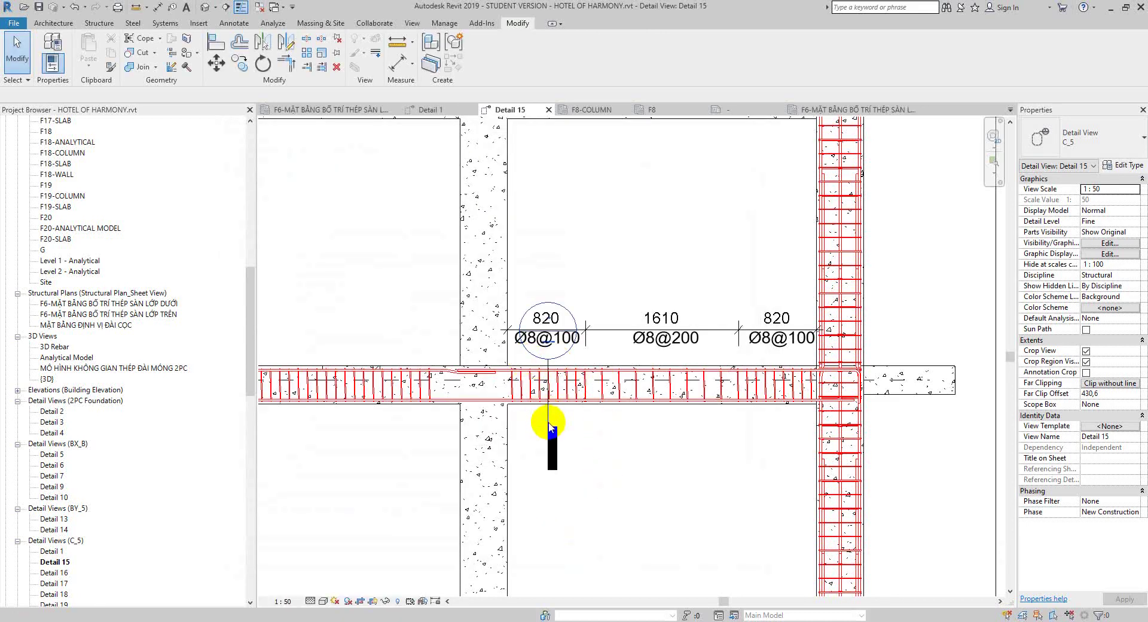
{"action": "left_click", "coordinate": [549, 426]}
{"action": "scroll", "coordinate": [559, 427], "scroll_direction": "up", "scroll_amount": 2}
{"action": "key", "text": "alt+Tab"}
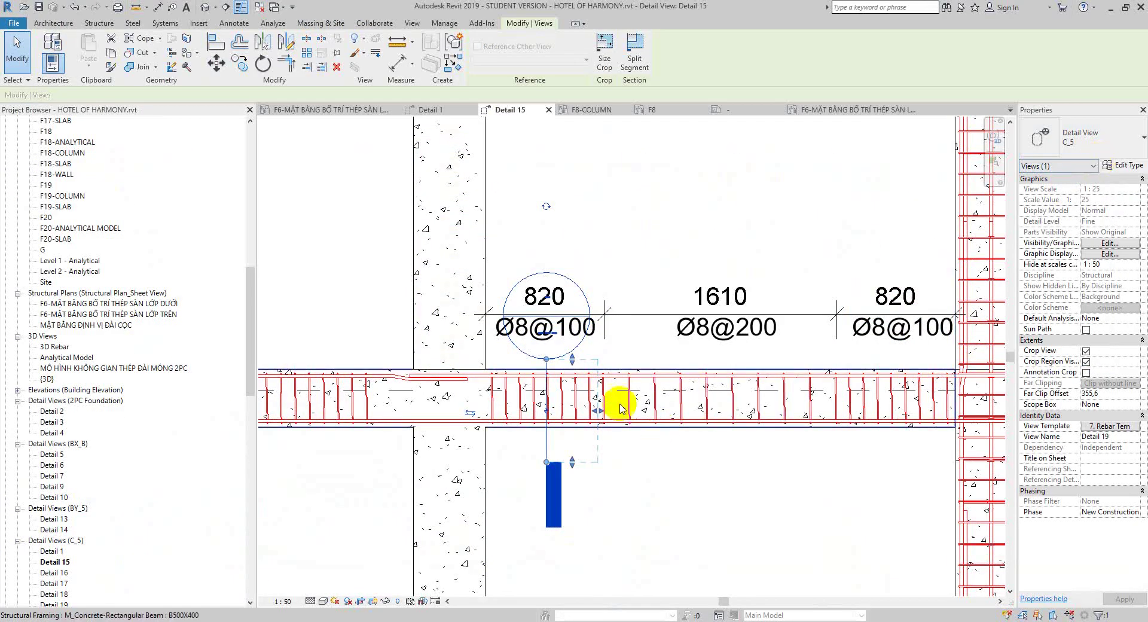
{"action": "left_click", "coordinate": [549, 452]}
Step: Open the section's type properties and browse the section tag types
{"action": "left_click", "coordinate": [1122, 165]}
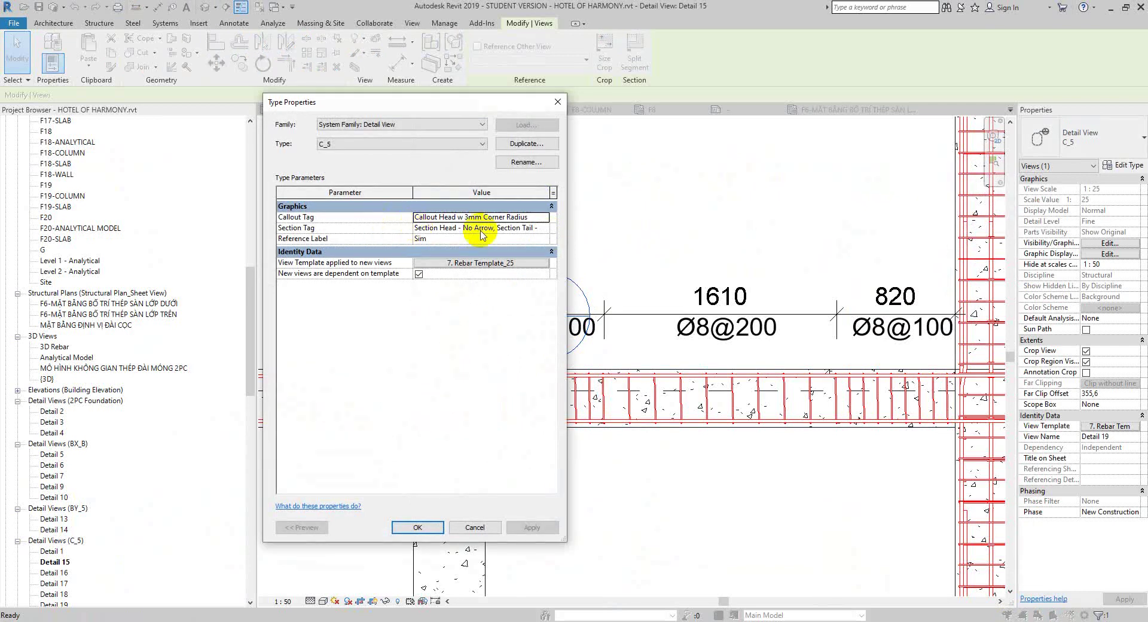
{"action": "left_click", "coordinate": [532, 232]}
{"action": "left_click", "coordinate": [545, 229]}
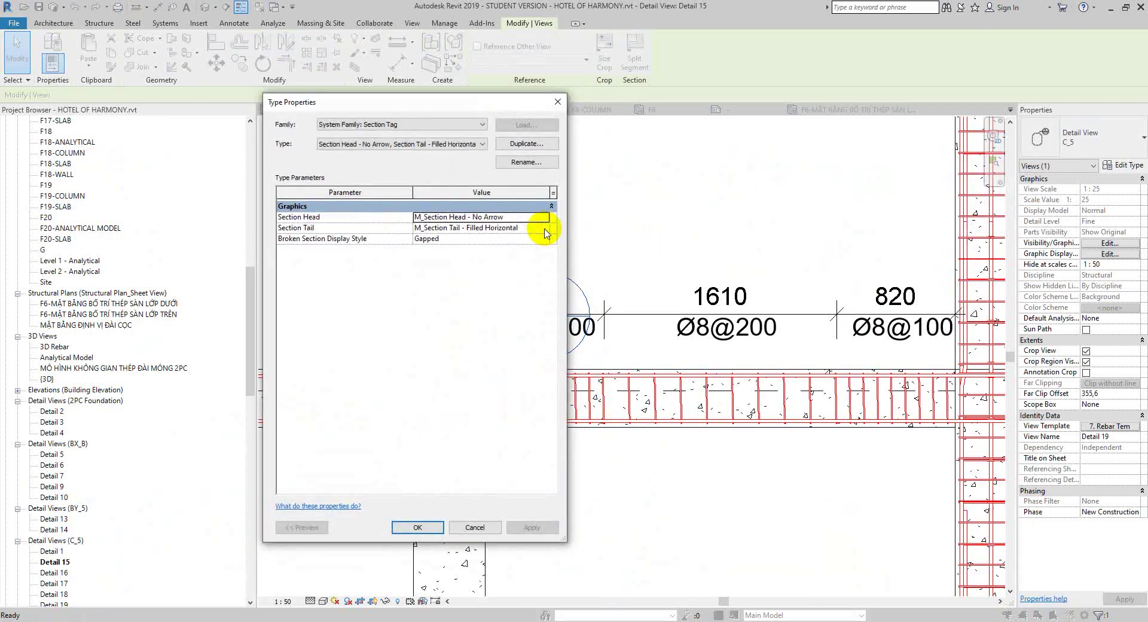
{"action": "left_click", "coordinate": [423, 145]}
{"action": "left_click", "coordinate": [422, 153]}
{"action": "left_click", "coordinate": [423, 144]}
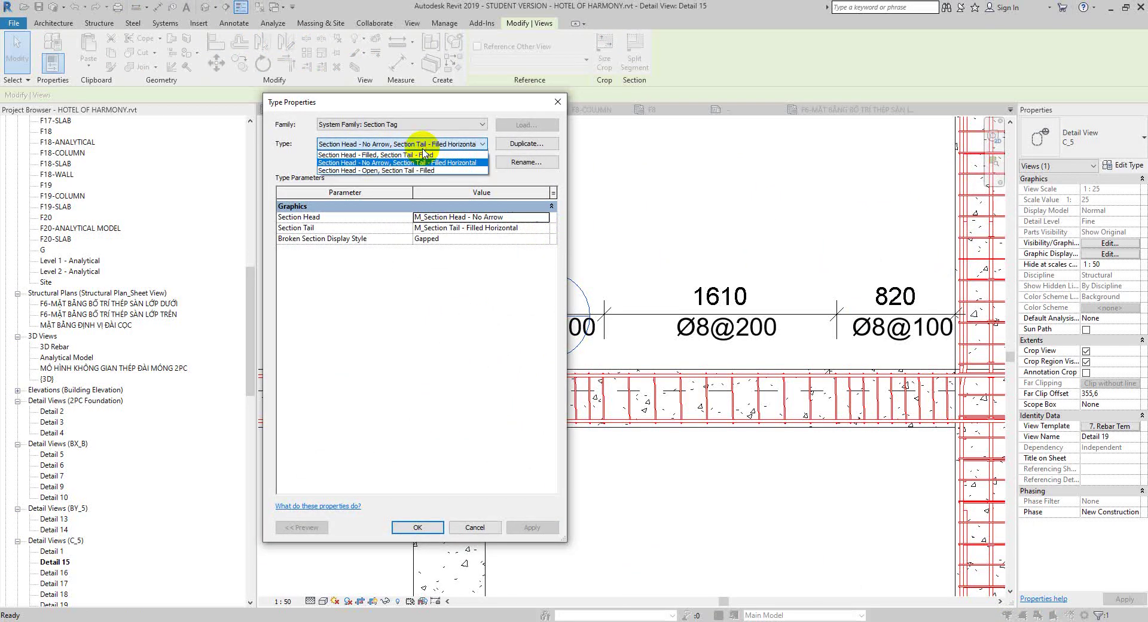
{"action": "left_click", "coordinate": [422, 152]}
{"action": "key", "text": "Return"}
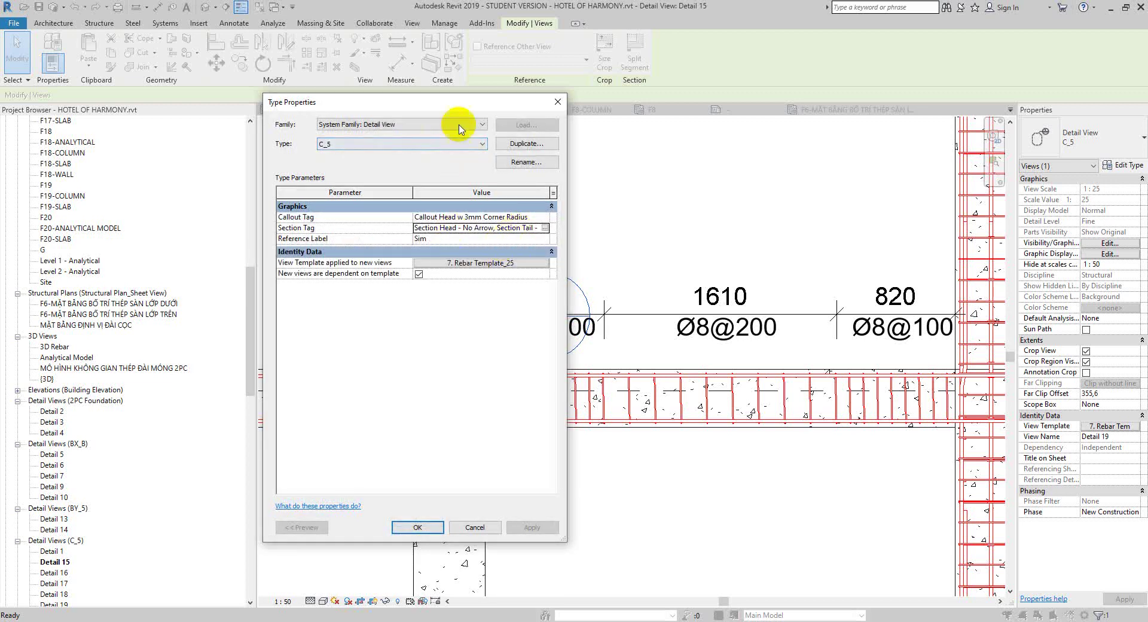
{"action": "left_click", "coordinate": [437, 111]}
{"action": "mouse_move", "coordinate": [437, 111]}
{"action": "left_mouse_down"}
{"action": "mouse_move", "coordinate": [833, 148]}
{"action": "mouse_move", "coordinate": [871, 135]}
{"action": "left_mouse_up"}
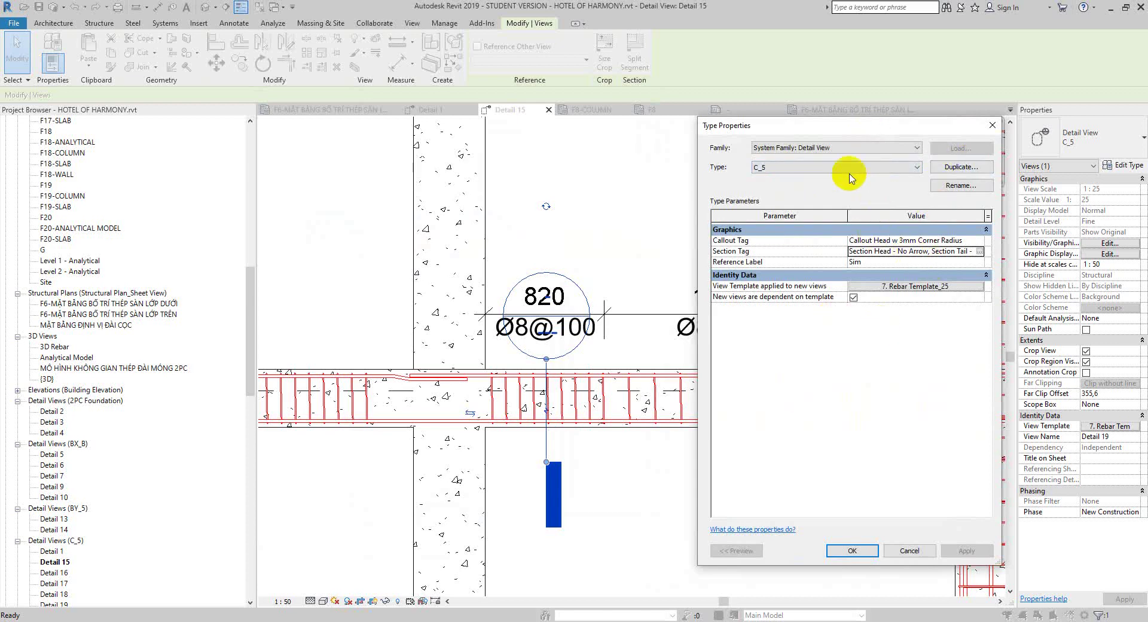
Step: Set the section tag to 'Section Head - No Arrow, Section Tail - Filled Horizontal'
{"action": "left_click", "coordinate": [979, 251]}
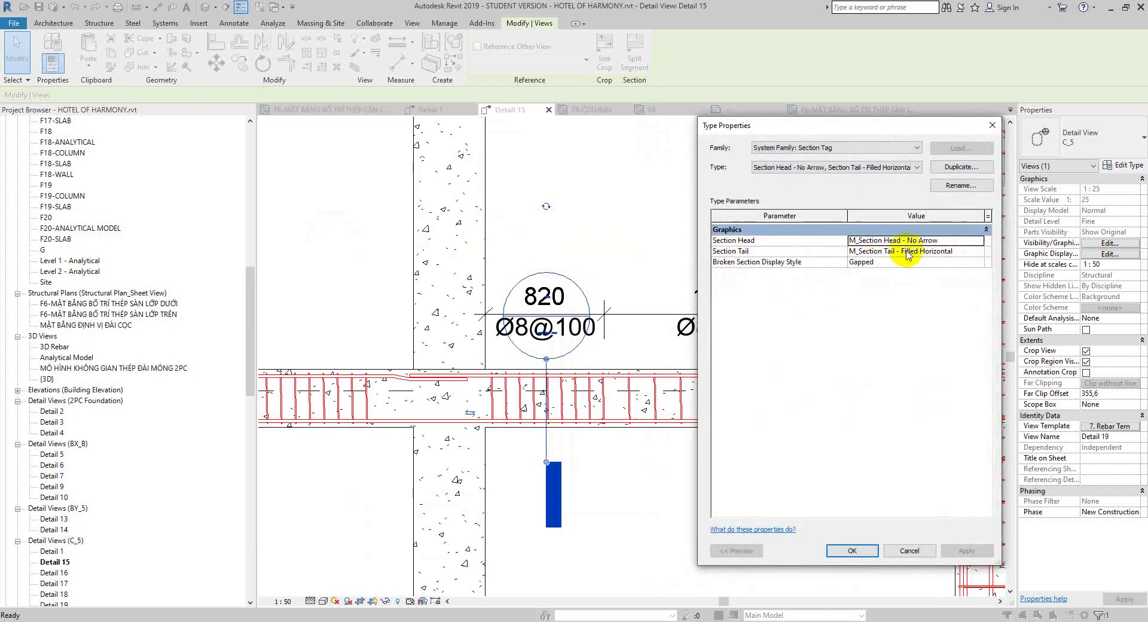
{"action": "left_click", "coordinate": [824, 174]}
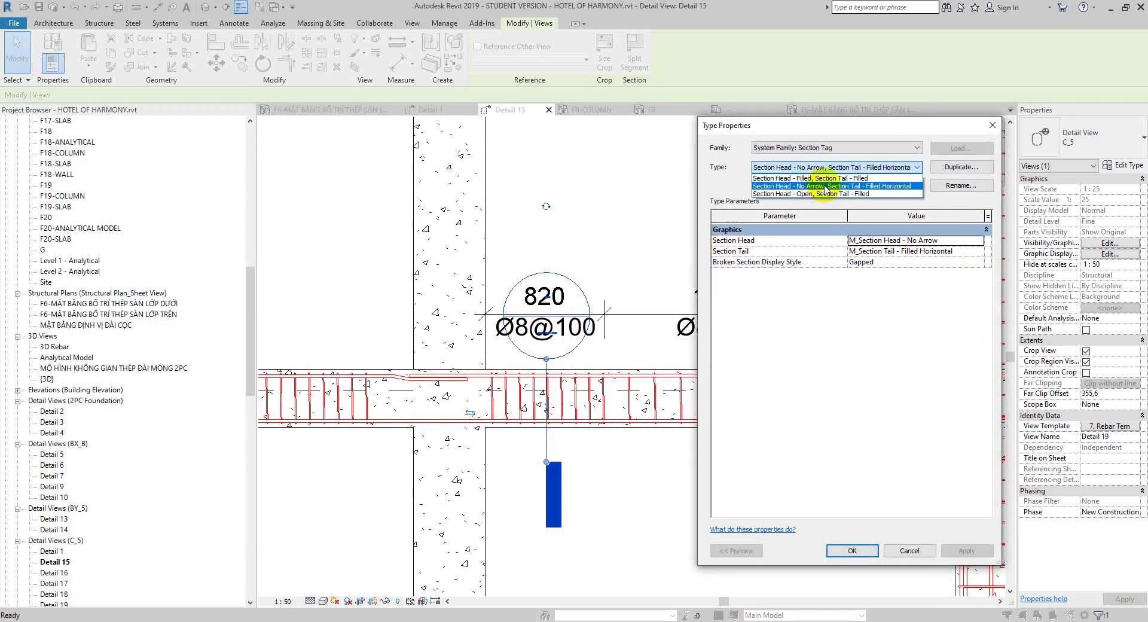
{"action": "left_click", "coordinate": [826, 193]}
{"action": "key", "text": "Return"}
{"action": "key", "text": "Return"}
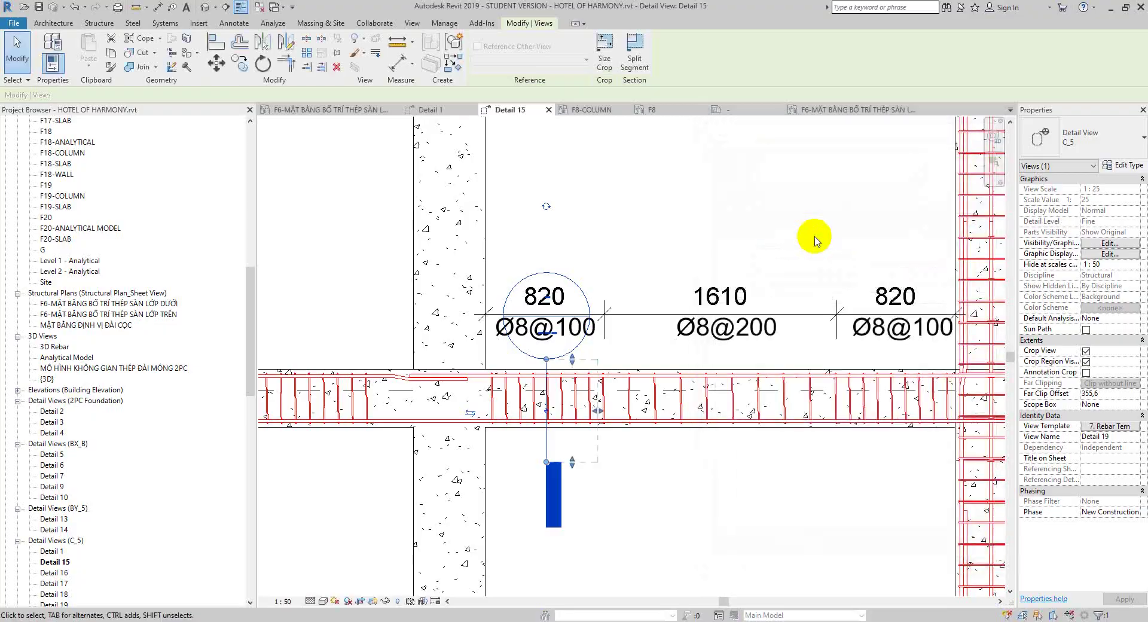
Step: Raise the 820/1610/820 dimension string and its three stirrup tags higher above the beam
{"action": "left_click", "coordinate": [688, 285]}
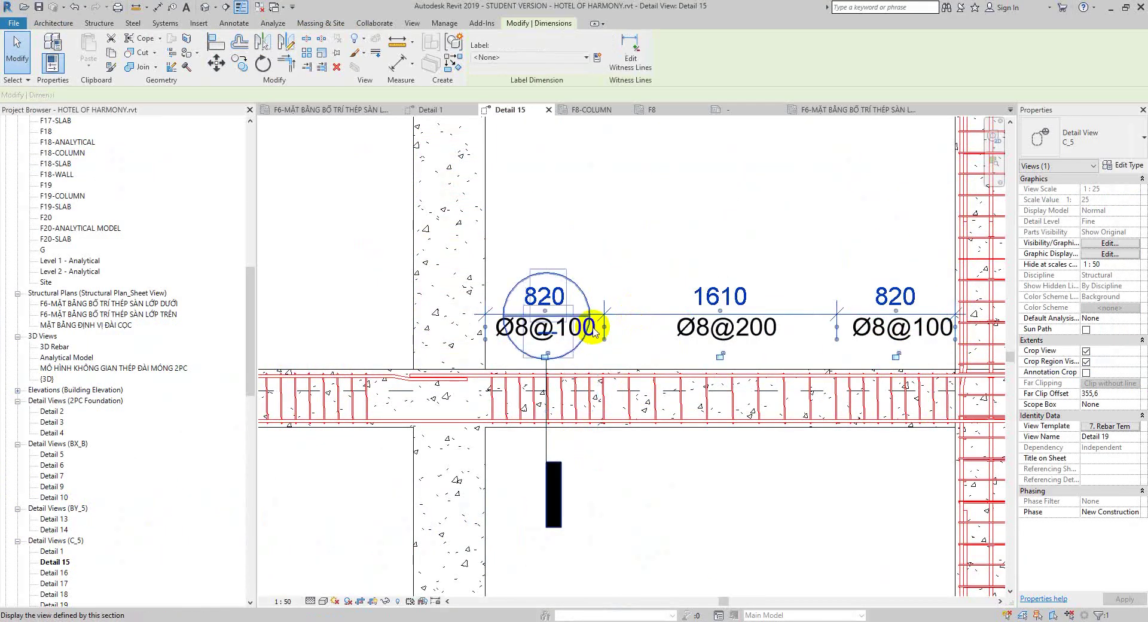
{"action": "left_click", "coordinate": [637, 311]}
{"action": "left_click_drag", "start_coordinate": [636, 311], "coordinate": [642, 197]}
{"action": "left_click", "coordinate": [603, 335]}
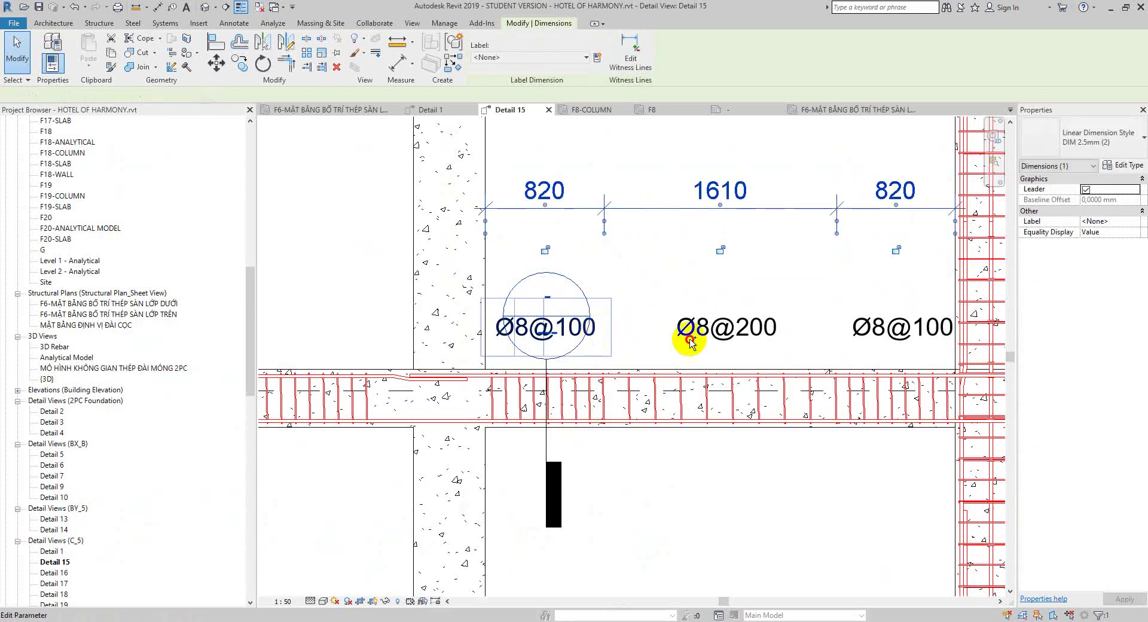
{"action": "left_click", "coordinate": [688, 334], "text": "ctrl"}
{"action": "left_click", "coordinate": [856, 333], "text": "ctrl"}
{"action": "left_click_drag", "start_coordinate": [856, 334], "coordinate": [858, 222]}
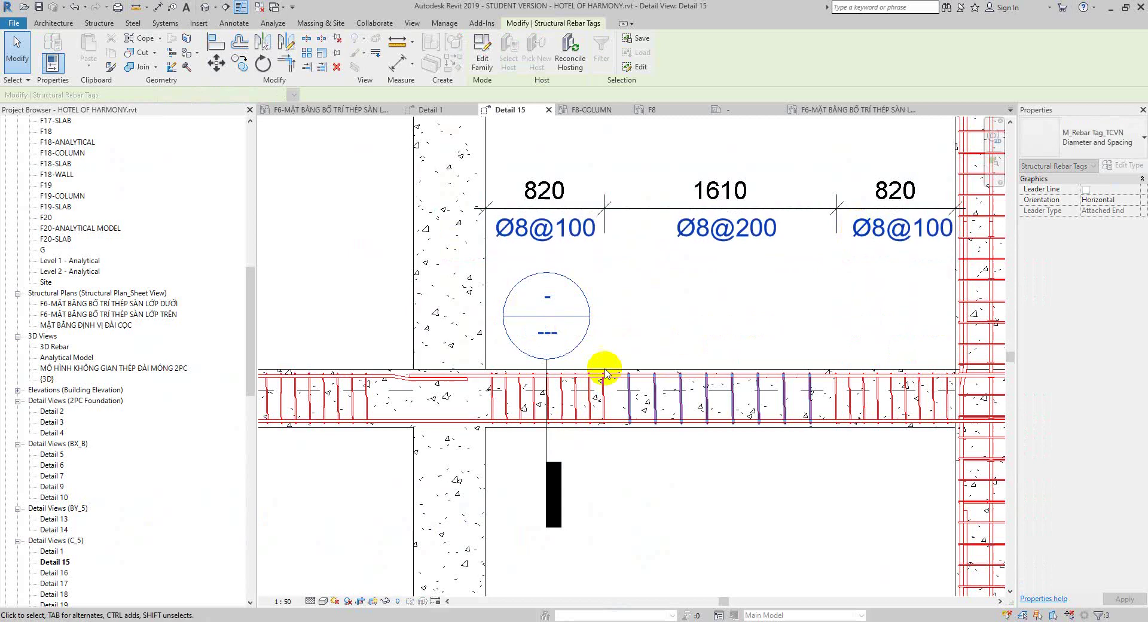
Step: Open the Detail 19 section view from the section marker
{"action": "left_click", "coordinate": [547, 447]}
{"action": "right_click", "coordinate": [547, 449]}
{"action": "left_click", "coordinate": [595, 203]}
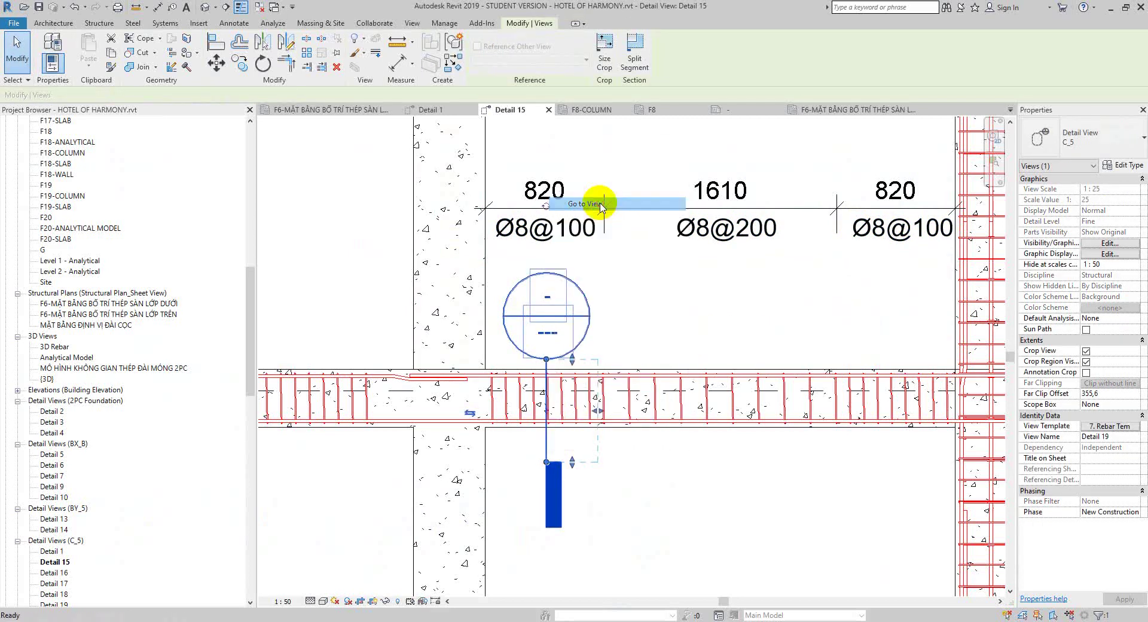
Step: Pull Detail 19's crop edges in tightly around the beam cross-section and centre it
{"action": "left_click", "coordinate": [756, 389]}
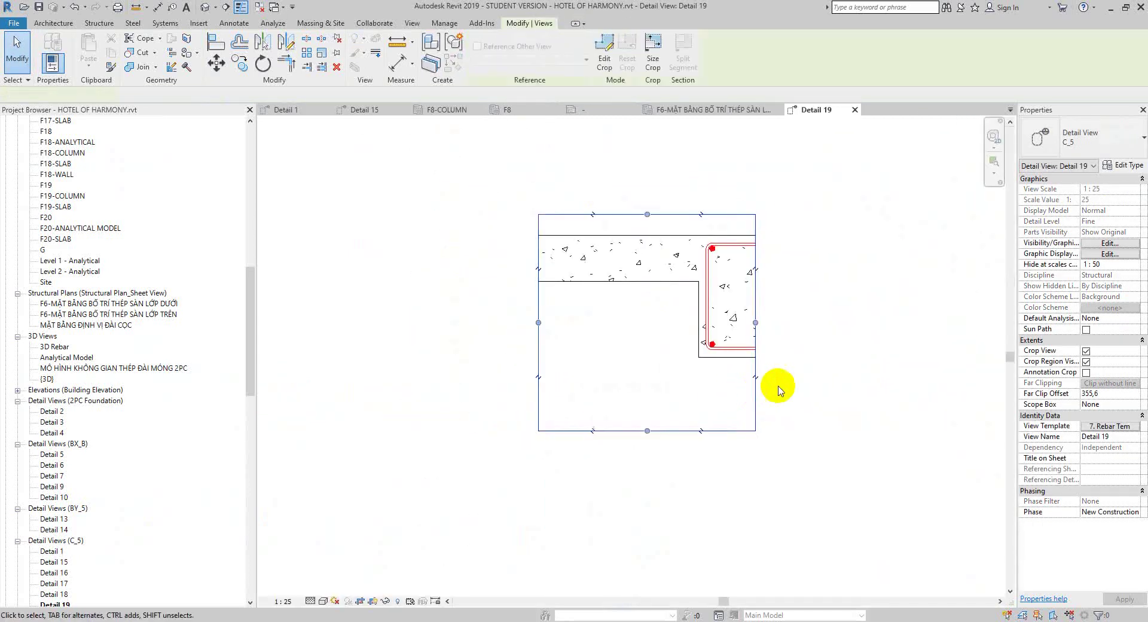
{"action": "left_click_drag", "start_coordinate": [756, 322], "coordinate": [921, 323]}
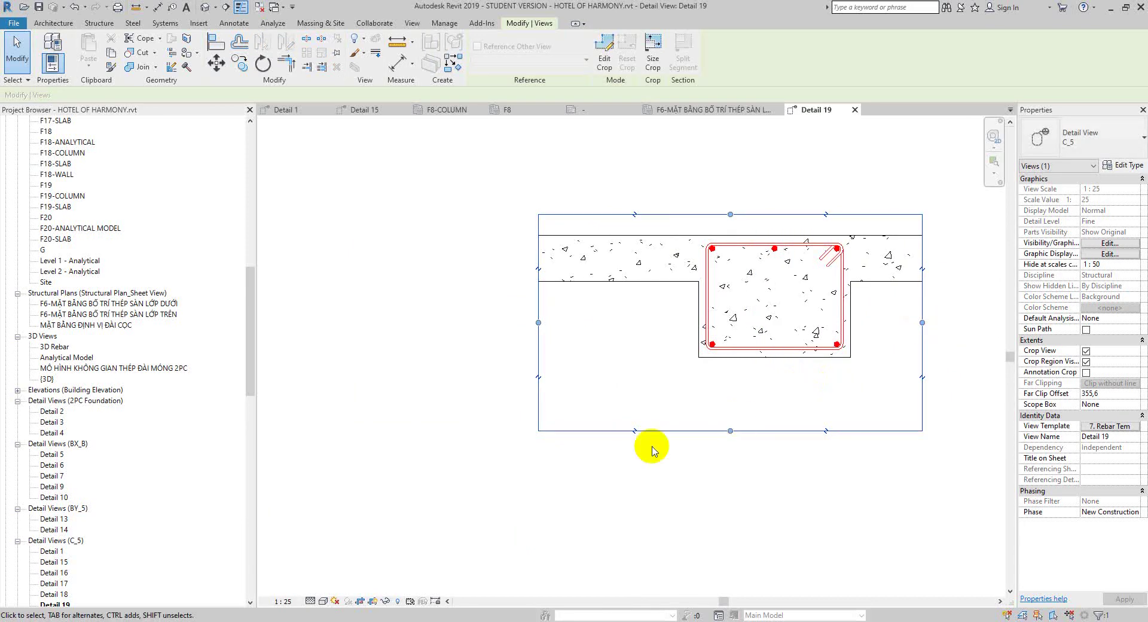
{"action": "mouse_move", "coordinate": [730, 431]}
{"action": "left_mouse_down"}
{"action": "mouse_move", "coordinate": [737, 376]}
{"action": "mouse_move", "coordinate": [733, 388]}
{"action": "left_mouse_up"}
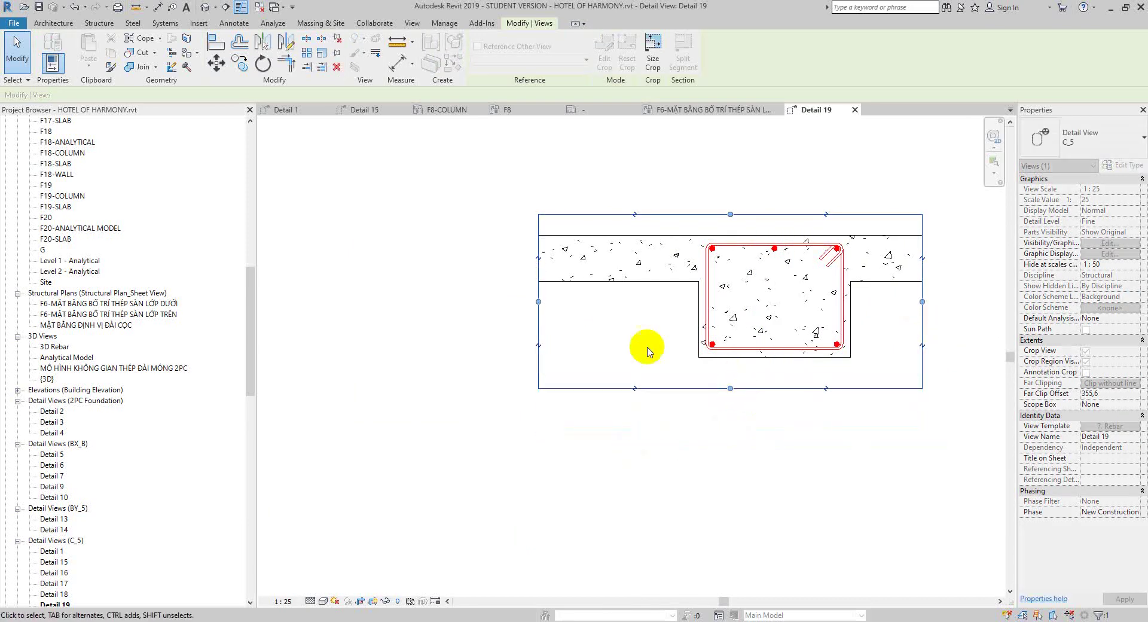
{"action": "left_click_drag", "start_coordinate": [534, 305], "coordinate": [643, 302]}
{"action": "left_click_drag", "start_coordinate": [917, 314], "coordinate": [889, 305]}
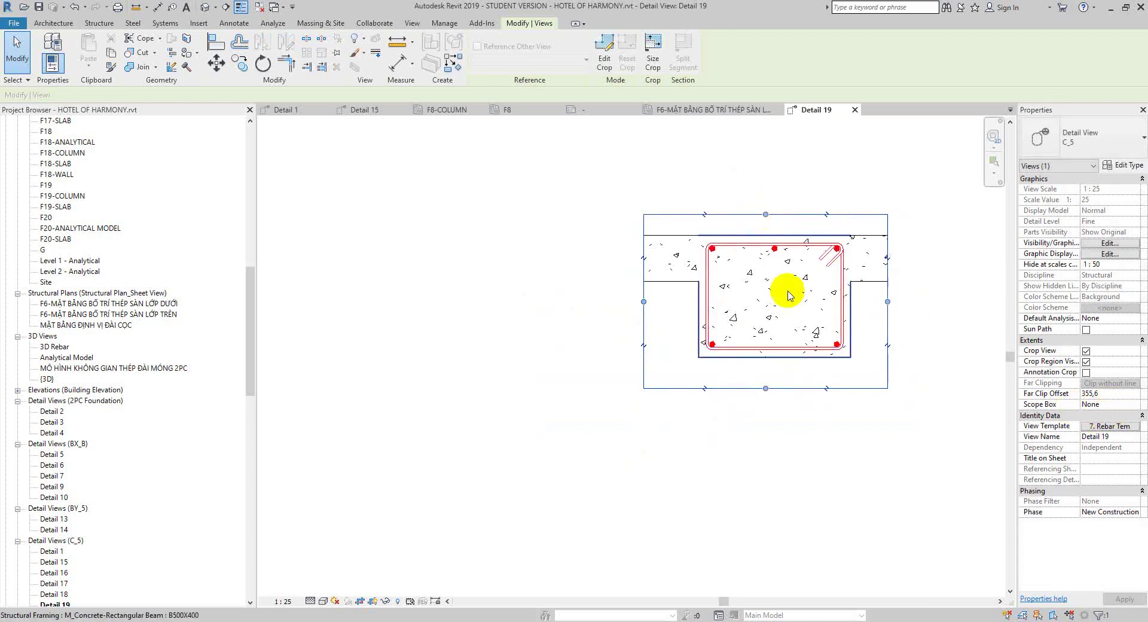
{"action": "middle_click_drag", "start_coordinate": [776, 299], "coordinate": [685, 325]}
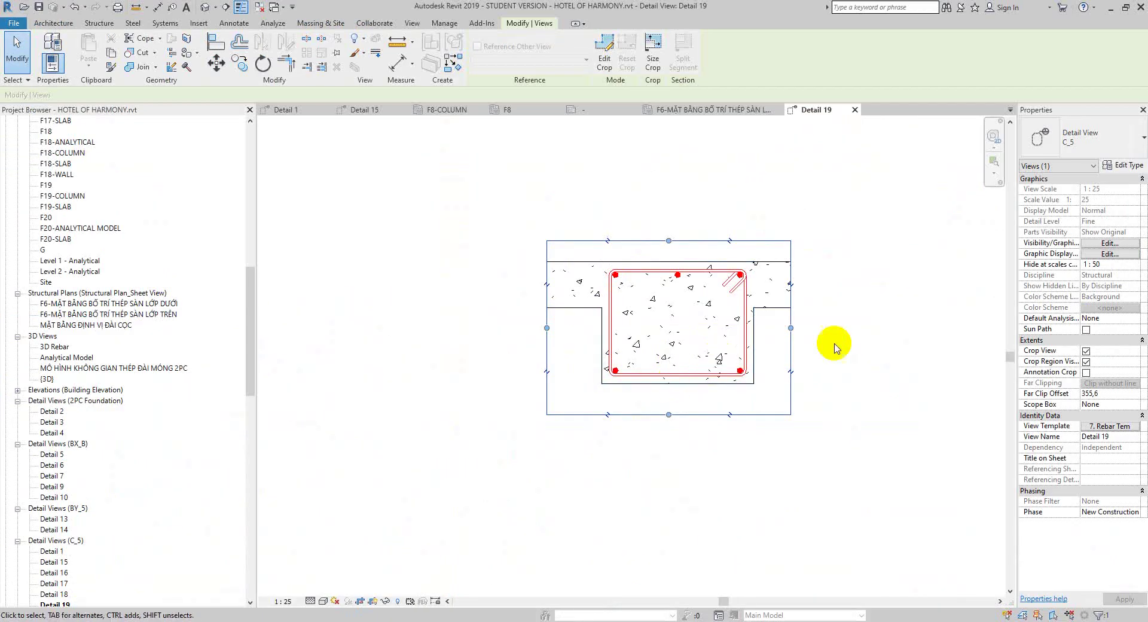
{"action": "scroll", "coordinate": [721, 263], "scroll_direction": "up", "scroll_amount": 1}
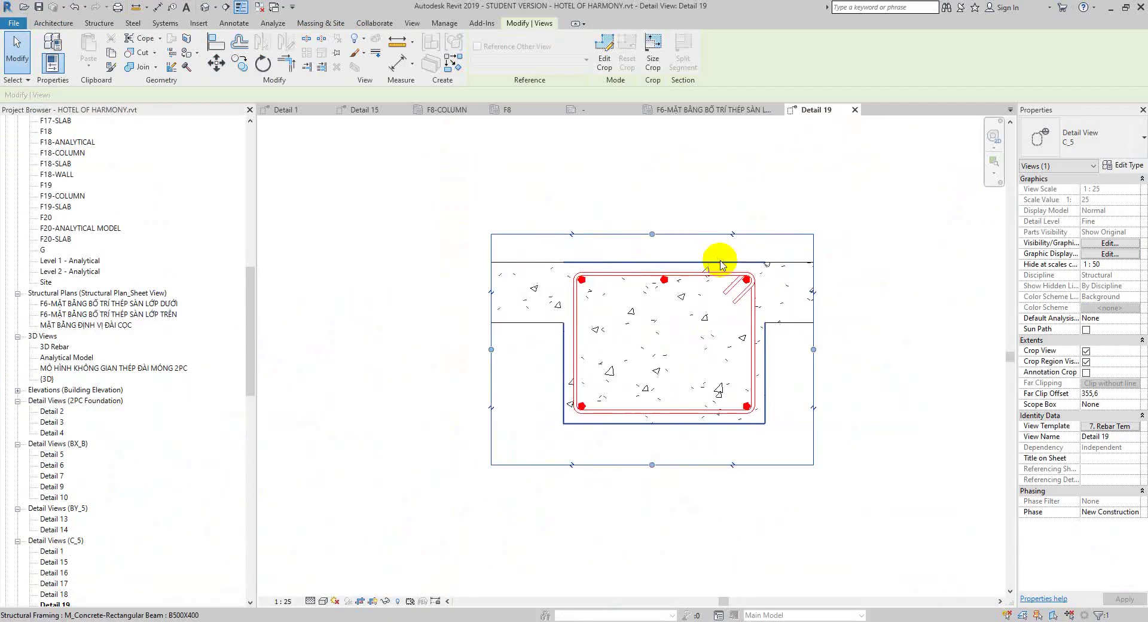
{"action": "left_click", "coordinate": [720, 261]}
{"action": "key", "text": "Escape"}
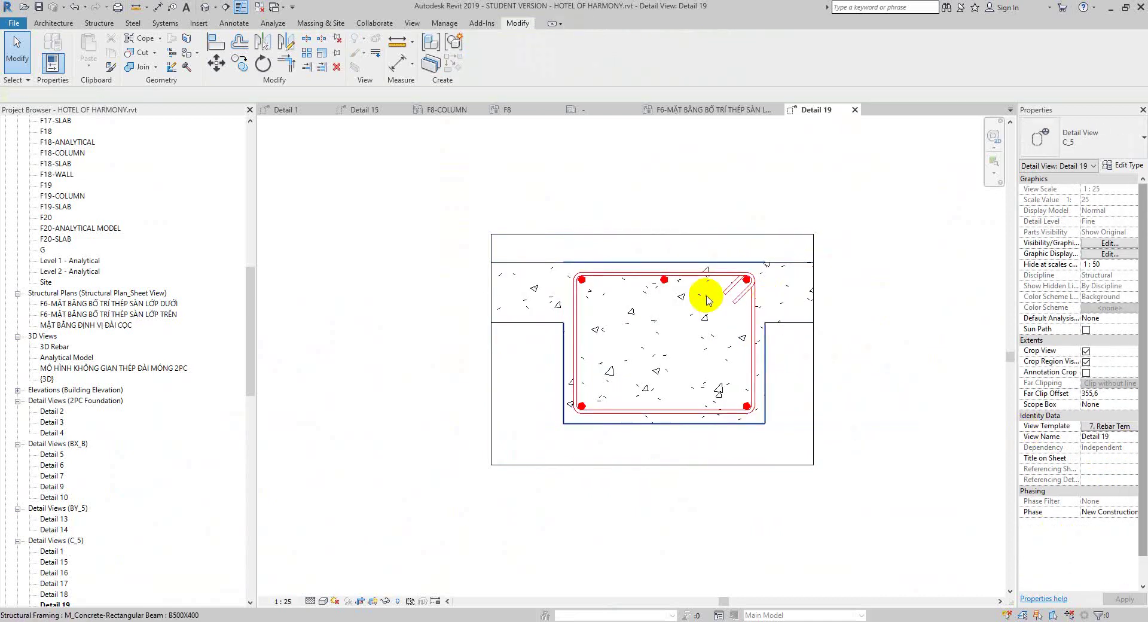
{"action": "left_click", "coordinate": [813, 369]}
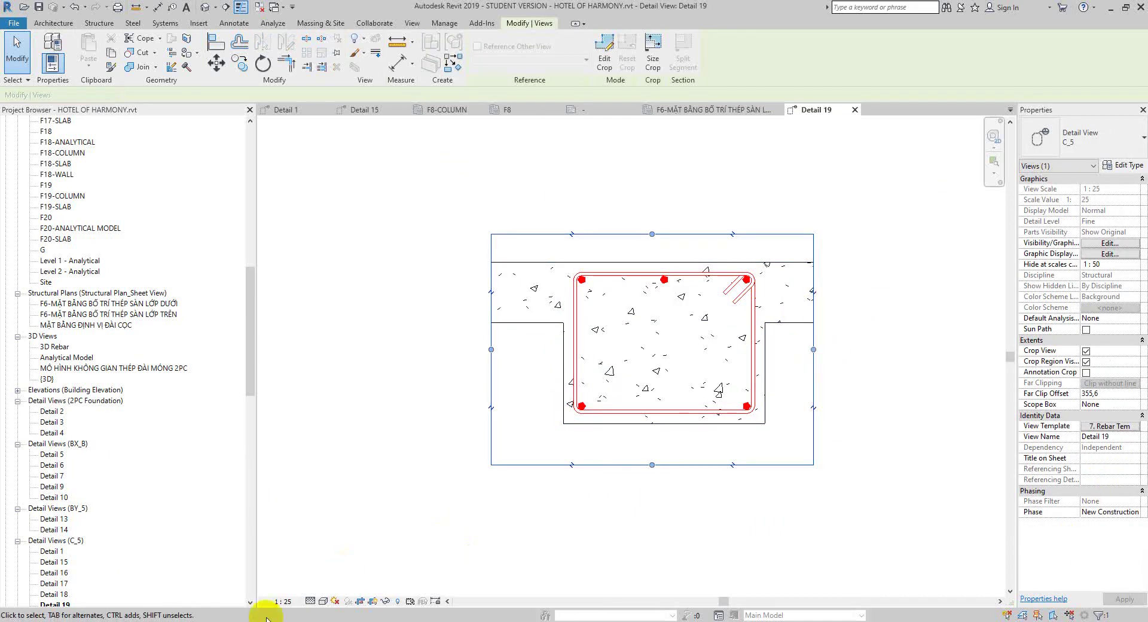
{"action": "left_click", "coordinate": [222, 613]}
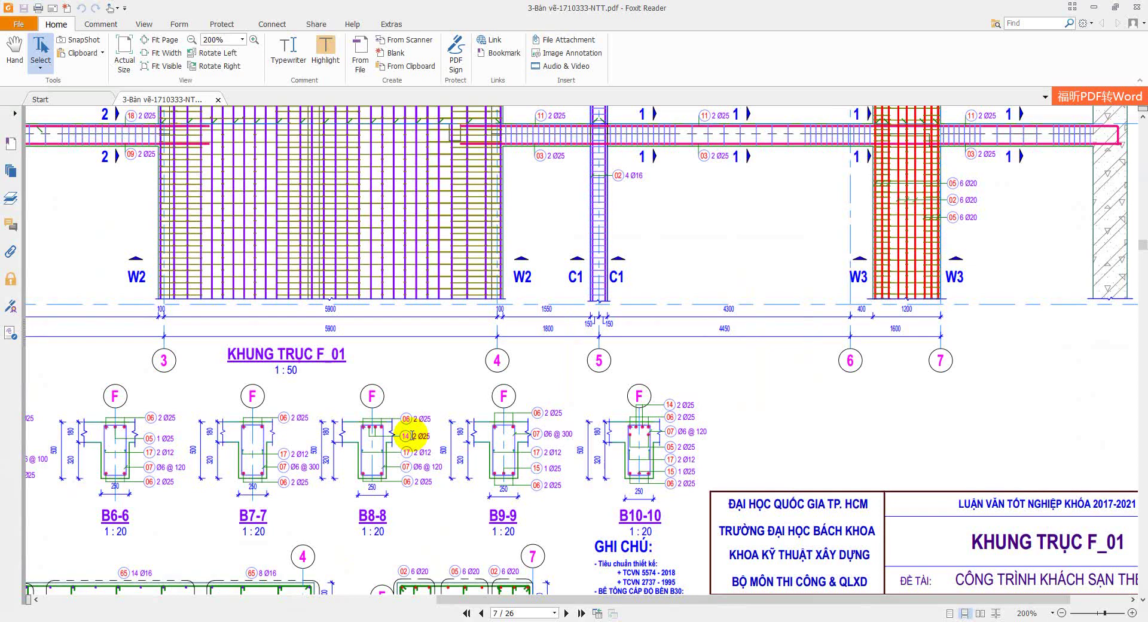
Step: Return from the PDF's B6-6 to B10-10 beam sections to Revit's Detail 19
{"action": "key", "text": "alt+Tab"}
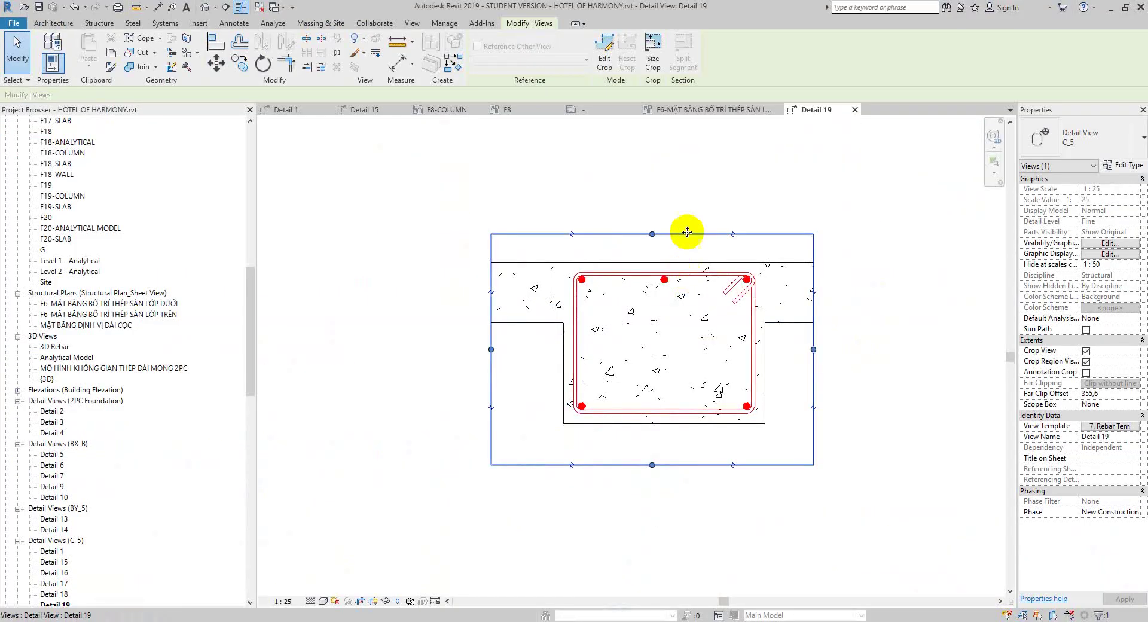
Step: Raise the crop's top edge, lower its bottom edge and widen it to the right
{"action": "left_click_drag", "start_coordinate": [652, 234], "coordinate": [652, 182]}
{"action": "left_click_drag", "start_coordinate": [652, 465], "coordinate": [652, 496]}
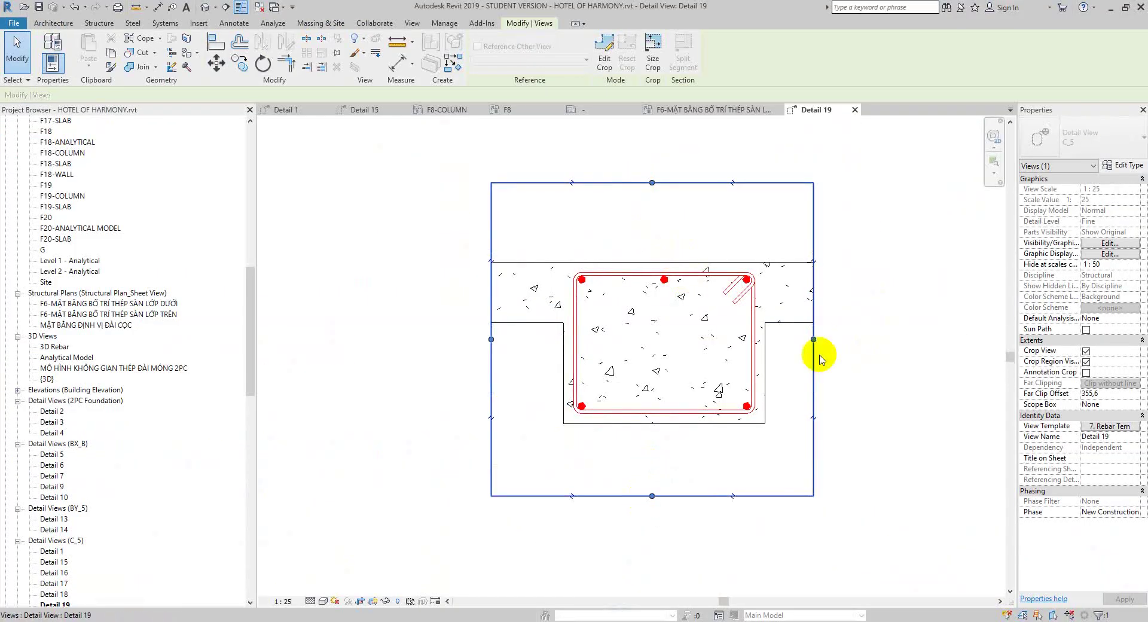
{"action": "mouse_move", "coordinate": [813, 339]}
{"action": "left_mouse_down"}
{"action": "mouse_move", "coordinate": [890, 339]}
{"action": "mouse_move", "coordinate": [852, 342]}
{"action": "left_mouse_up"}
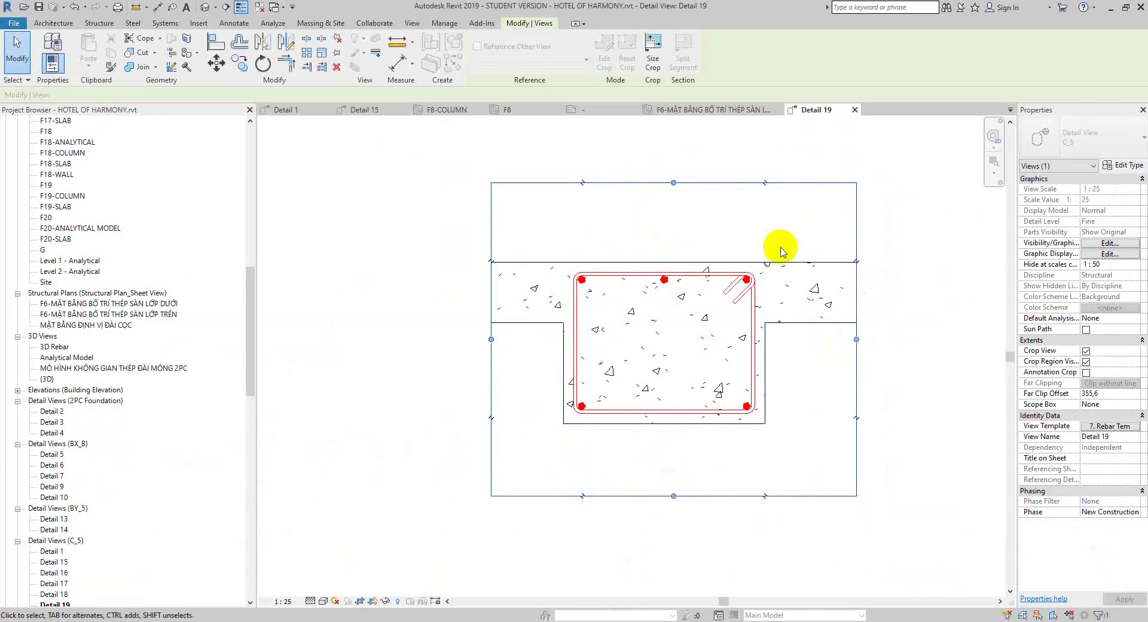
{"action": "middle_click_drag", "start_coordinate": [774, 249], "coordinate": [713, 281]}
{"action": "left_click", "coordinate": [703, 293]}
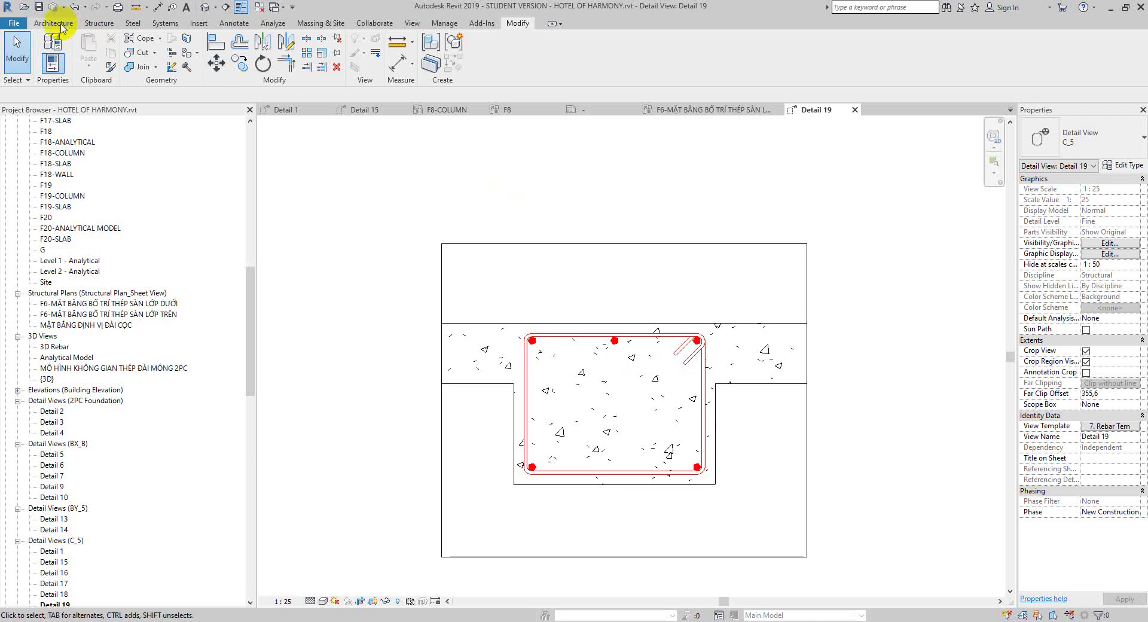
Step: Tag the top D20 bar with a Ø20 rebar tag using Tag by Category
{"action": "left_click", "coordinate": [233, 23]}
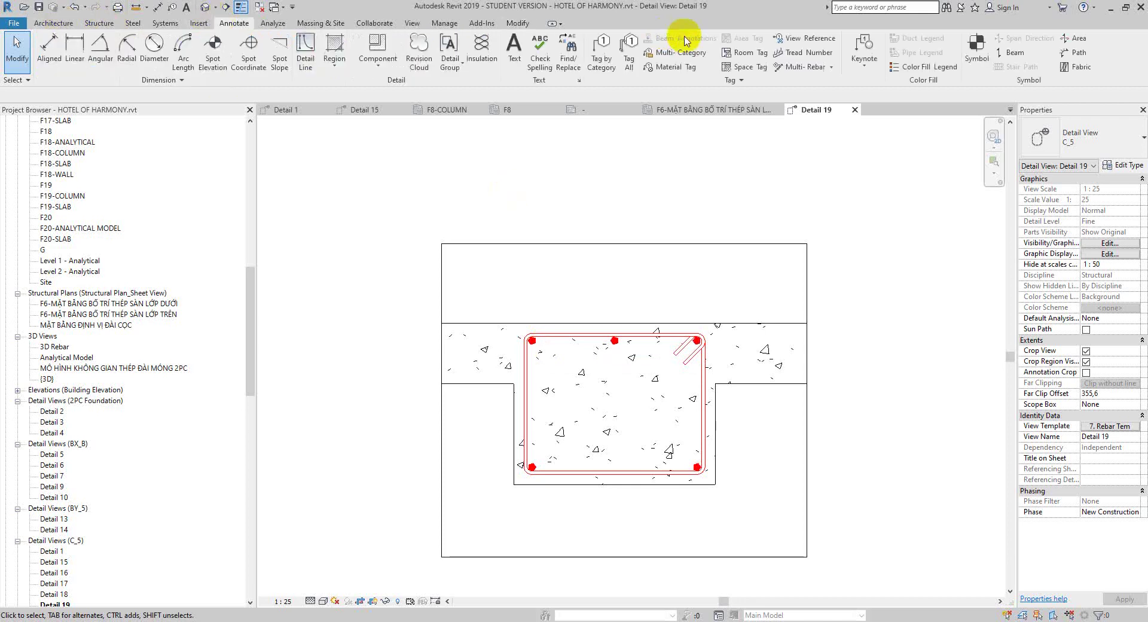
{"action": "left_click", "coordinate": [603, 52]}
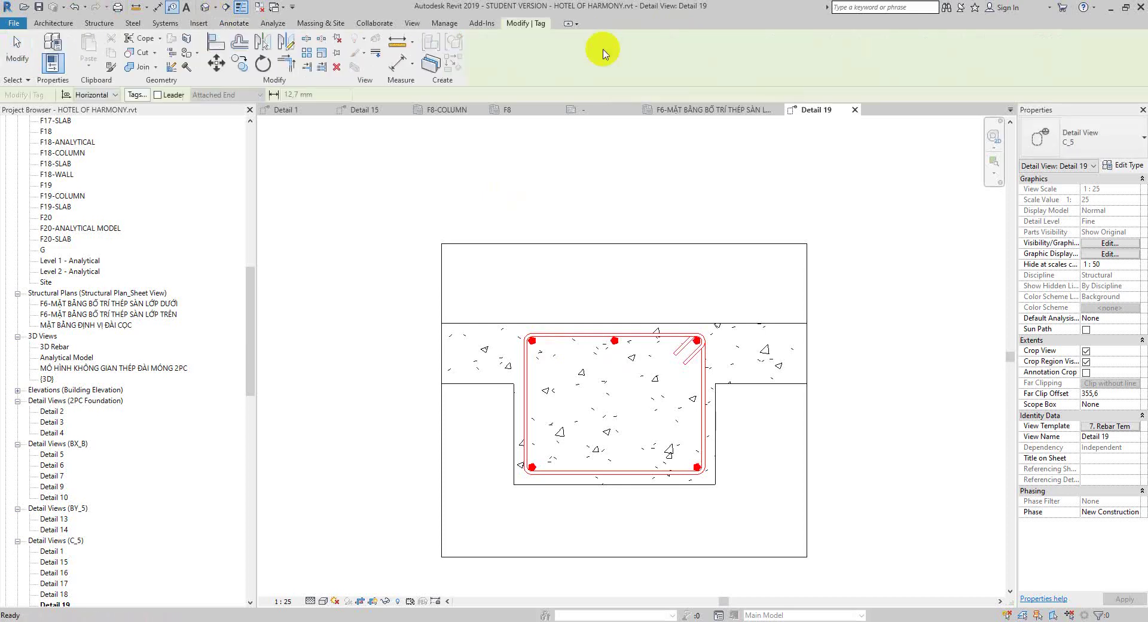
{"action": "scroll", "coordinate": [623, 356], "scroll_direction": "up", "scroll_amount": 1}
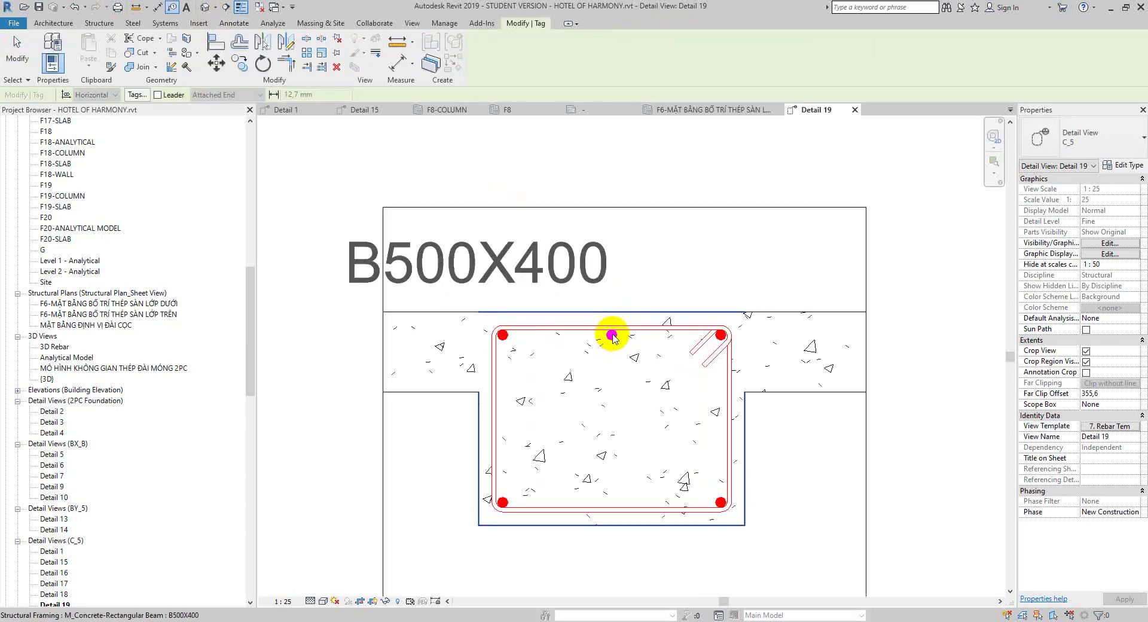
{"action": "key", "text": "Tab"}
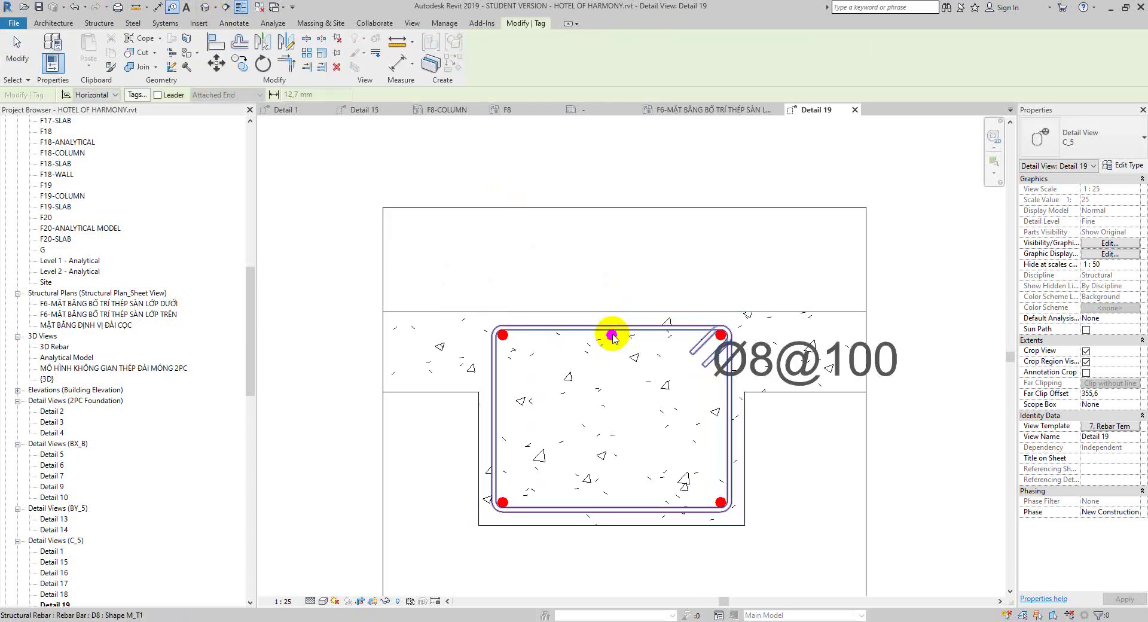
{"action": "key", "text": "Tab"}
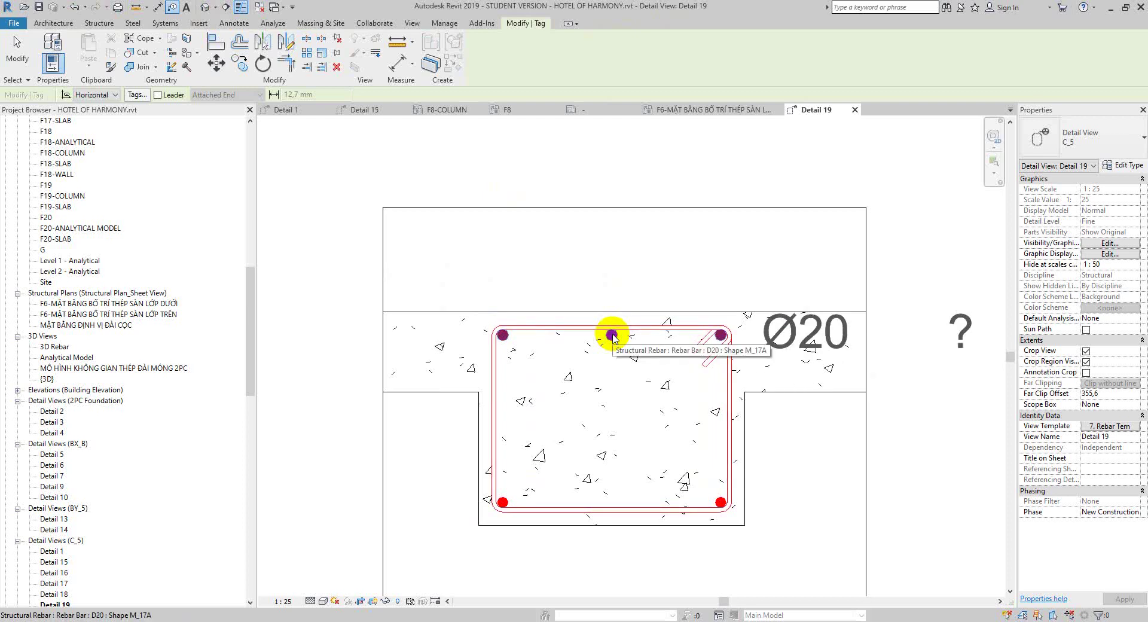
{"action": "left_click", "coordinate": [611, 335]}
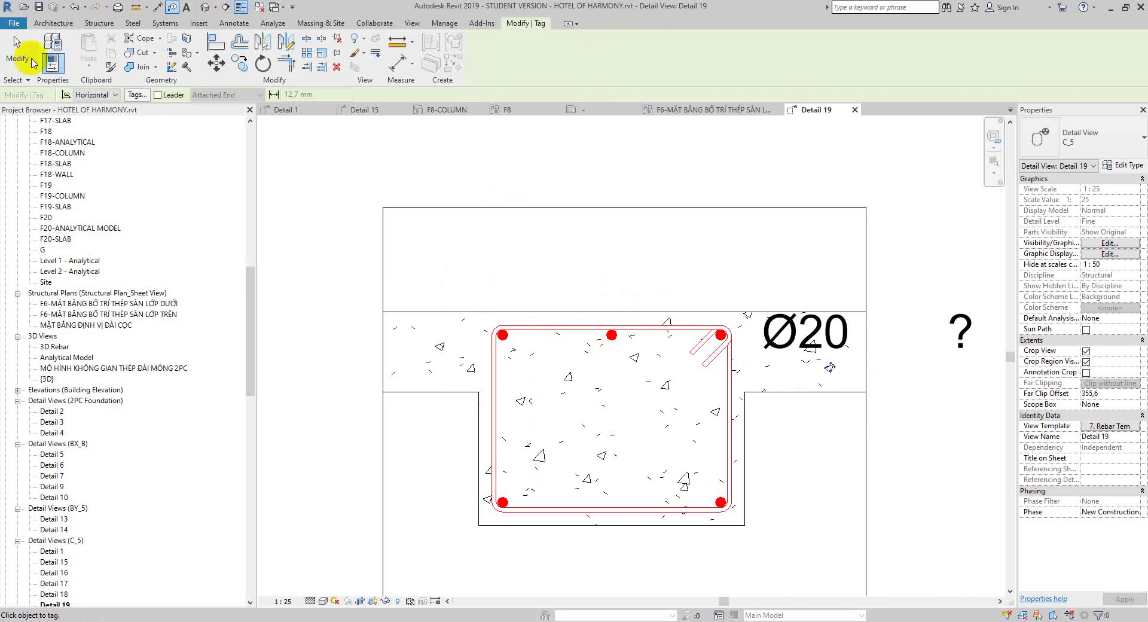
{"action": "left_click", "coordinate": [17, 59]}
Step: Change the tag type to M_Rebar Tag_TCVN Number, Quality and Diameter and place it above the beam
{"action": "left_click", "coordinate": [805, 332]}
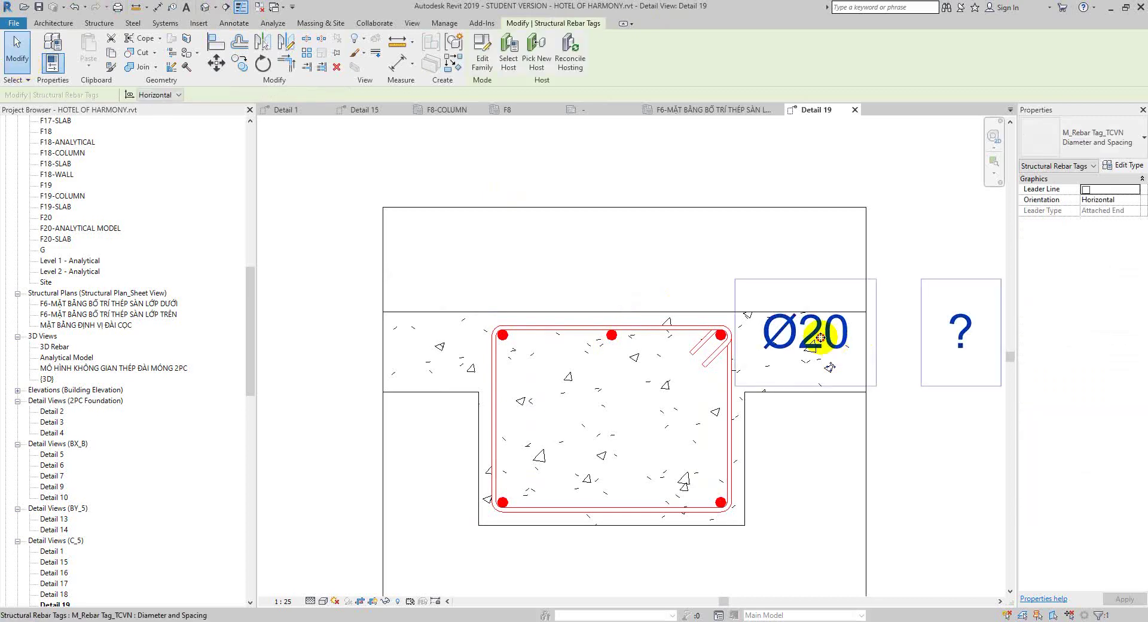
{"action": "left_click", "coordinate": [1097, 141]}
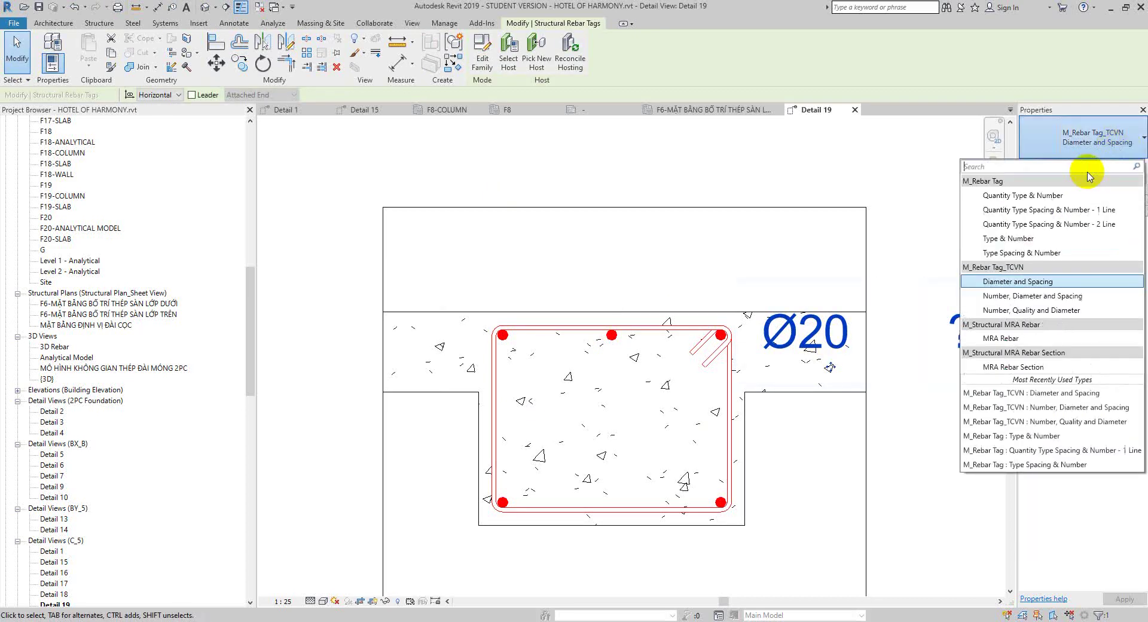
{"action": "left_click", "coordinate": [1025, 309]}
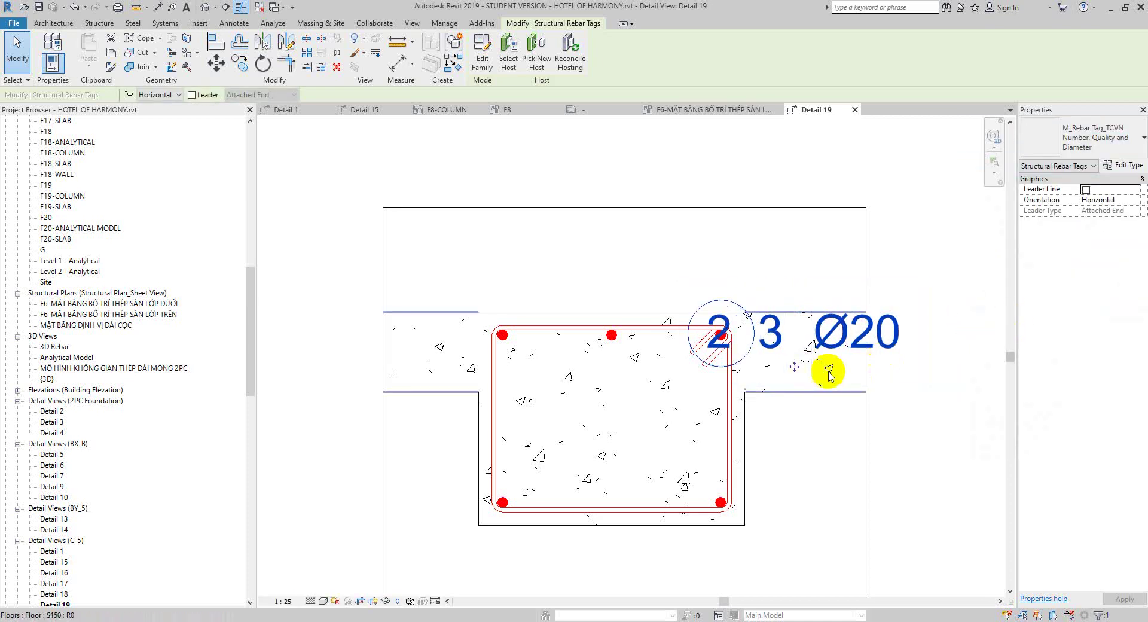
{"action": "left_click_drag", "start_coordinate": [796, 372], "coordinate": [790, 310]}
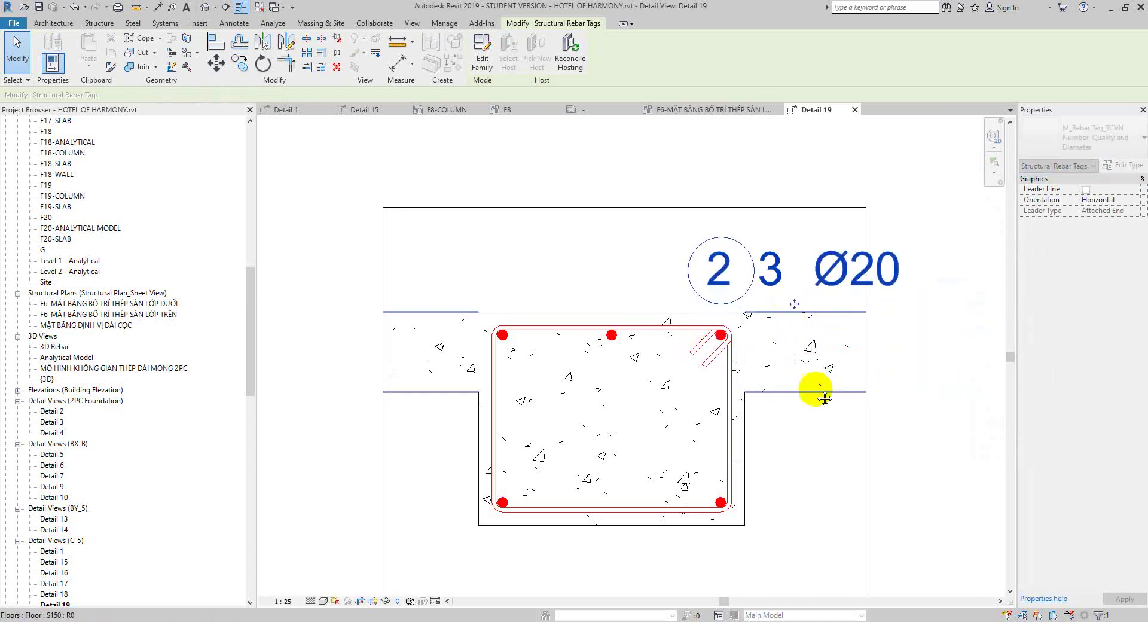
{"action": "middle_click_drag", "start_coordinate": [816, 390], "coordinate": [611, 342]}
{"action": "scroll", "coordinate": [611, 342], "scroll_direction": "up", "scroll_amount": 1}
{"action": "scroll", "coordinate": [611, 342], "scroll_direction": "down", "scroll_amount": 2}
Step: Give the 2 3 Ø20 tag a leader and widen the view's crop region to the right
{"action": "left_click", "coordinate": [468, 101]}
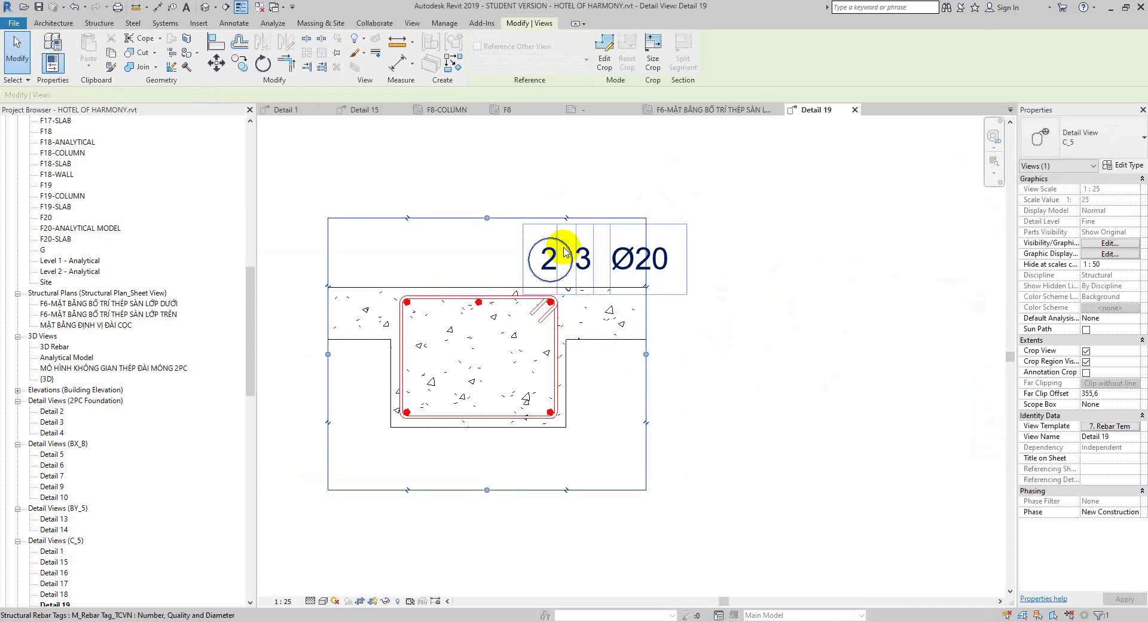
{"action": "left_click", "coordinate": [192, 94]}
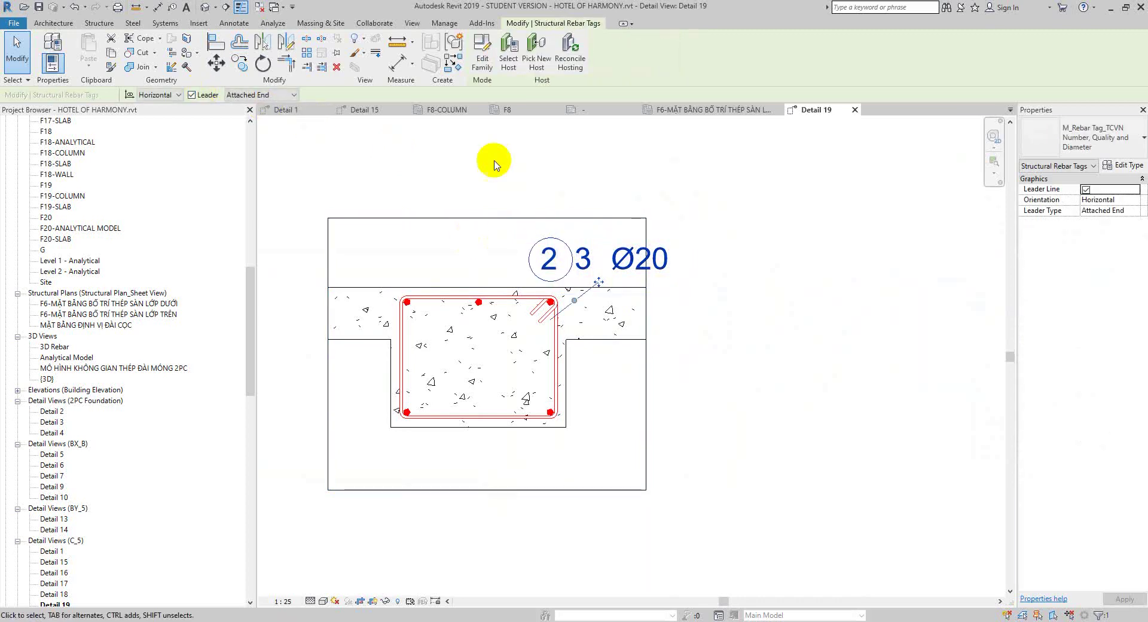
{"action": "left_click", "coordinate": [234, 23]}
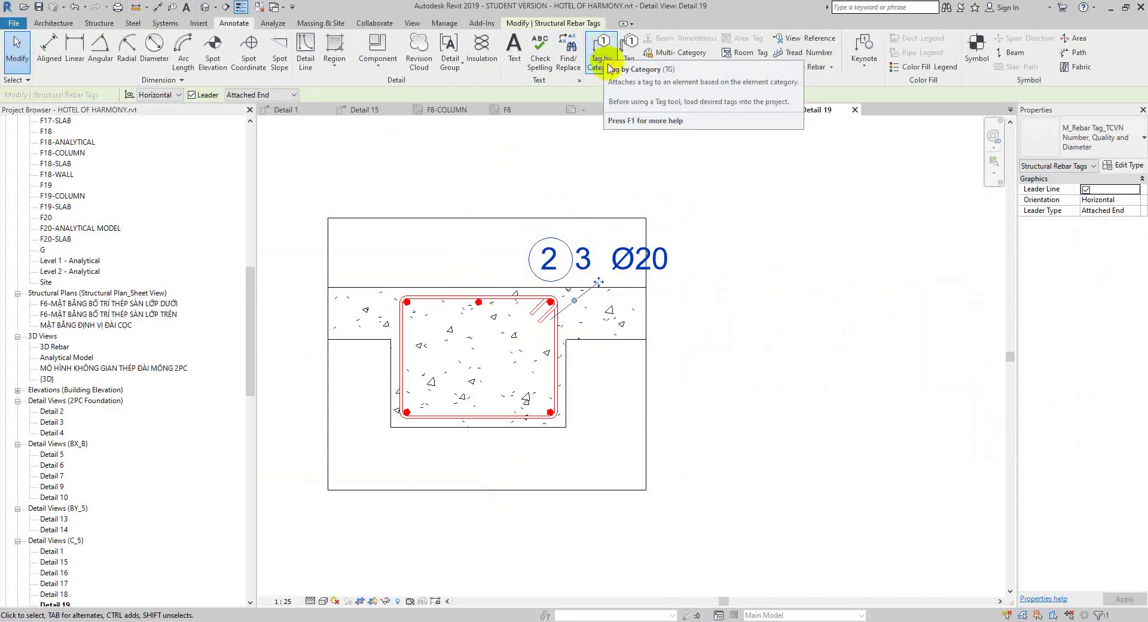
{"action": "left_click", "coordinate": [647, 386]}
{"action": "left_click_drag", "start_coordinate": [645, 354], "coordinate": [785, 351]}
Step: Move the tag above the beam and route its Free End leader, elbowed, to the top-left bar
{"action": "left_click", "coordinate": [604, 287]}
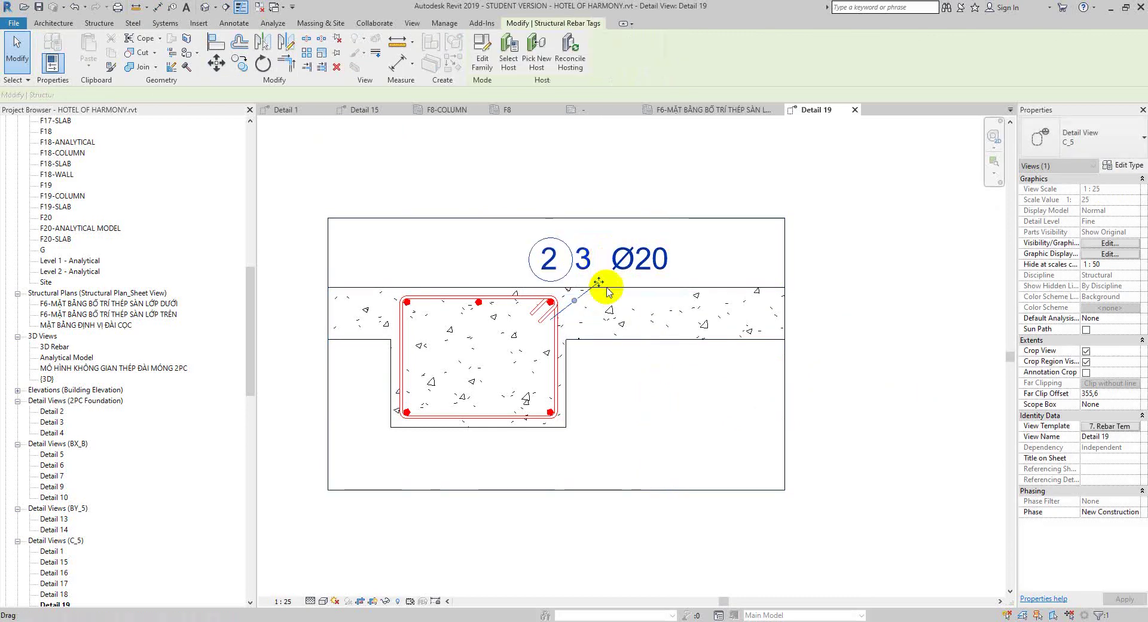
{"action": "left_click_drag", "start_coordinate": [597, 277], "coordinate": [673, 278]}
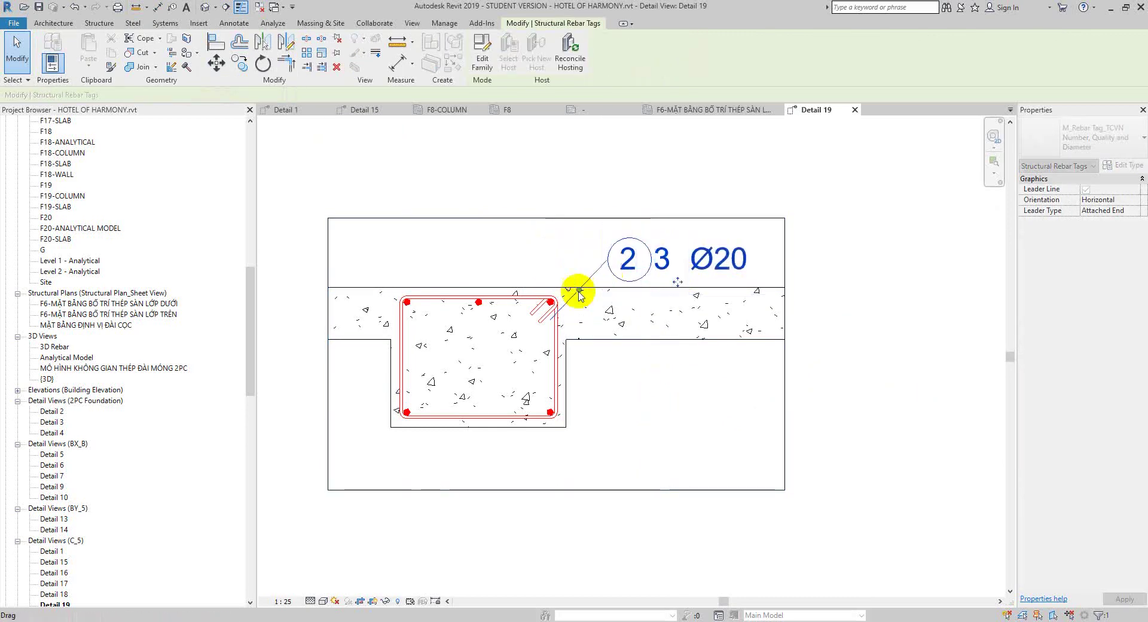
{"action": "left_click_drag", "start_coordinate": [577, 288], "coordinate": [551, 263]}
{"action": "left_click", "coordinate": [260, 95]}
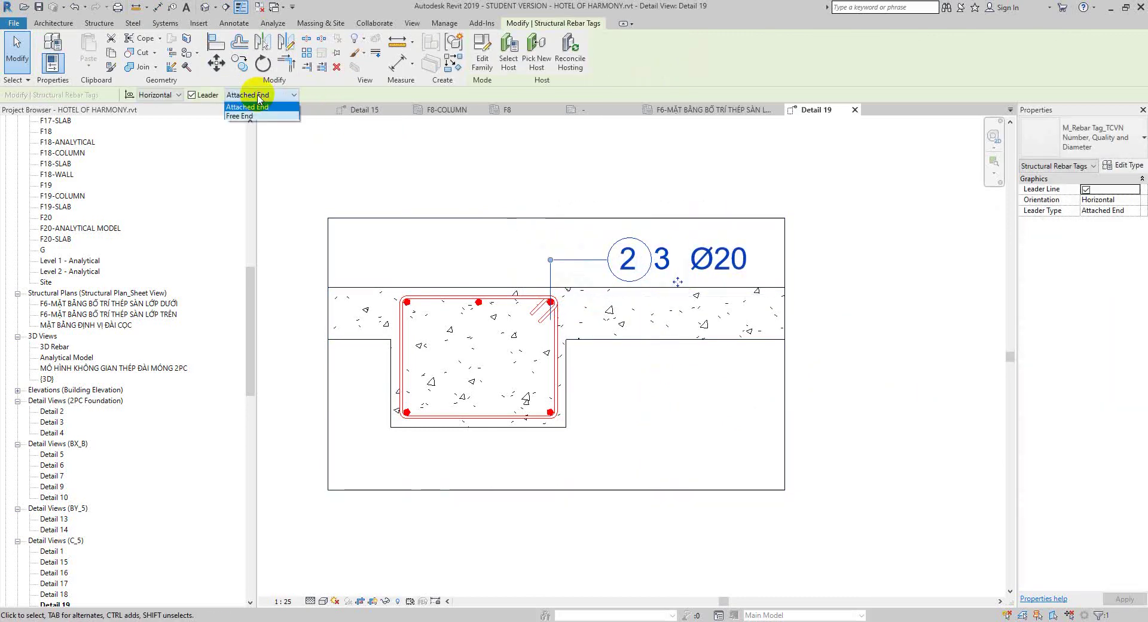
{"action": "left_click", "coordinate": [252, 112]}
{"action": "scroll", "coordinate": [532, 316], "scroll_direction": "up", "scroll_amount": 3}
{"action": "scroll", "coordinate": [537, 319], "scroll_direction": "up", "scroll_amount": 2}
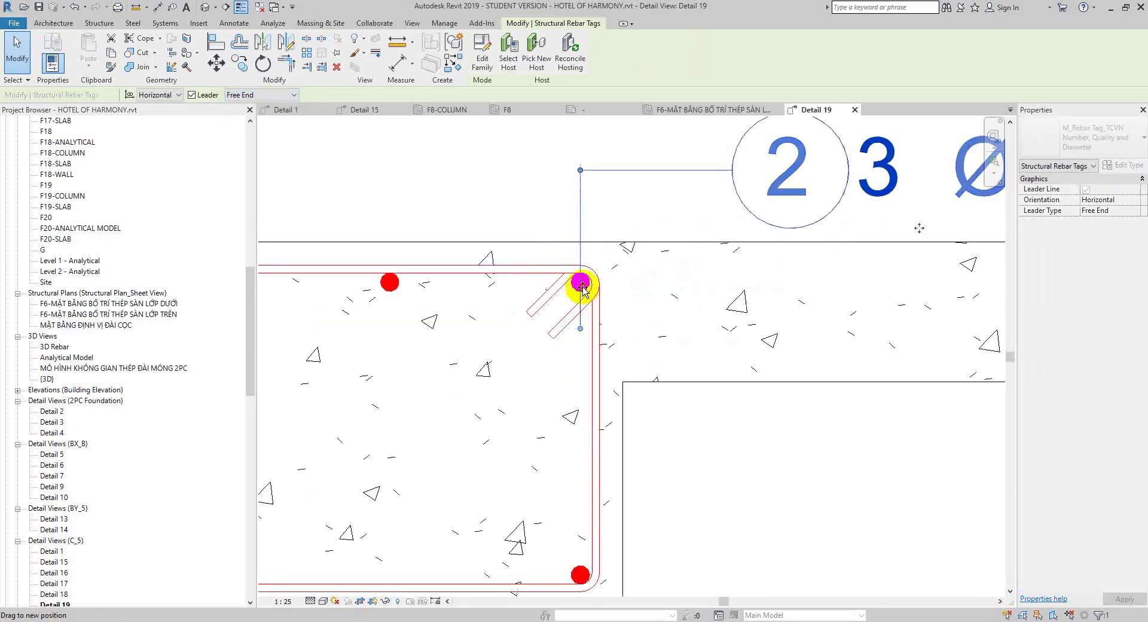
{"action": "scroll", "coordinate": [546, 305], "scroll_direction": "down", "scroll_amount": 3}
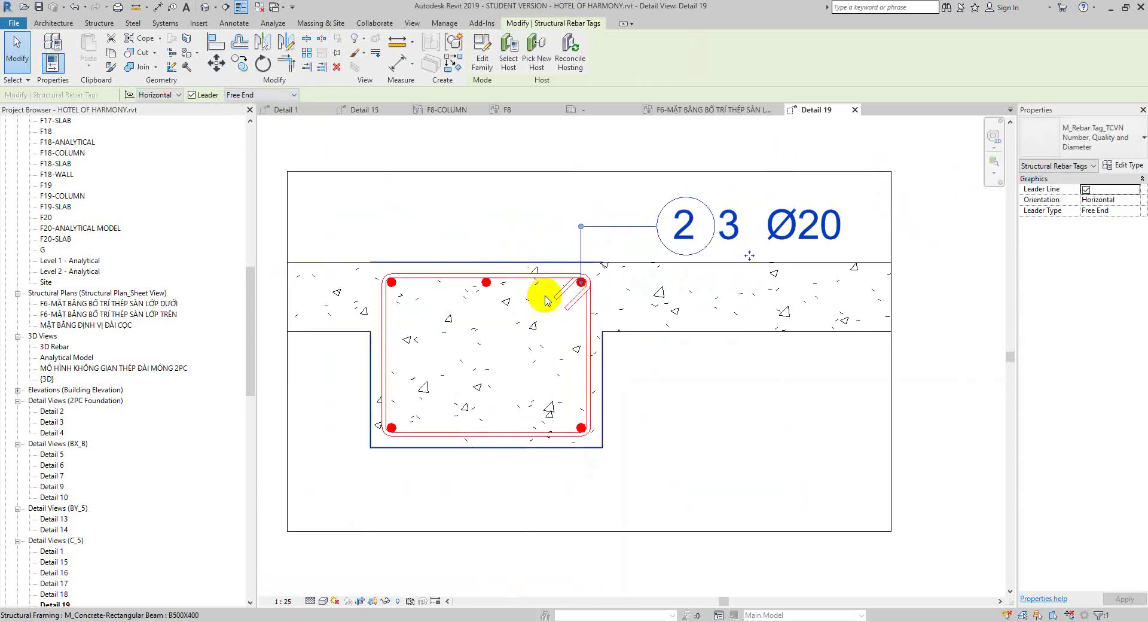
{"action": "left_click_drag", "start_coordinate": [576, 284], "coordinate": [388, 283]}
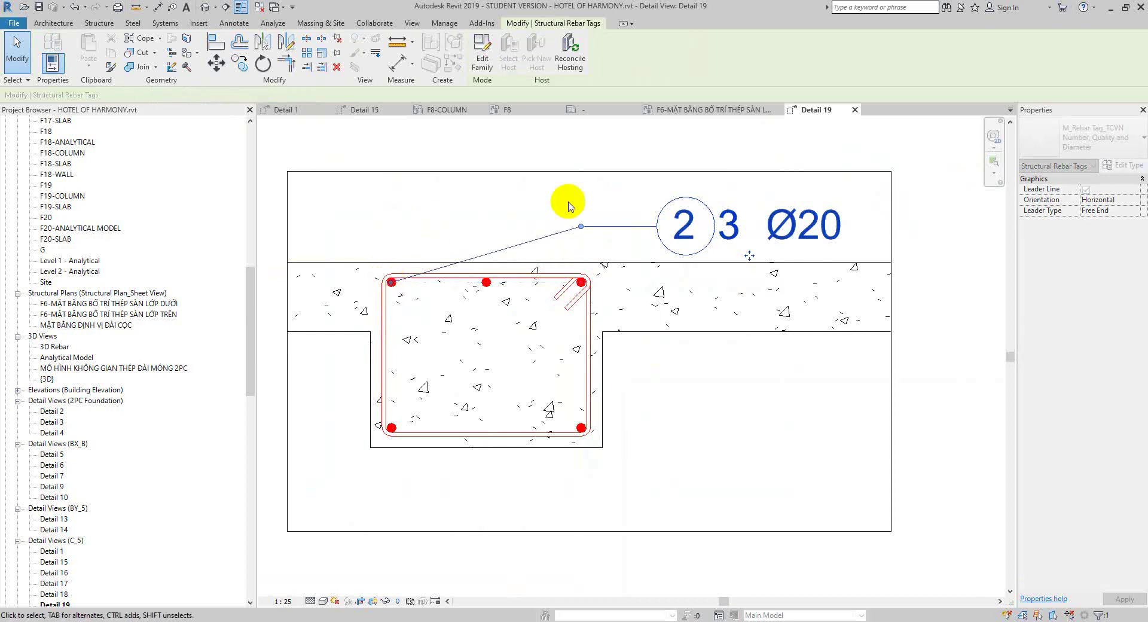
{"action": "left_click_drag", "start_coordinate": [581, 226], "coordinate": [389, 226]}
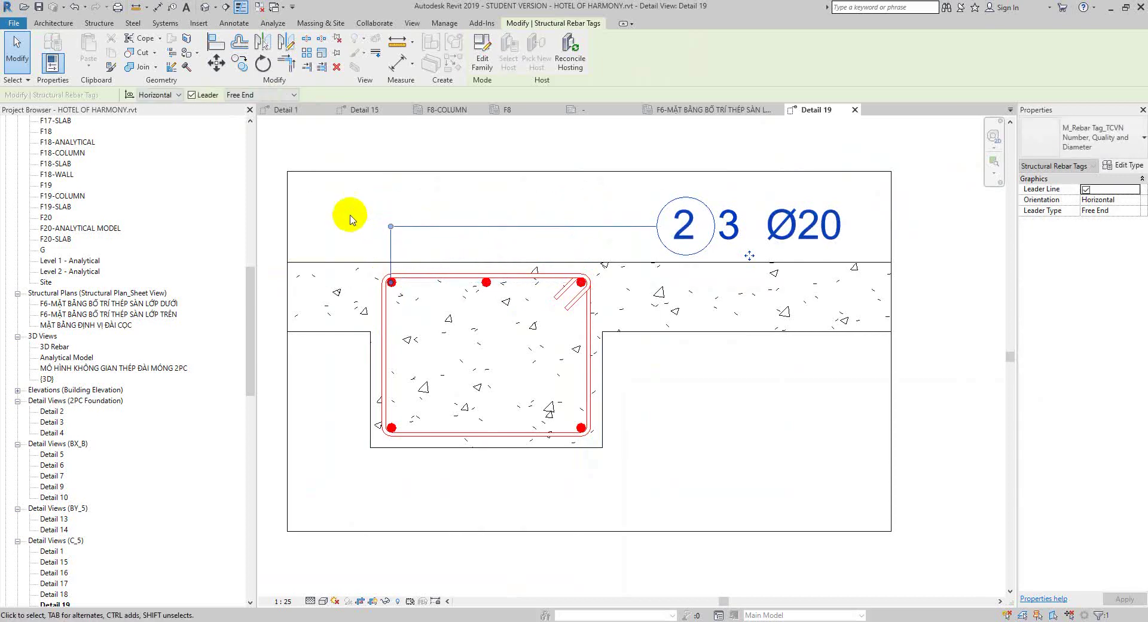
{"action": "left_click", "coordinate": [346, 218]}
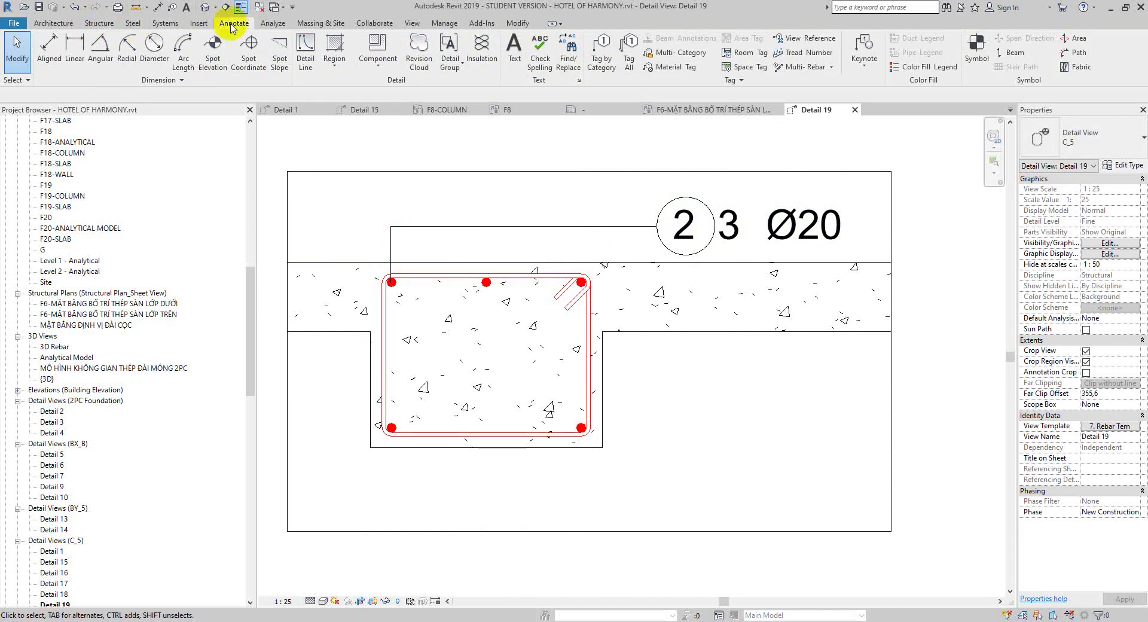
Step: Start a detail line at the middle top bar
{"action": "left_click", "coordinate": [305, 51]}
{"action": "scroll", "coordinate": [486, 276], "scroll_direction": "up", "scroll_amount": 3}
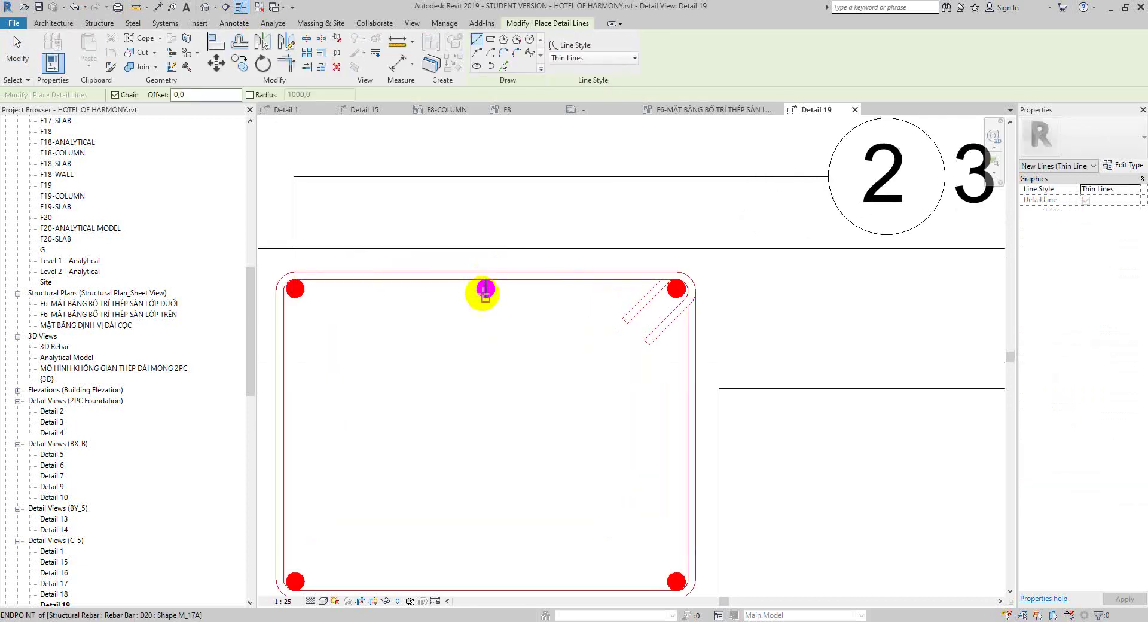
{"action": "left_click", "coordinate": [486, 289]}
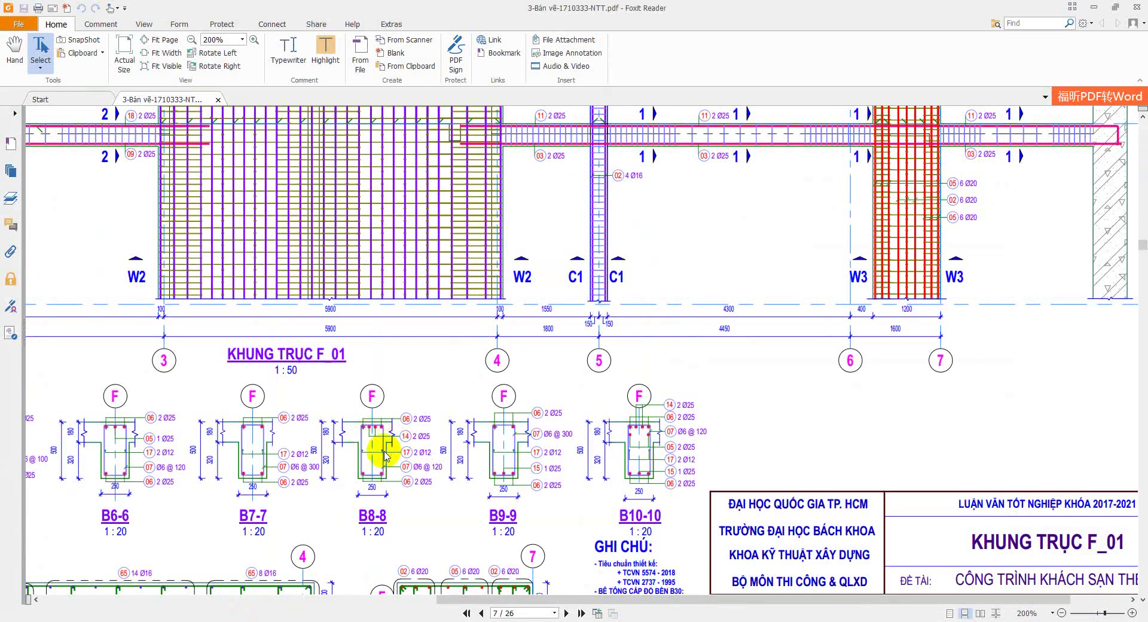
Step: Zoom into section B8-8 and select its labels 06 2 Ø25, 14 2 Ø25 and 17 2 Ø12 to check bar counts
{"action": "scroll", "coordinate": [379, 424], "scroll_direction": "up", "scroll_amount": 3, "text": "ctrl"}
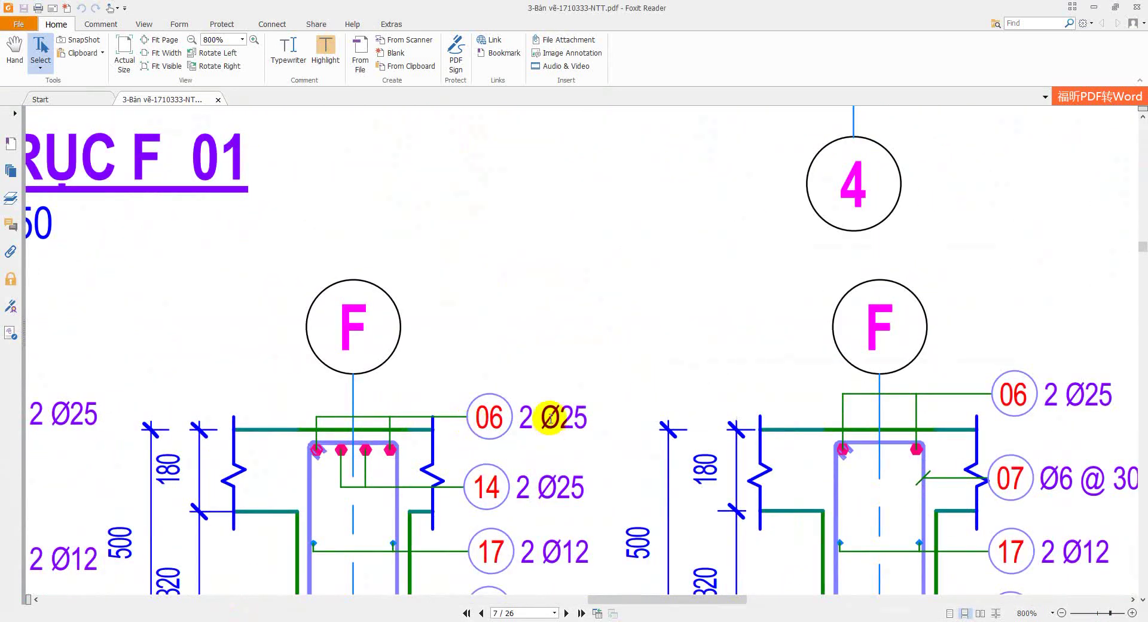
{"action": "left_click_drag", "start_coordinate": [476, 413], "coordinate": [589, 499]}
{"action": "left_click", "coordinate": [586, 499]}
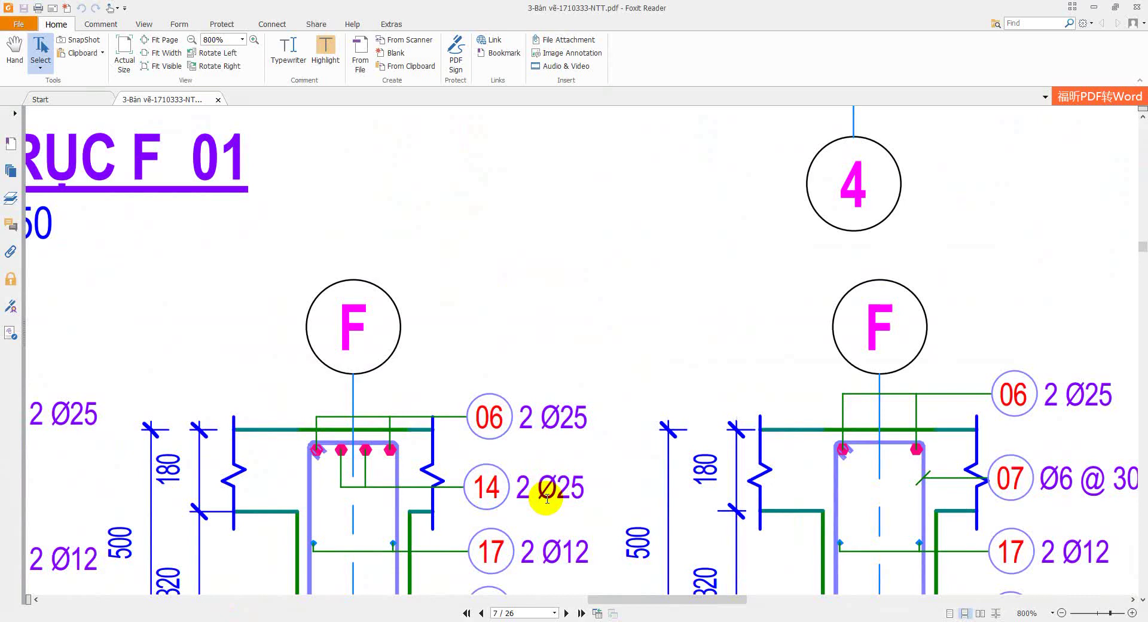
{"action": "left_click_drag", "start_coordinate": [595, 495], "coordinate": [562, 491]}
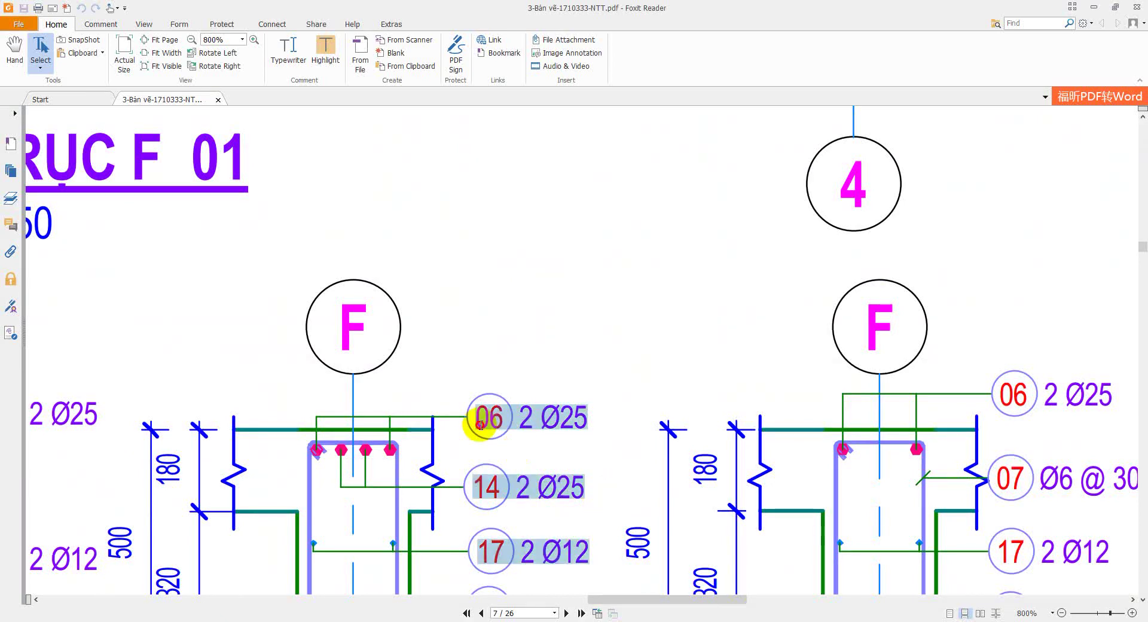
{"action": "left_click", "coordinate": [517, 476]}
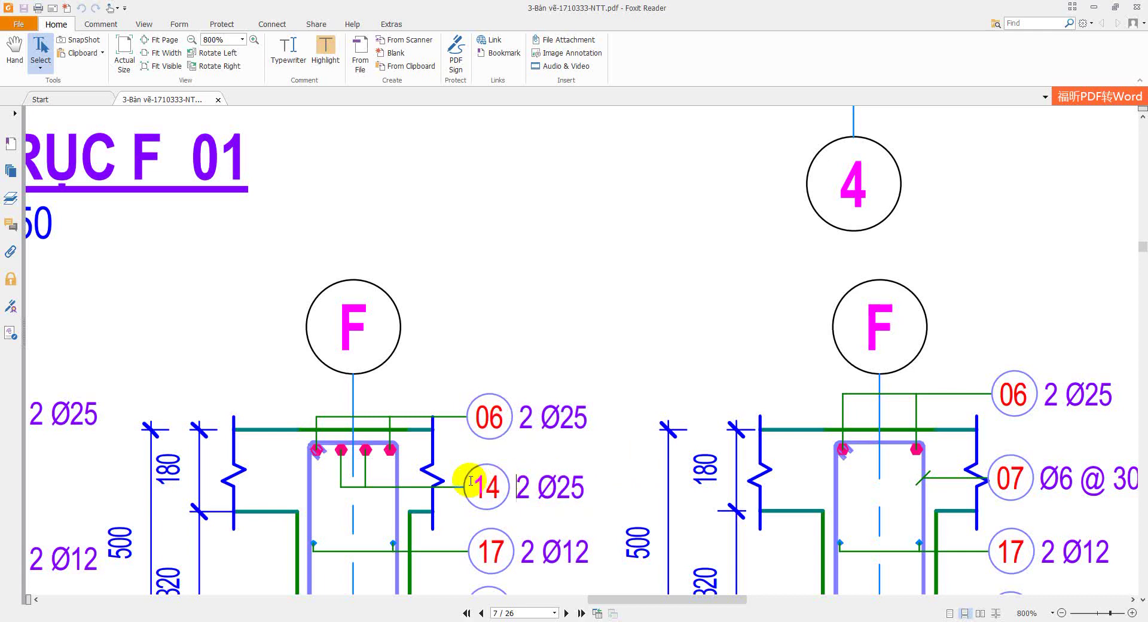
{"action": "left_click_drag", "start_coordinate": [478, 412], "coordinate": [588, 424]}
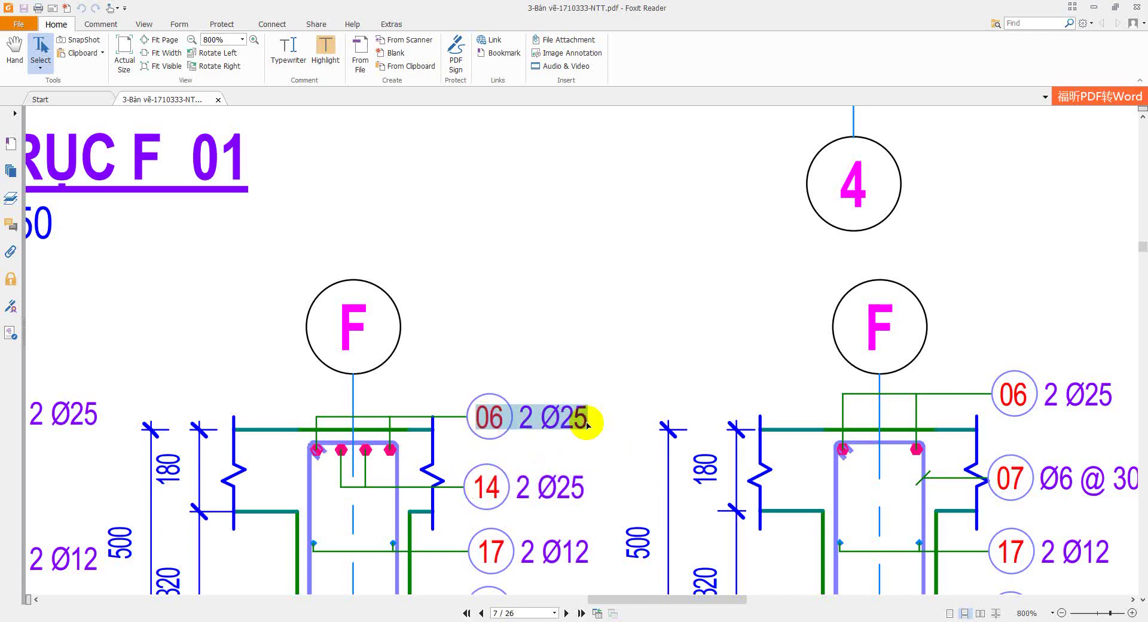
{"action": "left_click", "coordinate": [525, 482]}
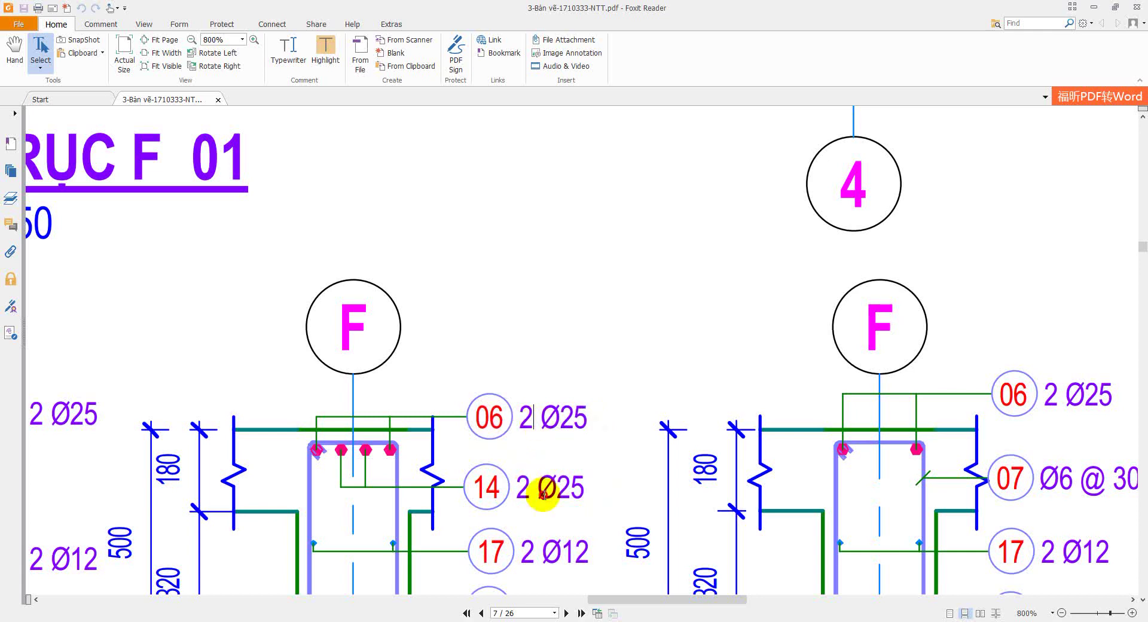
{"action": "left_click", "coordinate": [549, 434]}
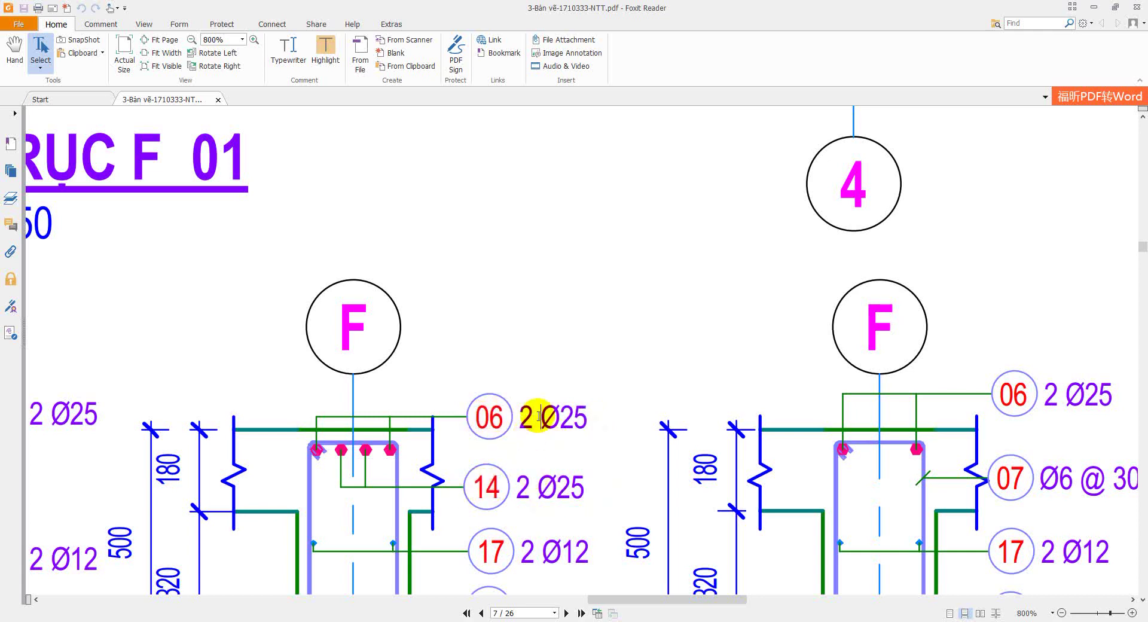
{"action": "double_click", "coordinate": [520, 415]}
{"action": "left_click", "coordinate": [494, 421]}
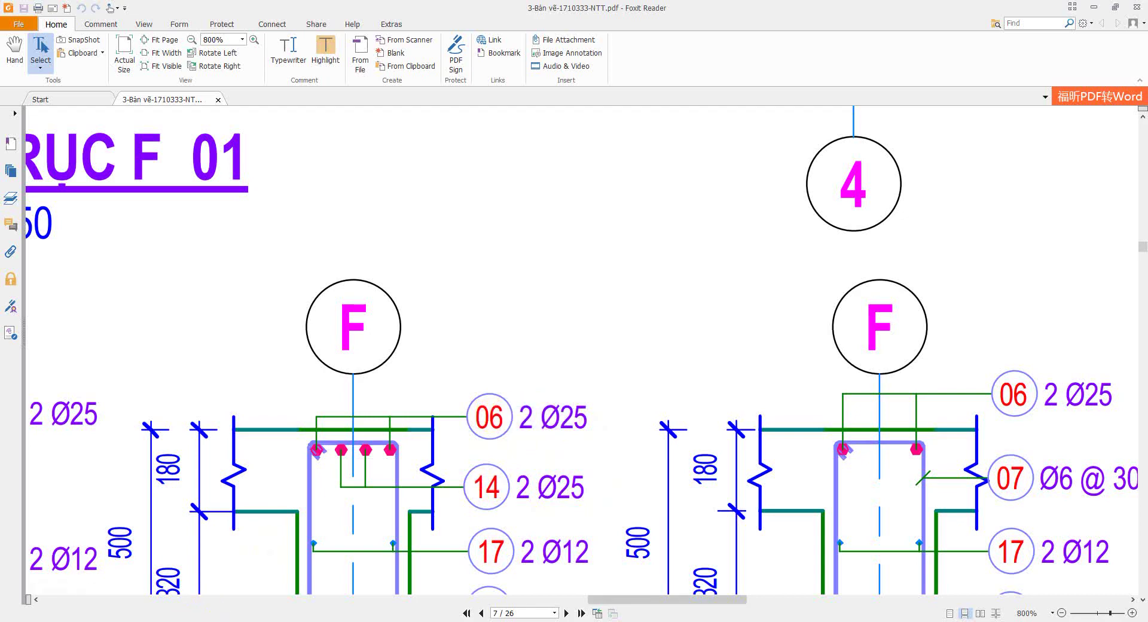
Step: Return to Detail 19, cancel the unfinished detail line, and dismiss the save reminder without saving
{"action": "left_click", "coordinate": [192, 621]}
{"action": "scroll", "coordinate": [617, 353], "scroll_direction": "down", "scroll_amount": 3}
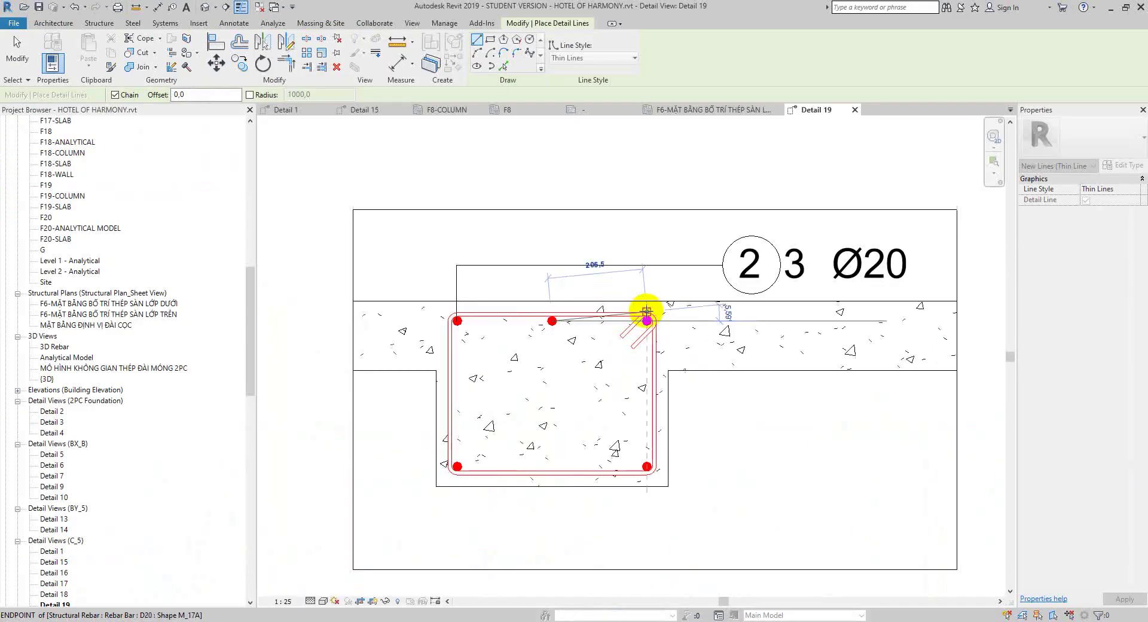
{"action": "key", "text": "Escape"}
{"action": "key", "text": "Escape"}
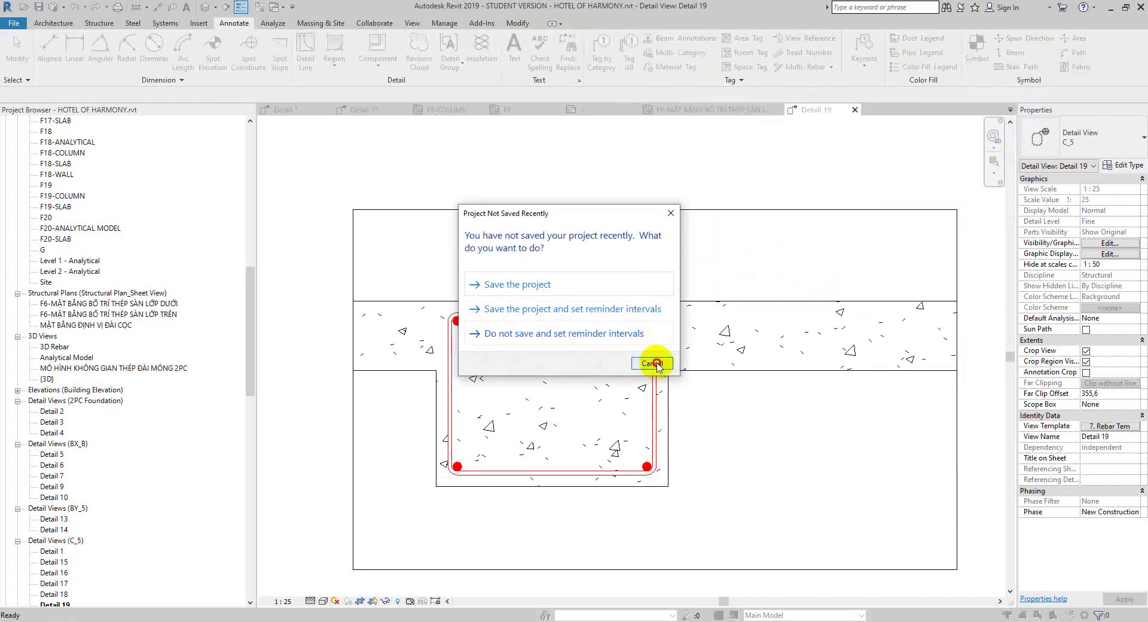
{"action": "left_click", "coordinate": [658, 362]}
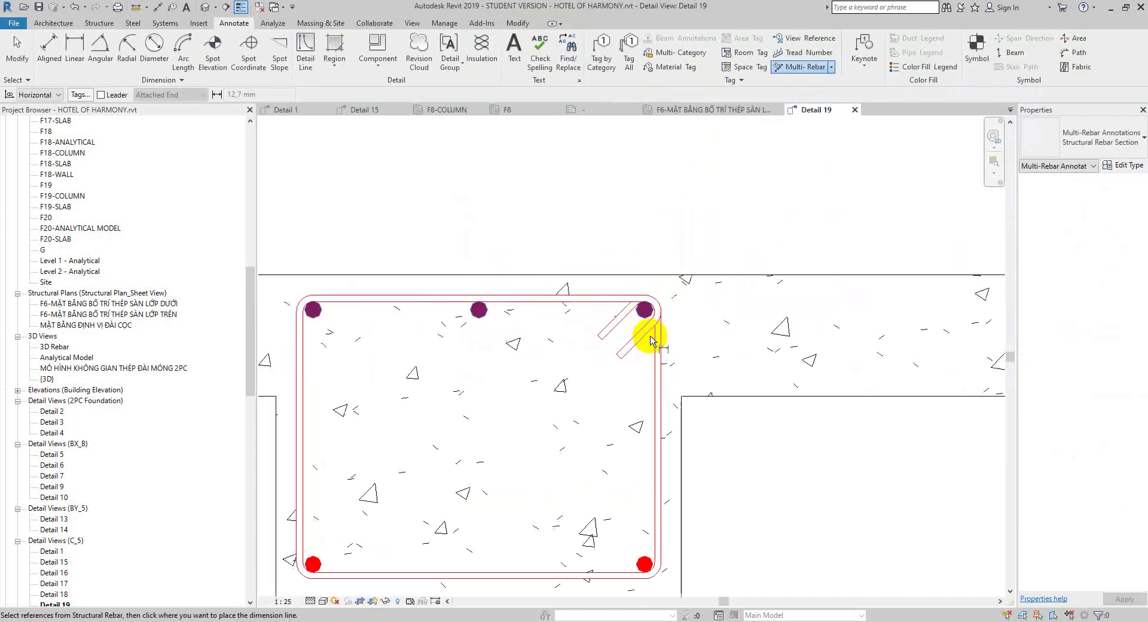
Step: Select the top rebar set and review its layout choices, leaving them unchanged
{"action": "key", "text": "Escape"}
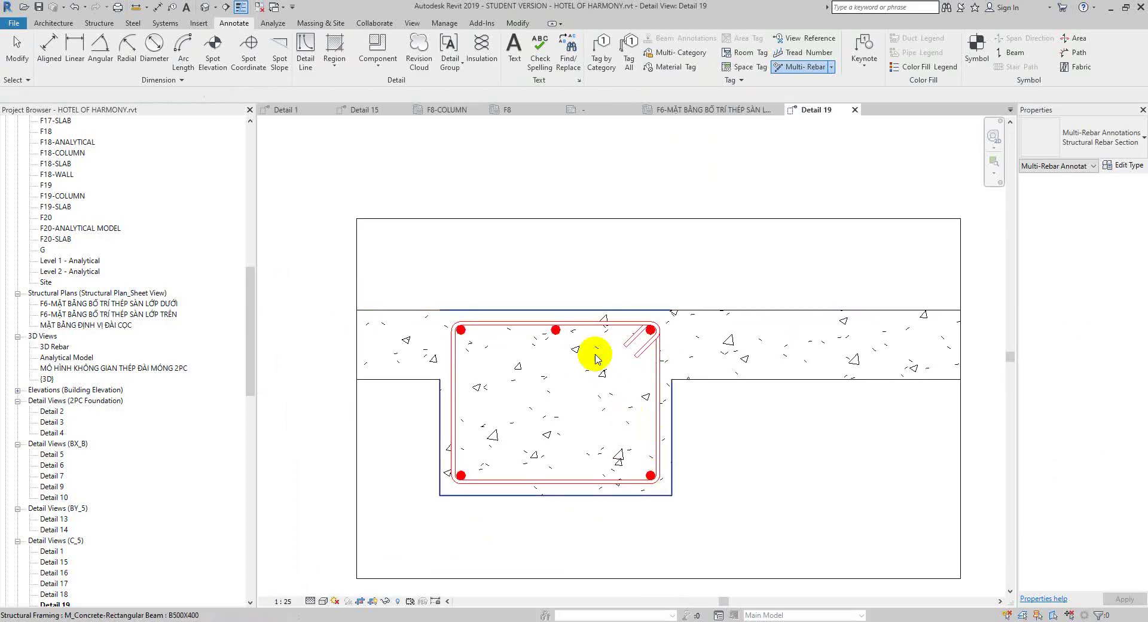
{"action": "left_click", "coordinate": [554, 332]}
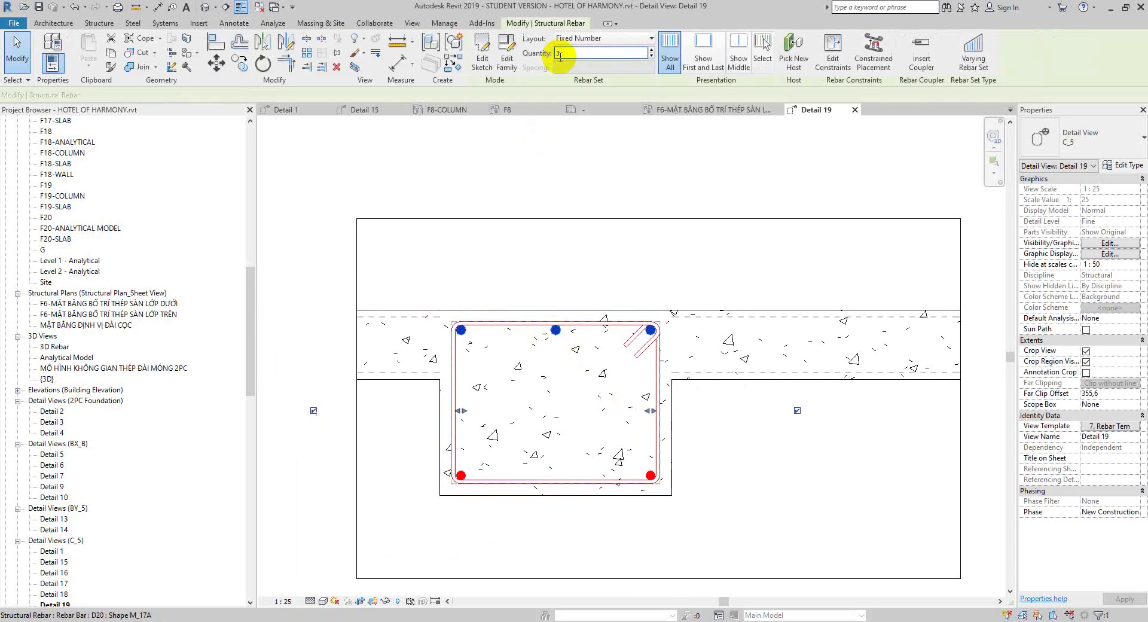
{"action": "left_click", "coordinate": [589, 40]}
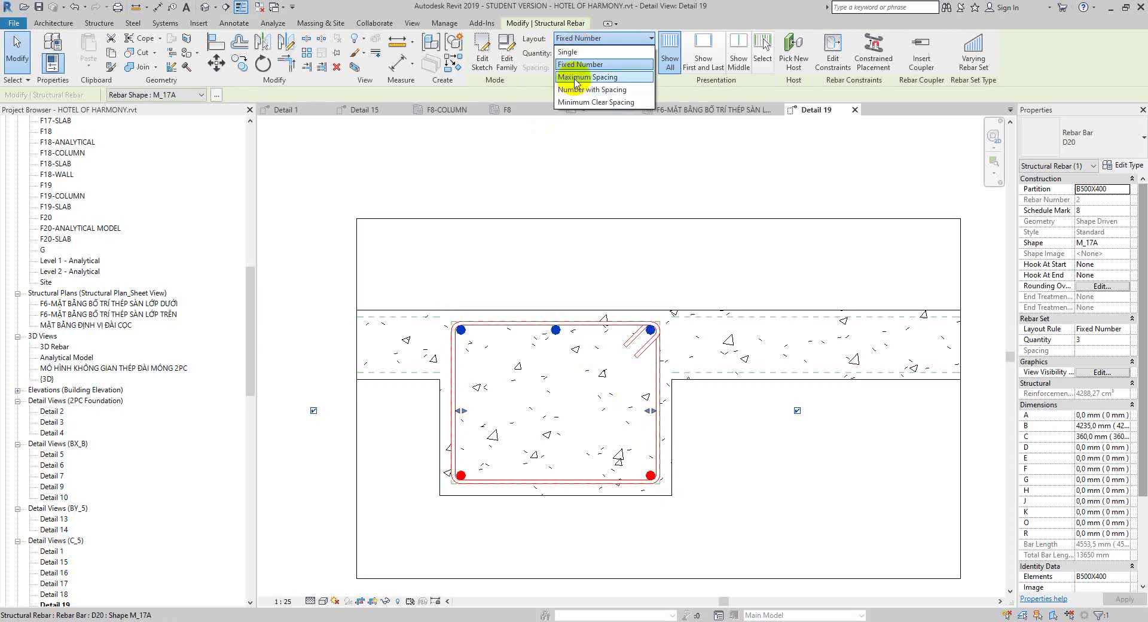
{"action": "left_click", "coordinate": [575, 78]}
{"action": "left_click", "coordinate": [487, 317]}
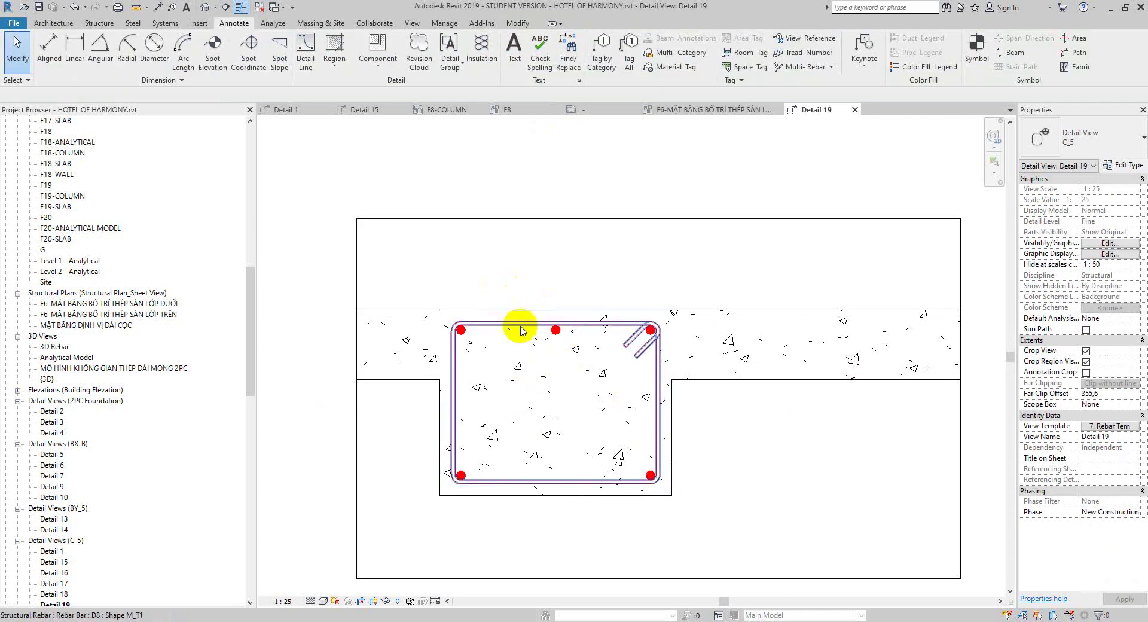
Step: Reselect and clear the top rebar set, then bring up the Multi-Rebar annotation type choices
{"action": "left_click", "coordinate": [469, 344]}
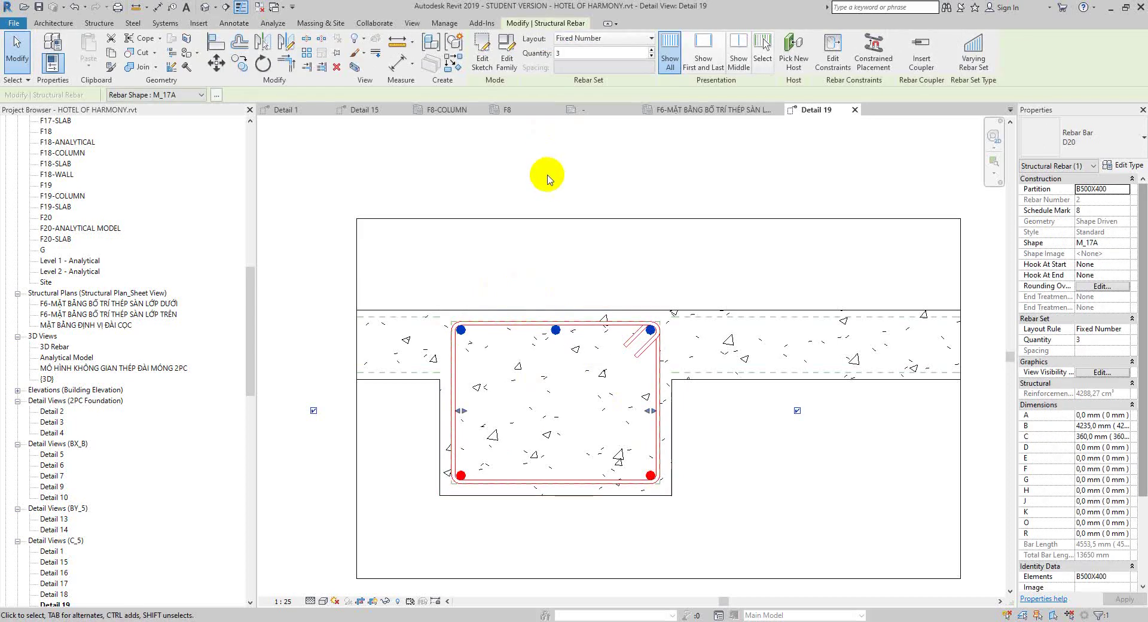
{"action": "scroll", "coordinate": [554, 331], "scroll_direction": "up", "scroll_amount": 1}
{"action": "scroll", "coordinate": [553, 330], "scroll_direction": "up", "scroll_amount": 1}
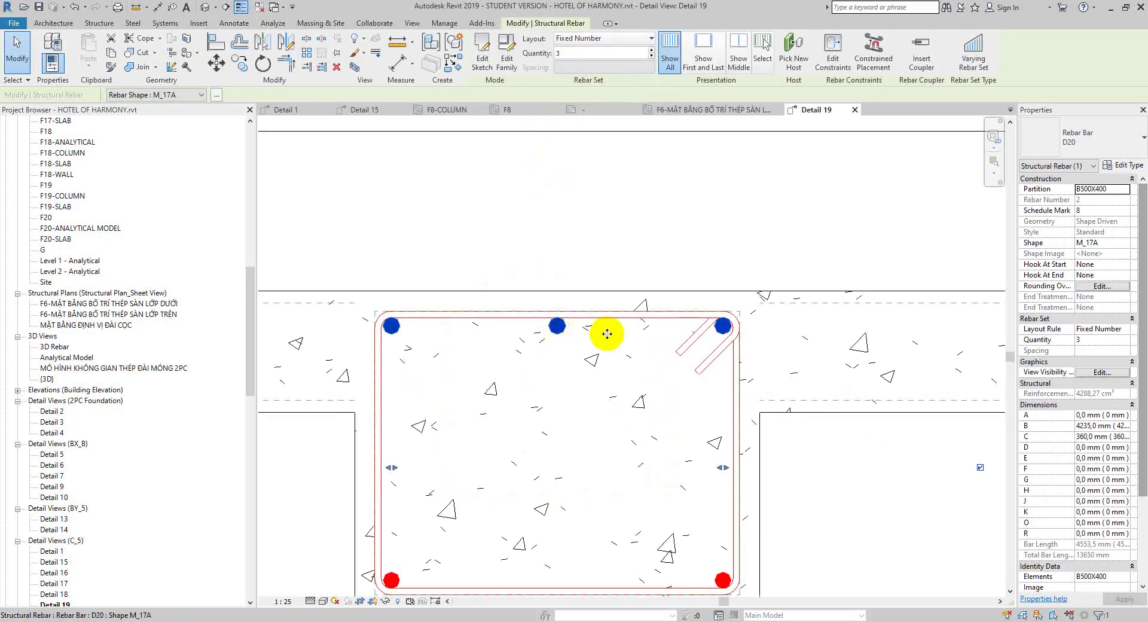
{"action": "key", "text": "Escape"}
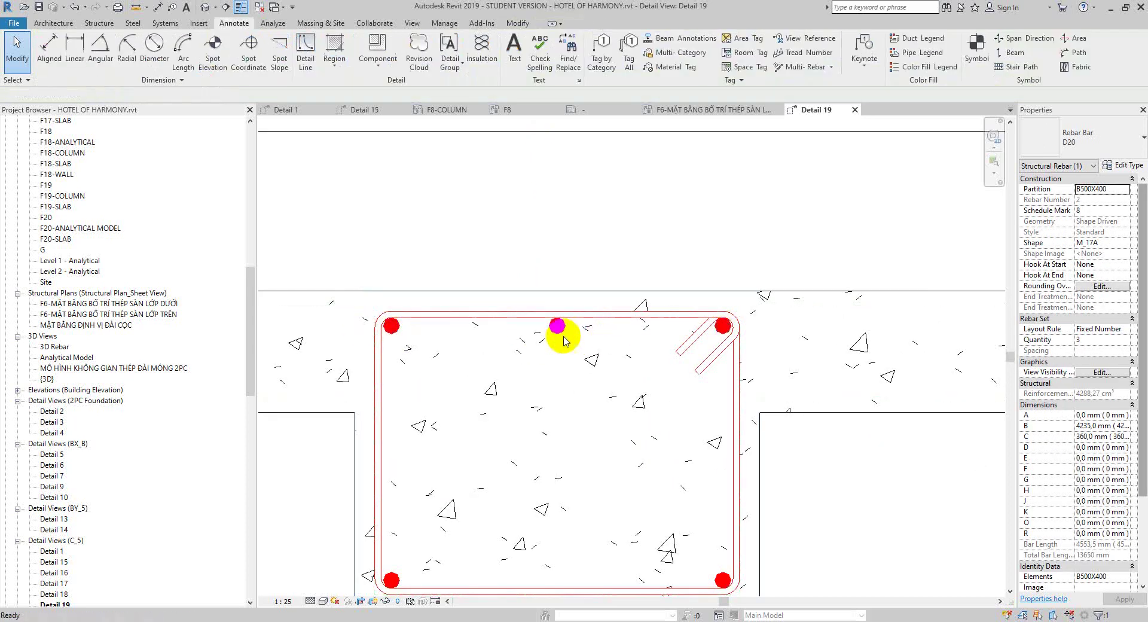
{"action": "left_click", "coordinate": [561, 335]}
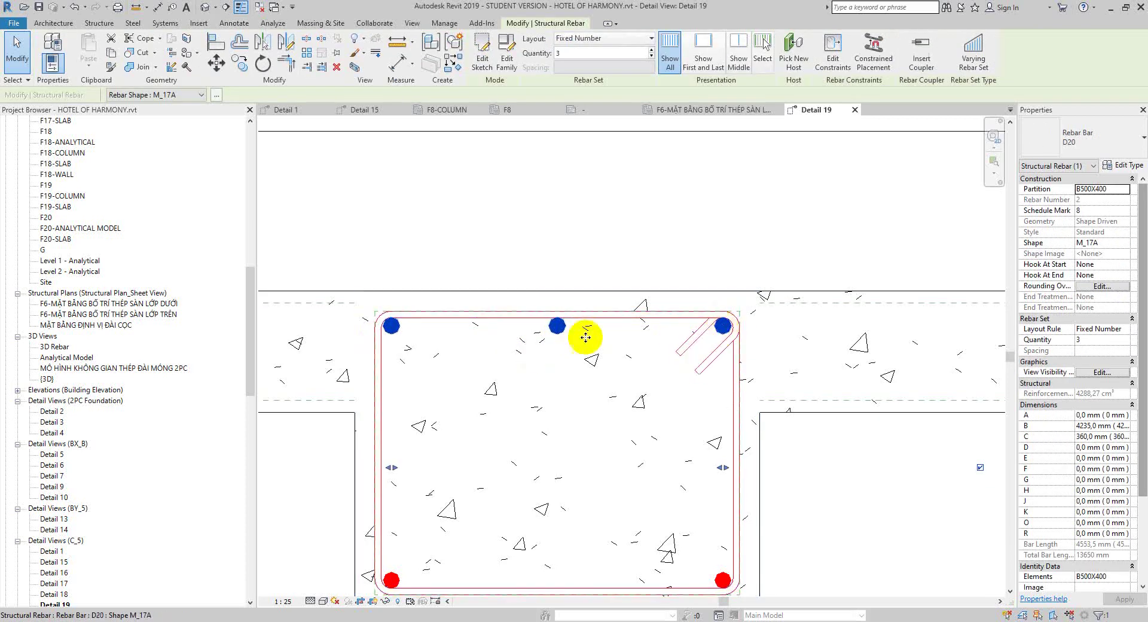
{"action": "scroll", "coordinate": [521, 338], "scroll_direction": "down", "scroll_amount": 3}
{"action": "key", "text": "Escape"}
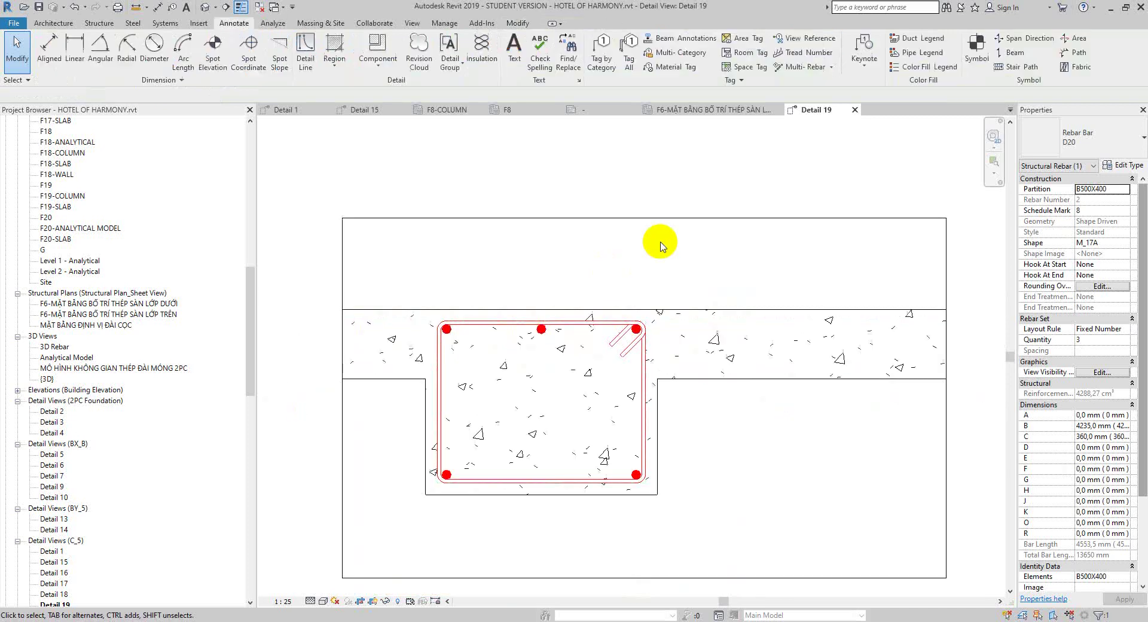
{"action": "left_click", "coordinate": [833, 69]}
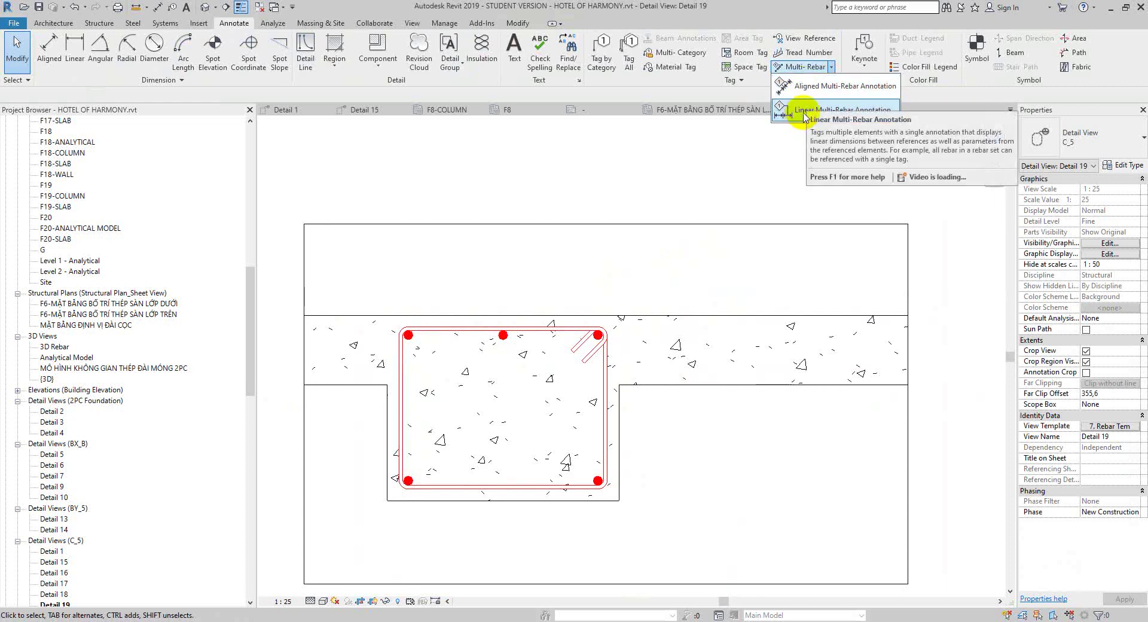
Step: Dimension the three top bars with a linear multi-rebar annotation tagged 3xD20 - 2 above the beam
{"action": "left_click", "coordinate": [805, 117]}
{"action": "scroll", "coordinate": [515, 341], "scroll_direction": "up", "scroll_amount": 3}
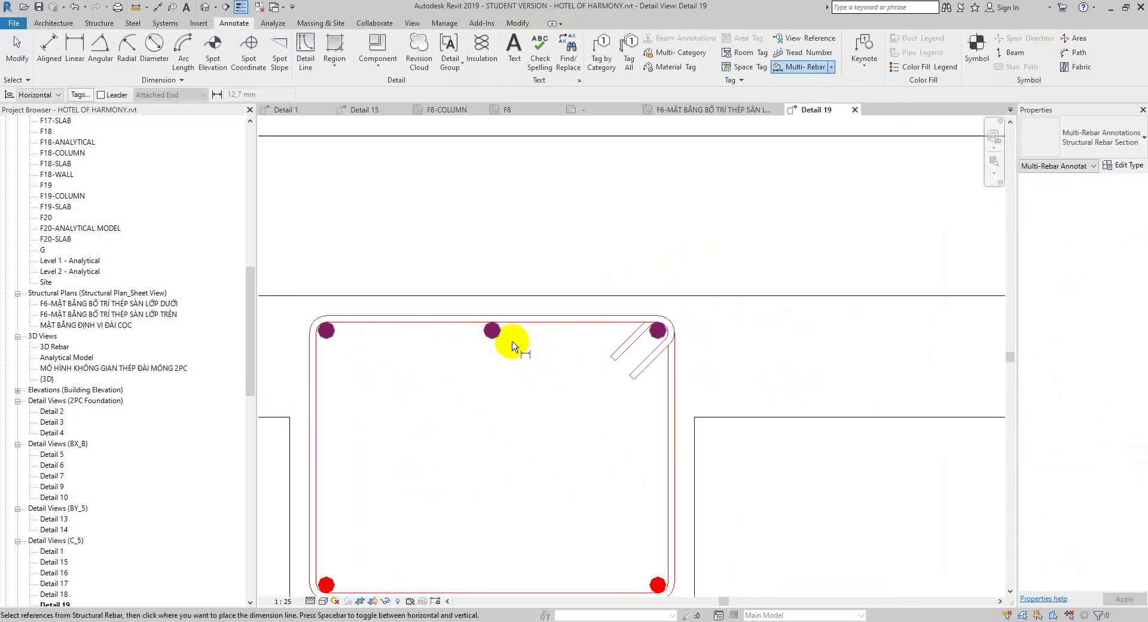
{"action": "left_click", "coordinate": [493, 331]}
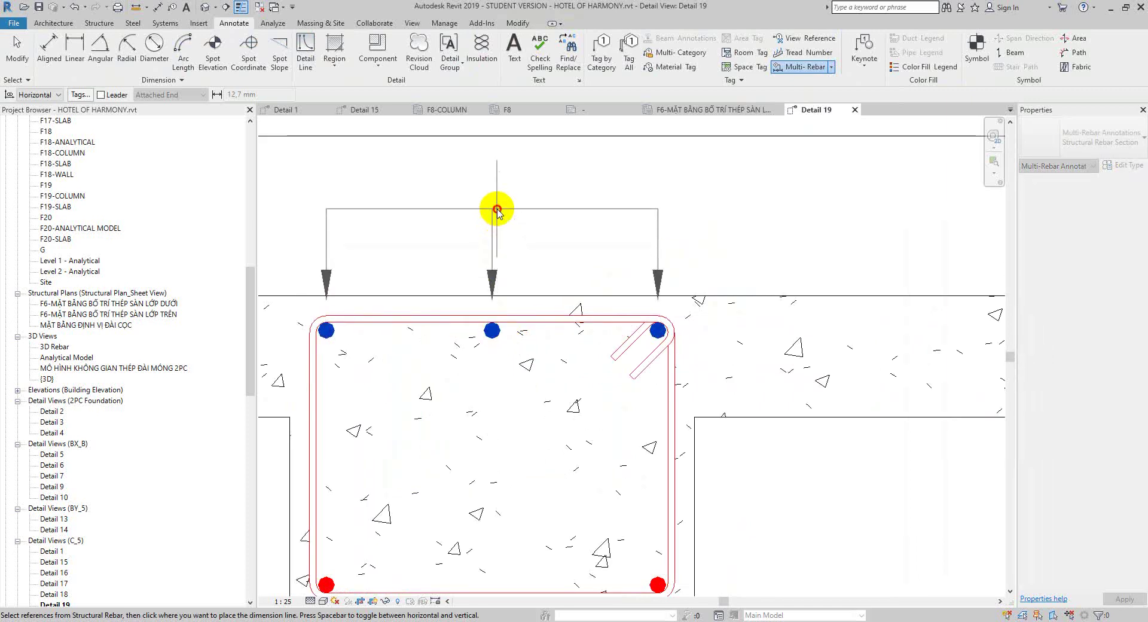
{"action": "left_click", "coordinate": [495, 206]}
{"action": "scroll", "coordinate": [613, 210], "scroll_direction": "down", "scroll_amount": 3}
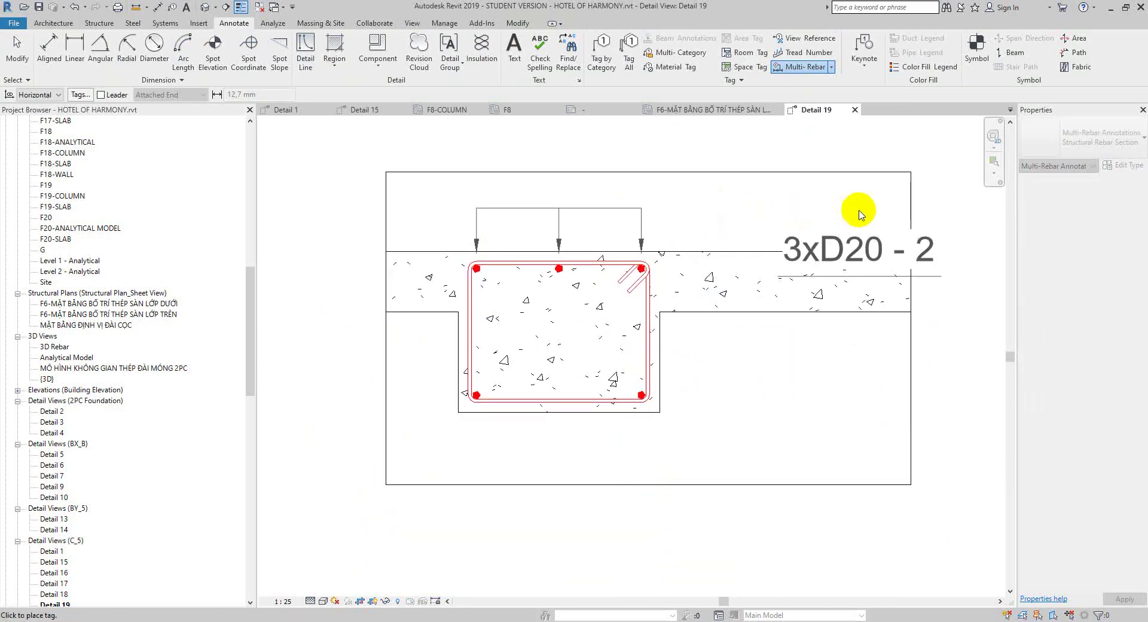
{"action": "left_click", "coordinate": [778, 212]}
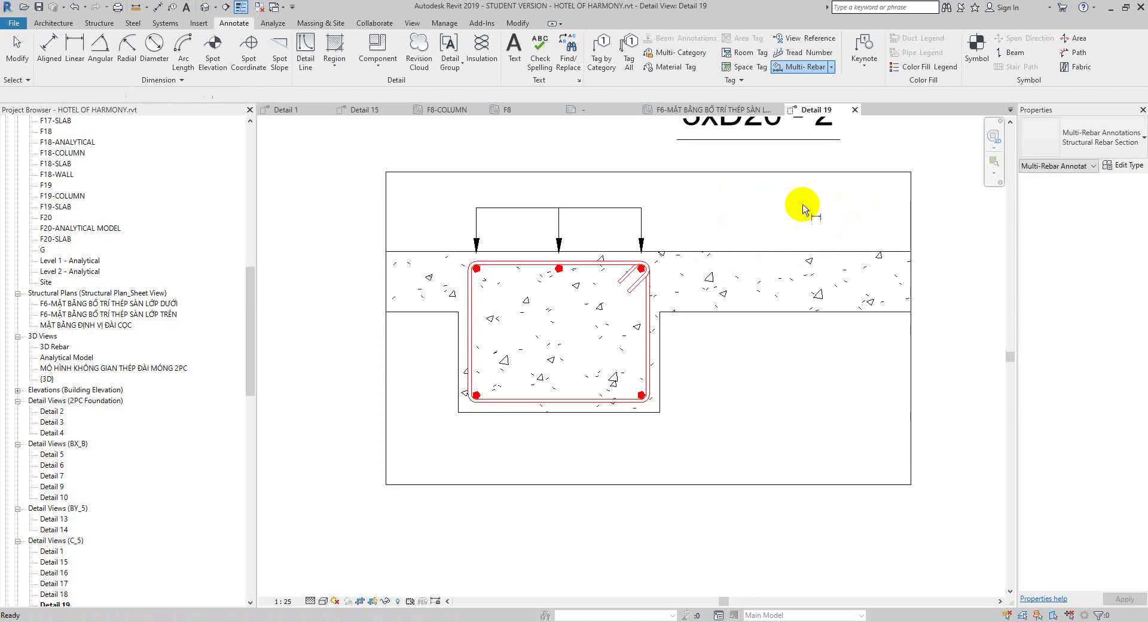
{"action": "scroll", "coordinate": [783, 245], "scroll_direction": "down", "scroll_amount": 3}
{"action": "key", "text": "Escape"}
{"action": "key", "text": "Escape"}
{"action": "left_click", "coordinate": [771, 182]}
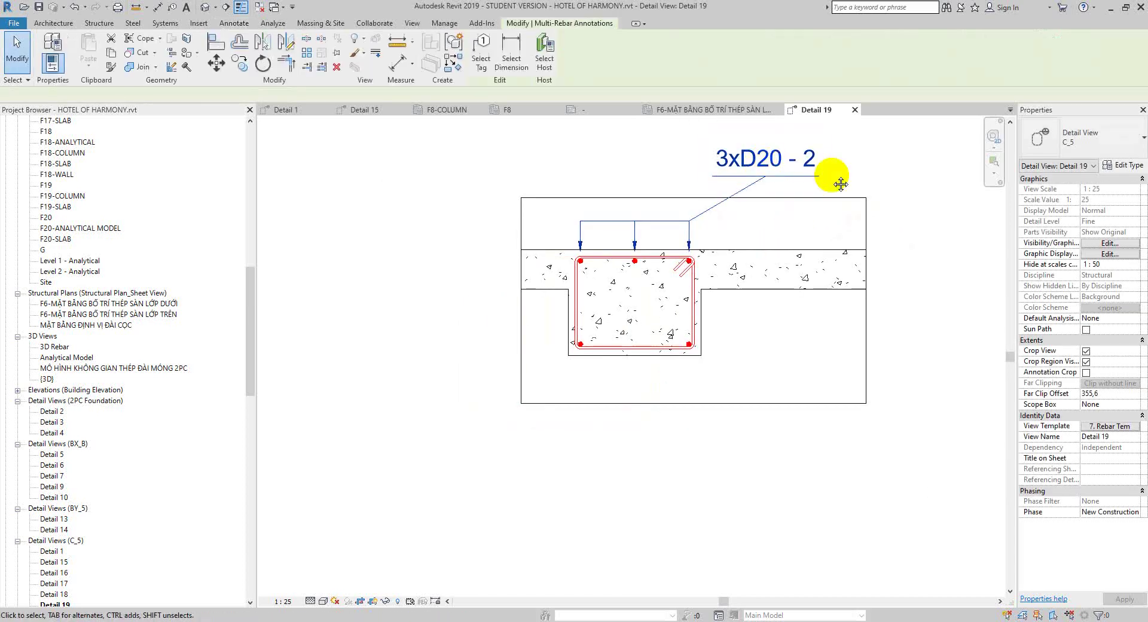
{"action": "scroll", "coordinate": [826, 185], "scroll_direction": "up", "scroll_amount": 2}
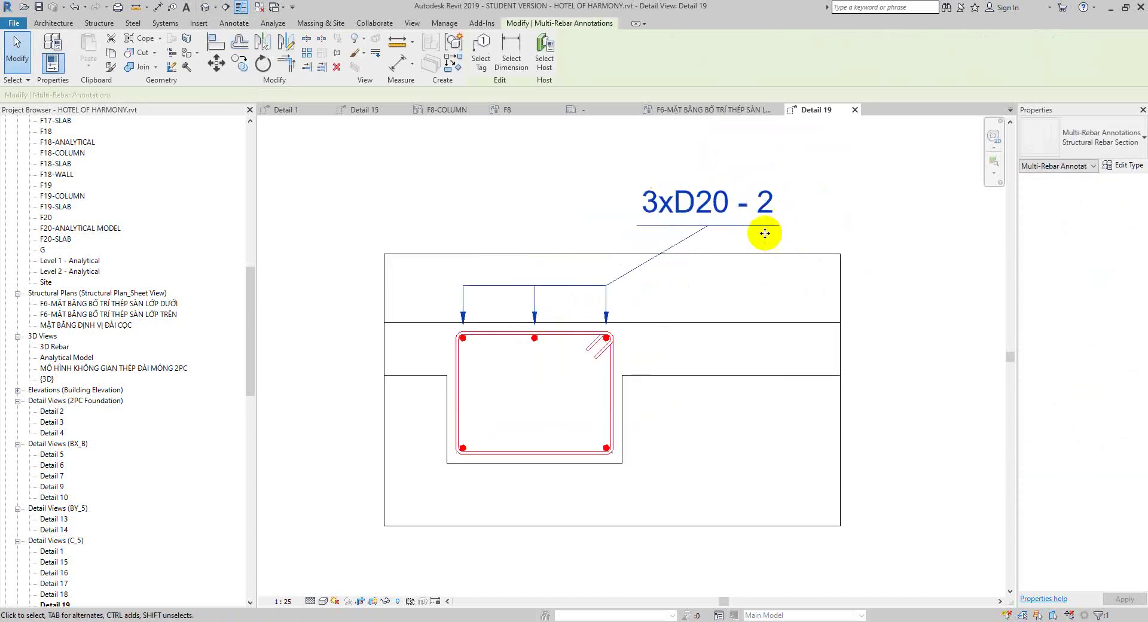
Step: Inspect the annotation's Type Properties and Tag Family list, closing without changes
{"action": "left_click", "coordinate": [1123, 168]}
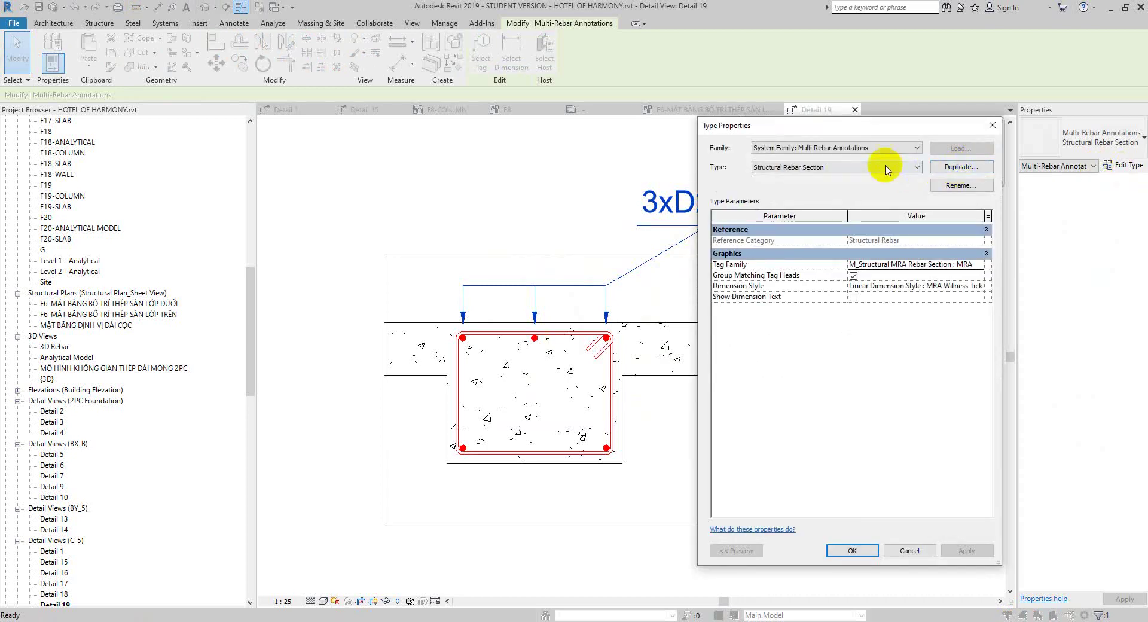
{"action": "left_click_drag", "start_coordinate": [876, 129], "coordinate": [309, 73]}
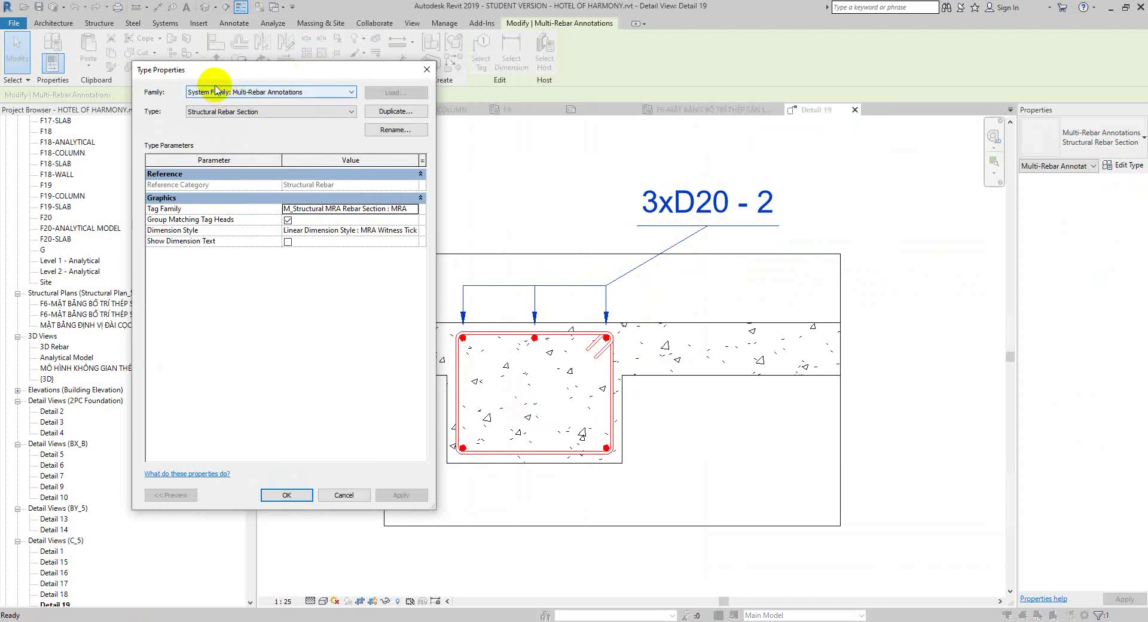
{"action": "left_click", "coordinate": [217, 212]}
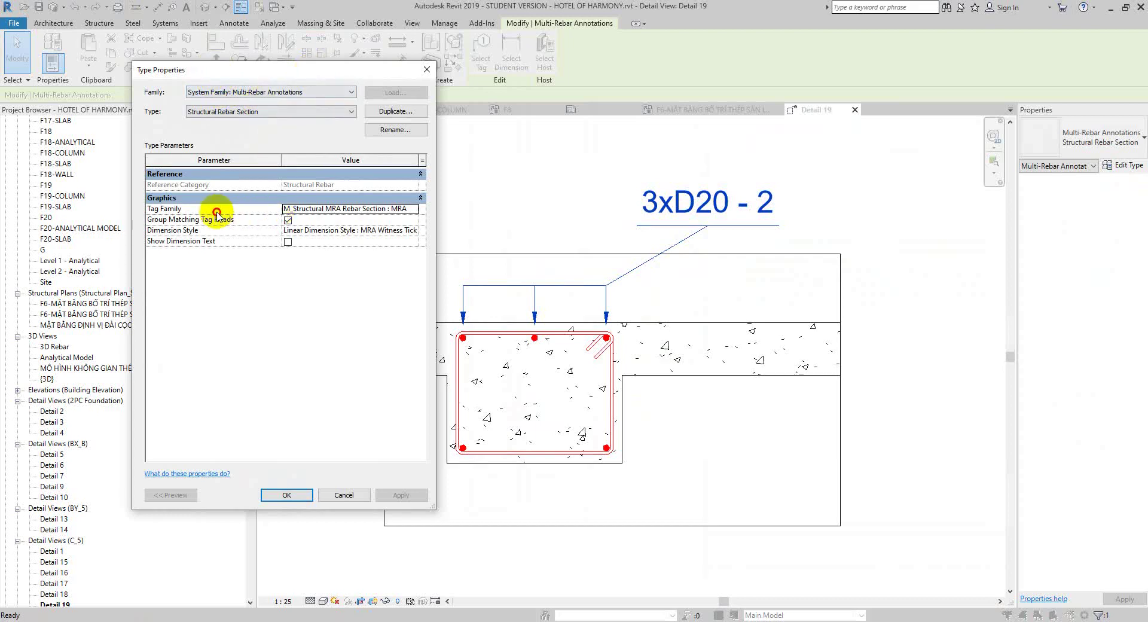
{"action": "left_click", "coordinate": [413, 208]}
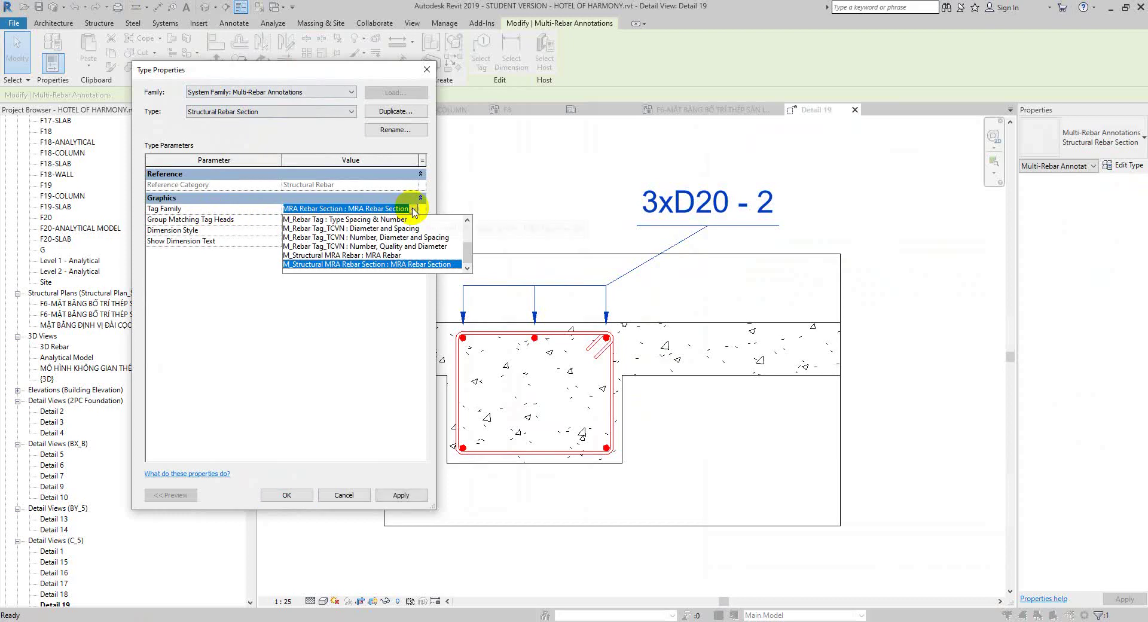
{"action": "key", "text": "Escape"}
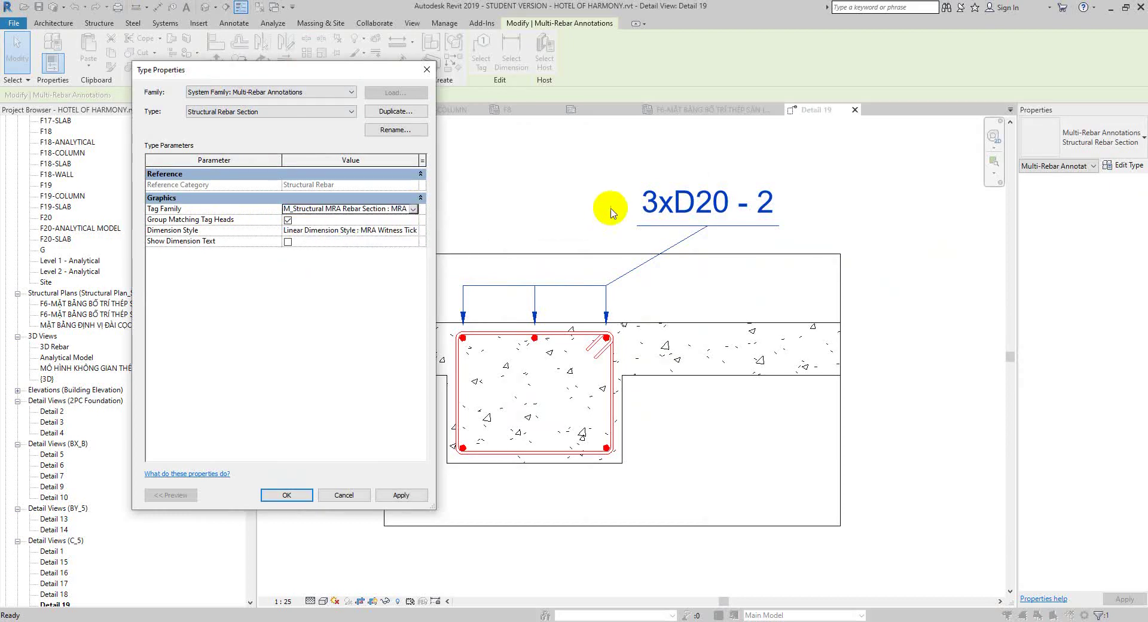
{"action": "key", "text": "Escape"}
Step: Keep M_Structural MRA Rebar Section as the annotation's tag family and confirm Type Properties
{"action": "left_click", "coordinate": [1123, 165]}
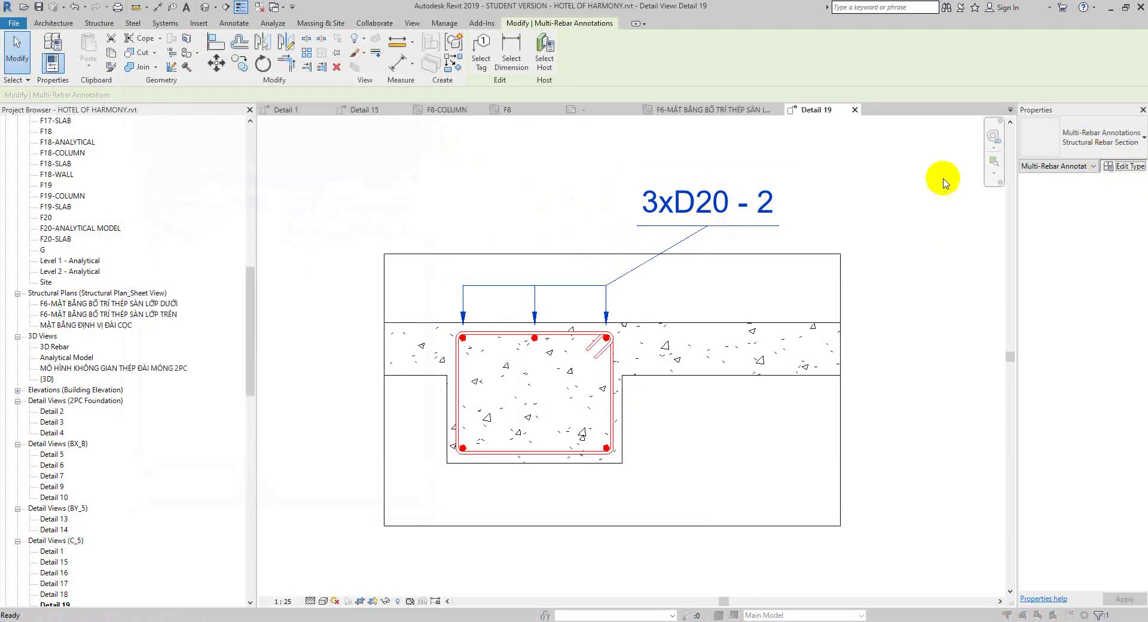
{"action": "left_click", "coordinate": [413, 209]}
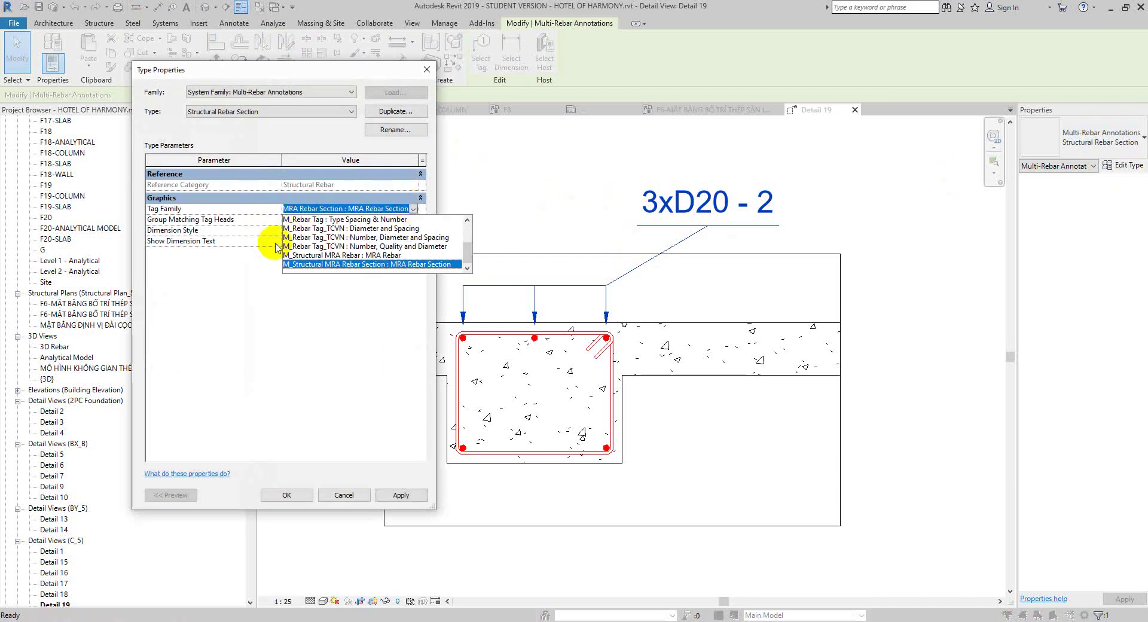
{"action": "left_click", "coordinate": [181, 213]}
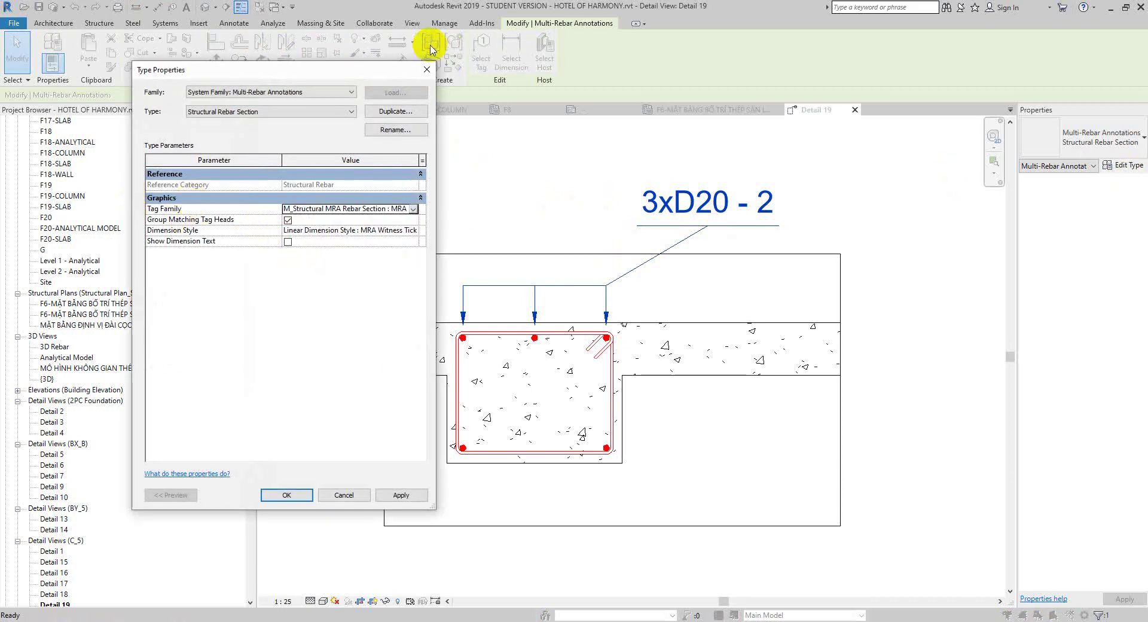
{"action": "key", "text": "Return"}
{"action": "left_click", "coordinate": [70, 26]}
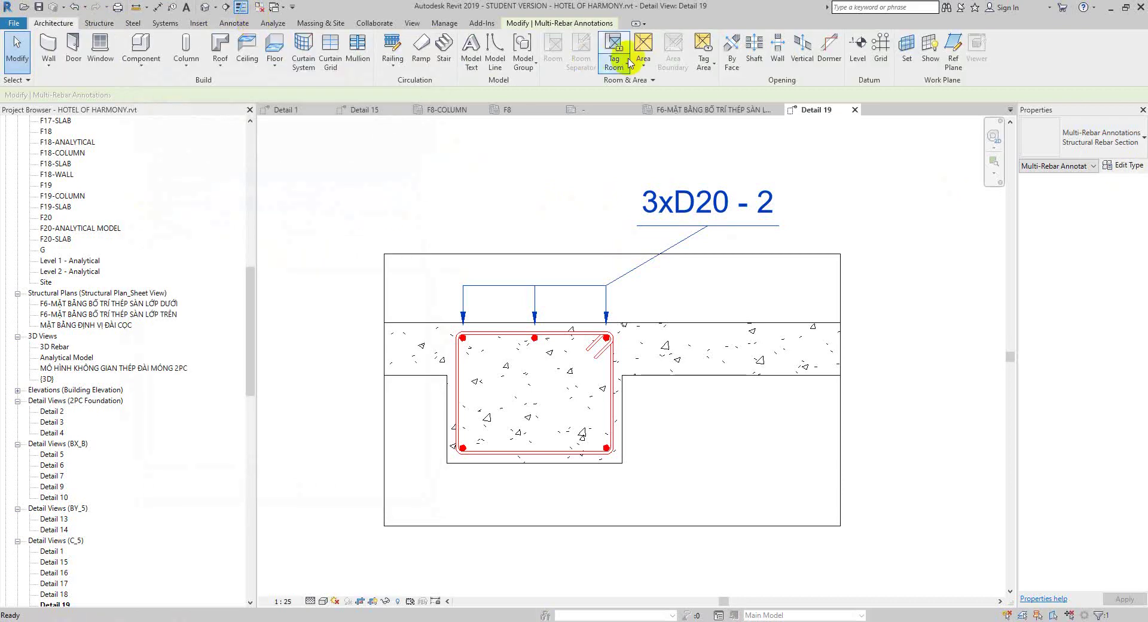
{"action": "left_click", "coordinate": [234, 22]}
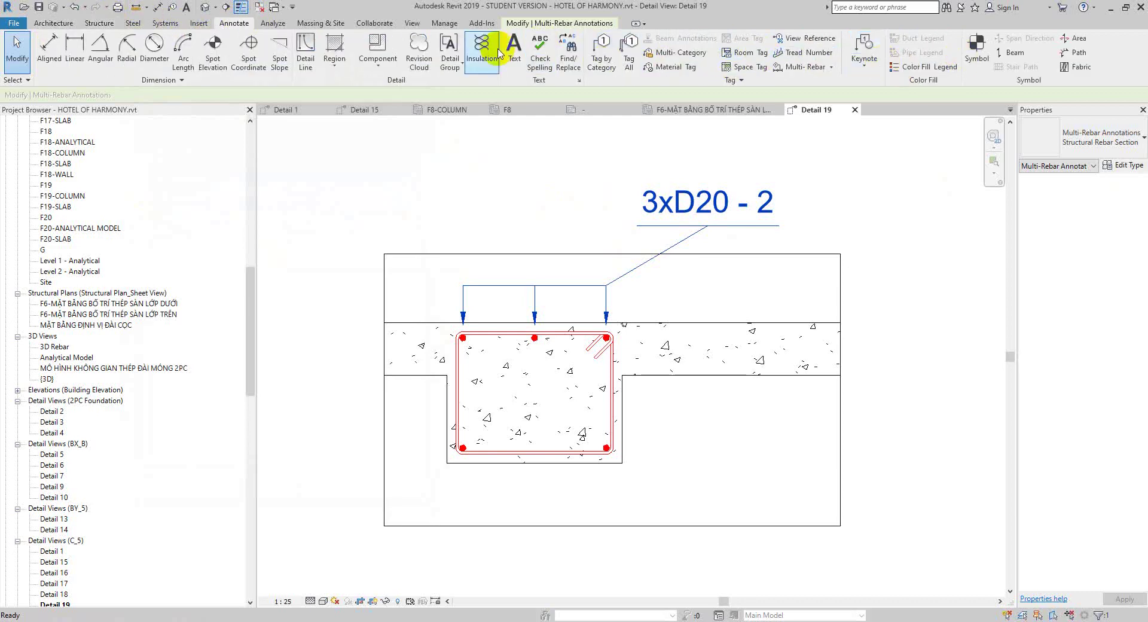
Step: Tag the bottom-right bar with a Ø20 tag by category
{"action": "left_click", "coordinate": [601, 48]}
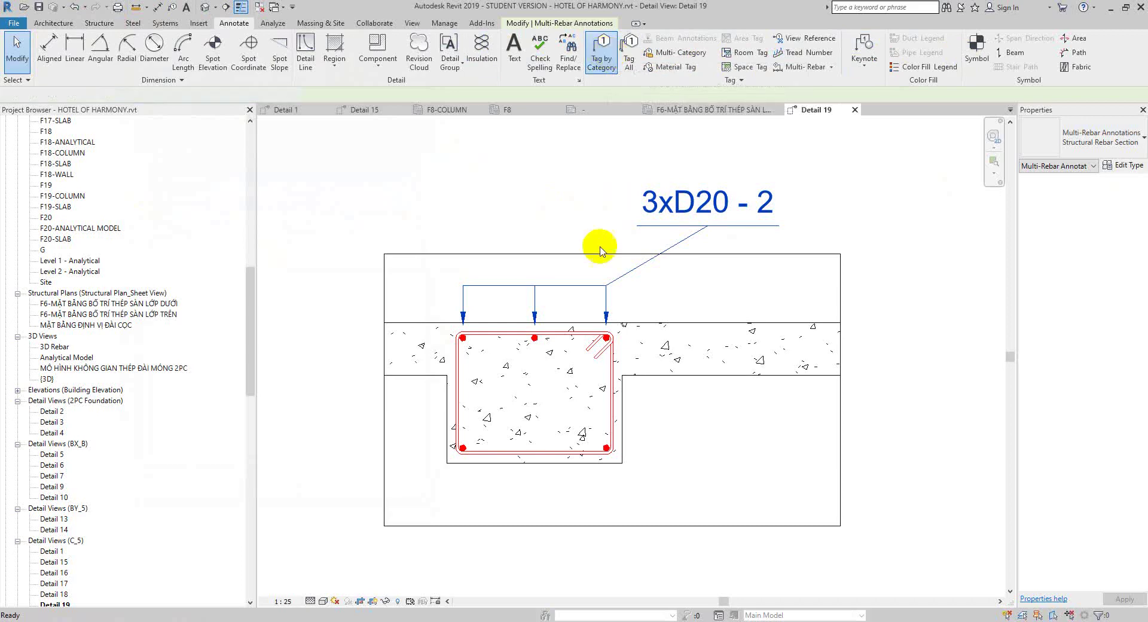
{"action": "scroll", "coordinate": [609, 442], "scroll_direction": "up", "scroll_amount": 3}
{"action": "scroll", "coordinate": [609, 453], "scroll_direction": "up", "scroll_amount": 2}
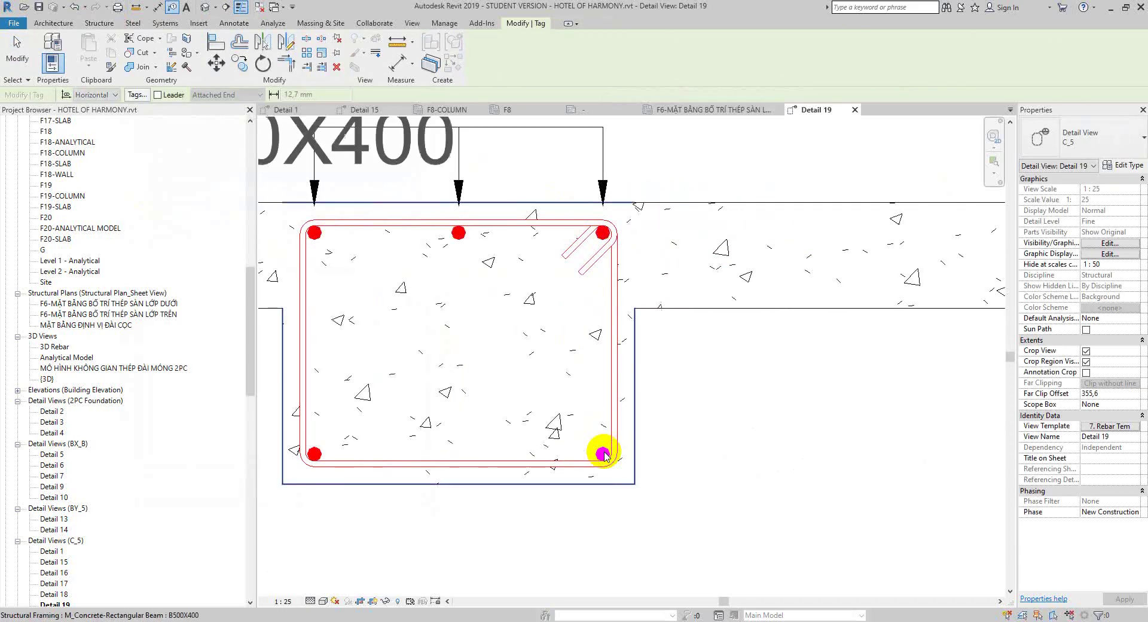
{"action": "scroll", "coordinate": [604, 452], "scroll_direction": "down", "scroll_amount": 1}
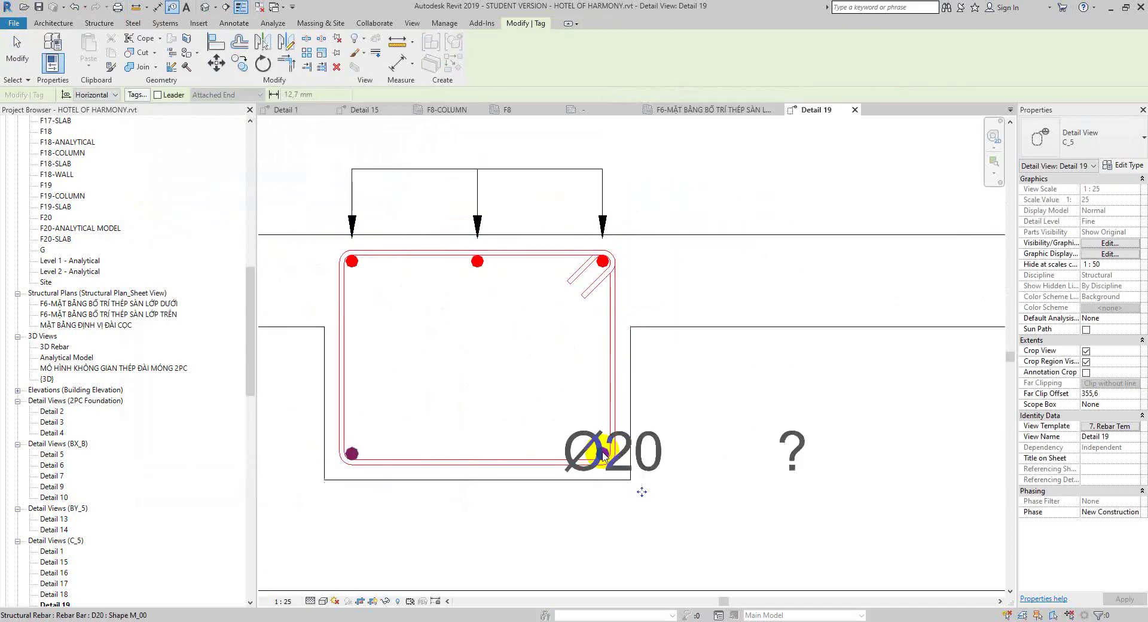
{"action": "scroll", "coordinate": [689, 465], "scroll_direction": "down", "scroll_amount": 1}
{"action": "key", "text": "Escape"}
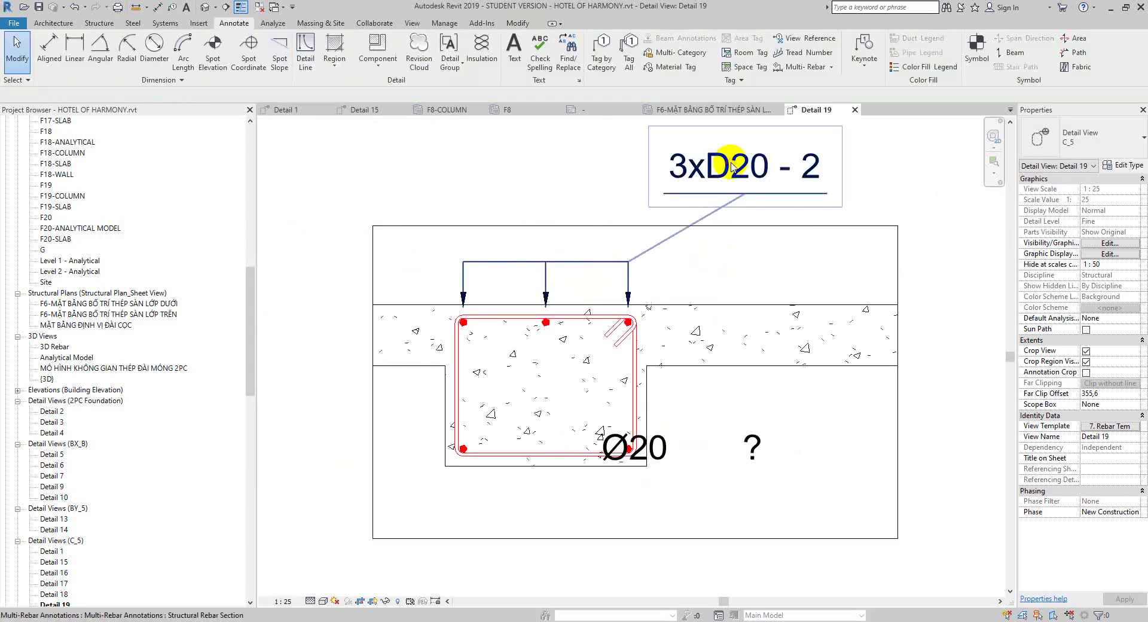
Step: Select the 3xD20 - 2 annotation and open its Type Properties tag family list
{"action": "left_click", "coordinate": [717, 165]}
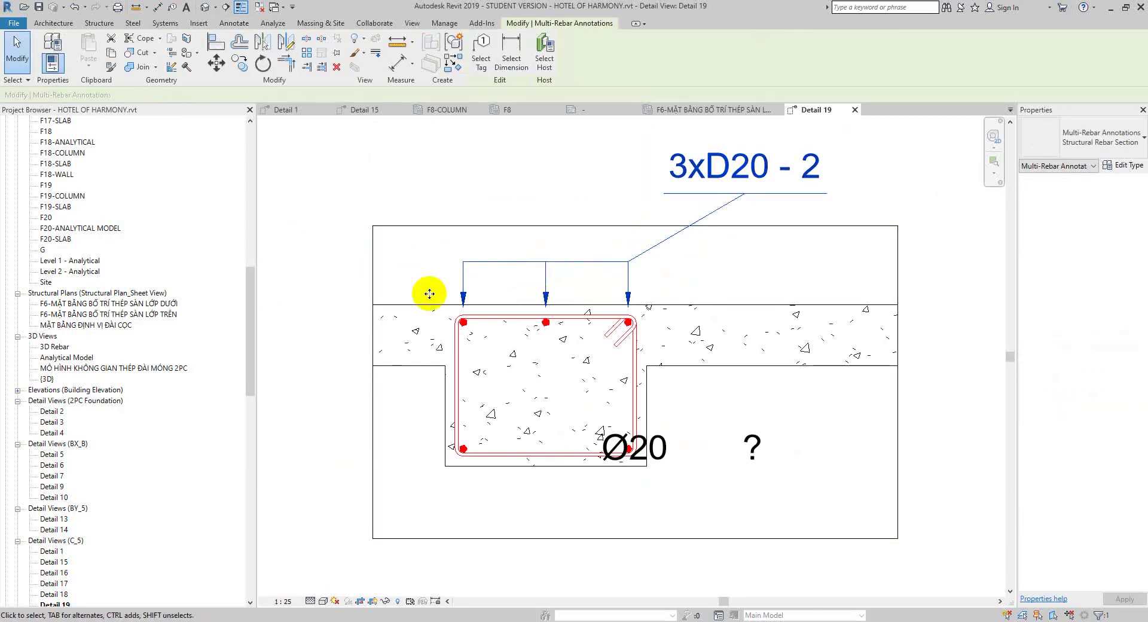
{"action": "left_click", "coordinate": [1135, 166]}
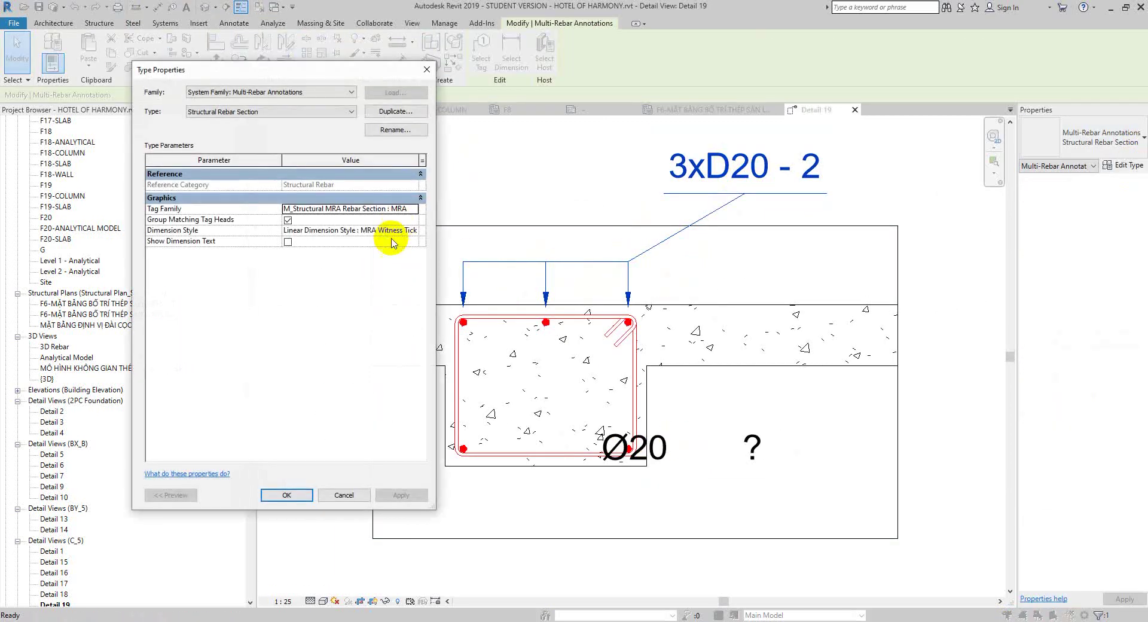
{"action": "left_click", "coordinate": [414, 209]}
{"action": "scroll", "coordinate": [371, 252], "scroll_direction": "up", "scroll_amount": 1}
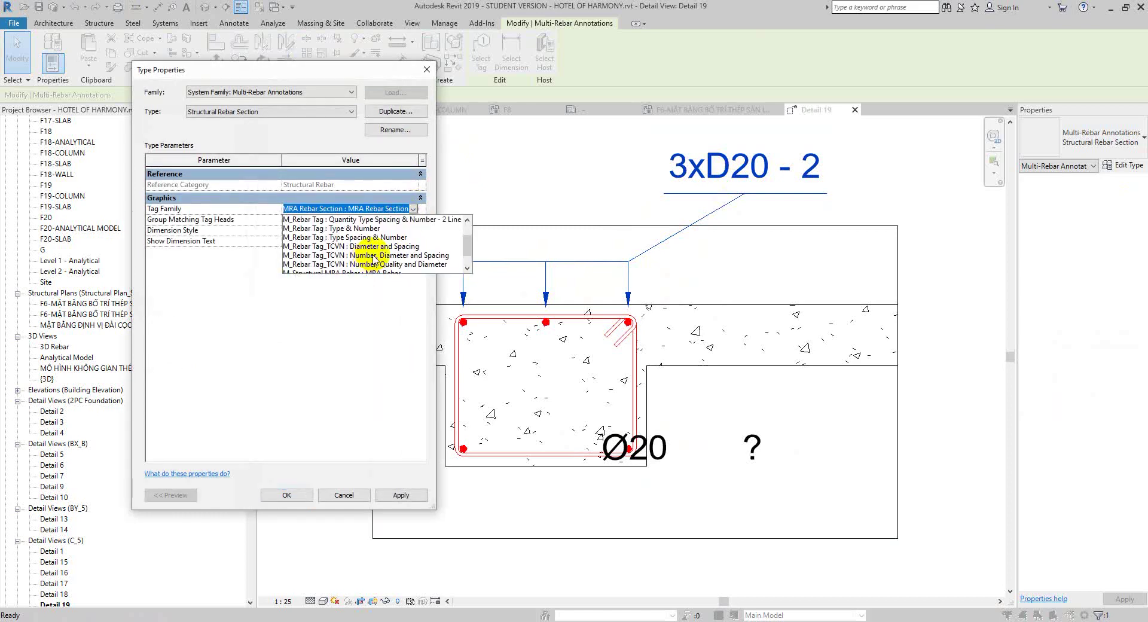